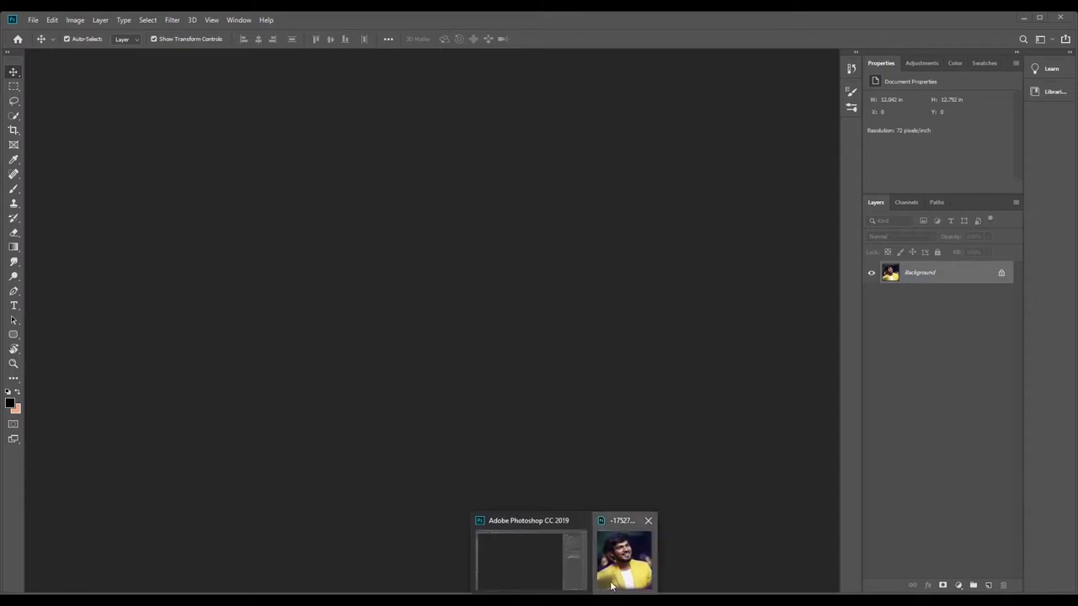
Dock the portrait photo as a tabbed document and zoom in on the hair and ear.
{"action": "left_click", "coordinate": [623, 556]}
{"action": "left_click_drag", "start_coordinate": [428, 101], "coordinate": [404, 45]}
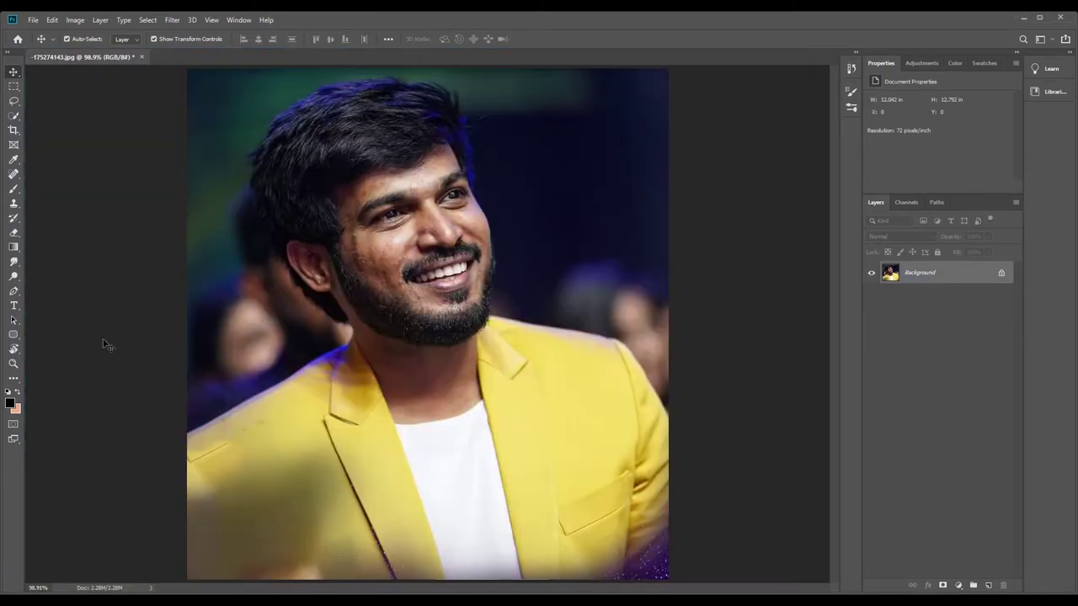
{"action": "left_click", "coordinate": [12, 365]}
{"action": "left_click", "coordinate": [202, 403]}
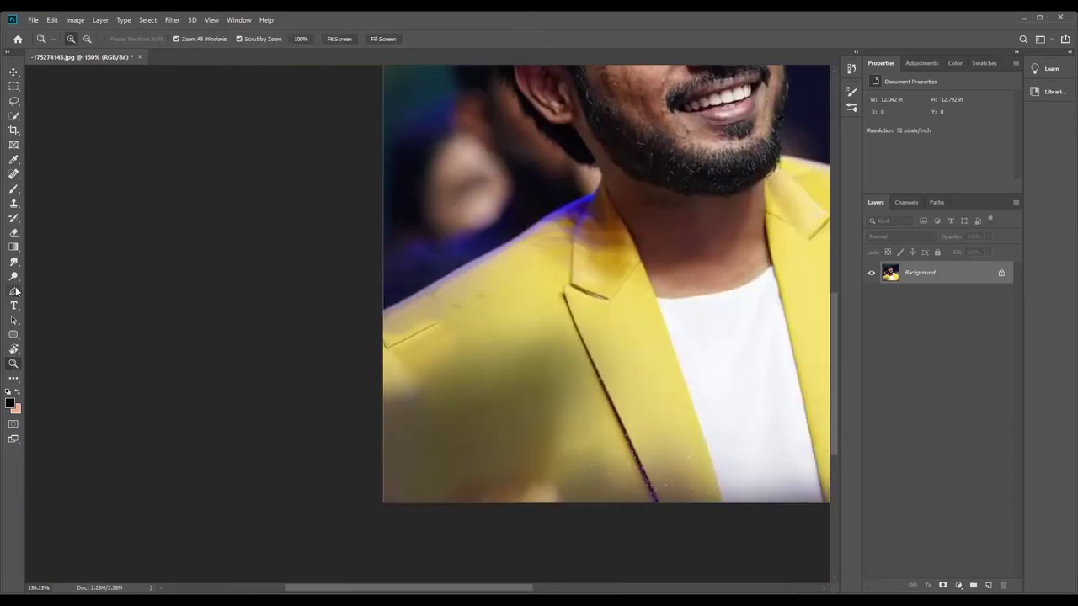
{"action": "key", "text": "p"}
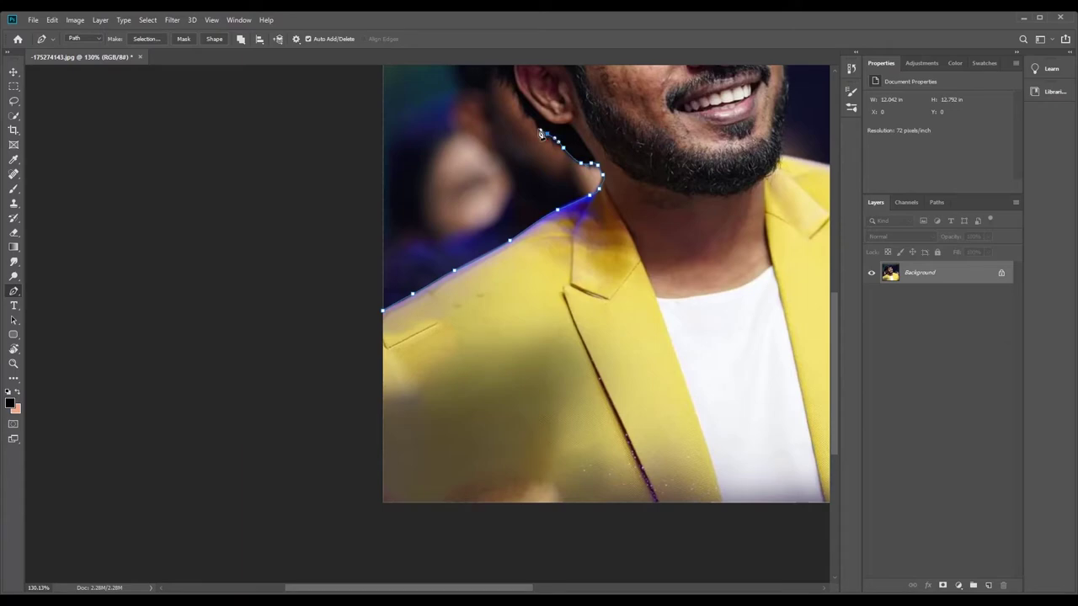
{"action": "scroll", "coordinate": [505, 92], "scroll_direction": "up", "scroll_amount": 5}
{"action": "key", "text": "ctrl+space"}
{"action": "left_click", "coordinate": [457, 203]}
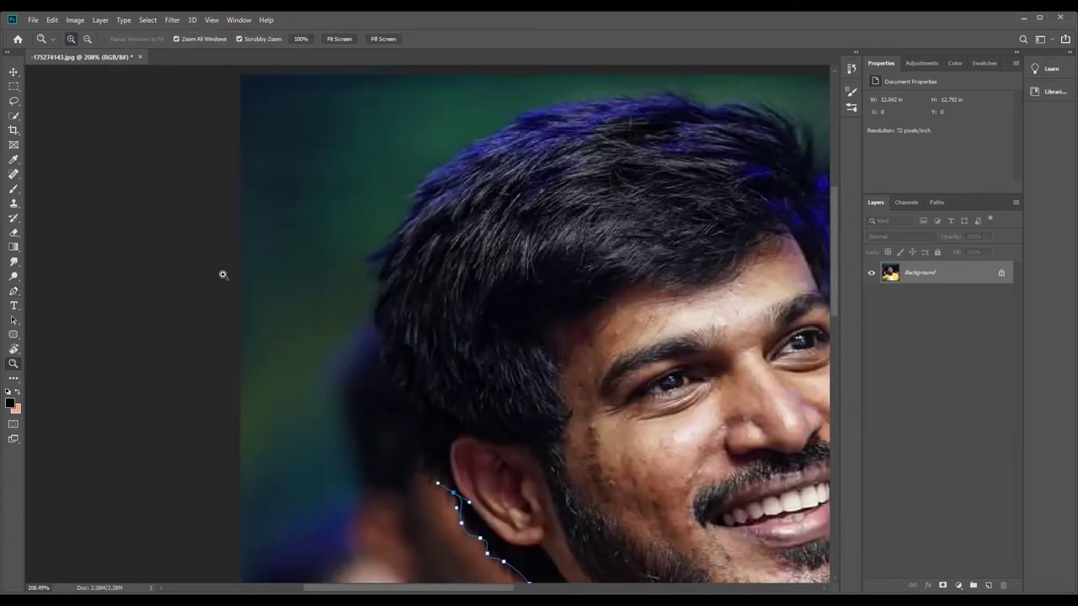
Trace a pen path behind the ear, up the hair's left edge, across the top and down its right side.
{"action": "left_click", "coordinate": [411, 432]}
{"action": "left_click", "coordinate": [392, 389]}
{"action": "left_click", "coordinate": [376, 354]}
{"action": "left_click", "coordinate": [373, 315]}
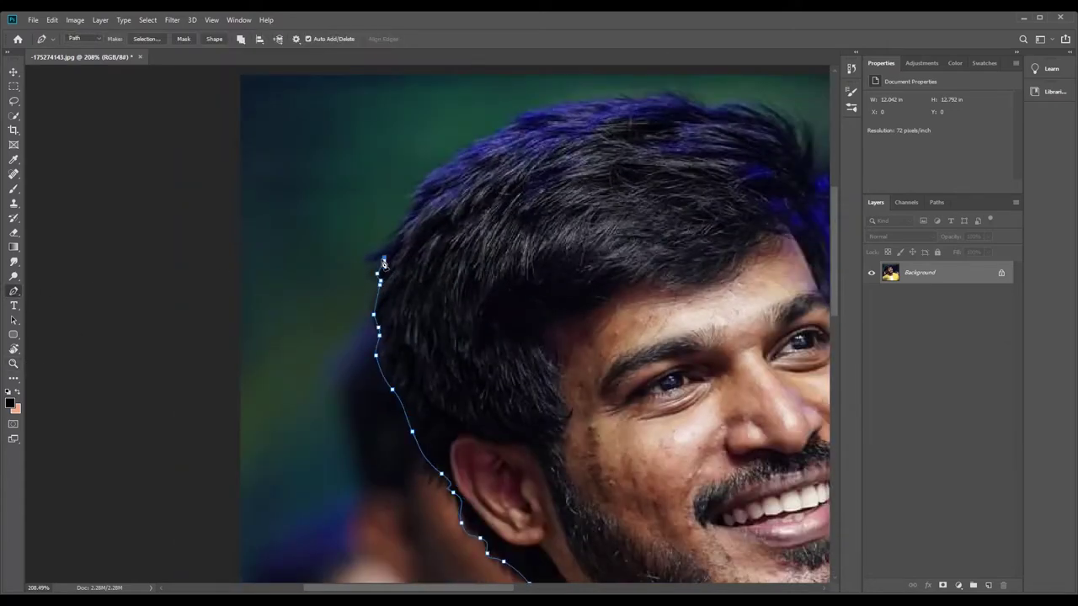
{"action": "left_click", "coordinate": [387, 250]}
{"action": "left_click", "coordinate": [394, 239]}
{"action": "left_click", "coordinate": [401, 227]}
{"action": "left_click", "coordinate": [418, 203]}
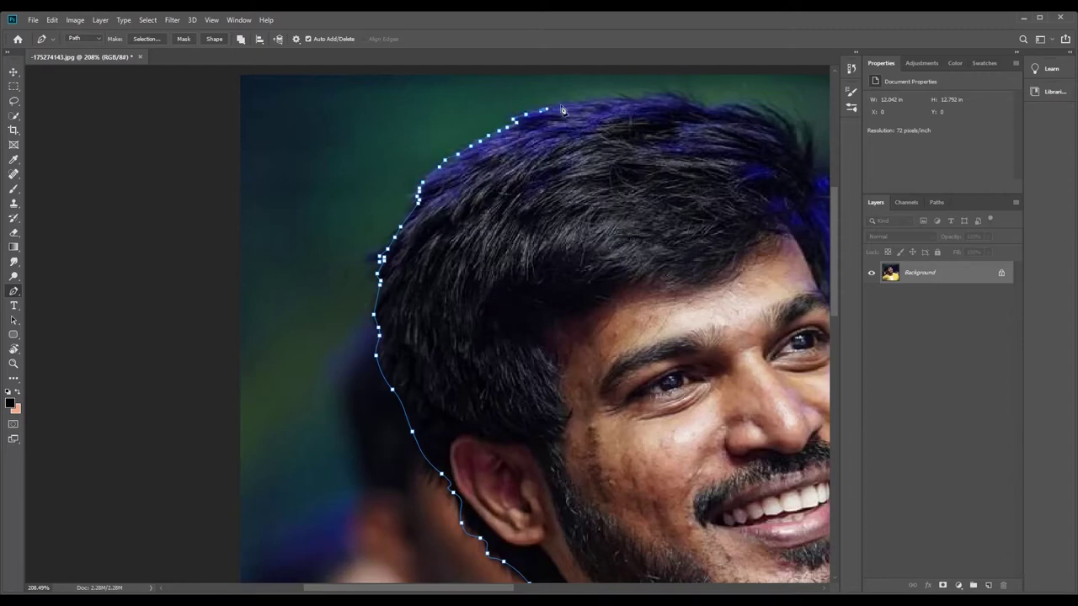
{"action": "mouse_move", "coordinate": [562, 110]}
{"action": "left_mouse_down"}
{"action": "mouse_move", "coordinate": [657, 96]}
{"action": "mouse_move", "coordinate": [739, 112]}
{"action": "left_mouse_up"}
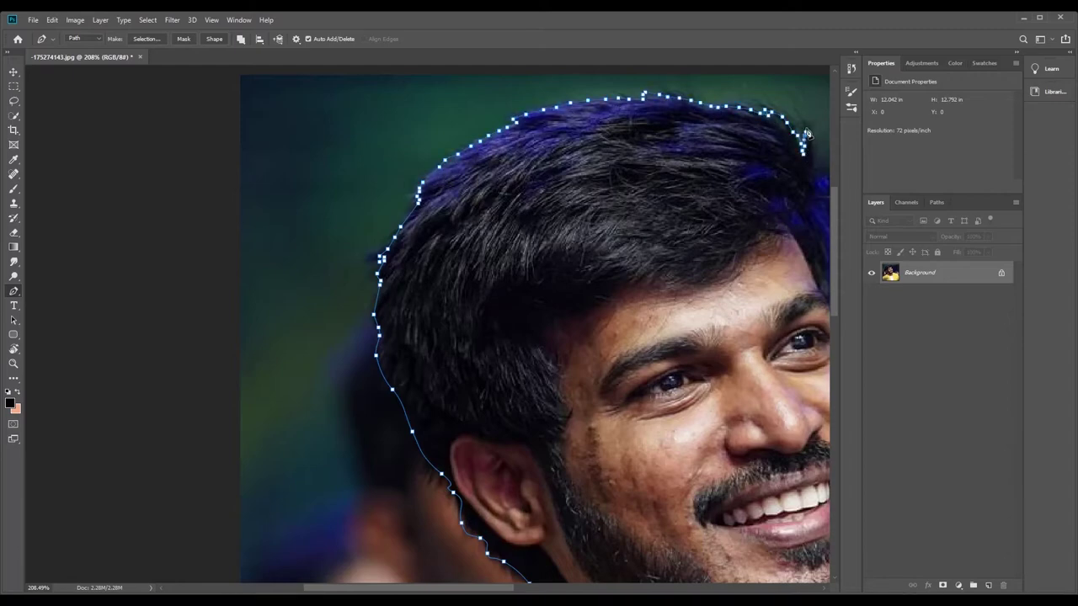
{"action": "scroll", "coordinate": [596, 558], "scroll_direction": "right", "scroll_amount": 5}
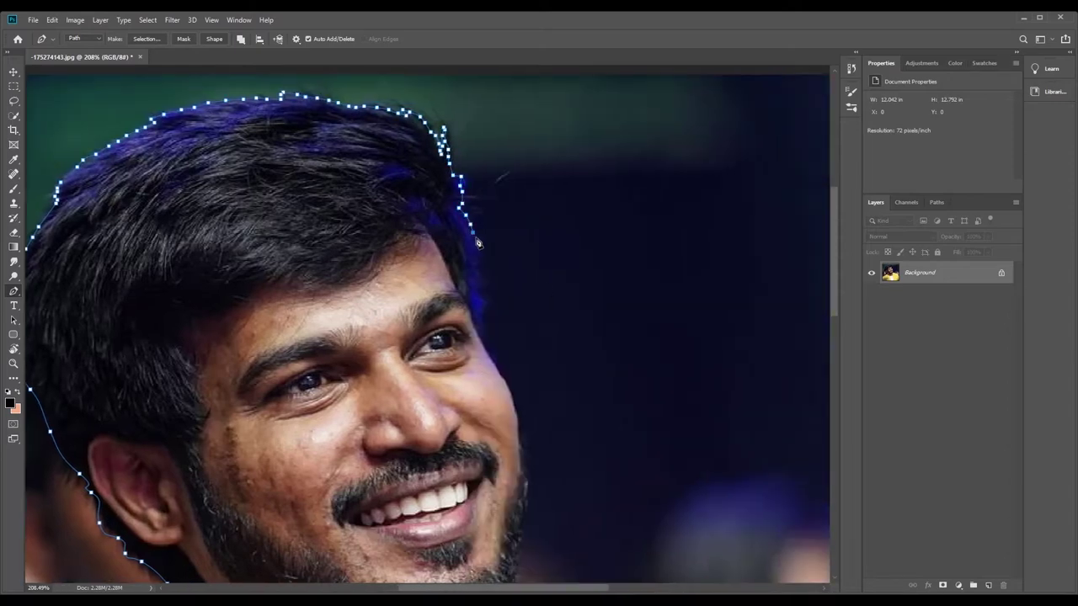
{"action": "left_click_drag", "start_coordinate": [477, 243], "coordinate": [485, 329]}
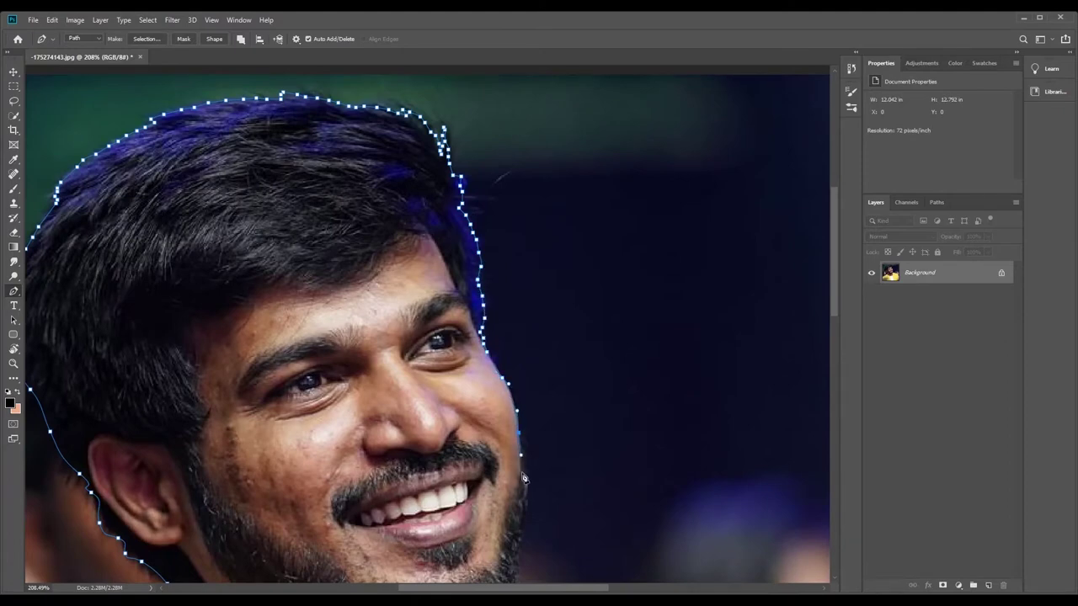
Continue the pen path down the beard and jacket, closing it at the starting point.
{"action": "left_click_drag", "start_coordinate": [524, 478], "coordinate": [526, 503]}
{"action": "scroll", "coordinate": [540, 368], "scroll_direction": "down", "scroll_amount": 2}
{"action": "left_click_drag", "start_coordinate": [521, 394], "coordinate": [532, 436]}
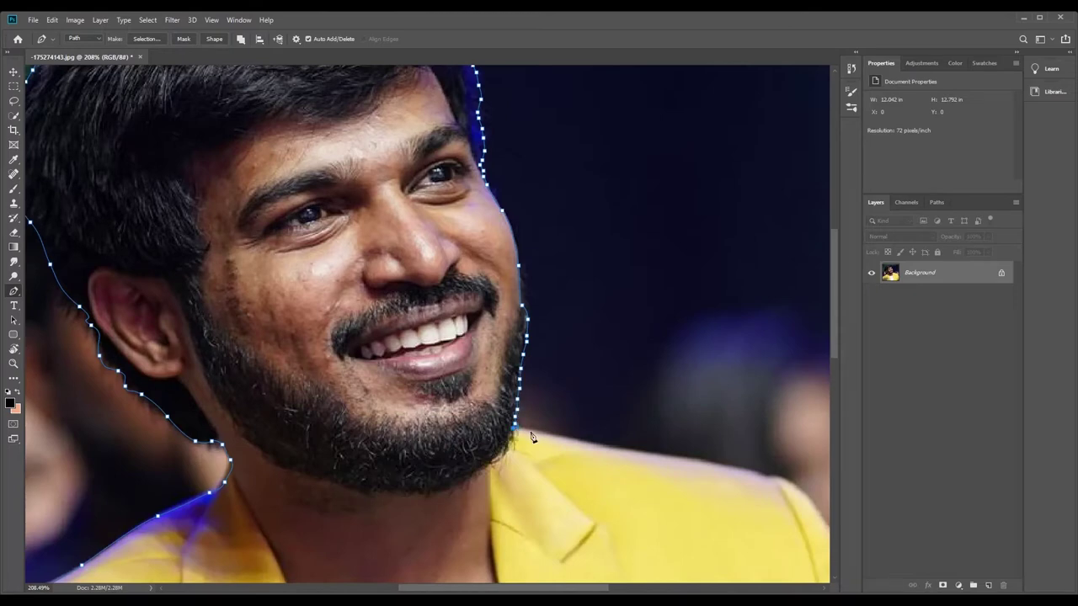
{"action": "scroll", "coordinate": [587, 589], "scroll_direction": "right", "scroll_amount": 3}
{"action": "scroll", "coordinate": [822, 363], "scroll_direction": "down", "scroll_amount": 3}
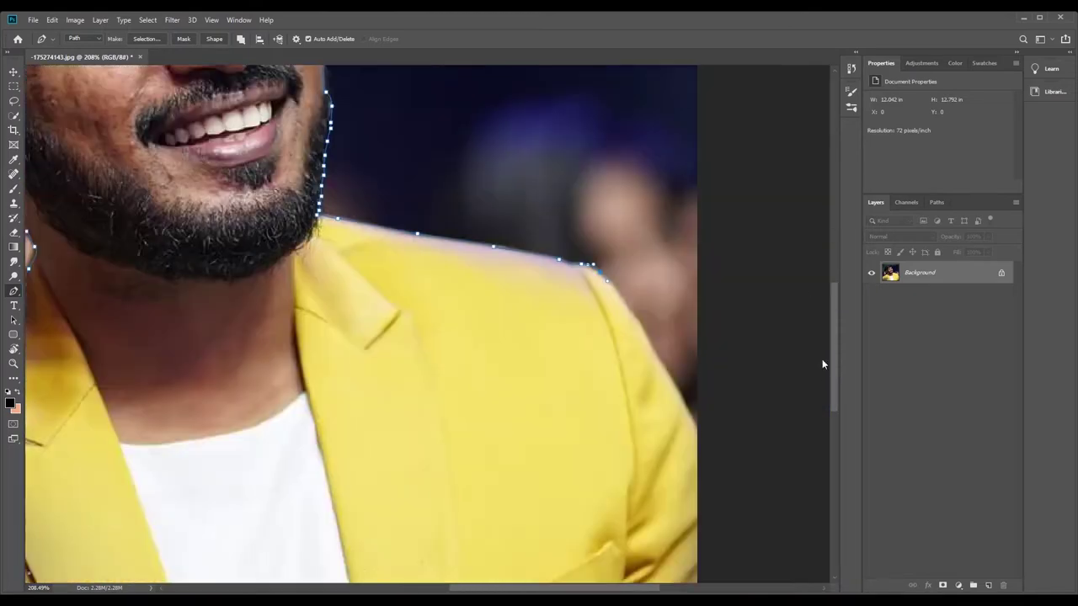
{"action": "left_click_drag", "start_coordinate": [633, 317], "coordinate": [705, 447]}
{"action": "scroll", "coordinate": [705, 446], "scroll_direction": "down", "scroll_amount": 4}
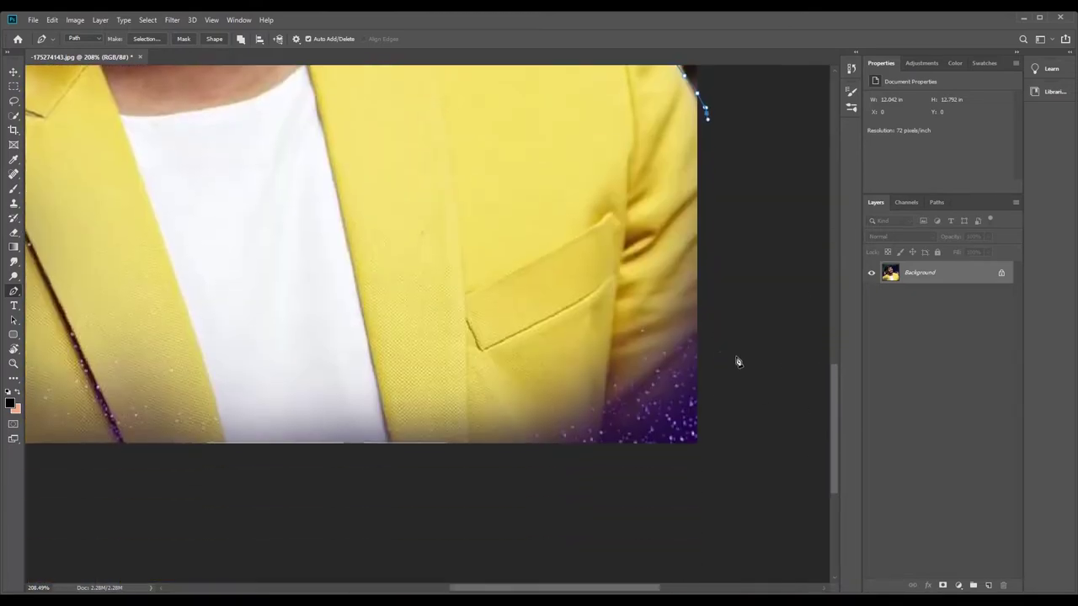
{"action": "left_click_drag", "start_coordinate": [738, 361], "coordinate": [539, 574]}
{"action": "scroll", "coordinate": [539, 574], "scroll_direction": "left", "scroll_amount": 5}
{"action": "scroll", "coordinate": [380, 533], "scroll_direction": "left", "scroll_amount": 5}
{"action": "left_click_drag", "start_coordinate": [439, 467], "coordinate": [440, 363]}
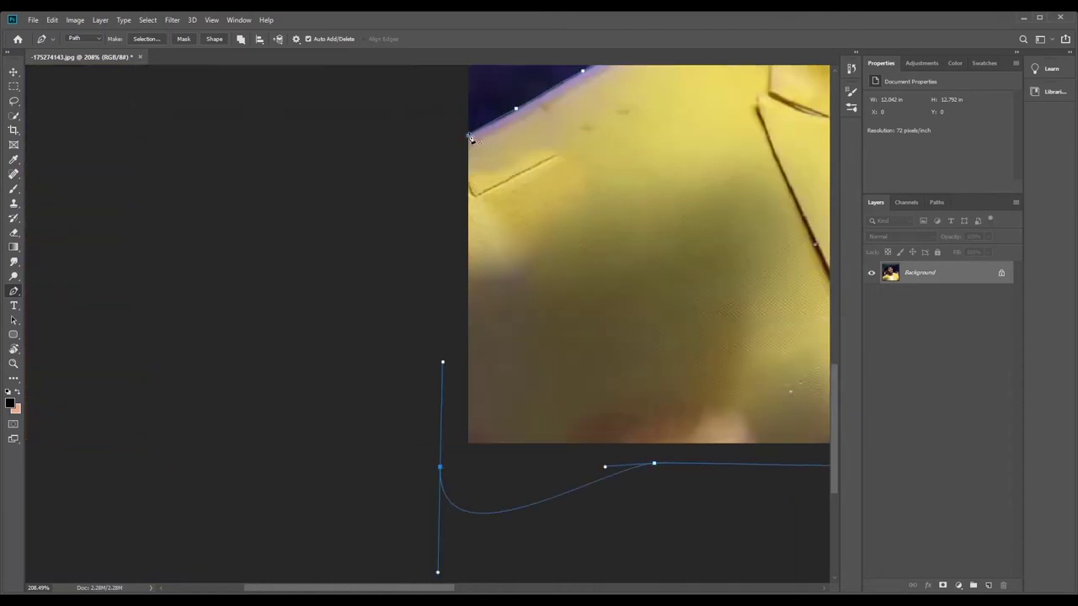
{"action": "left_click", "coordinate": [468, 134]}
Turn the closed path into a selection and copy the man onto a new Layer 1.
{"action": "right_click", "coordinate": [476, 194]}
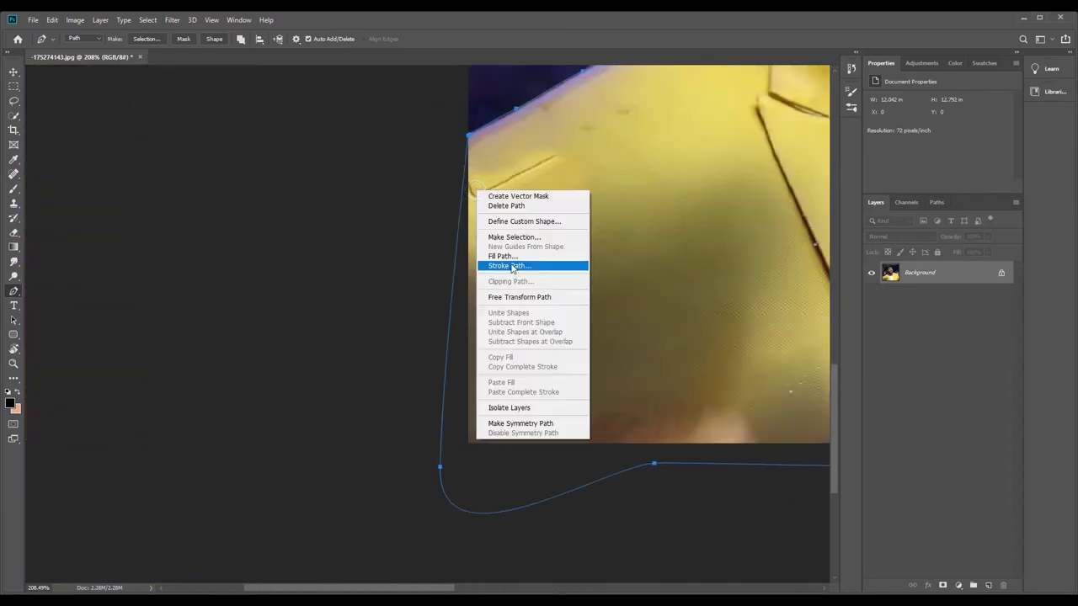
{"action": "left_click", "coordinate": [512, 240]}
{"action": "key", "text": "Return"}
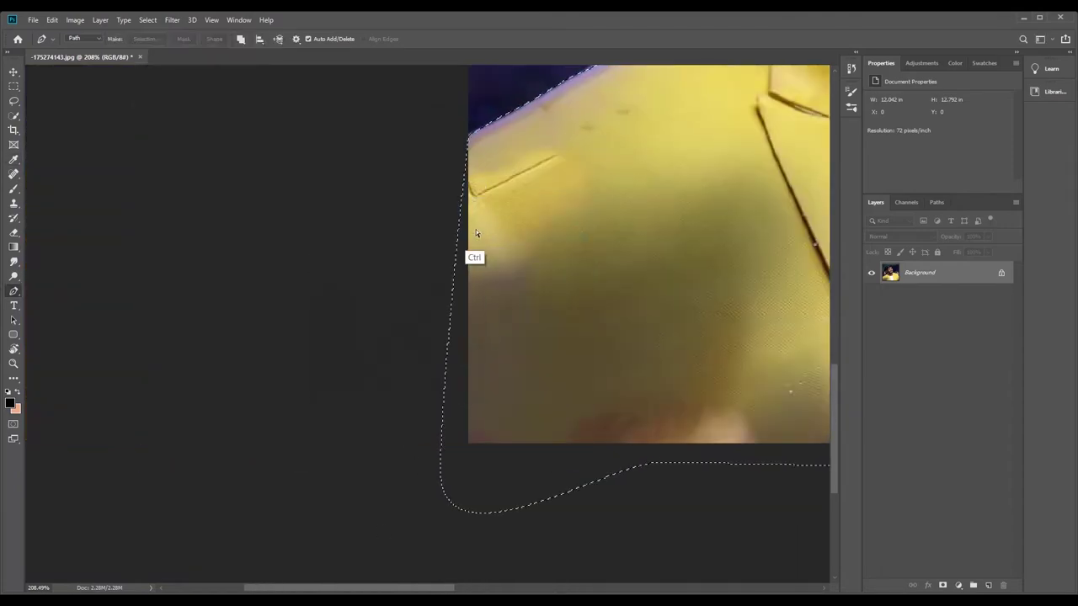
{"action": "key", "text": "ctrl+j"}
{"action": "left_click", "coordinate": [13, 364]}
Hide the Background, sample the jacket's yellow, and add a Layer 2 clipped to the cut-out man.
{"action": "key", "text": "ctrl+0"}
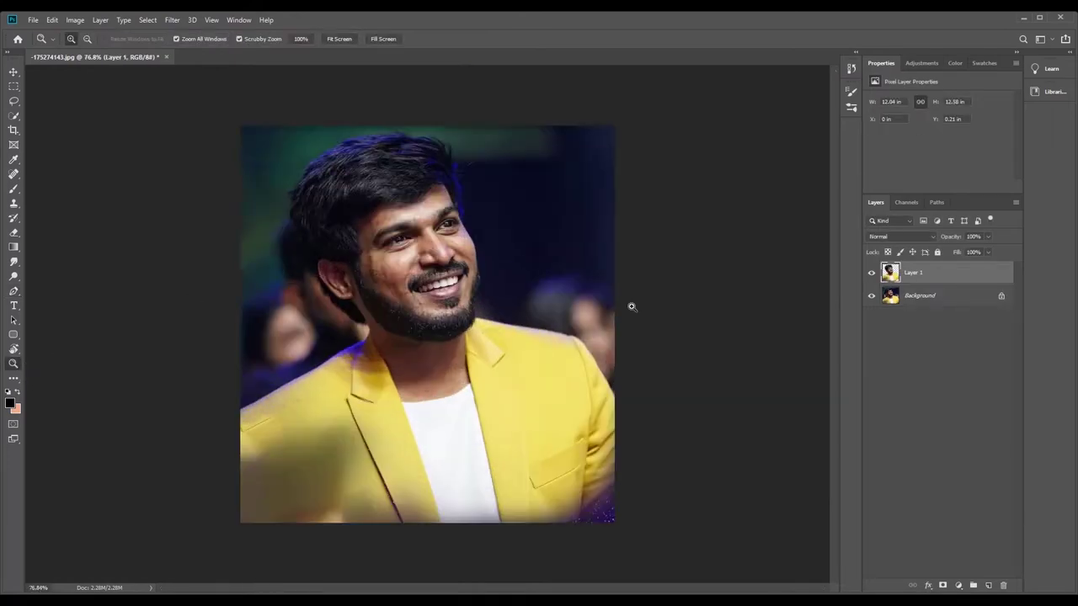
{"action": "left_click", "coordinate": [871, 295]}
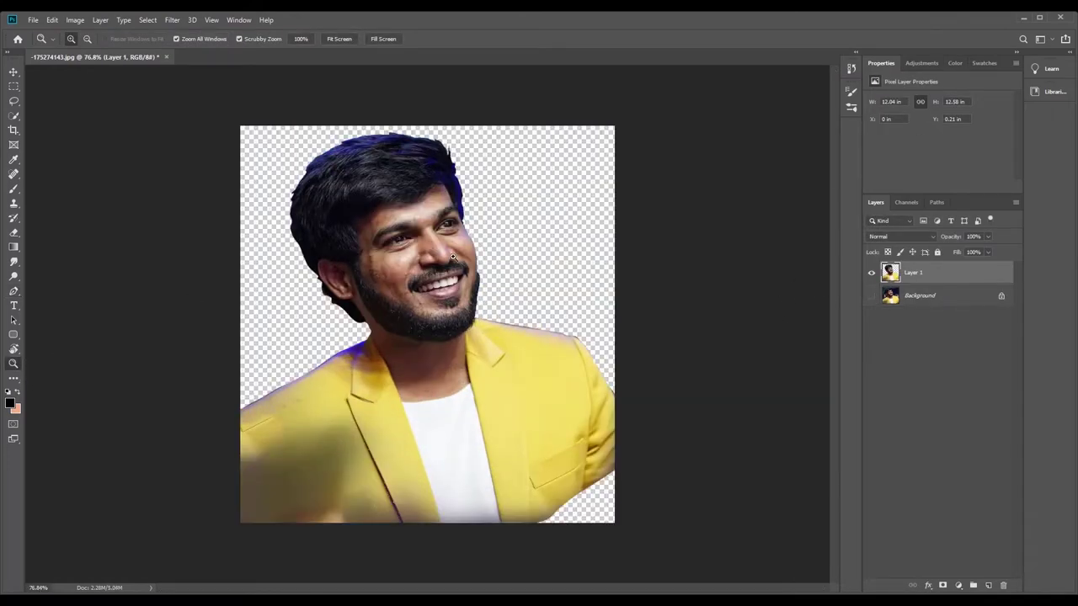
{"action": "left_click_drag", "start_coordinate": [452, 257], "coordinate": [471, 320]}
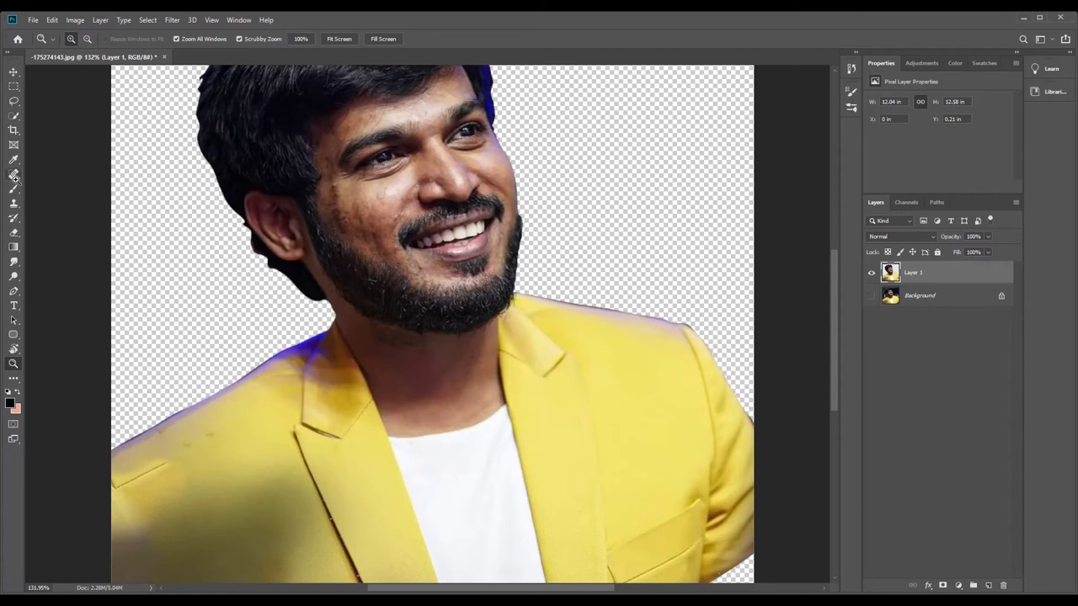
{"action": "left_click", "coordinate": [13, 188]}
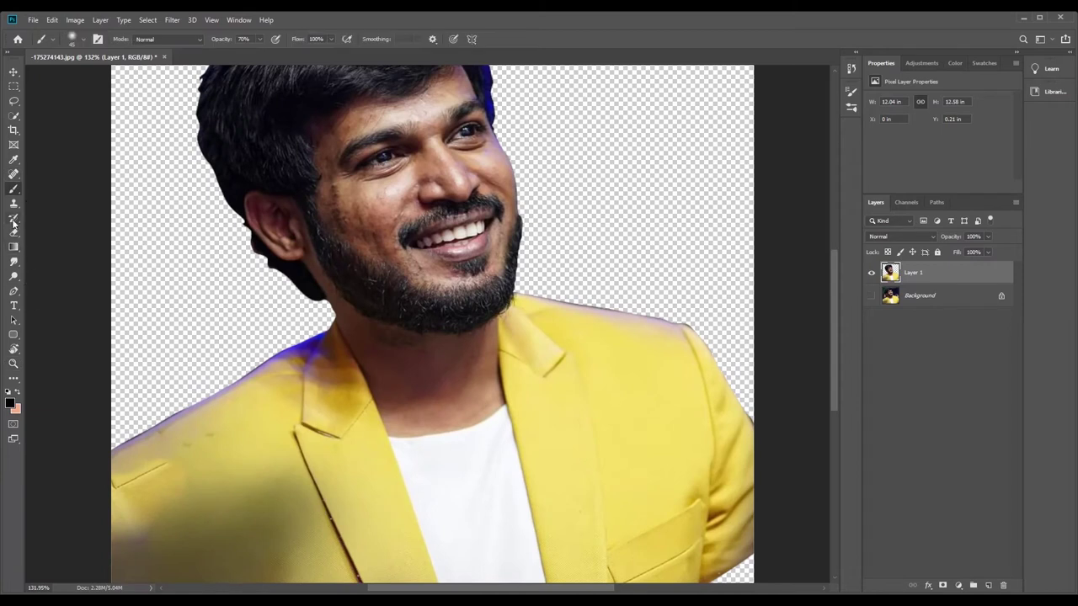
{"action": "key", "text": "i"}
{"action": "left_click", "coordinate": [277, 411]}
{"action": "left_click", "coordinate": [988, 585]}
{"action": "right_click", "coordinate": [968, 278]}
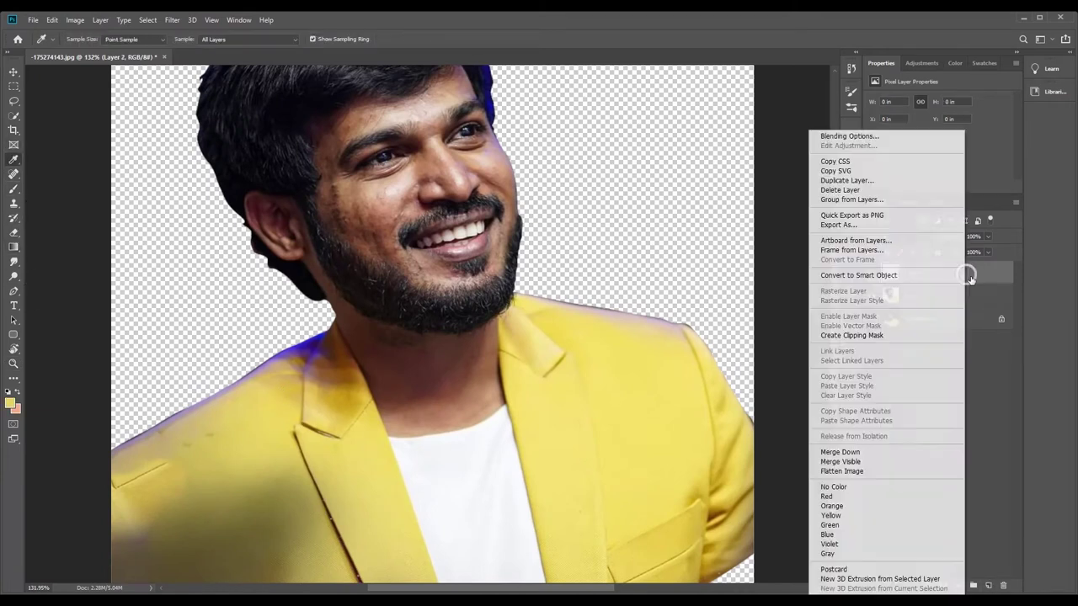
{"action": "left_click", "coordinate": [909, 335]}
Brush yellow over the blue fringe on both shoulders, finishing at 31% brush opacity.
{"action": "key", "text": "b"}
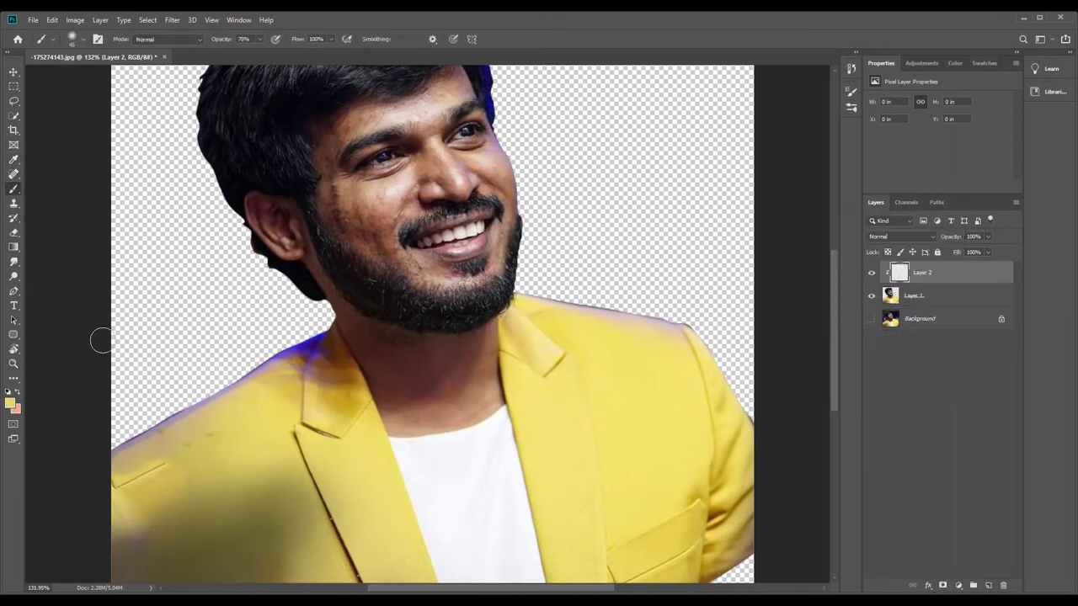
{"action": "left_click_drag", "start_coordinate": [233, 365], "coordinate": [283, 393]}
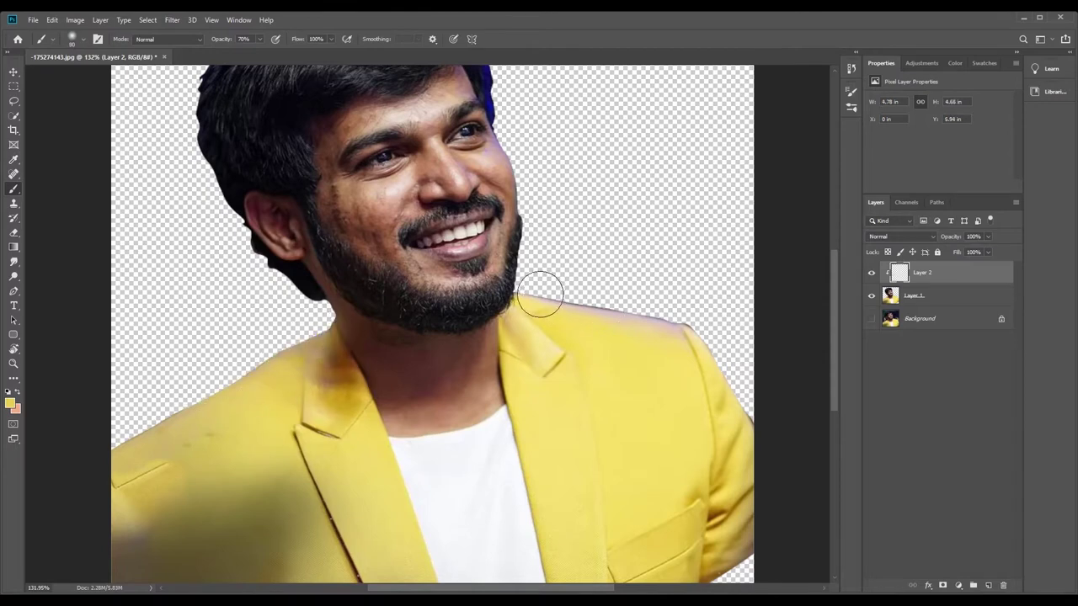
{"action": "left_click_drag", "start_coordinate": [539, 291], "coordinate": [696, 304]}
{"action": "left_click_drag", "start_coordinate": [453, 592], "coordinate": [483, 592]}
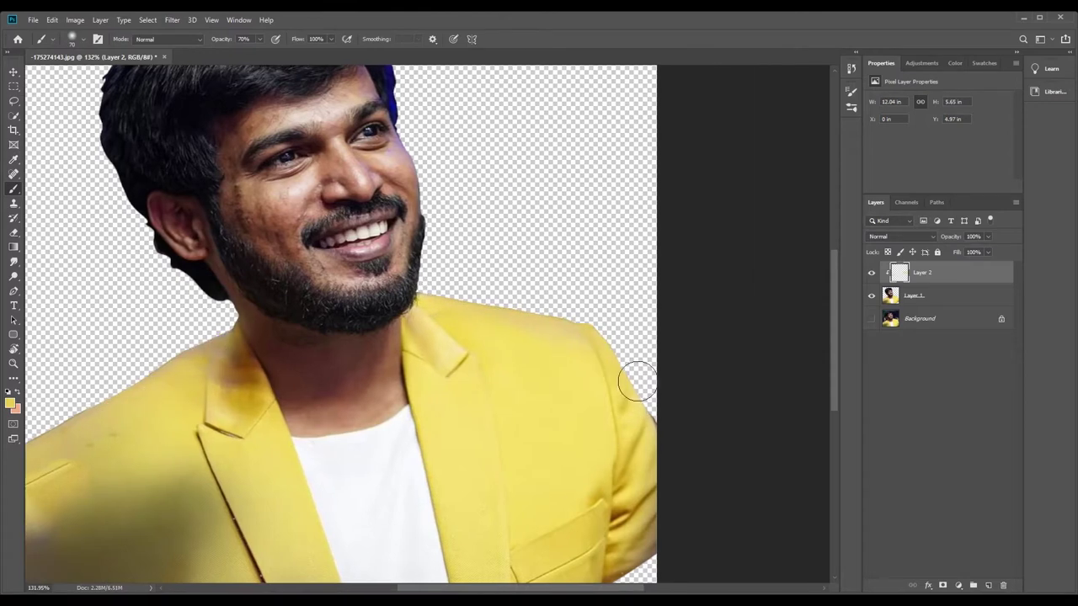
{"action": "scroll", "coordinate": [825, 385], "scroll_direction": "down", "scroll_amount": 3}
{"action": "left_click_drag", "start_coordinate": [146, 300], "coordinate": [199, 438]}
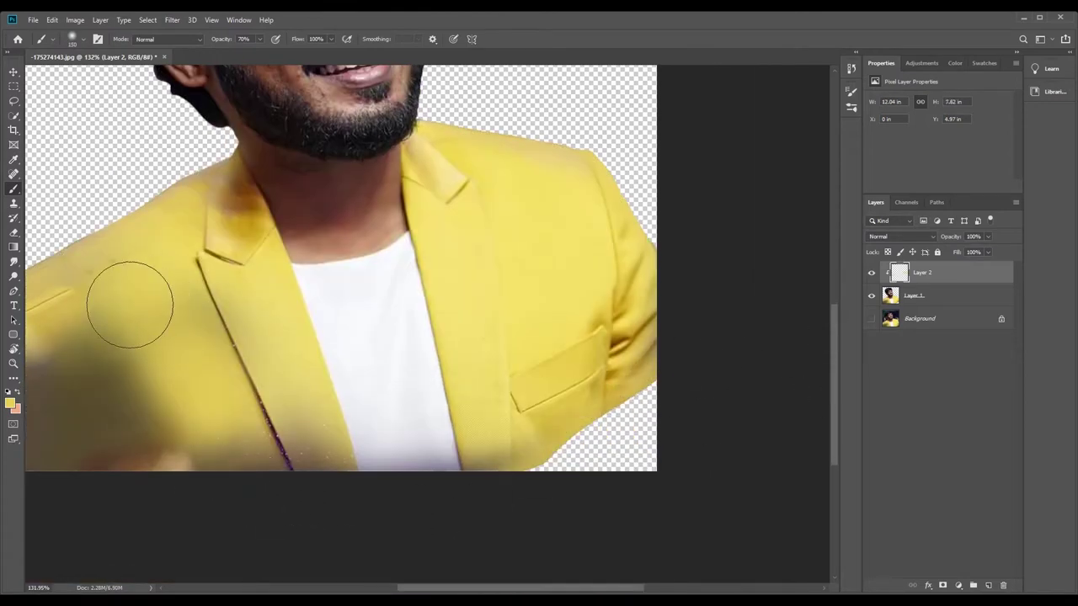
{"action": "left_click_drag", "start_coordinate": [420, 589], "coordinate": [395, 590]}
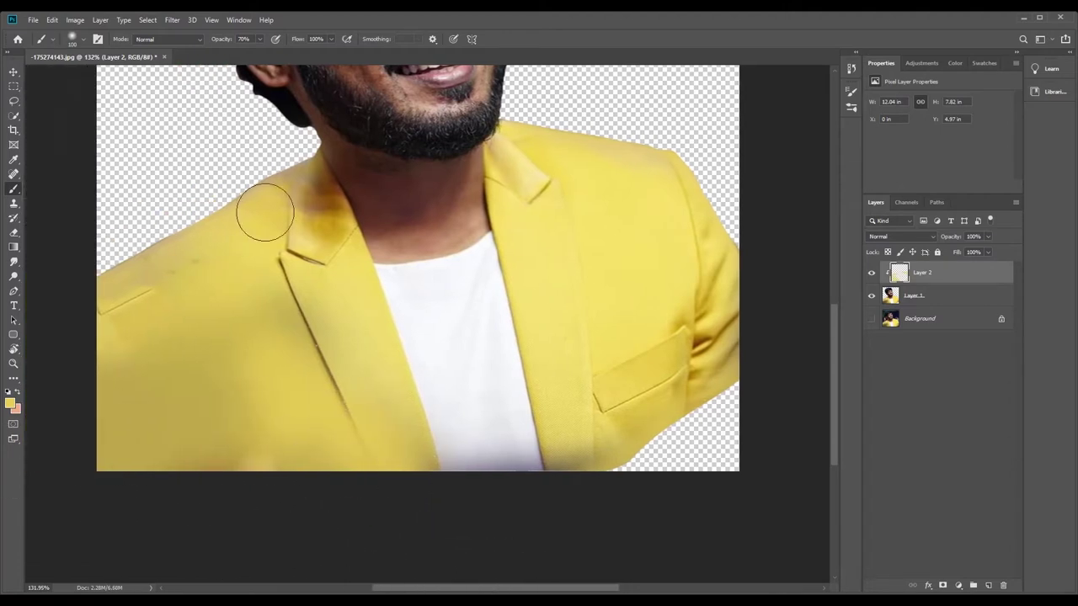
{"action": "key", "text": "3"}
{"action": "key", "text": "1"}
{"action": "left_click_drag", "start_coordinate": [329, 164], "coordinate": [307, 257]}
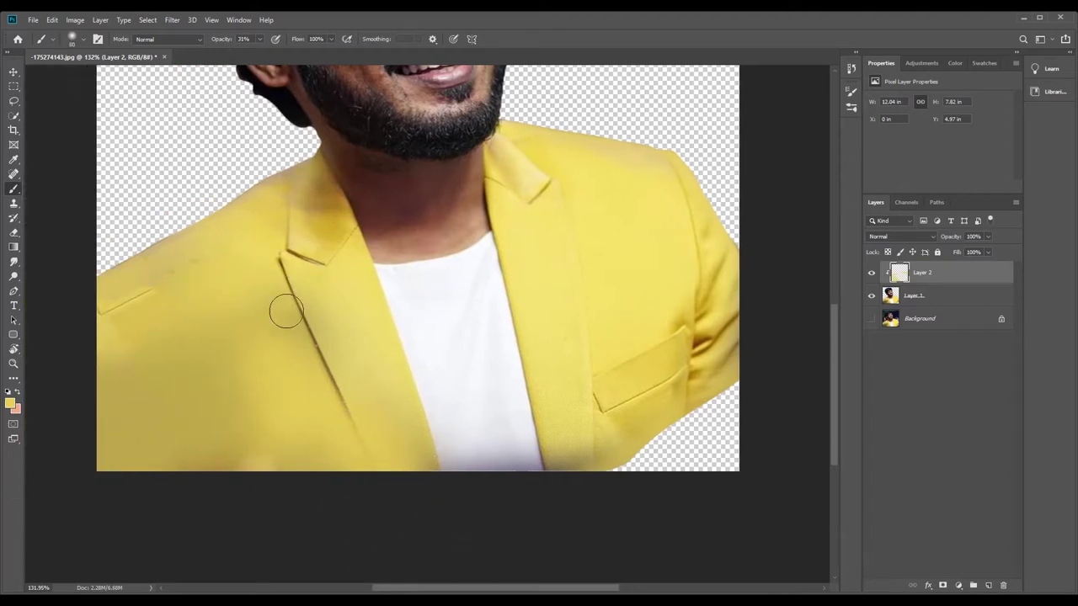
Zoom out to the whole portrait and stamp a merged copy of visible layers as Layer 3.
{"action": "key", "text": "z"}
{"action": "mouse_move", "coordinate": [283, 308]}
{"action": "left_mouse_down"}
{"action": "mouse_move", "coordinate": [253, 416]}
{"action": "mouse_move", "coordinate": [442, 389]}
{"action": "mouse_move", "coordinate": [439, 138]}
{"action": "left_mouse_up"}
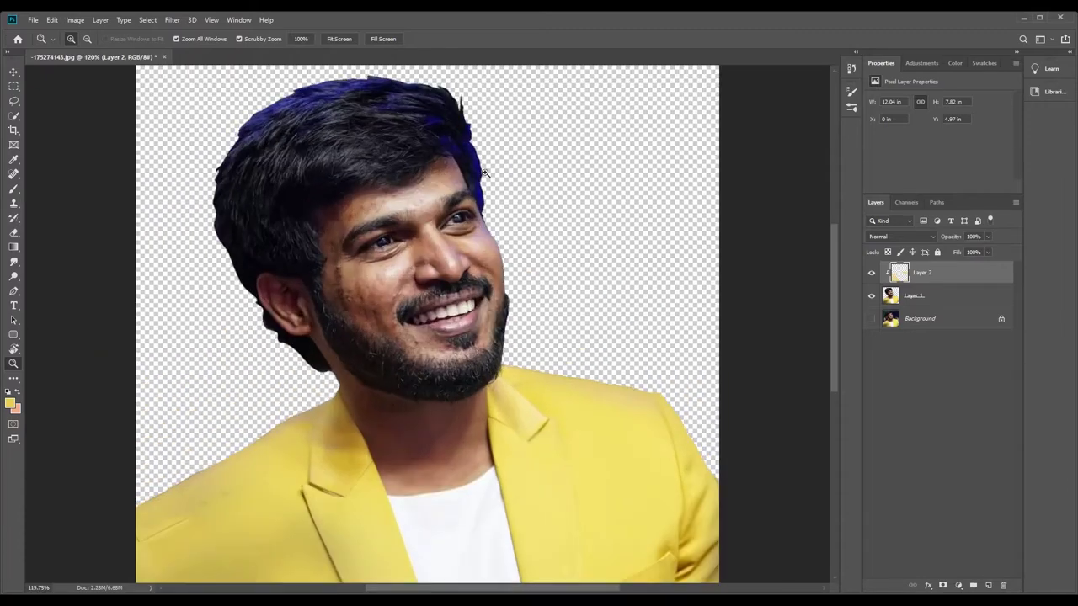
{"action": "key", "text": "ctrl+shift+alt+e"}
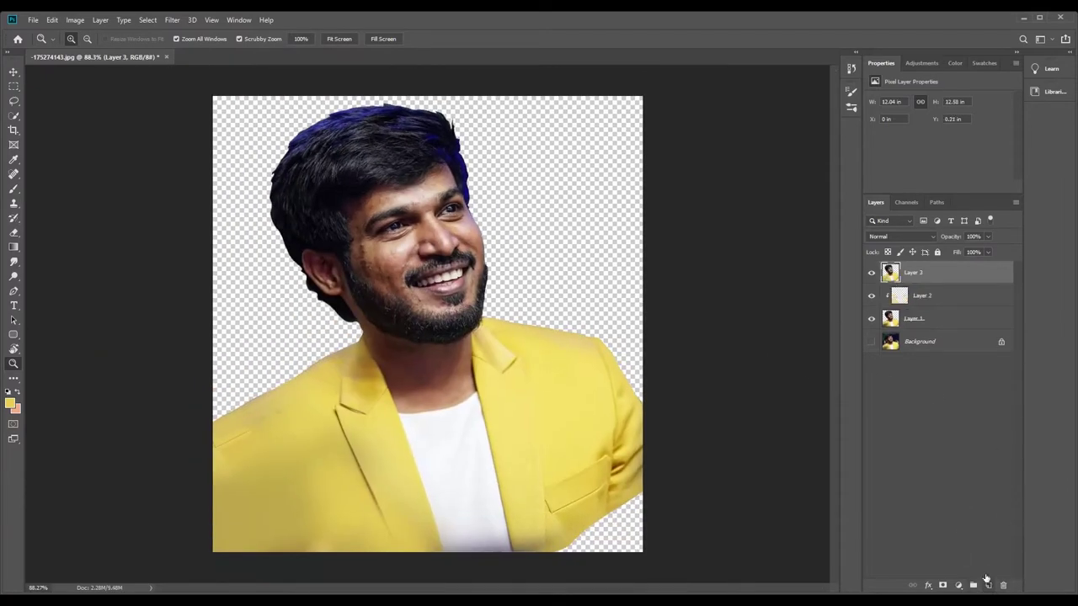
Add an empty layer, pick the Move tool, and create a new 8 by 10 blank document.
{"action": "left_click", "coordinate": [986, 584]}
{"action": "key", "text": "v"}
{"action": "left_click", "coordinate": [33, 20]}
{"action": "key", "text": "Escape"}
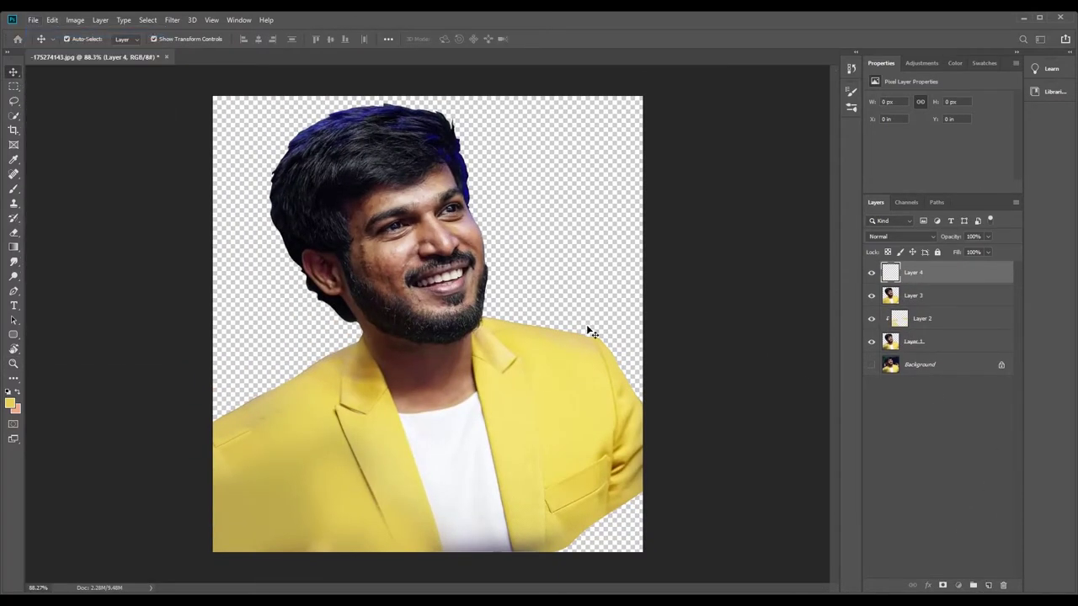
{"action": "key", "text": "ctrl+n"}
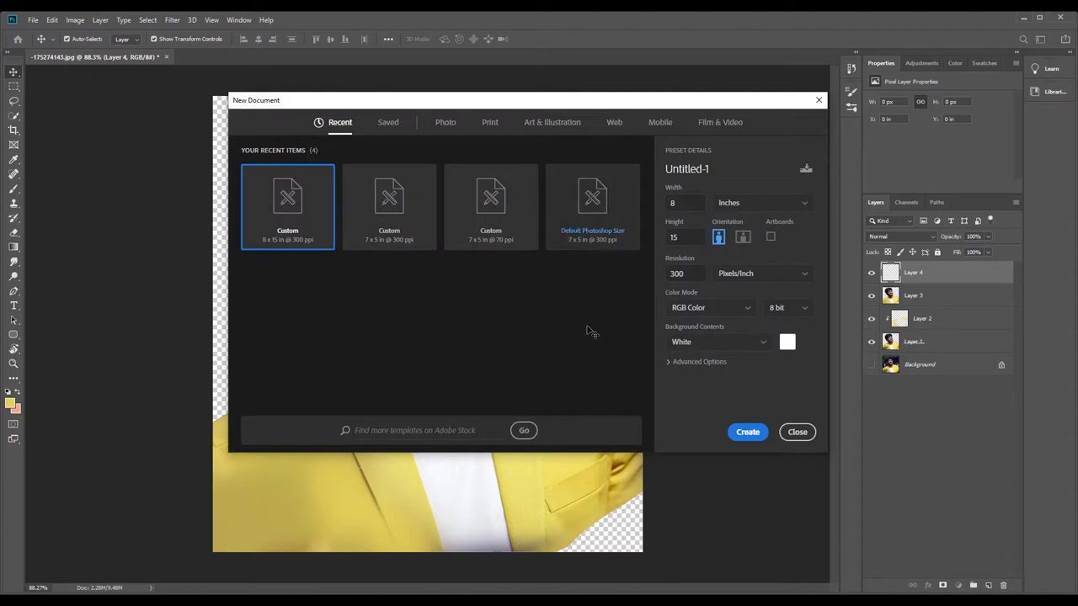
{"action": "key", "text": "Right"}
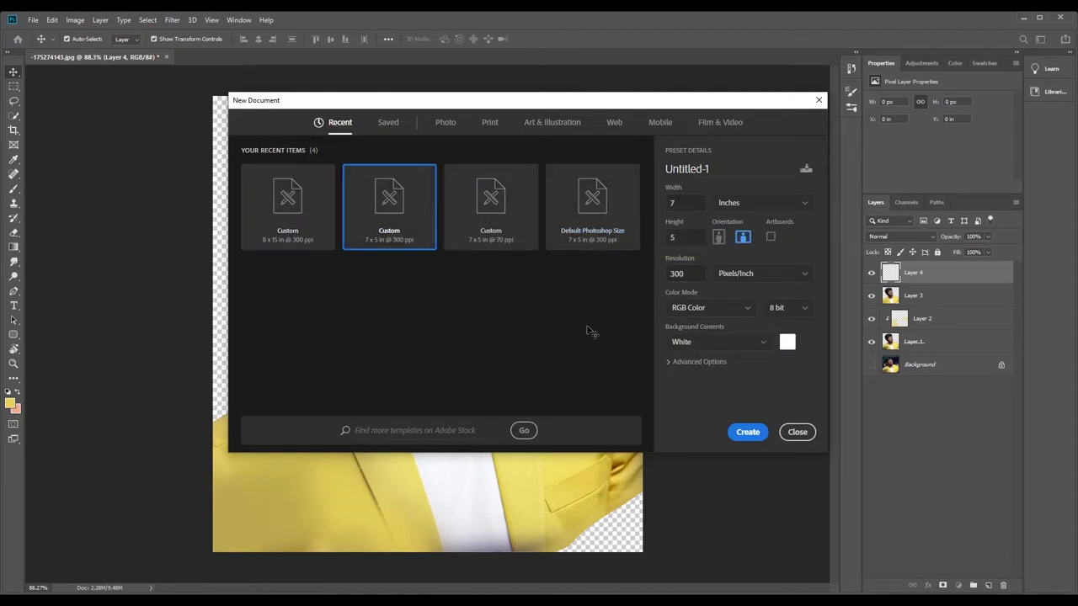
{"action": "type", "text": "8"}
{"action": "key", "text": "Tab"}
{"action": "type", "text": "10"}
{"action": "left_click", "coordinate": [748, 431]}
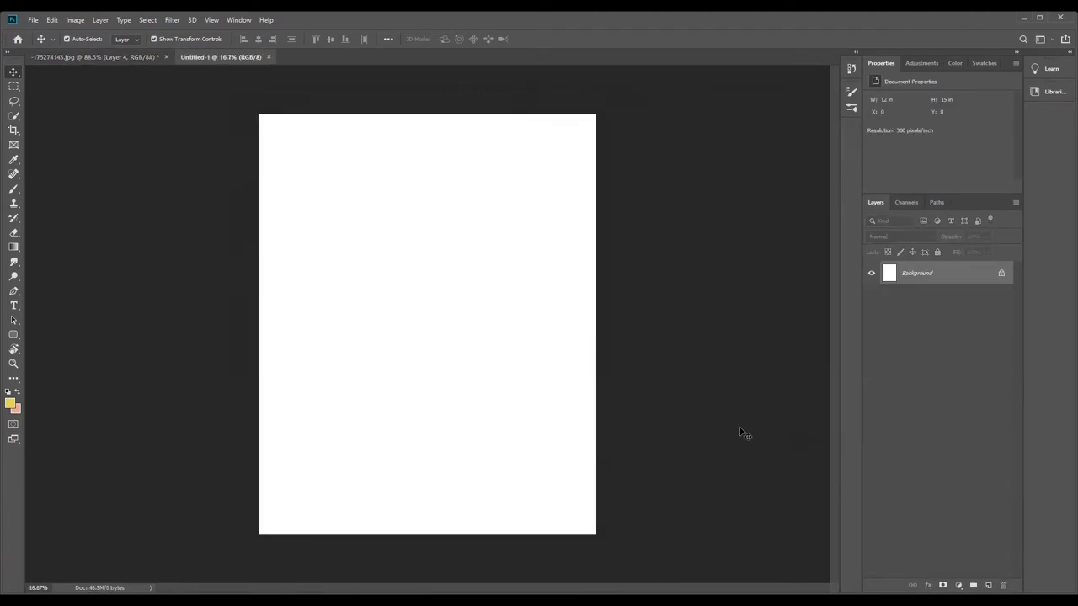
Drag the photo layer into the new document and close the original JPG without saving.
{"action": "mouse_move", "coordinate": [84, 56]}
{"action": "left_mouse_down"}
{"action": "mouse_move", "coordinate": [66, 126]}
{"action": "mouse_move", "coordinate": [488, 270]}
{"action": "left_mouse_up"}
{"action": "key", "text": "ctrl+w"}
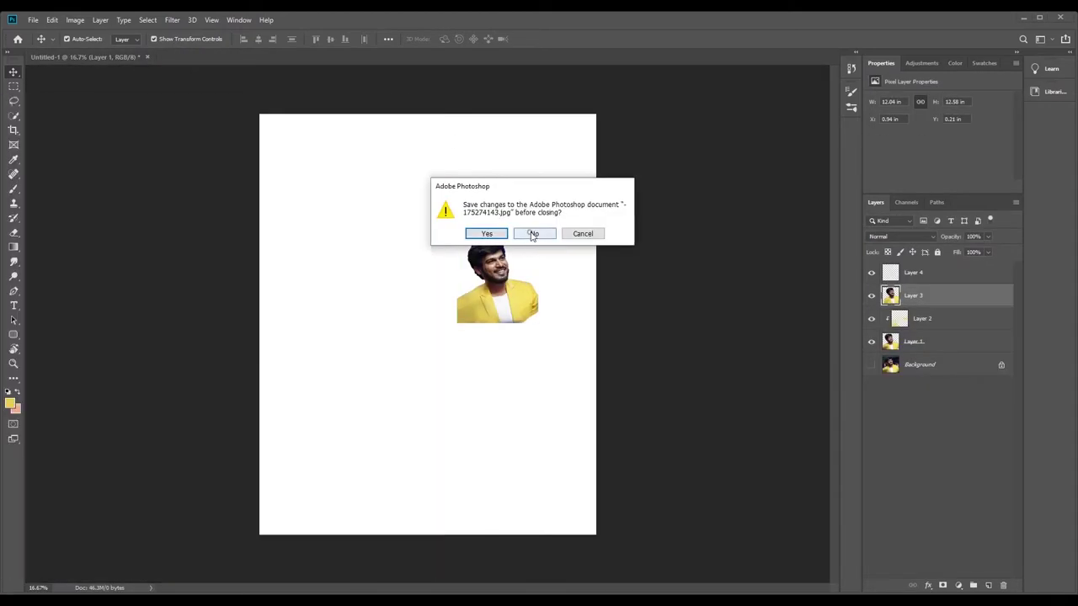
{"action": "key", "text": "n"}
Scale the placed photo up with Free Transform until it nearly fills the canvas.
{"action": "key", "text": "ctrl+t"}
{"action": "left_click_drag", "start_coordinate": [393, 382], "coordinate": [256, 528]}
{"action": "left_click_drag", "start_coordinate": [532, 242], "coordinate": [630, 156]}
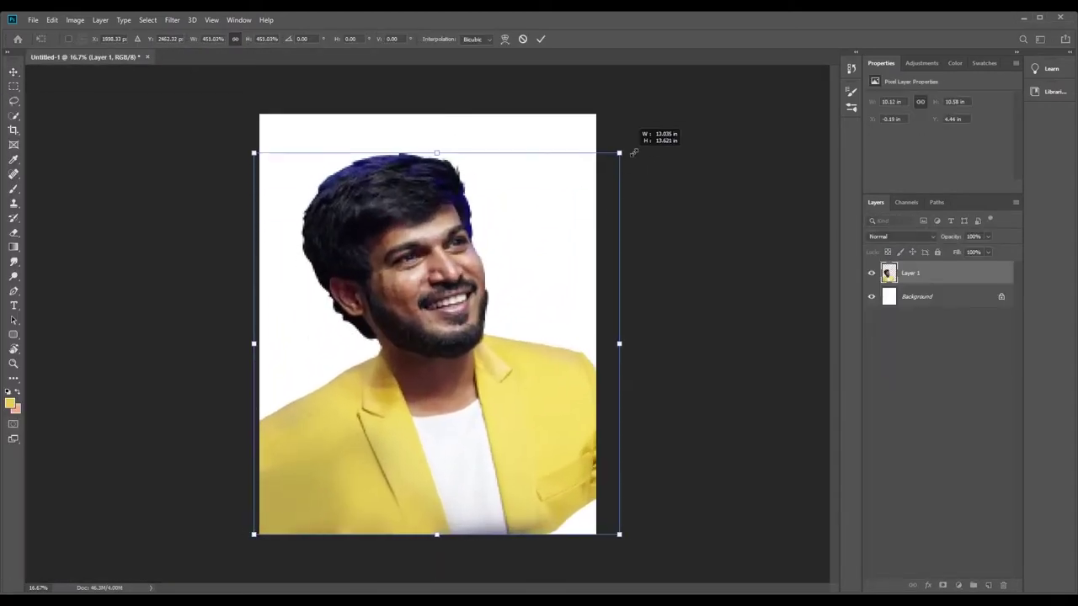
{"action": "left_click_drag", "start_coordinate": [512, 276], "coordinate": [518, 267]}
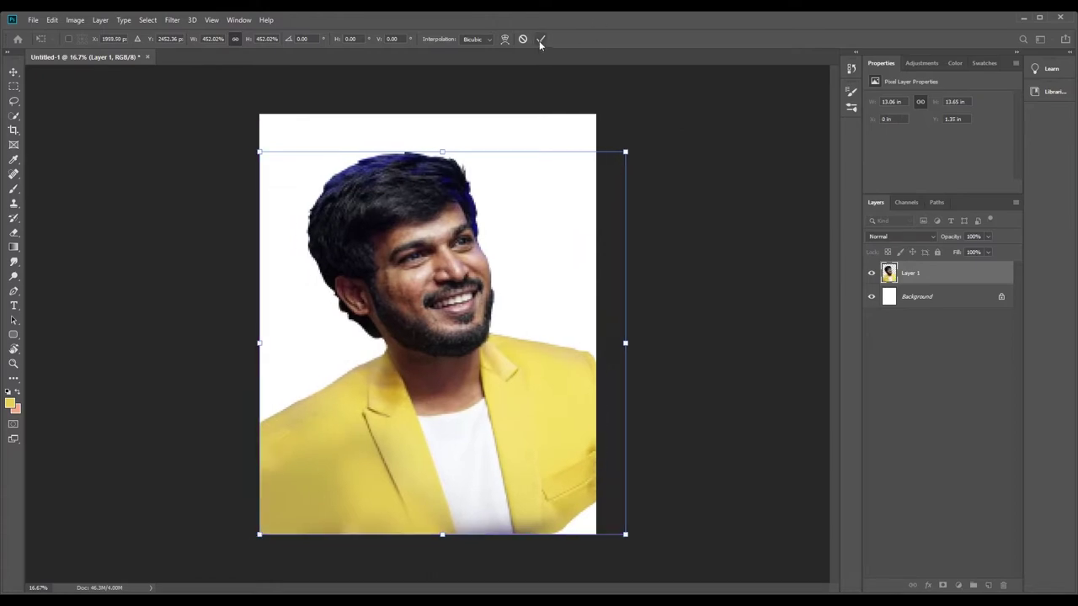
{"action": "left_click", "coordinate": [540, 39]}
{"action": "key", "text": "z"}
{"action": "left_click_drag", "start_coordinate": [73, 366], "coordinate": [59, 366]}
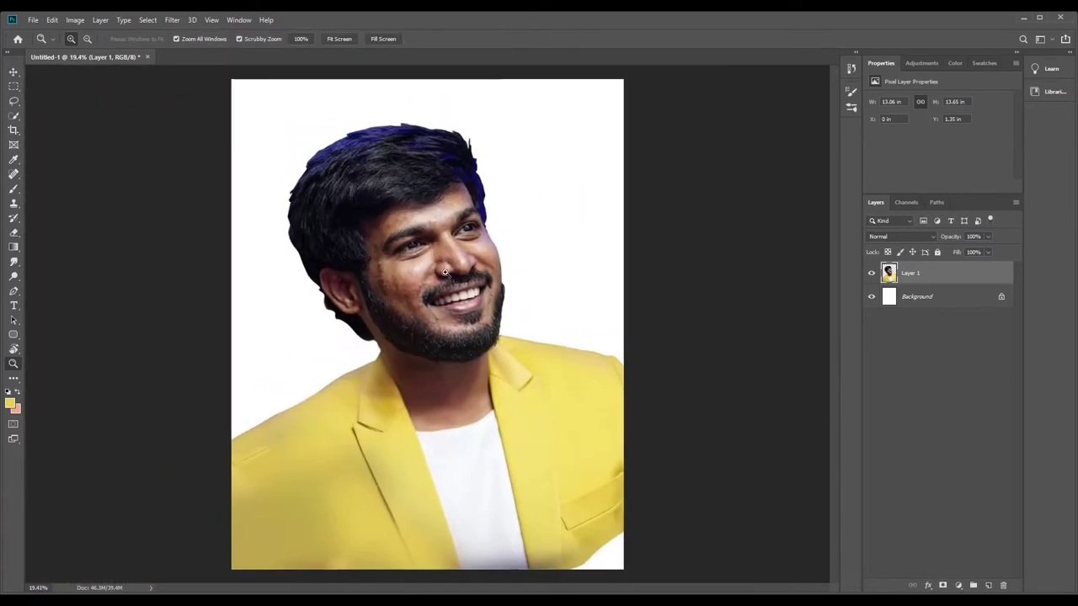
Duplicate the photo layer, then hide and select the white background layer.
{"action": "key", "text": "ctrl+j"}
{"action": "left_click", "coordinate": [871, 319]}
{"action": "left_click", "coordinate": [951, 320]}
Delete the white background, hide the original photo layer, and sample the forehead skin tone.
{"action": "key", "text": "Delete"}
{"action": "left_click", "coordinate": [921, 273]}
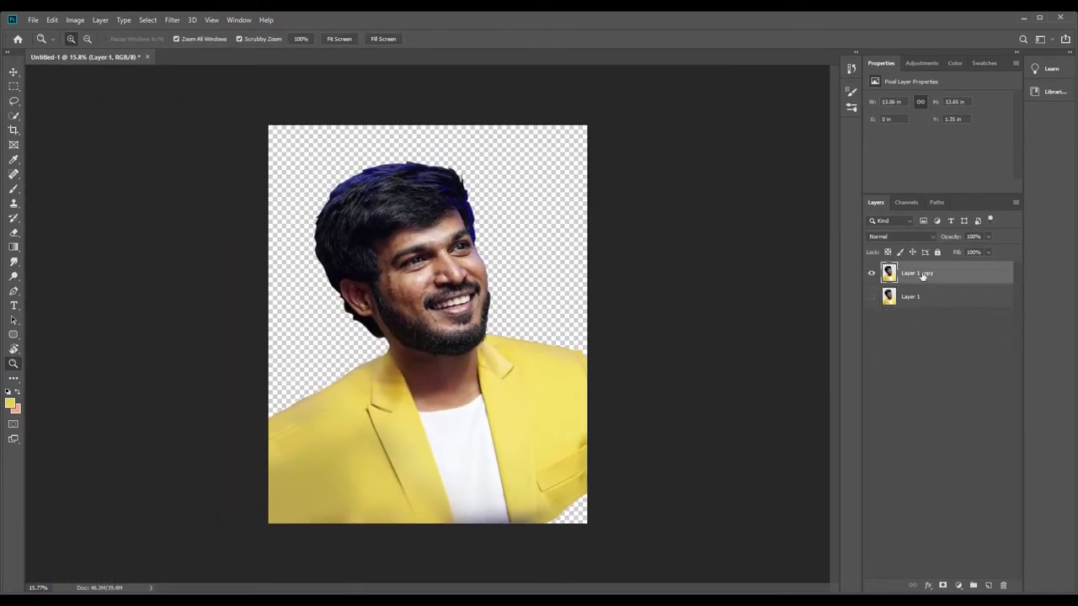
{"action": "left_click", "coordinate": [436, 184]}
{"action": "left_click", "coordinate": [436, 183]}
{"action": "key", "text": "i"}
{"action": "left_click", "coordinate": [402, 158]}
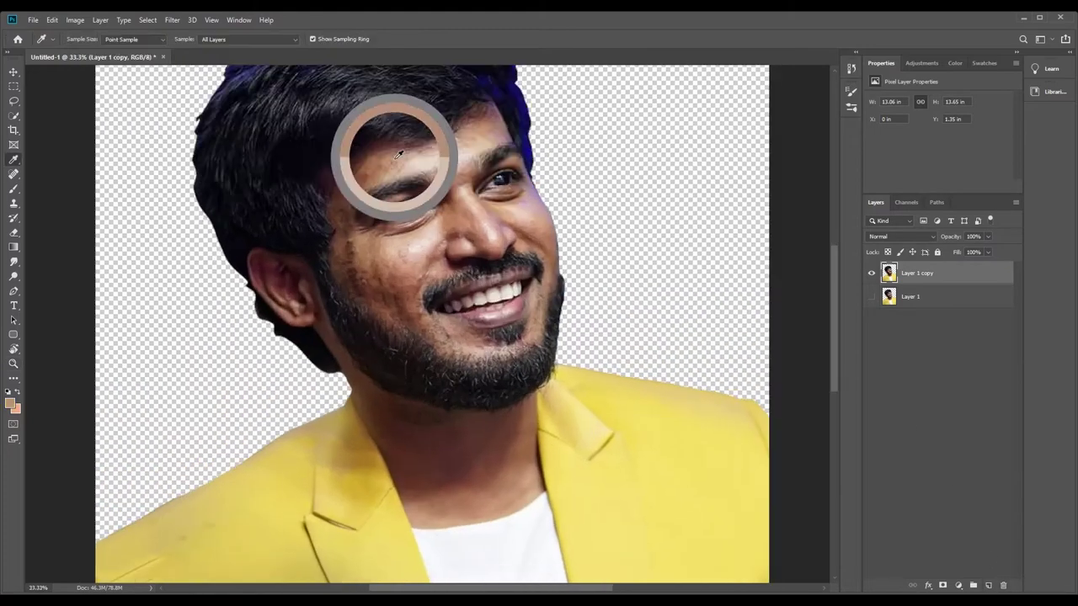
Add a new Layer 2 clipped to the photo and Paint Bucket fill it with the skin tone.
{"action": "left_click", "coordinate": [989, 586]}
{"action": "right_click", "coordinate": [941, 273]}
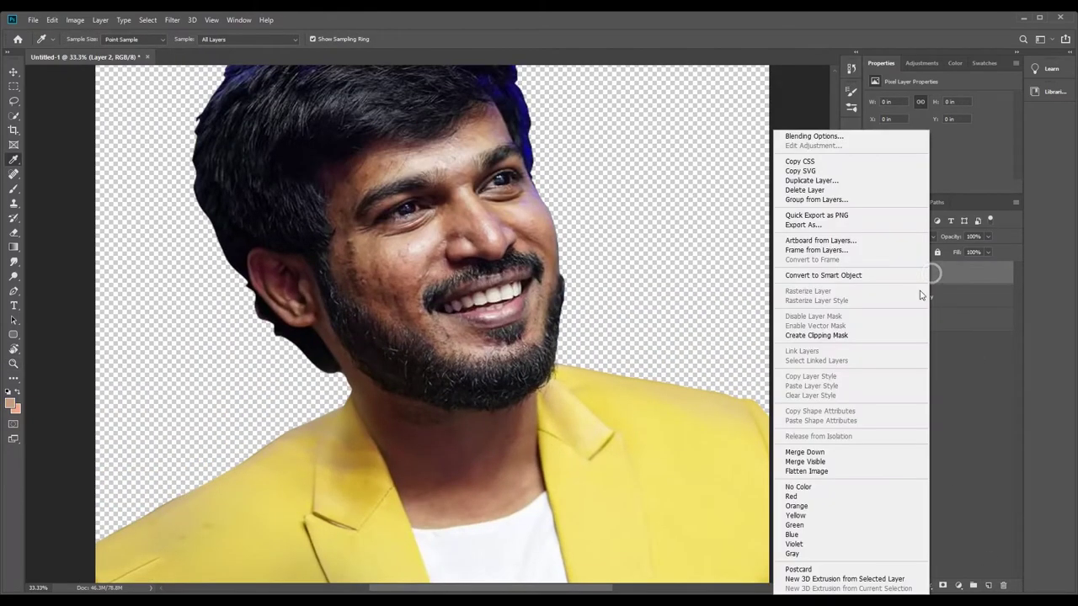
{"action": "left_click", "coordinate": [842, 337]}
{"action": "key", "text": "b"}
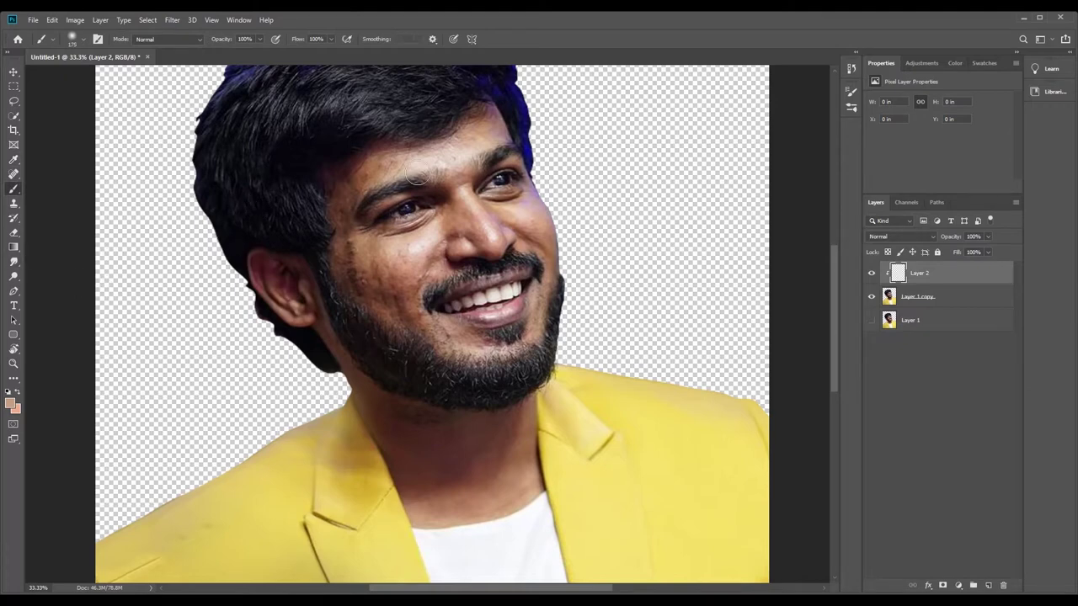
{"action": "key", "text": "bracketright"}
{"action": "key", "text": "bracketright"}
{"action": "key", "text": "bracketright"}
{"action": "left_click", "coordinate": [13, 246]}
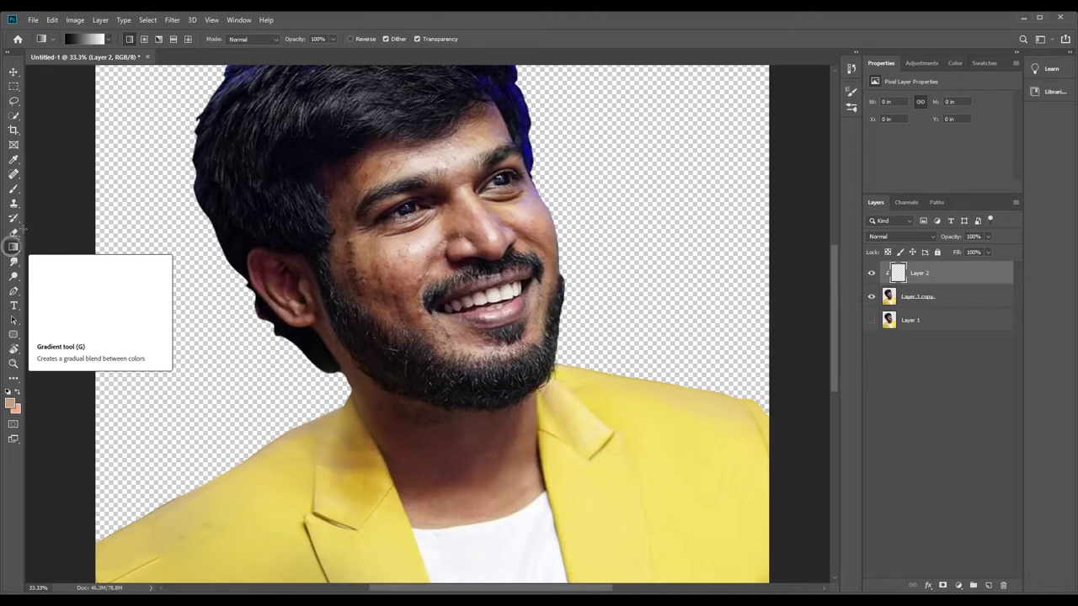
{"action": "right_click", "coordinate": [14, 246]}
{"action": "left_click", "coordinate": [55, 252]}
{"action": "left_click", "coordinate": [451, 325]}
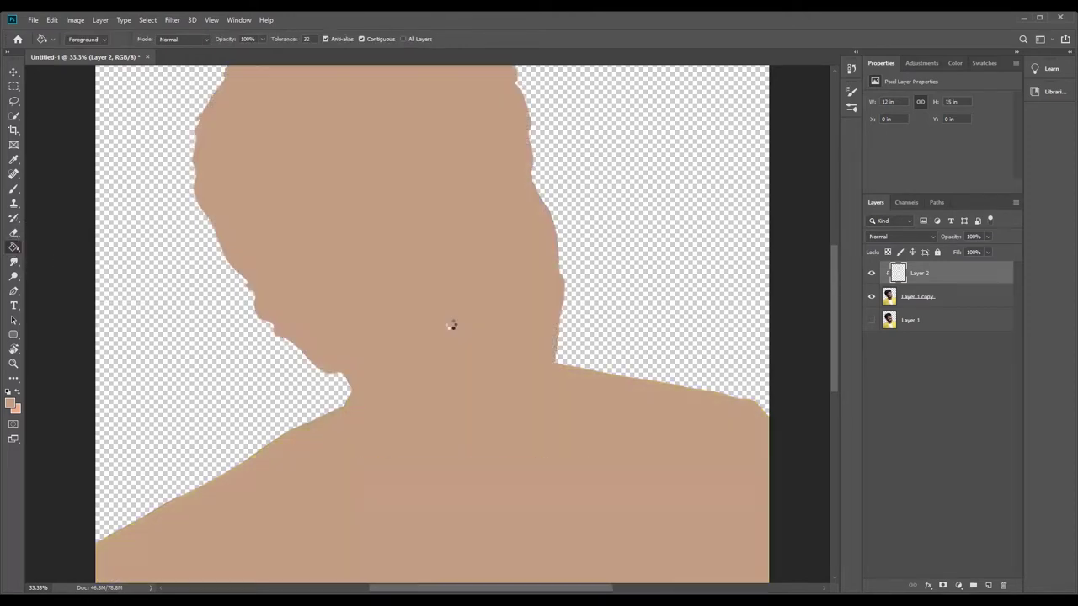
Give Layer 2 a black-filled mask hiding the skin tone, with white as the brush colour.
{"action": "left_click", "coordinate": [943, 585]}
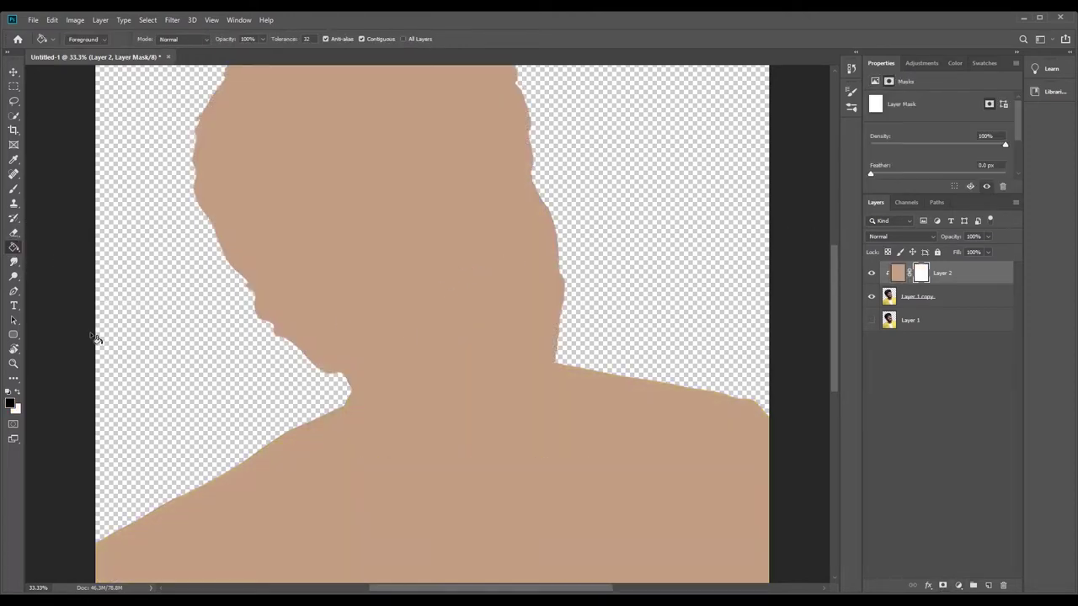
{"action": "left_click", "coordinate": [359, 230]}
{"action": "left_click", "coordinate": [17, 392]}
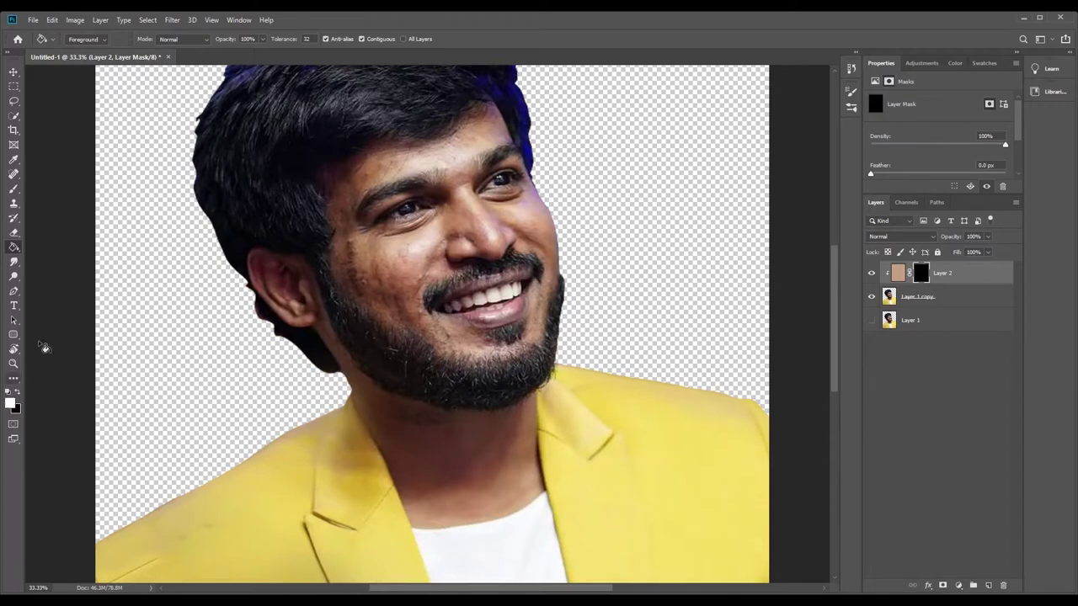
{"action": "left_click", "coordinate": [13, 189]}
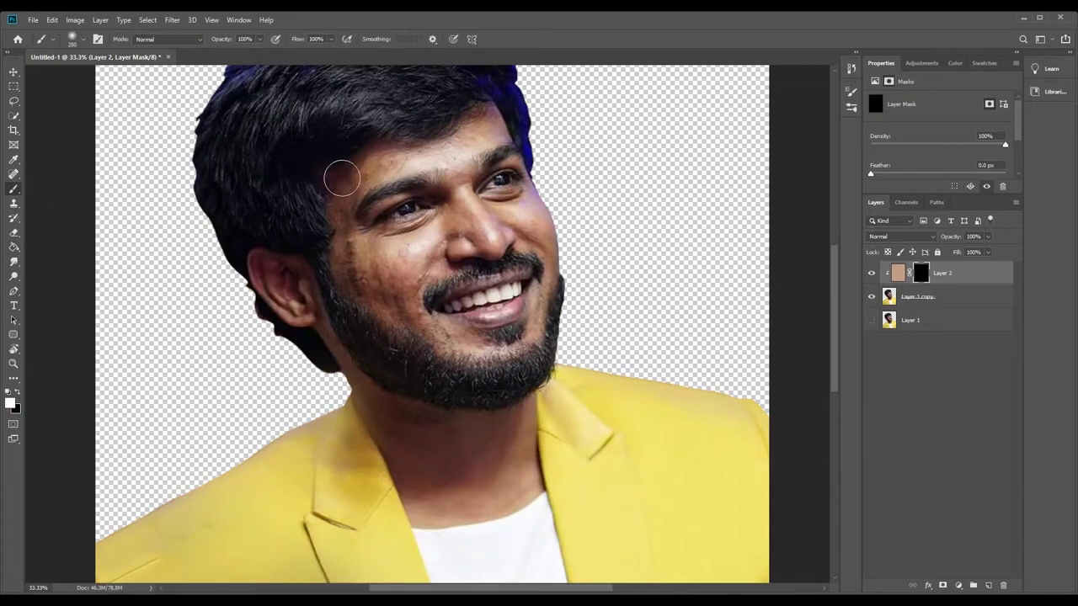
Brush white on Layer 2's mask over the forehead, cheeks, neck and left eyebrow and eye.
{"action": "mouse_move", "coordinate": [341, 181]}
{"action": "left_mouse_down"}
{"action": "mouse_move", "coordinate": [469, 236]}
{"action": "mouse_move", "coordinate": [522, 159]}
{"action": "mouse_move", "coordinate": [562, 252]}
{"action": "mouse_move", "coordinate": [480, 354]}
{"action": "mouse_move", "coordinate": [341, 290]}
{"action": "mouse_move", "coordinate": [279, 285]}
{"action": "mouse_move", "coordinate": [277, 270]}
{"action": "mouse_move", "coordinate": [358, 383]}
{"action": "mouse_move", "coordinate": [413, 510]}
{"action": "mouse_move", "coordinate": [522, 496]}
{"action": "mouse_move", "coordinate": [522, 396]}
{"action": "mouse_move", "coordinate": [449, 503]}
{"action": "mouse_move", "coordinate": [426, 455]}
{"action": "mouse_move", "coordinate": [387, 426]}
{"action": "mouse_move", "coordinate": [509, 400]}
{"action": "mouse_move", "coordinate": [423, 440]}
{"action": "left_mouse_up"}
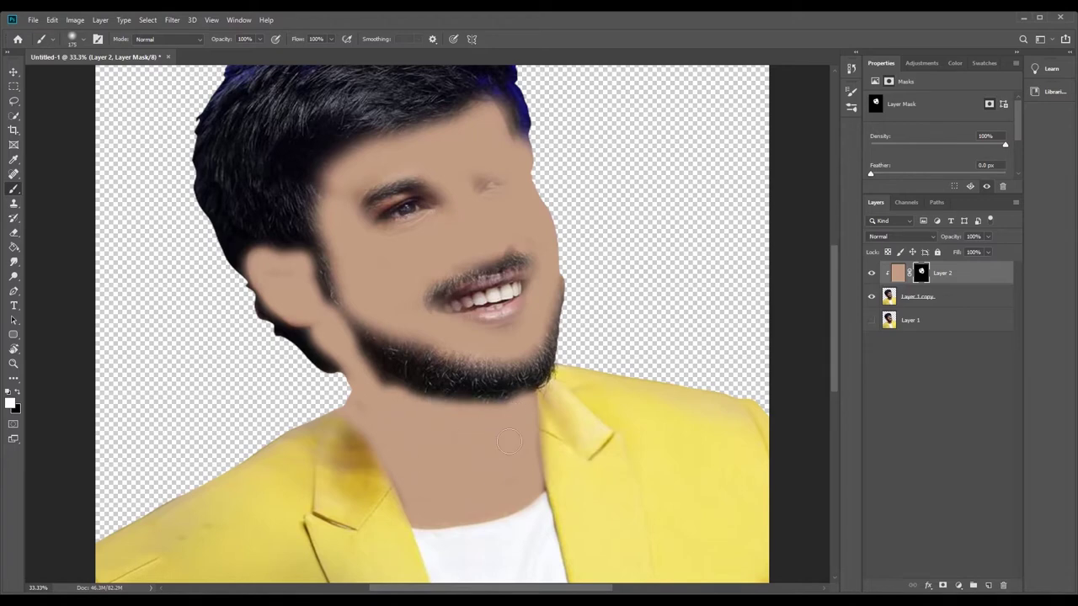
{"action": "mouse_move", "coordinate": [392, 184]}
{"action": "left_mouse_down"}
{"action": "mouse_move", "coordinate": [369, 213]}
{"action": "mouse_move", "coordinate": [430, 198]}
{"action": "mouse_move", "coordinate": [364, 206]}
{"action": "left_mouse_up"}
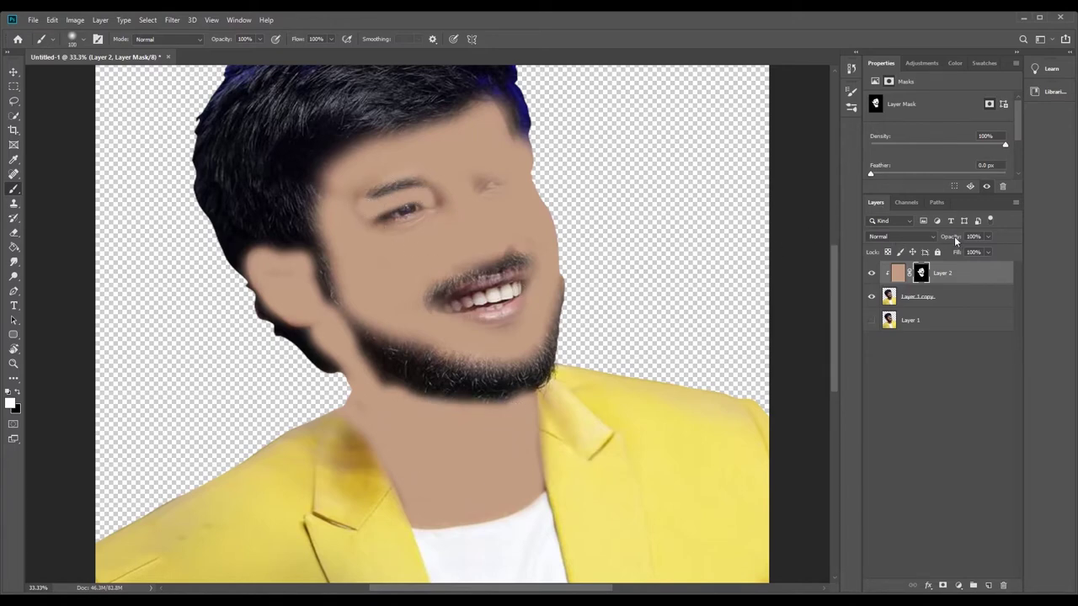
Set the skin-tone Layer 2 to 50% opacity with the Soft Light blend mode.
{"action": "left_click_drag", "start_coordinate": [957, 241], "coordinate": [924, 240]}
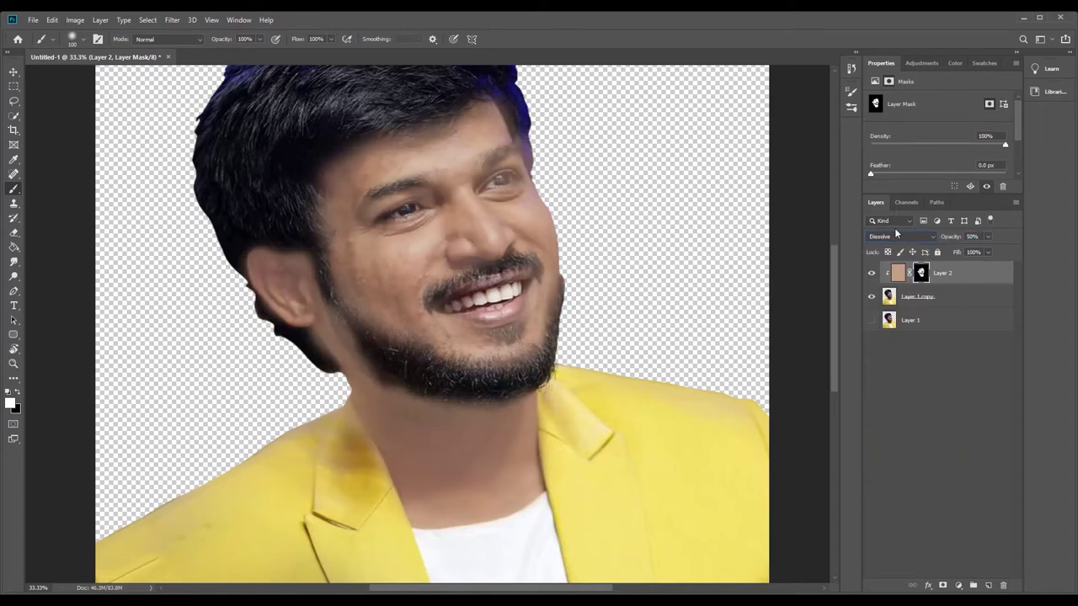
{"action": "scroll", "coordinate": [901, 236], "scroll_direction": "down", "scroll_amount": 4}
{"action": "scroll", "coordinate": [885, 229], "scroll_direction": "down", "scroll_amount": 3}
{"action": "scroll", "coordinate": [885, 229], "scroll_direction": "down", "scroll_amount": 2}
{"action": "scroll", "coordinate": [885, 229], "scroll_direction": "down", "scroll_amount": 2}
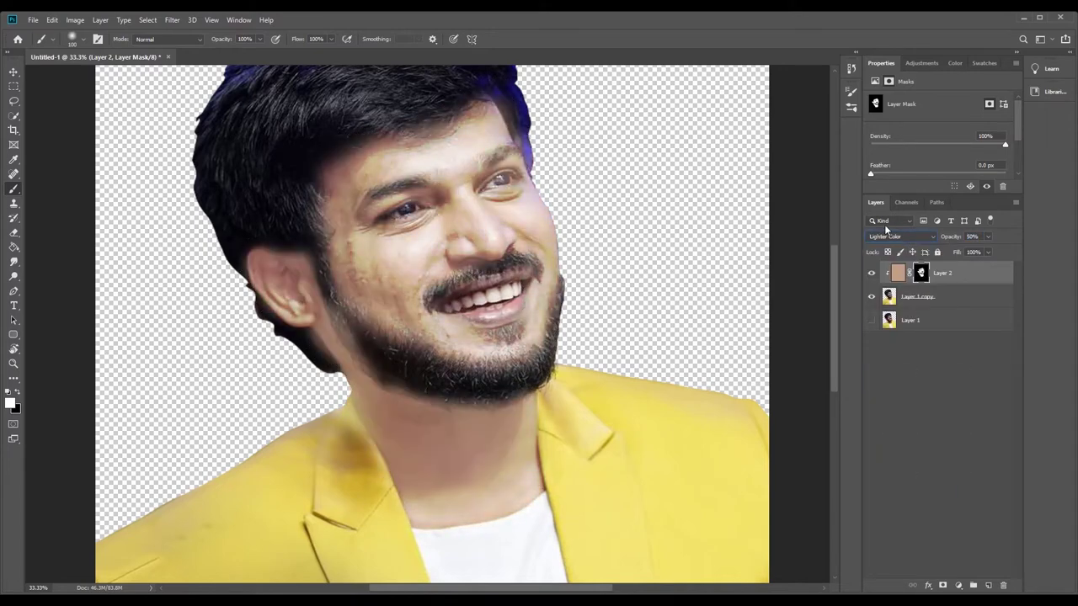
{"action": "scroll", "coordinate": [885, 229], "scroll_direction": "down", "scroll_amount": 2}
{"action": "scroll", "coordinate": [885, 229], "scroll_direction": "down", "scroll_amount": 2}
{"action": "scroll", "coordinate": [885, 229], "scroll_direction": "down", "scroll_amount": 3}
{"action": "scroll", "coordinate": [885, 229], "scroll_direction": "down", "scroll_amount": 2}
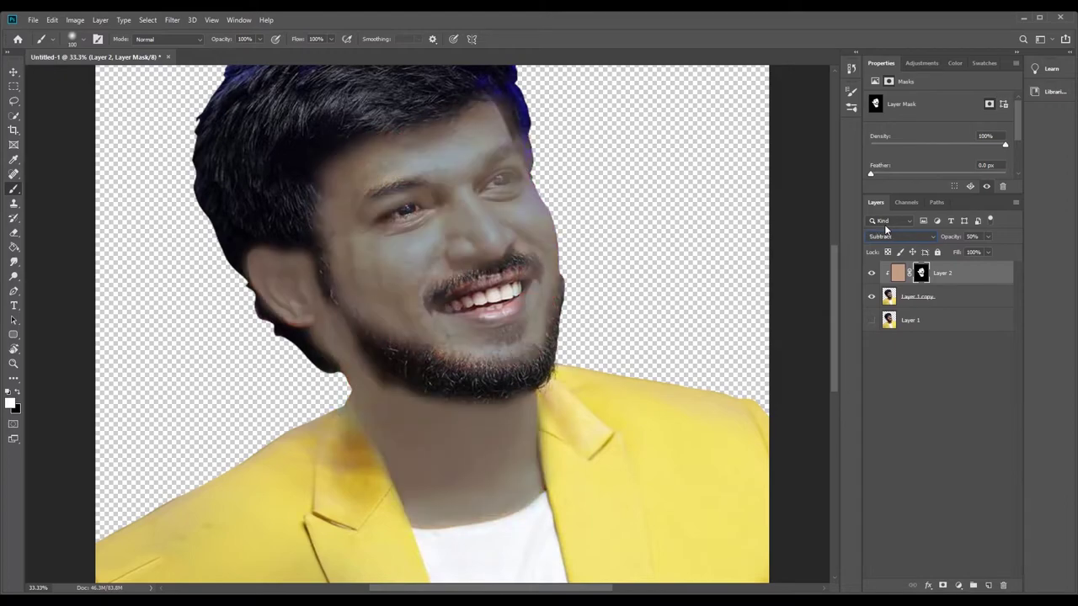
{"action": "scroll", "coordinate": [884, 229], "scroll_direction": "down", "scroll_amount": 2}
{"action": "scroll", "coordinate": [885, 229], "scroll_direction": "up", "scroll_amount": 4}
{"action": "scroll", "coordinate": [885, 229], "scroll_direction": "up", "scroll_amount": 3}
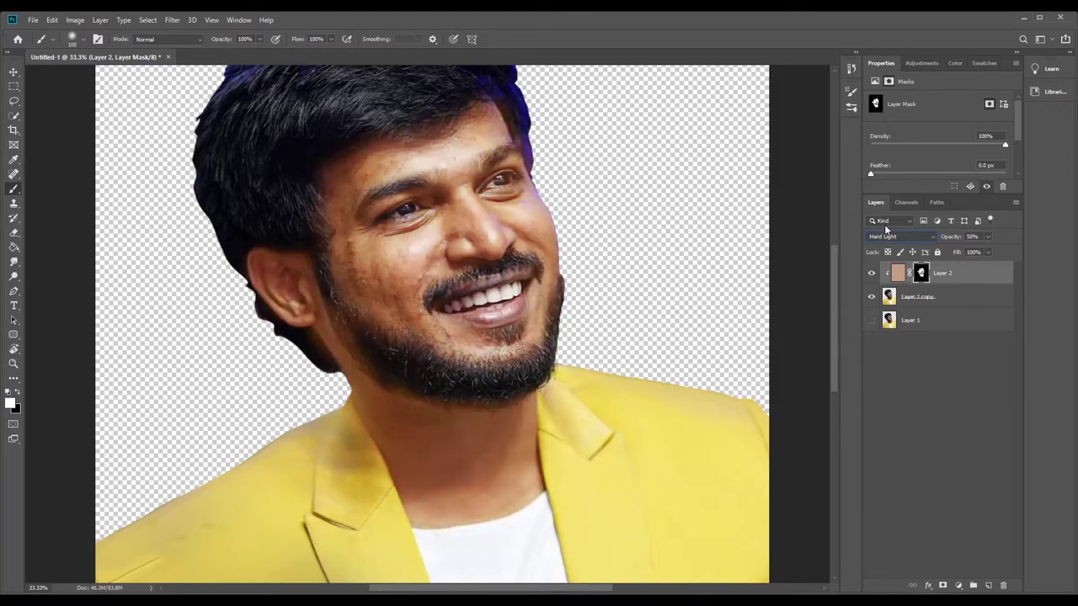
{"action": "scroll", "coordinate": [885, 229], "scroll_direction": "up", "scroll_amount": 3}
Compare the face with the skin-tone layer hidden and shown, then set a black brush of about 70.
{"action": "key", "text": "z"}
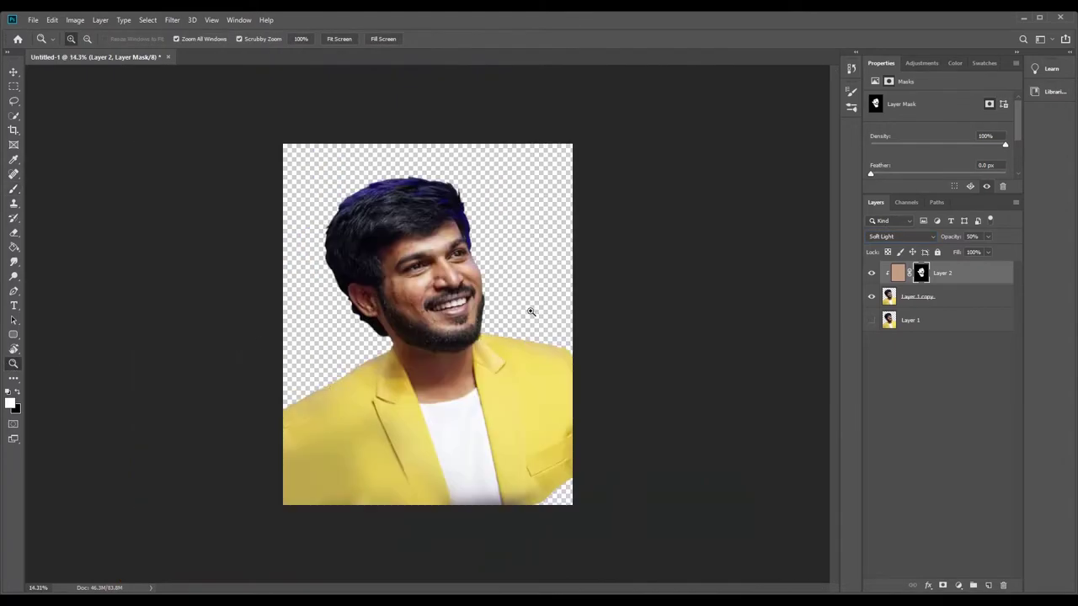
{"action": "left_click_drag", "start_coordinate": [529, 308], "coordinate": [617, 250]}
{"action": "left_click", "coordinate": [872, 273]}
{"action": "left_click", "coordinate": [871, 273]}
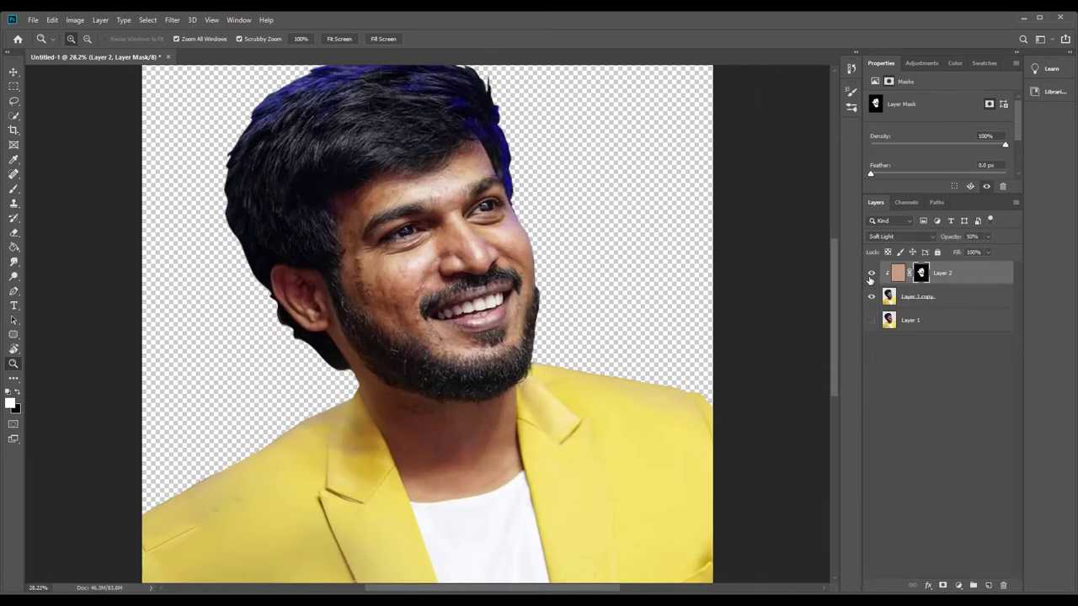
{"action": "left_click_drag", "start_coordinate": [621, 336], "coordinate": [82, 334]}
{"action": "left_click", "coordinate": [14, 189]}
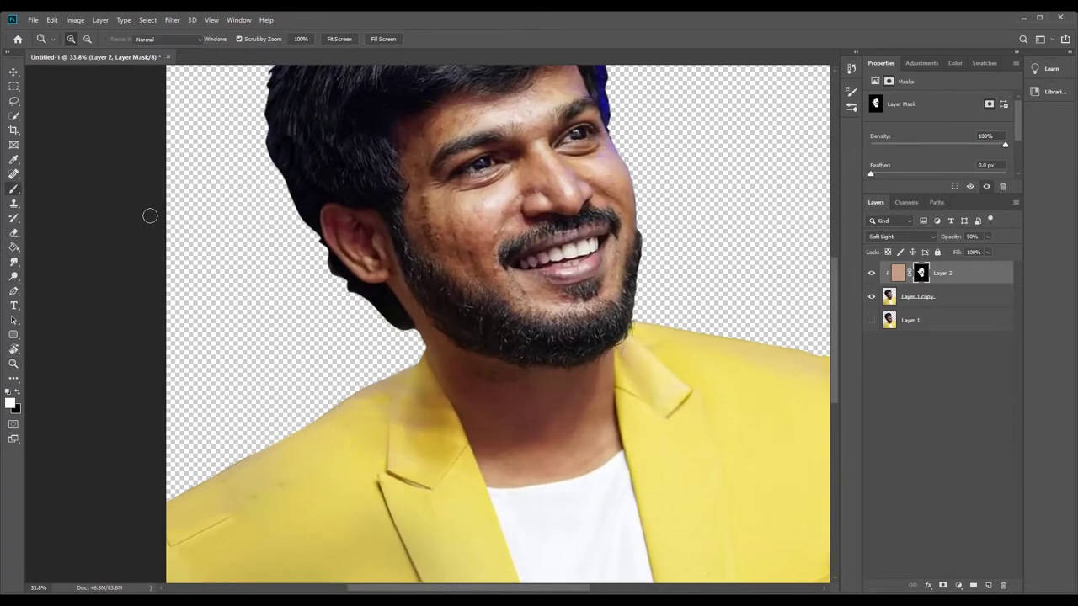
{"action": "key", "text": "x"}
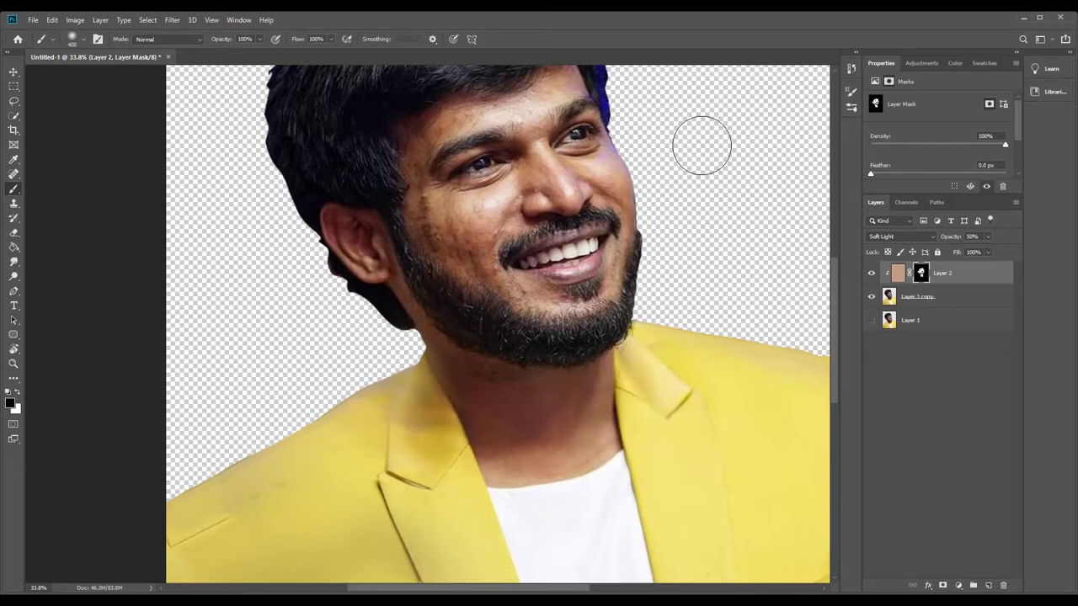
{"action": "key", "text": "bracketleft"}
{"action": "key", "text": "bracketleft"}
{"action": "key", "text": "bracketleft"}
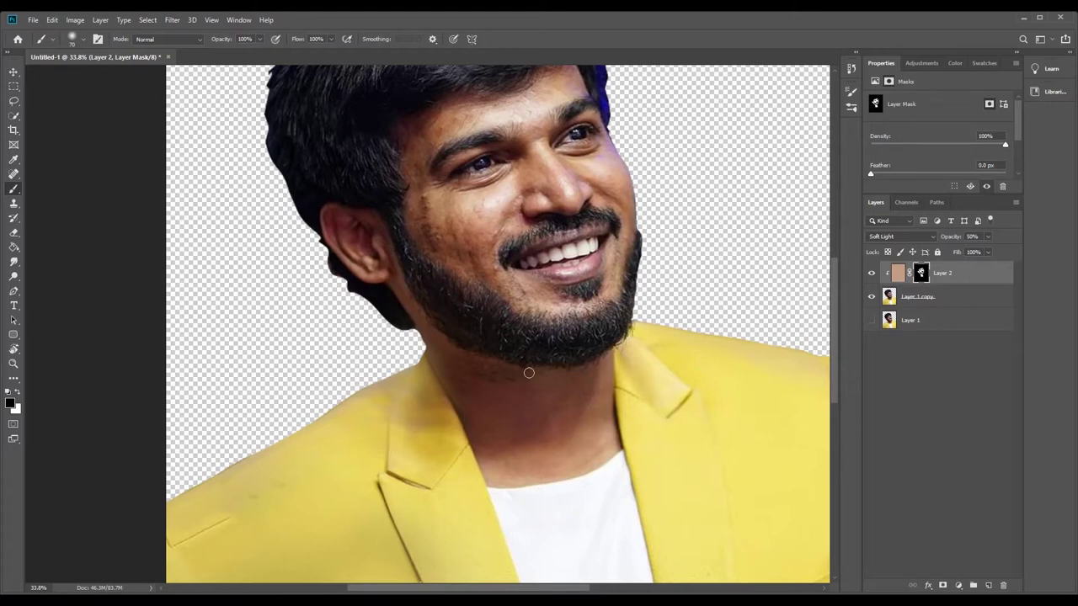
Zoom out to show more of the jacket and add a new empty Layer 3.
{"action": "key", "text": "z"}
{"action": "left_click", "coordinate": [188, 361], "text": "alt"}
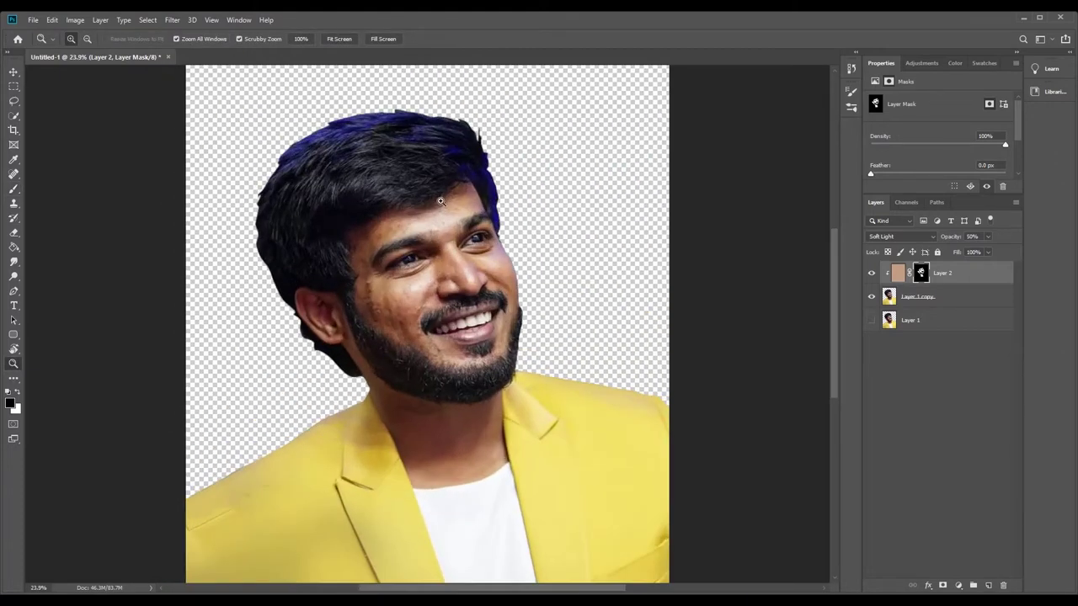
{"action": "left_click_drag", "start_coordinate": [480, 310], "coordinate": [422, 189]}
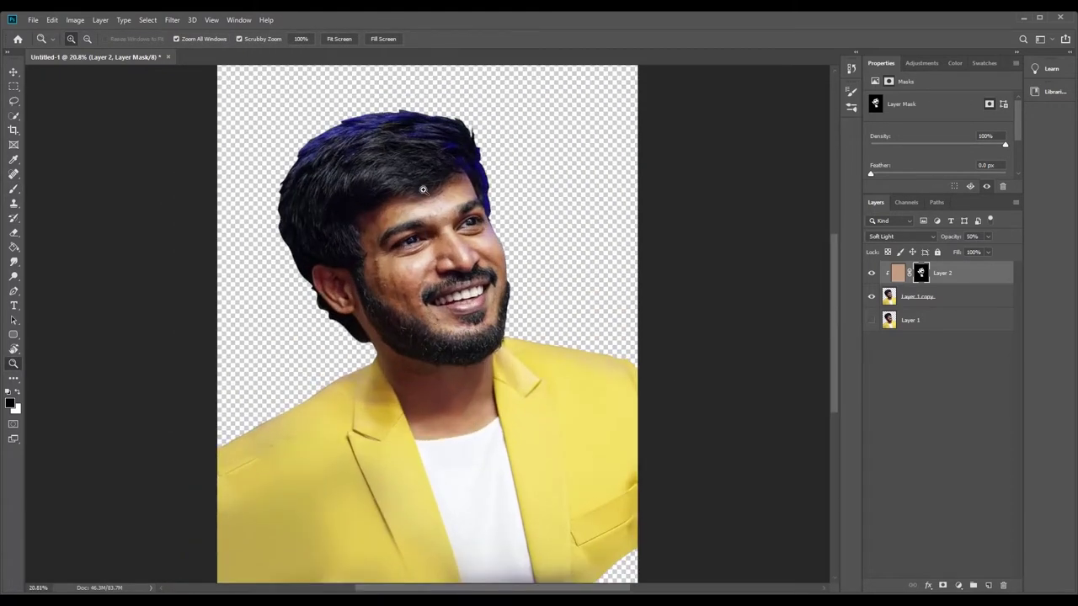
{"action": "left_click", "coordinate": [987, 585]}
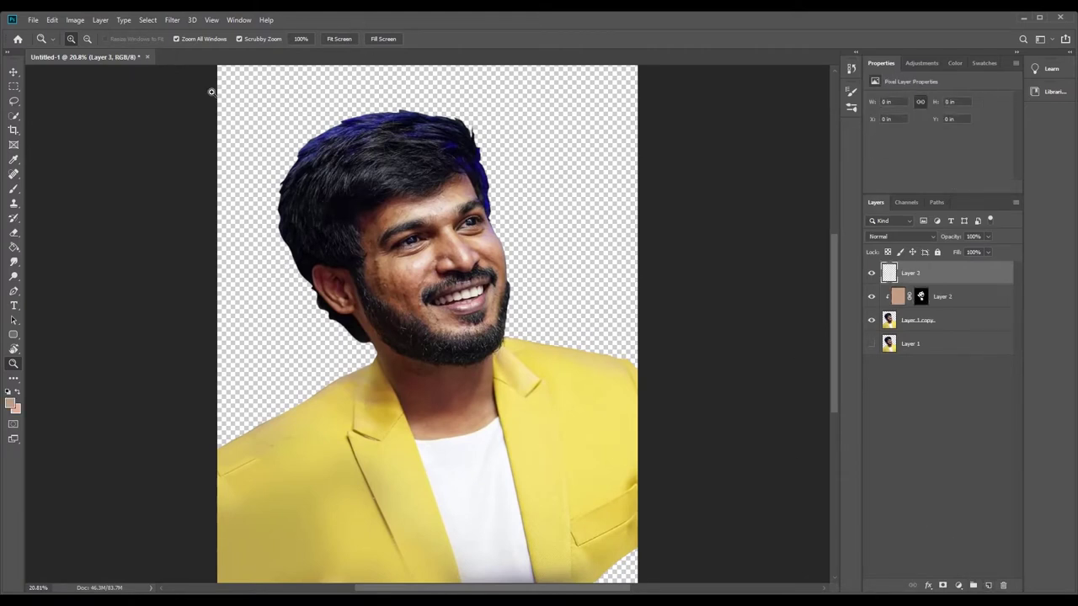
Select the skin-tone layer and zoom in on the face.
{"action": "left_click", "coordinate": [14, 72]}
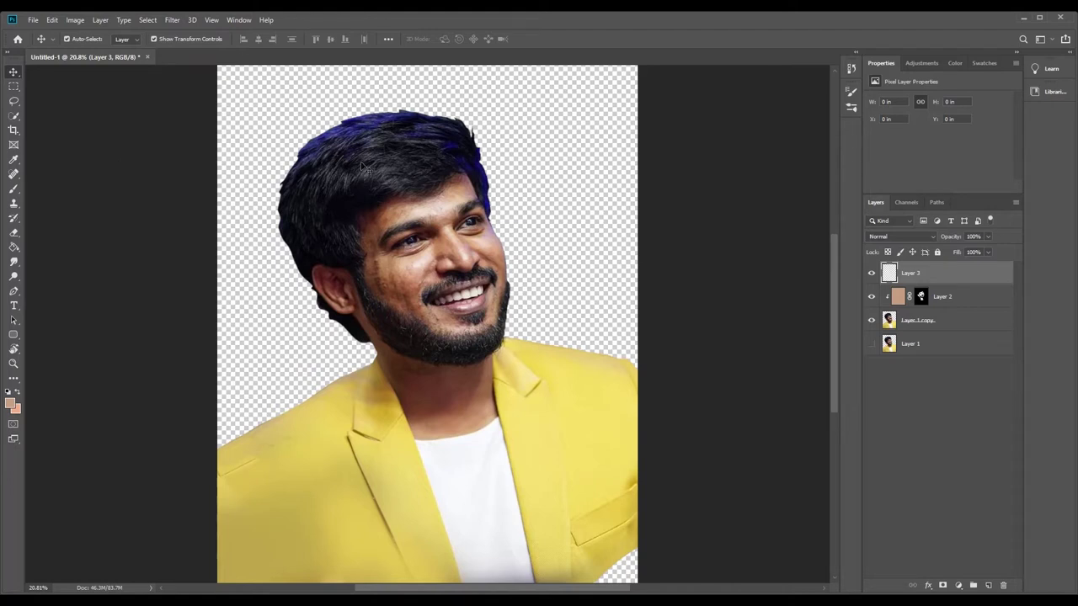
{"action": "left_click", "coordinate": [455, 222]}
{"action": "key", "text": "z"}
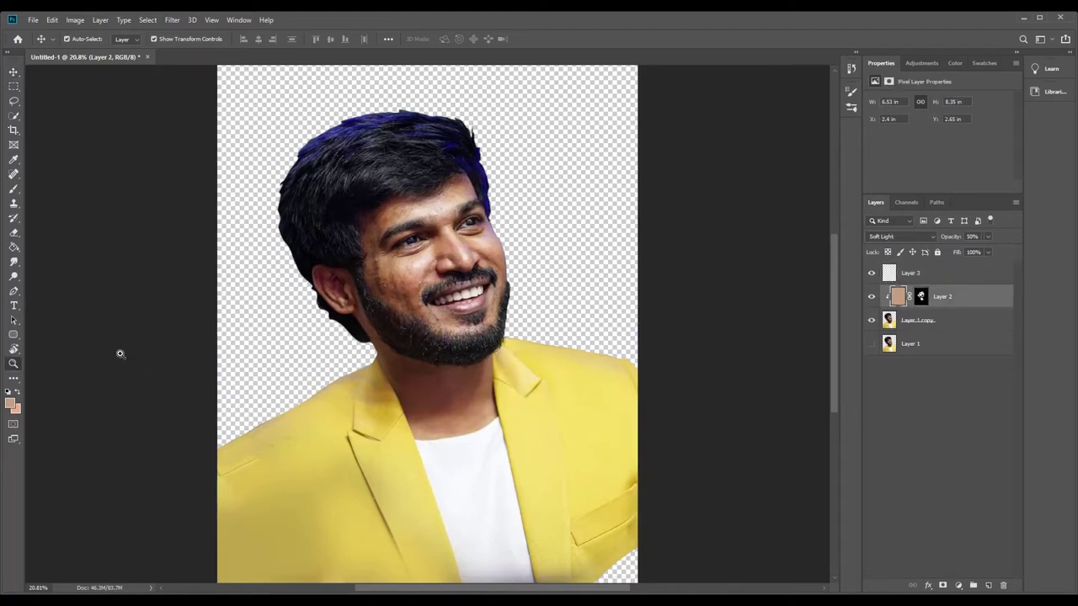
{"action": "left_click", "coordinate": [449, 269]}
{"action": "left_click_drag", "start_coordinate": [450, 269], "coordinate": [816, 365]}
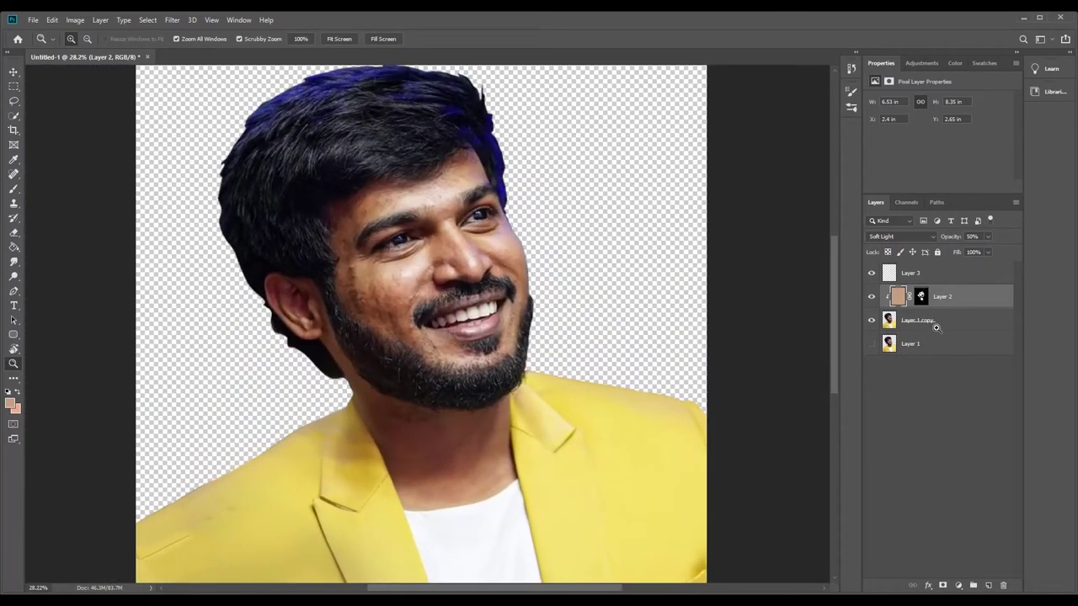
Add Layer 4 above Layer 1 and fill it with 50% Gray.
{"action": "left_click", "coordinate": [946, 346]}
{"action": "left_click", "coordinate": [989, 584]}
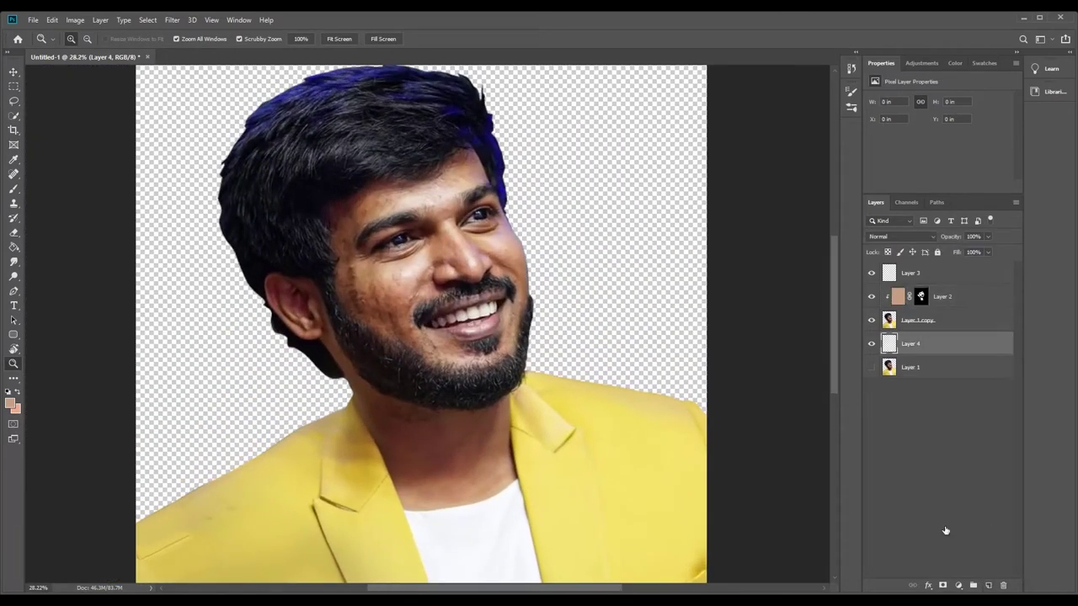
{"action": "left_click", "coordinate": [51, 20]}
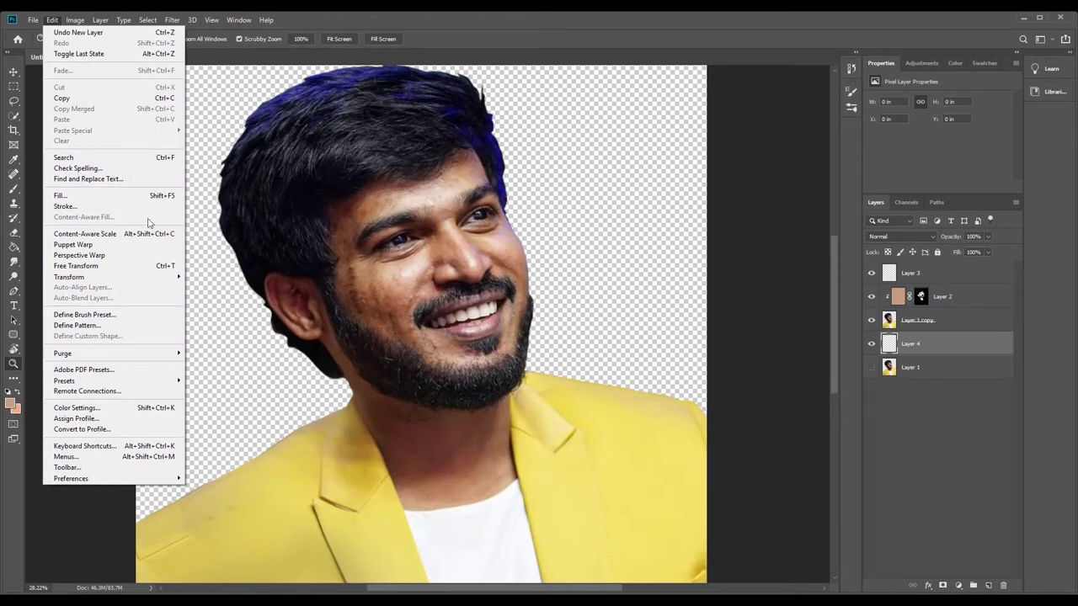
{"action": "left_click", "coordinate": [80, 199]}
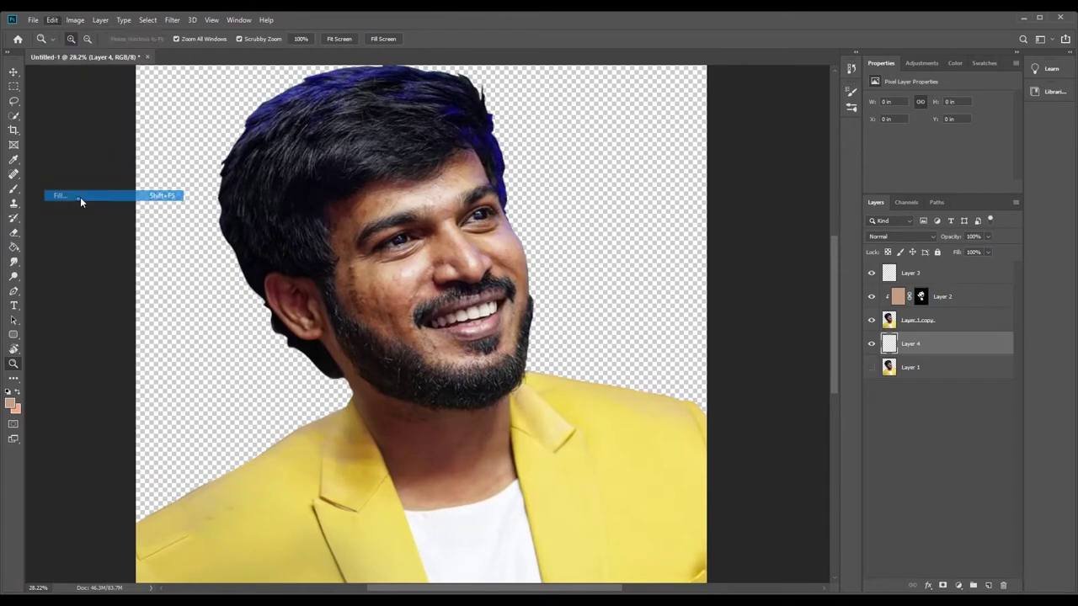
{"action": "left_click", "coordinate": [526, 167]}
{"action": "left_click", "coordinate": [522, 262]}
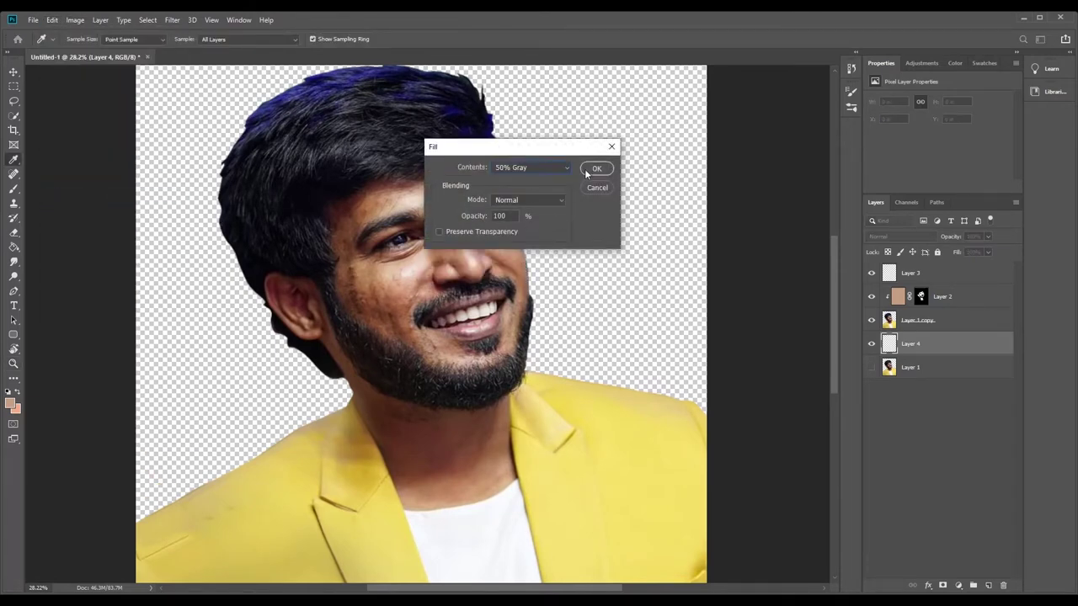
{"action": "left_click", "coordinate": [594, 168]}
Zoom around the canvas and select the Layer 1 copy portrait layer.
{"action": "key", "text": "z"}
{"action": "scroll", "coordinate": [451, 244], "scroll_direction": "down", "scroll_amount": 3}
{"action": "scroll", "coordinate": [452, 246], "scroll_direction": "up", "scroll_amount": 2}
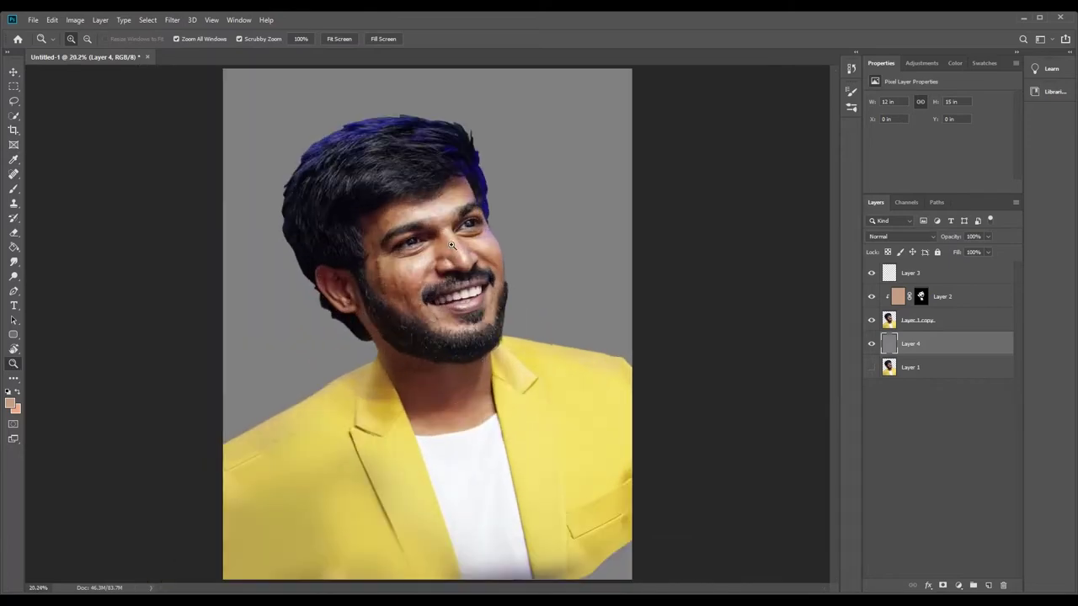
{"action": "scroll", "coordinate": [446, 240], "scroll_direction": "up", "scroll_amount": 2}
{"action": "scroll", "coordinate": [451, 207], "scroll_direction": "up", "scroll_amount": 2}
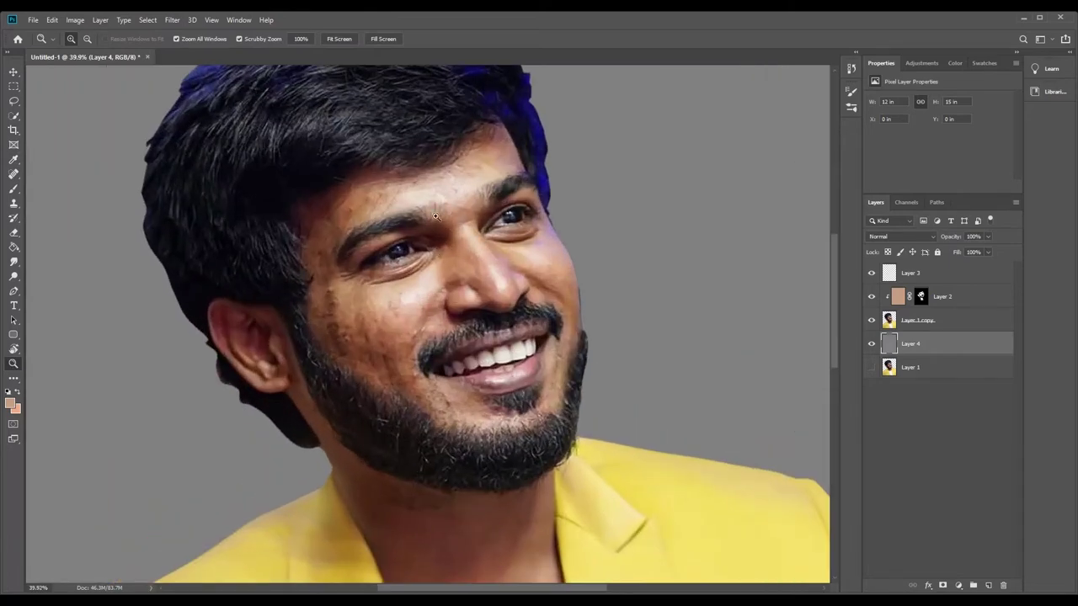
{"action": "scroll", "coordinate": [436, 217], "scroll_direction": "down", "scroll_amount": 1}
{"action": "scroll", "coordinate": [362, 206], "scroll_direction": "up", "scroll_amount": 4}
{"action": "scroll", "coordinate": [297, 197], "scroll_direction": "down", "scroll_amount": 4}
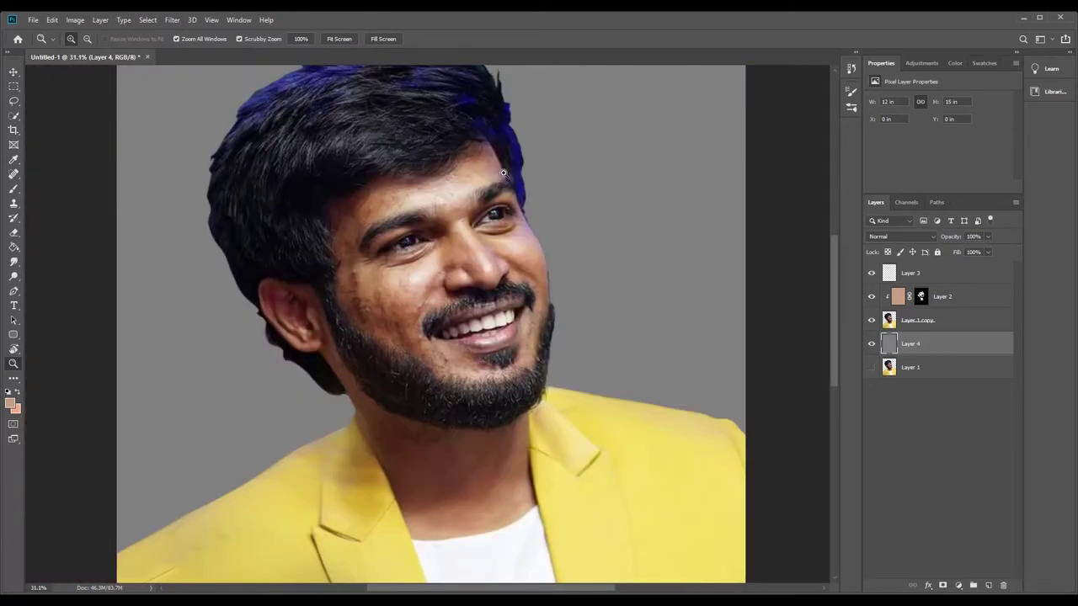
{"action": "left_click", "coordinate": [952, 328]}
{"action": "left_click", "coordinate": [172, 20]}
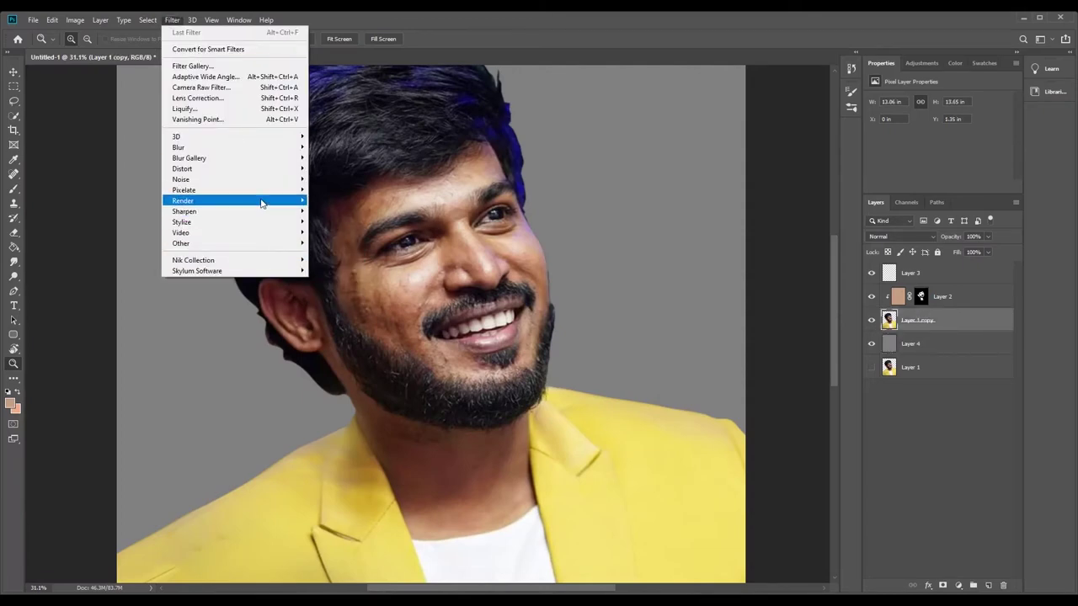
Sharpen Layer 1 copy with Unsharp Mask at 71% amount and 3.1 px radius.
{"action": "mouse_move", "coordinate": [181, 179]}
{"action": "left_click", "coordinate": [333, 263]}
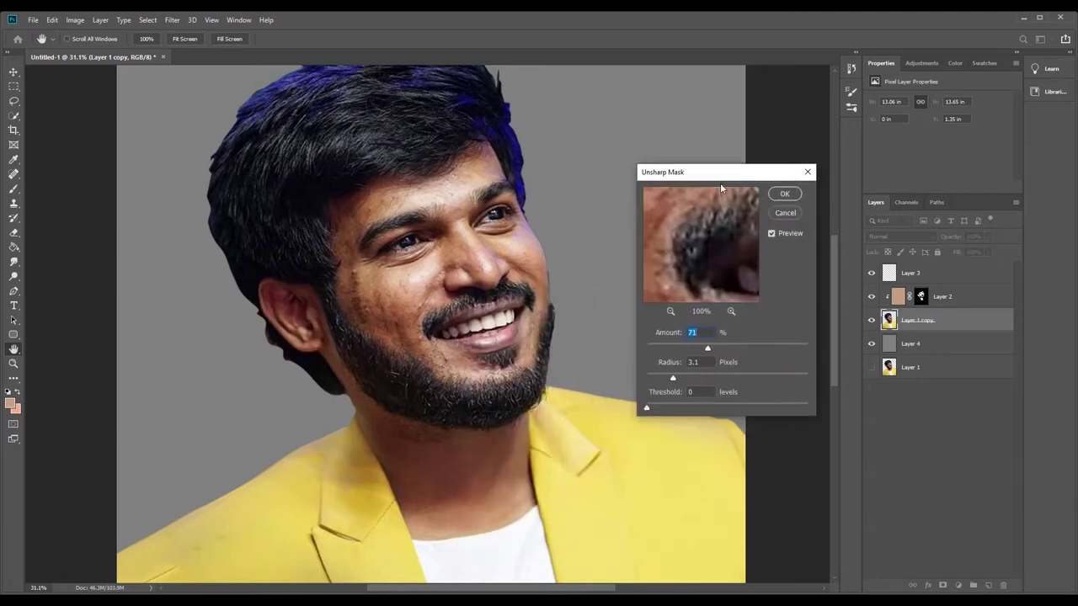
{"action": "left_click_drag", "start_coordinate": [720, 182], "coordinate": [707, 133]}
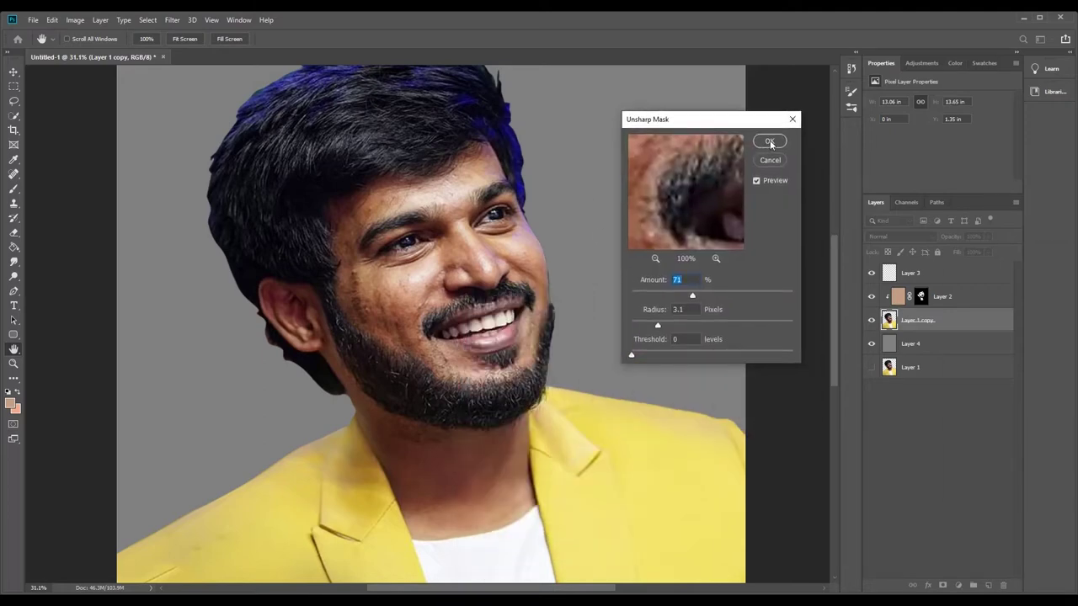
{"action": "left_click", "coordinate": [769, 142]}
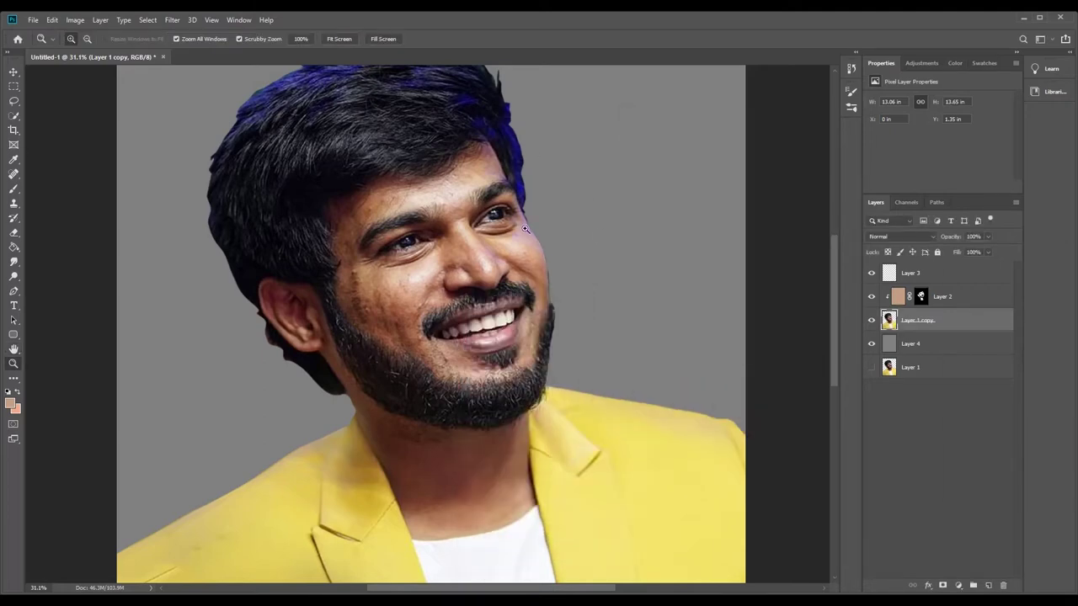
Zoom in to check the sharpening and put a merged copy on Layer 3.
{"action": "mouse_move", "coordinate": [525, 228]}
{"action": "left_mouse_down"}
{"action": "mouse_move", "coordinate": [462, 215]}
{"action": "mouse_move", "coordinate": [484, 181]}
{"action": "left_mouse_up"}
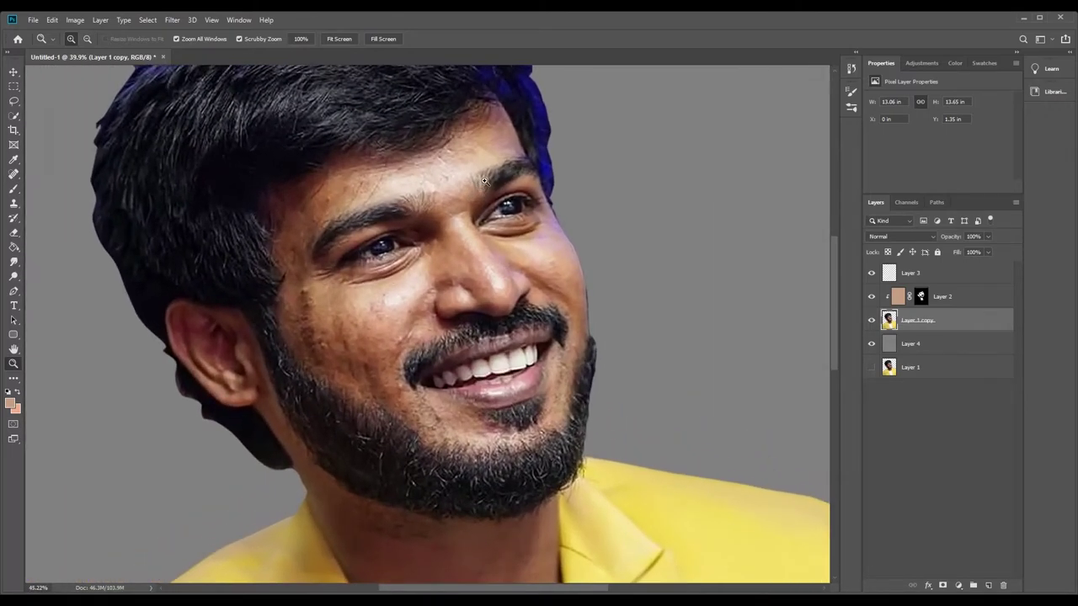
{"action": "left_click_drag", "start_coordinate": [484, 181], "coordinate": [738, 252]}
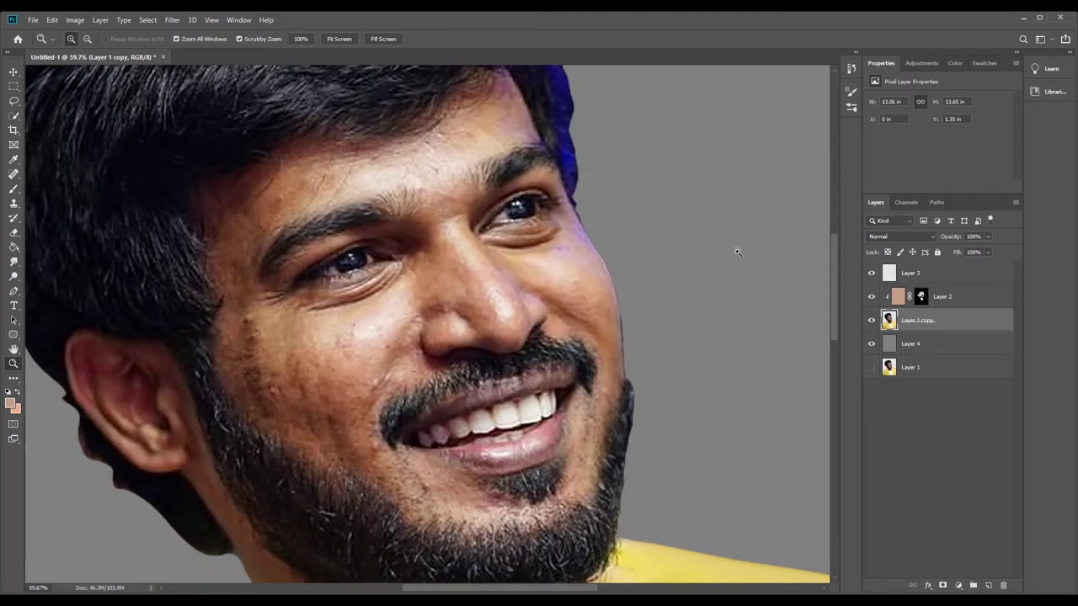
{"action": "left_click", "coordinate": [938, 274]}
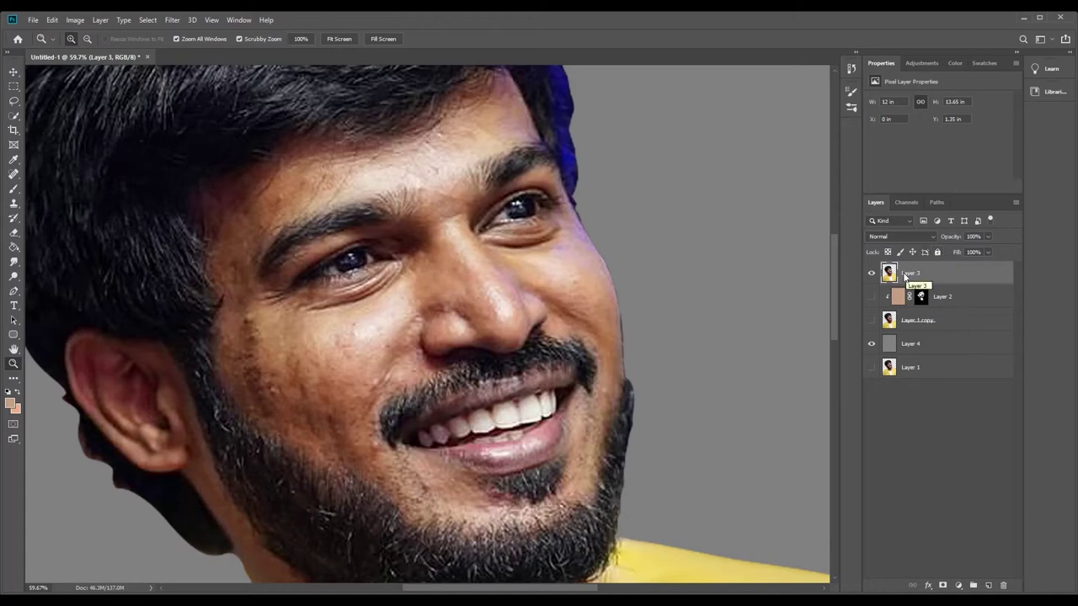
Hide the gray Layer 4 and add a new empty Layer 5 on top.
{"action": "left_click_drag", "start_coordinate": [330, 312], "coordinate": [350, 349]}
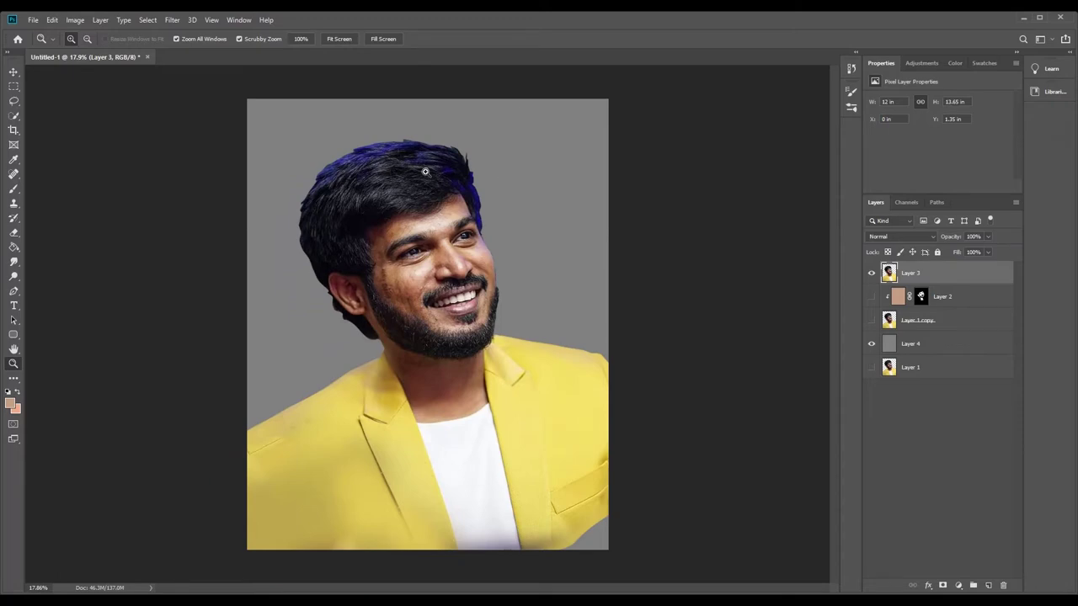
{"action": "left_click_drag", "start_coordinate": [425, 257], "coordinate": [538, 257]}
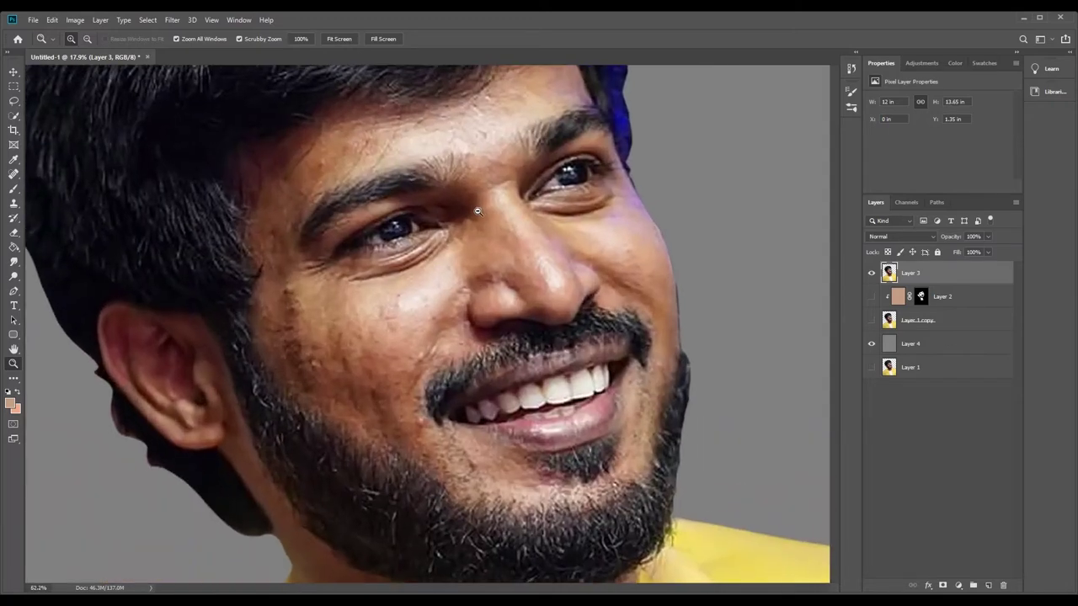
{"action": "left_click", "coordinate": [872, 344]}
{"action": "left_click", "coordinate": [988, 585]}
{"action": "left_click", "coordinate": [343, 241]}
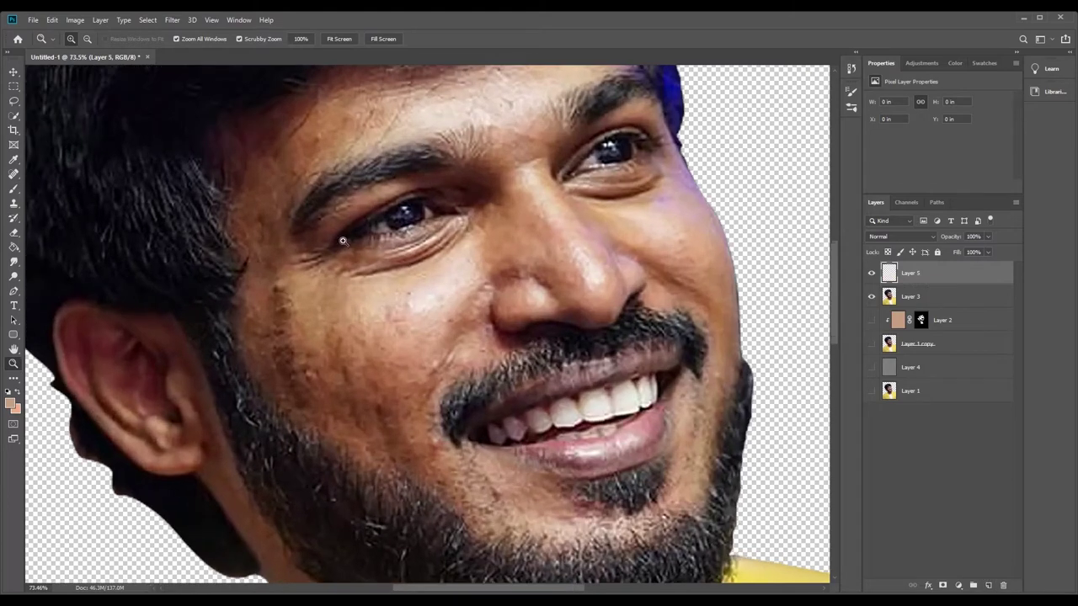
Choose the Smudge tool with the 65 px brush tip from Brush Settings.
{"action": "left_click", "coordinate": [14, 262]}
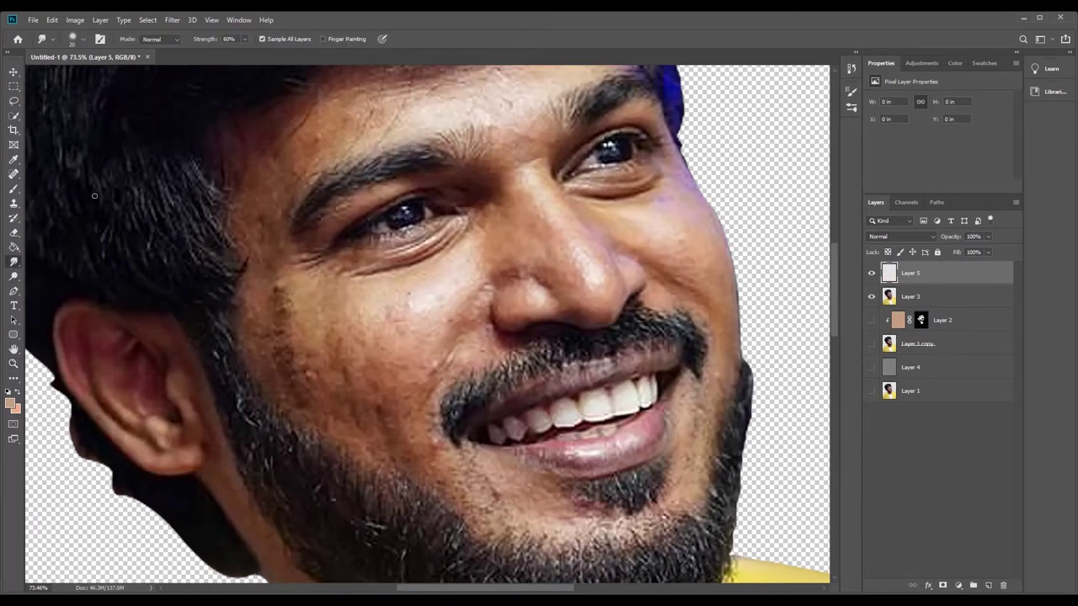
{"action": "left_click", "coordinate": [852, 93]}
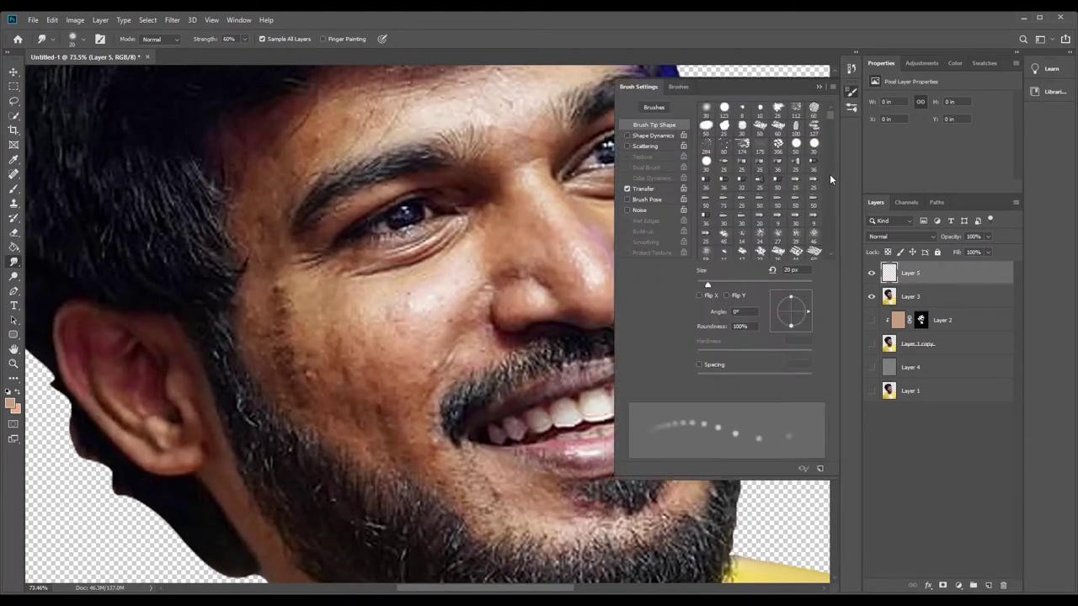
{"action": "scroll", "coordinate": [831, 255], "scroll_direction": "down", "scroll_amount": 2}
{"action": "scroll", "coordinate": [830, 255], "scroll_direction": "down", "scroll_amount": 2}
{"action": "scroll", "coordinate": [830, 255], "scroll_direction": "down", "scroll_amount": 2}
{"action": "scroll", "coordinate": [832, 253], "scroll_direction": "down", "scroll_amount": 2}
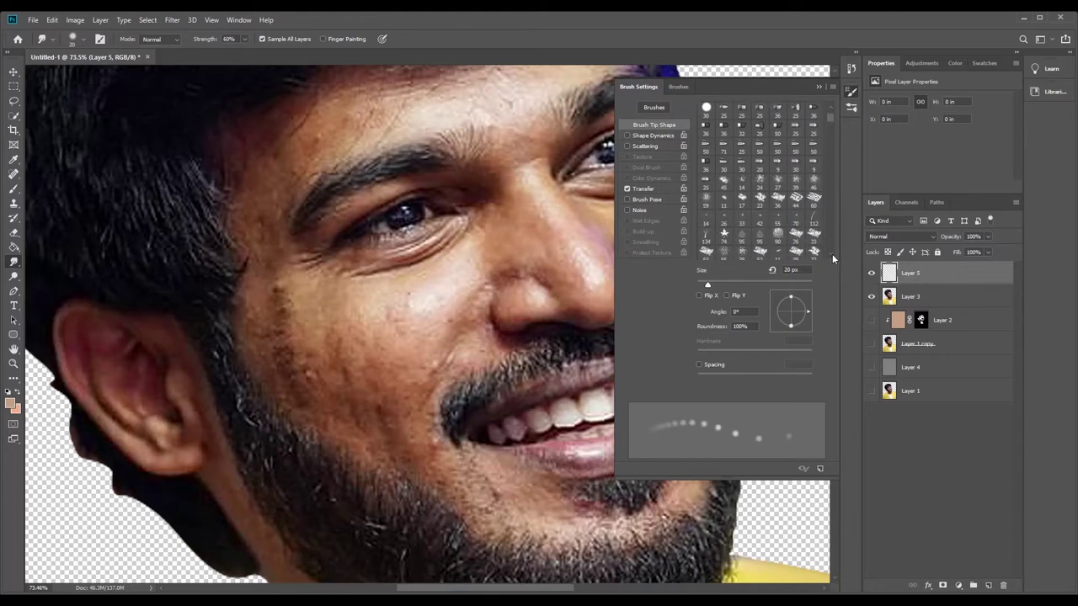
{"action": "scroll", "coordinate": [832, 254], "scroll_direction": "down", "scroll_amount": 2}
{"action": "left_click_drag", "start_coordinate": [830, 118], "coordinate": [832, 128]}
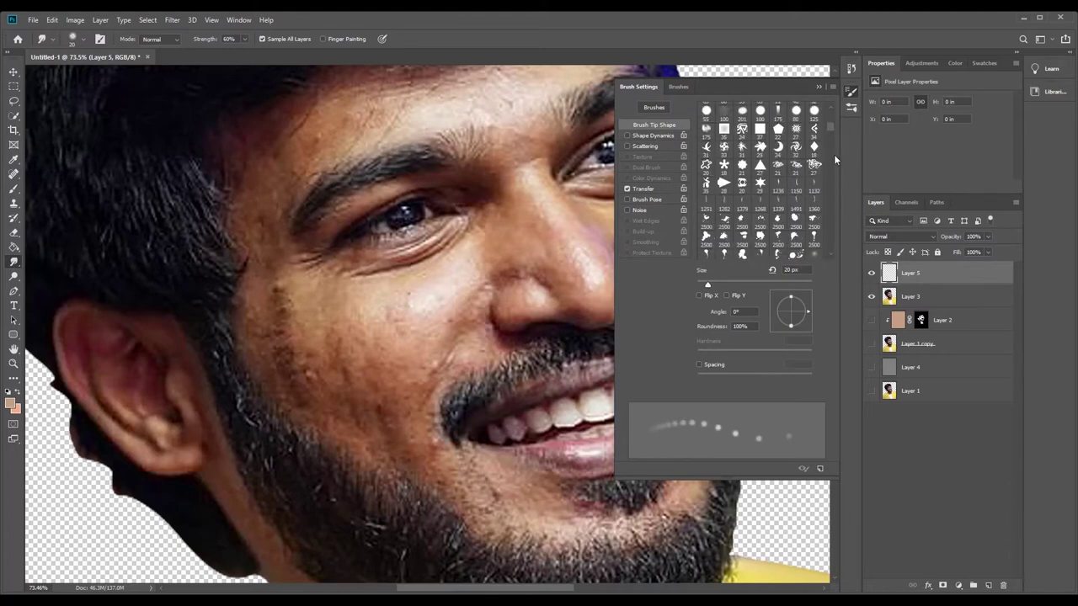
{"action": "scroll", "coordinate": [832, 161], "scroll_direction": "down", "scroll_amount": 3}
{"action": "left_click", "coordinate": [760, 202]}
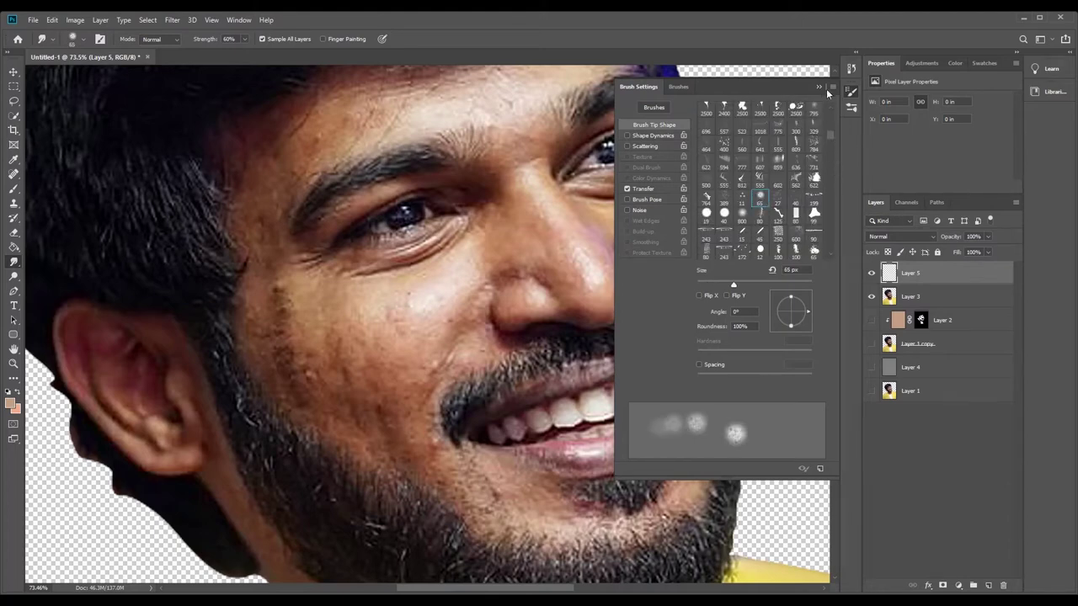
{"action": "left_click", "coordinate": [851, 110]}
{"action": "left_click", "coordinate": [852, 93]}
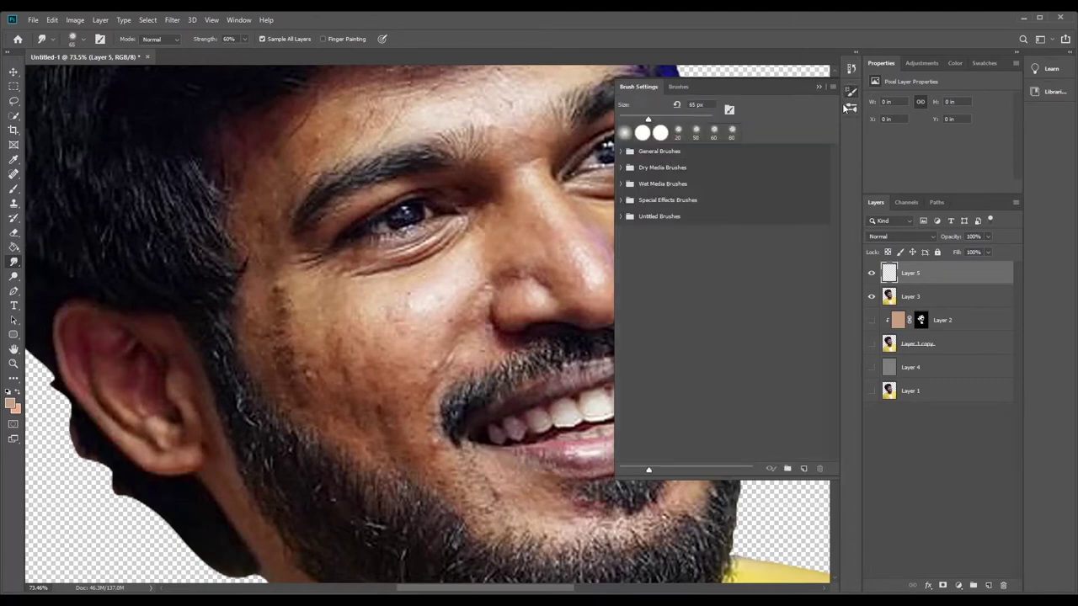
{"action": "left_click", "coordinate": [851, 93]}
Smudge the nose tip, nostril edges, nose bridge and adjoining cheek into smooth skin.
{"action": "left_click", "coordinate": [13, 364]}
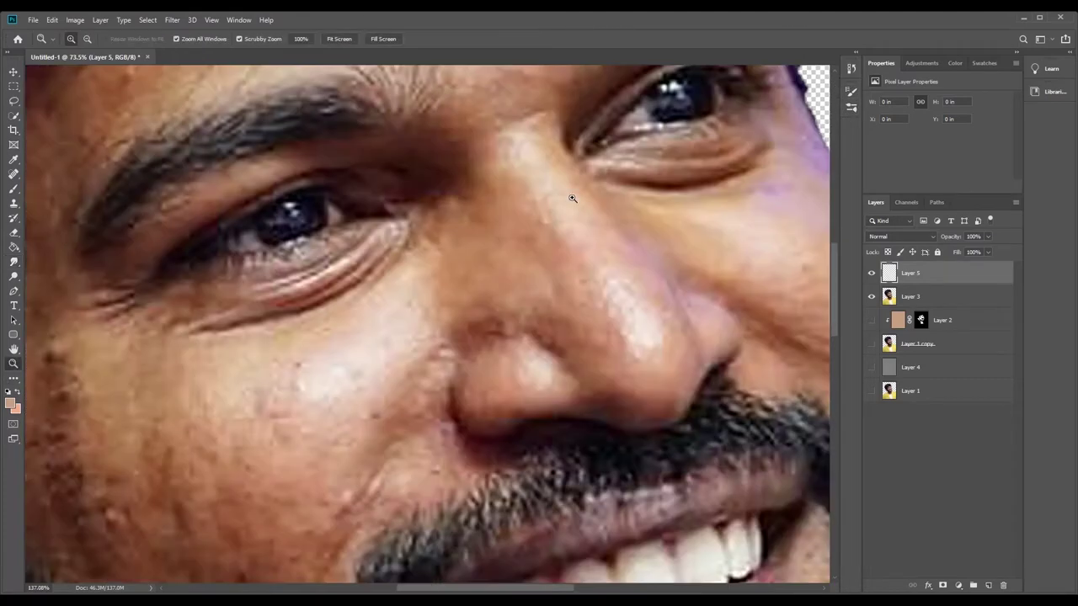
{"action": "left_click_drag", "start_coordinate": [586, 169], "coordinate": [558, 153]}
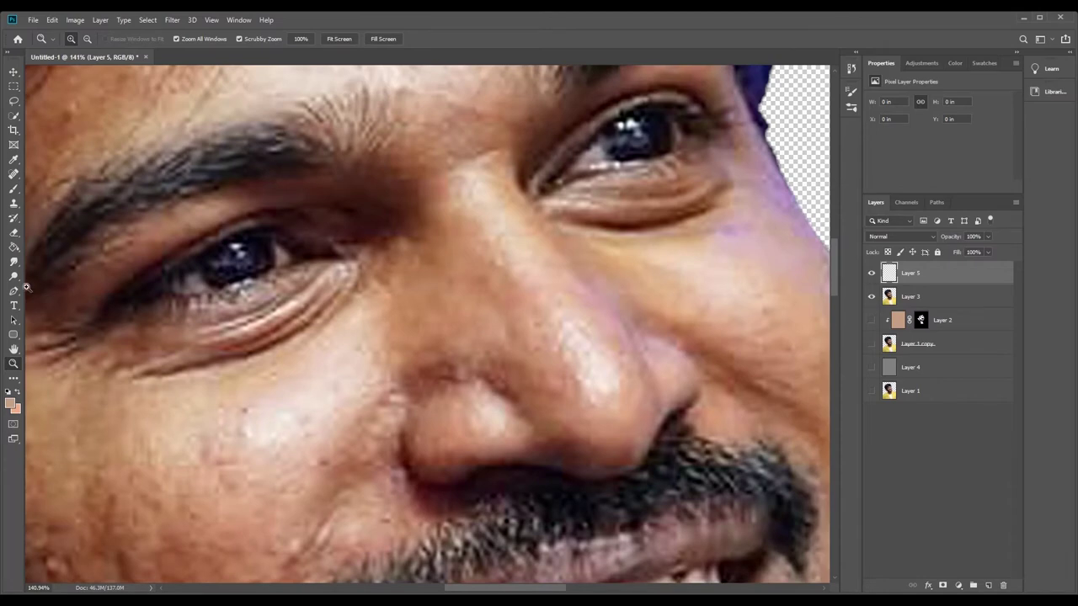
{"action": "left_click", "coordinate": [14, 261]}
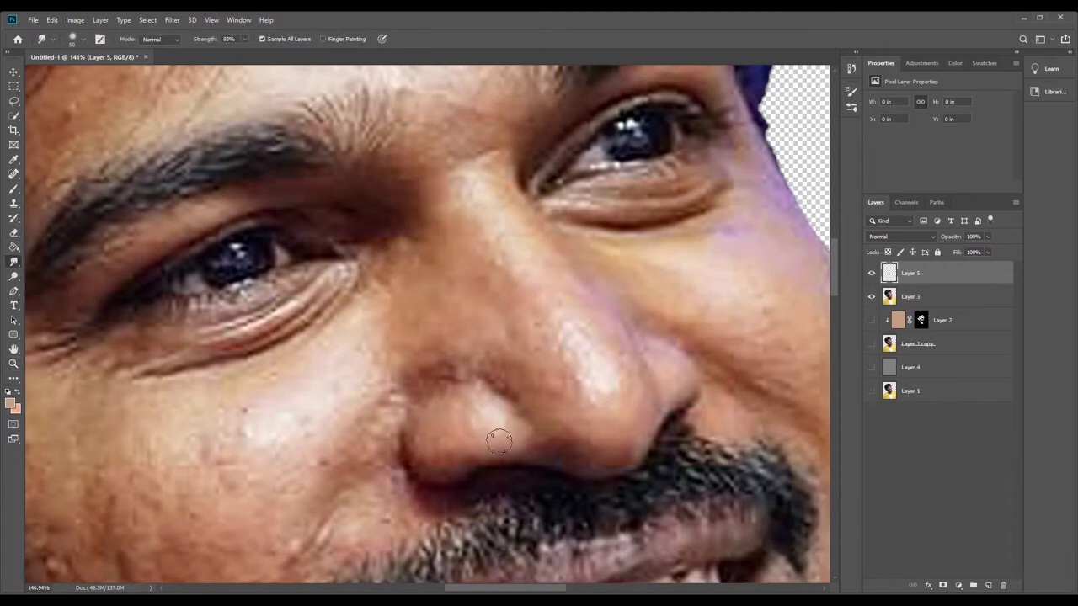
{"action": "mouse_move", "coordinate": [499, 441]}
{"action": "left_mouse_down"}
{"action": "mouse_move", "coordinate": [494, 414]}
{"action": "mouse_move", "coordinate": [474, 401]}
{"action": "mouse_move", "coordinate": [447, 409]}
{"action": "left_mouse_up"}
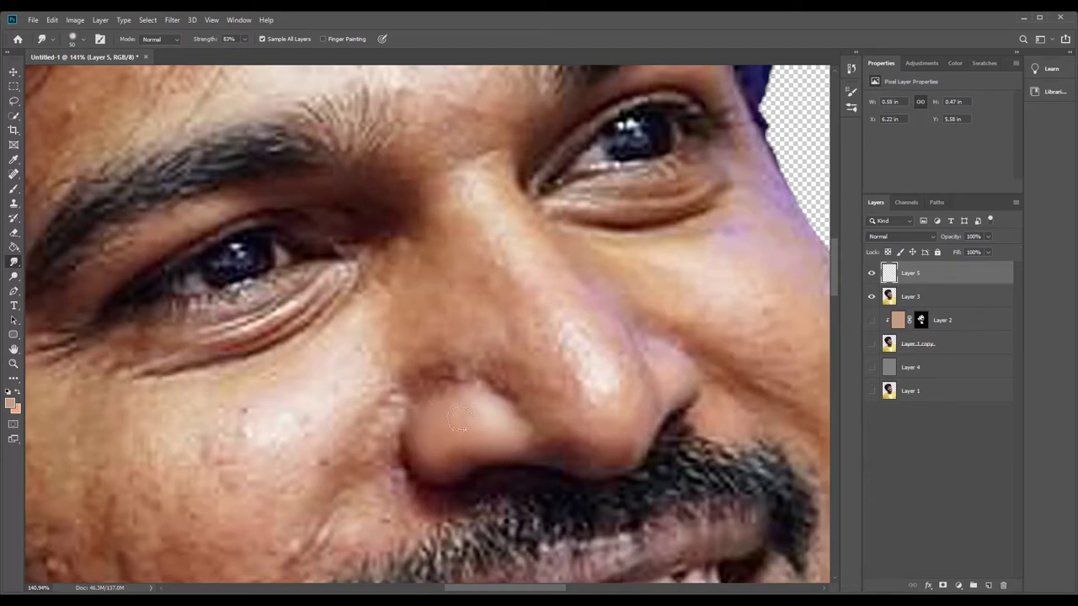
{"action": "left_click_drag", "start_coordinate": [425, 416], "coordinate": [431, 470]}
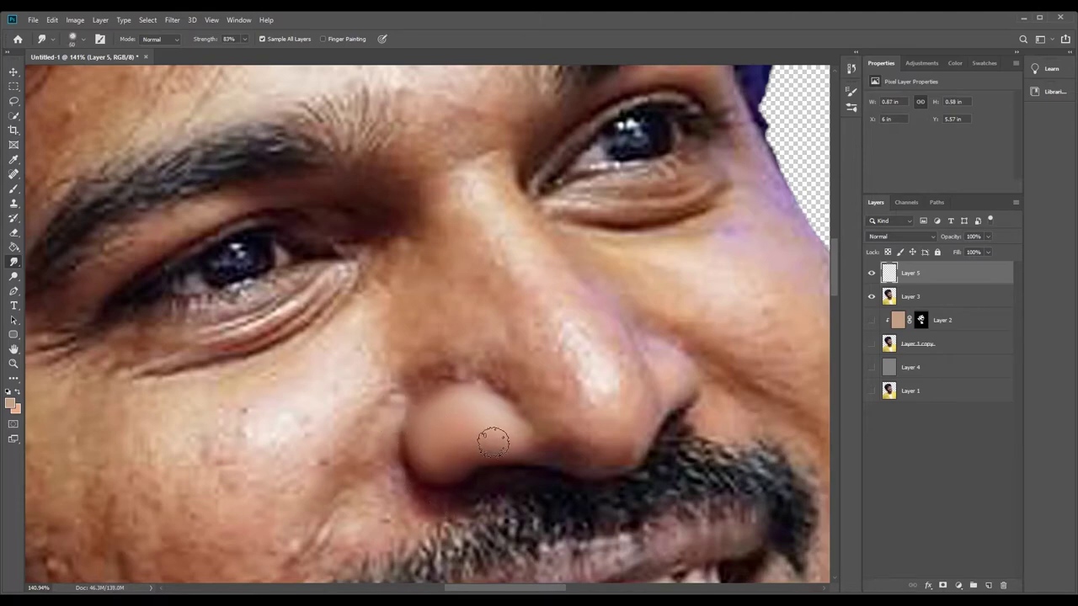
{"action": "mouse_move", "coordinate": [493, 442]}
{"action": "left_mouse_down"}
{"action": "mouse_move", "coordinate": [458, 444]}
{"action": "mouse_move", "coordinate": [508, 439]}
{"action": "mouse_move", "coordinate": [425, 456]}
{"action": "mouse_move", "coordinate": [551, 446]}
{"action": "mouse_move", "coordinate": [505, 433]}
{"action": "mouse_move", "coordinate": [544, 458]}
{"action": "mouse_move", "coordinate": [587, 459]}
{"action": "left_mouse_up"}
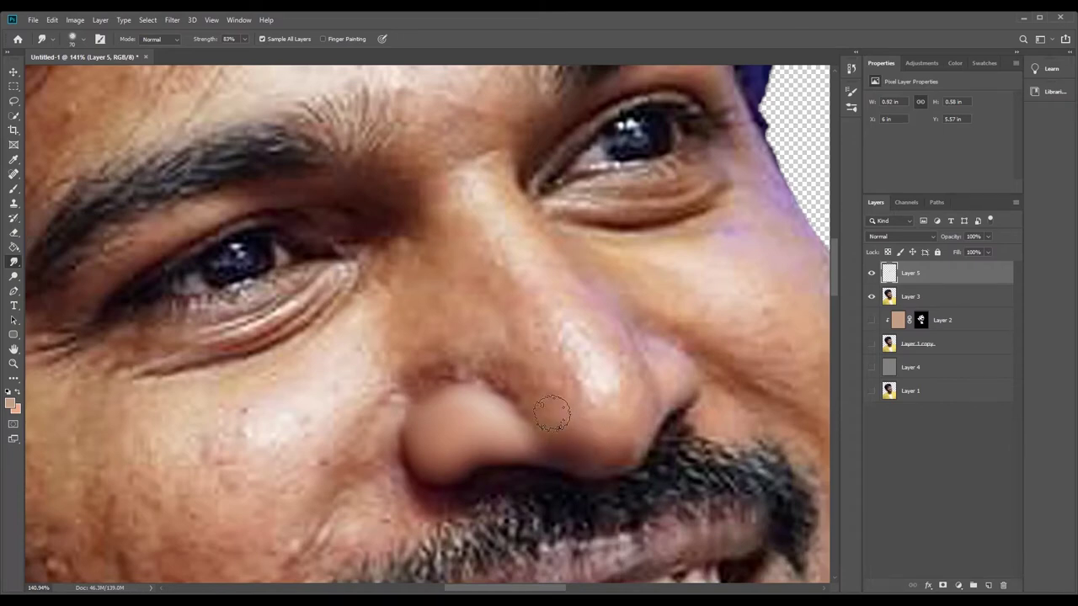
{"action": "mouse_move", "coordinate": [507, 365]}
{"action": "left_mouse_down"}
{"action": "mouse_move", "coordinate": [585, 393]}
{"action": "mouse_move", "coordinate": [572, 392]}
{"action": "mouse_move", "coordinate": [578, 366]}
{"action": "mouse_move", "coordinate": [602, 421]}
{"action": "mouse_move", "coordinate": [618, 421]}
{"action": "mouse_move", "coordinate": [597, 348]}
{"action": "mouse_move", "coordinate": [530, 257]}
{"action": "mouse_move", "coordinate": [533, 316]}
{"action": "mouse_move", "coordinate": [496, 209]}
{"action": "mouse_move", "coordinate": [452, 202]}
{"action": "mouse_move", "coordinate": [456, 245]}
{"action": "mouse_move", "coordinate": [416, 272]}
{"action": "mouse_move", "coordinate": [500, 348]}
{"action": "mouse_move", "coordinate": [497, 361]}
{"action": "mouse_move", "coordinate": [444, 352]}
{"action": "mouse_move", "coordinate": [378, 406]}
{"action": "mouse_move", "coordinate": [363, 390]}
{"action": "mouse_move", "coordinate": [346, 312]}
{"action": "mouse_move", "coordinate": [284, 450]}
{"action": "mouse_move", "coordinate": [361, 365]}
{"action": "mouse_move", "coordinate": [255, 409]}
{"action": "mouse_move", "coordinate": [217, 394]}
{"action": "mouse_move", "coordinate": [121, 410]}
{"action": "mouse_move", "coordinate": [294, 406]}
{"action": "mouse_move", "coordinate": [250, 418]}
{"action": "mouse_move", "coordinate": [228, 466]}
{"action": "mouse_move", "coordinate": [228, 533]}
{"action": "mouse_move", "coordinate": [308, 436]}
{"action": "mouse_move", "coordinate": [284, 513]}
{"action": "mouse_move", "coordinate": [328, 435]}
{"action": "mouse_move", "coordinate": [287, 500]}
{"action": "mouse_move", "coordinate": [307, 452]}
{"action": "mouse_move", "coordinate": [469, 329]}
{"action": "mouse_move", "coordinate": [378, 303]}
{"action": "mouse_move", "coordinate": [325, 365]}
{"action": "mouse_move", "coordinate": [449, 301]}
{"action": "mouse_move", "coordinate": [440, 216]}
{"action": "mouse_move", "coordinate": [601, 402]}
{"action": "mouse_move", "coordinate": [540, 267]}
{"action": "mouse_move", "coordinate": [513, 373]}
{"action": "mouse_move", "coordinate": [430, 353]}
{"action": "mouse_move", "coordinate": [527, 373]}
{"action": "mouse_move", "coordinate": [392, 368]}
{"action": "mouse_move", "coordinate": [294, 486]}
{"action": "mouse_move", "coordinate": [237, 506]}
{"action": "mouse_move", "coordinate": [197, 464]}
{"action": "mouse_move", "coordinate": [236, 472]}
{"action": "mouse_move", "coordinate": [171, 405]}
{"action": "left_mouse_up"}
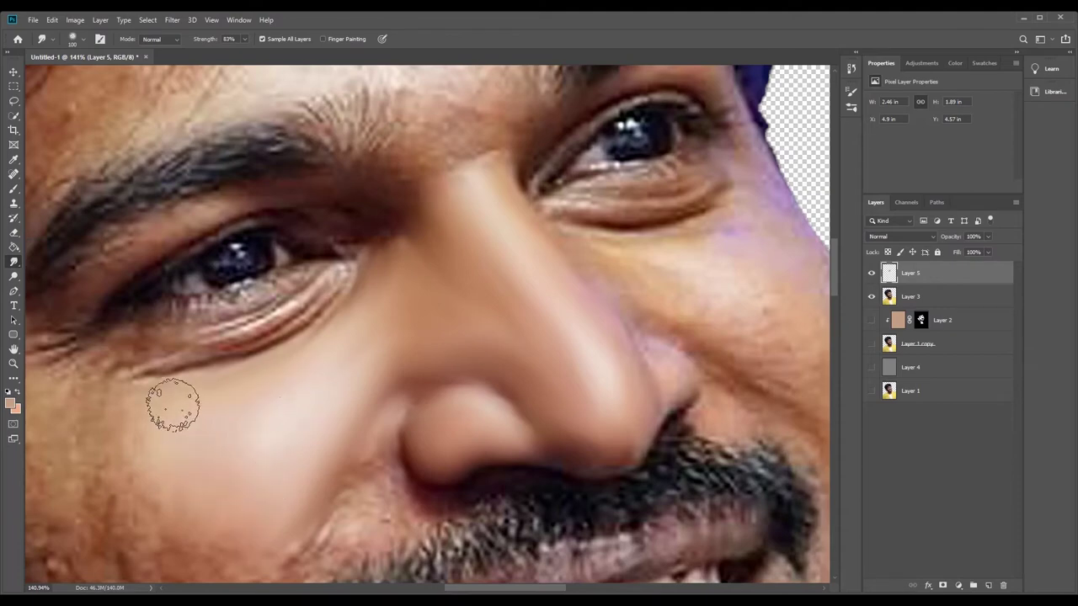
{"action": "mouse_move", "coordinate": [383, 285]}
{"action": "left_mouse_down"}
{"action": "mouse_move", "coordinate": [389, 320]}
{"action": "mouse_move", "coordinate": [390, 289]}
{"action": "mouse_move", "coordinate": [455, 291]}
{"action": "mouse_move", "coordinate": [548, 366]}
{"action": "mouse_move", "coordinate": [365, 337]}
{"action": "mouse_move", "coordinate": [392, 430]}
{"action": "mouse_move", "coordinate": [386, 508]}
{"action": "mouse_move", "coordinate": [373, 474]}
{"action": "mouse_move", "coordinate": [321, 545]}
{"action": "mouse_move", "coordinate": [377, 456]}
{"action": "left_mouse_up"}
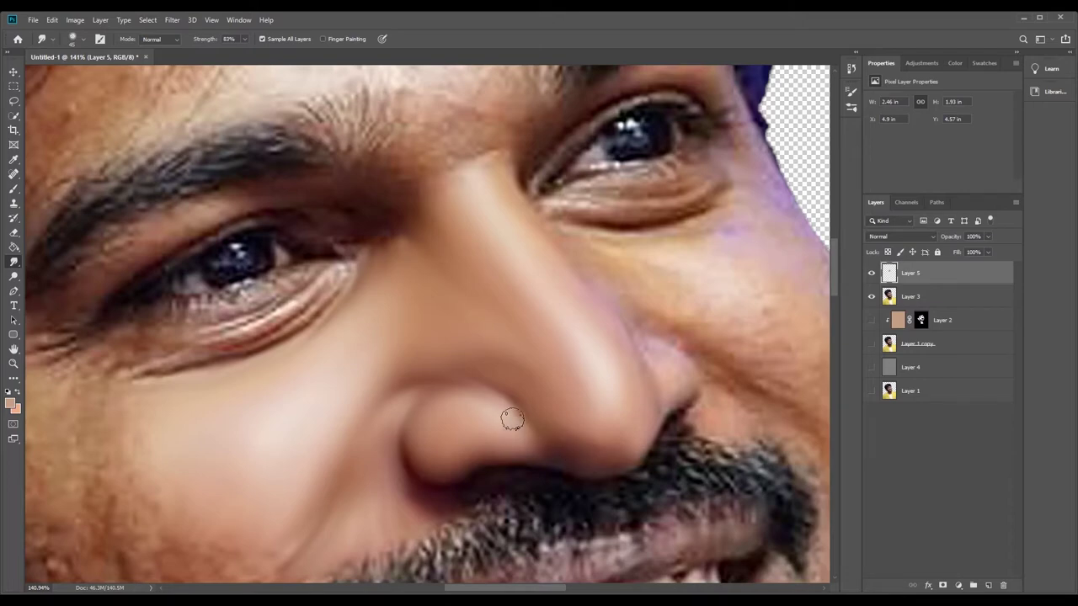
{"action": "left_click_drag", "start_coordinate": [513, 422], "coordinate": [533, 446]}
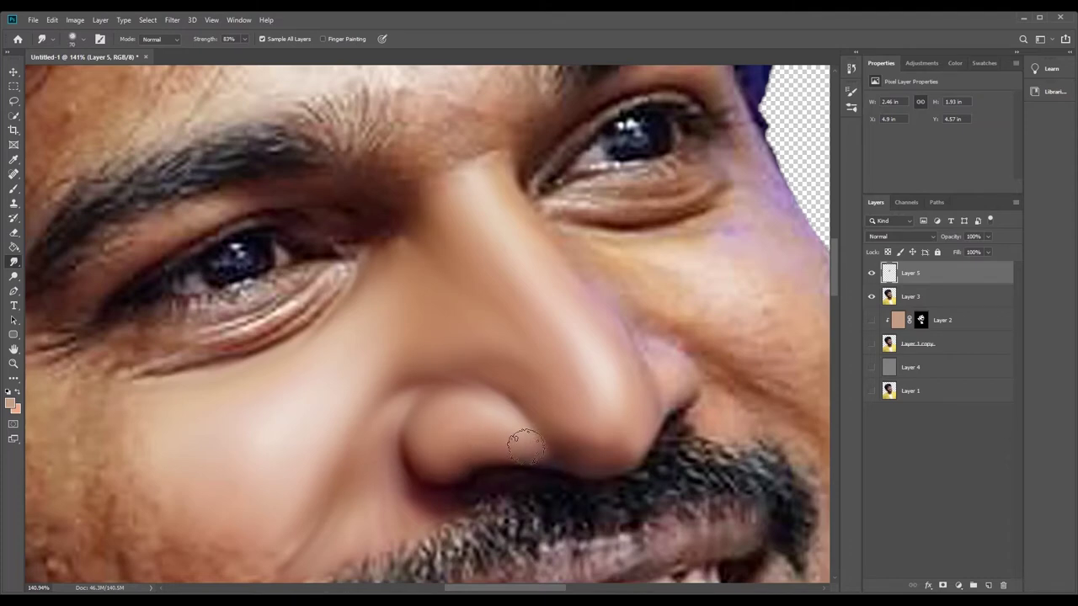
{"action": "key", "text": "bracketright"}
{"action": "key", "text": "bracketright"}
{"action": "key", "text": "bracketright"}
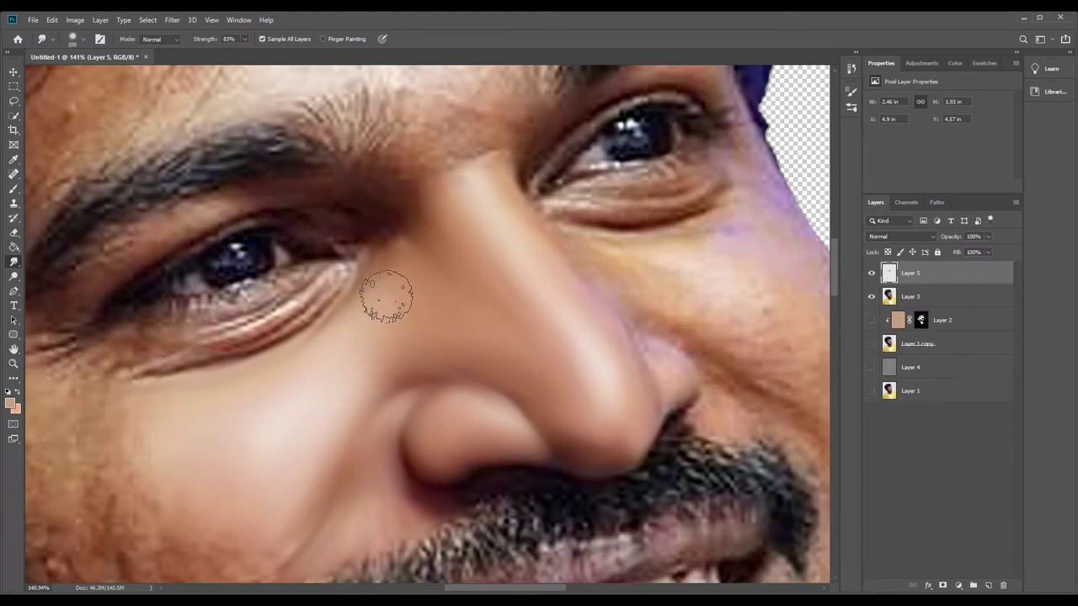
{"action": "key", "text": "bracketleft"}
{"action": "key", "text": "bracketleft"}
{"action": "key", "text": "bracketleft"}
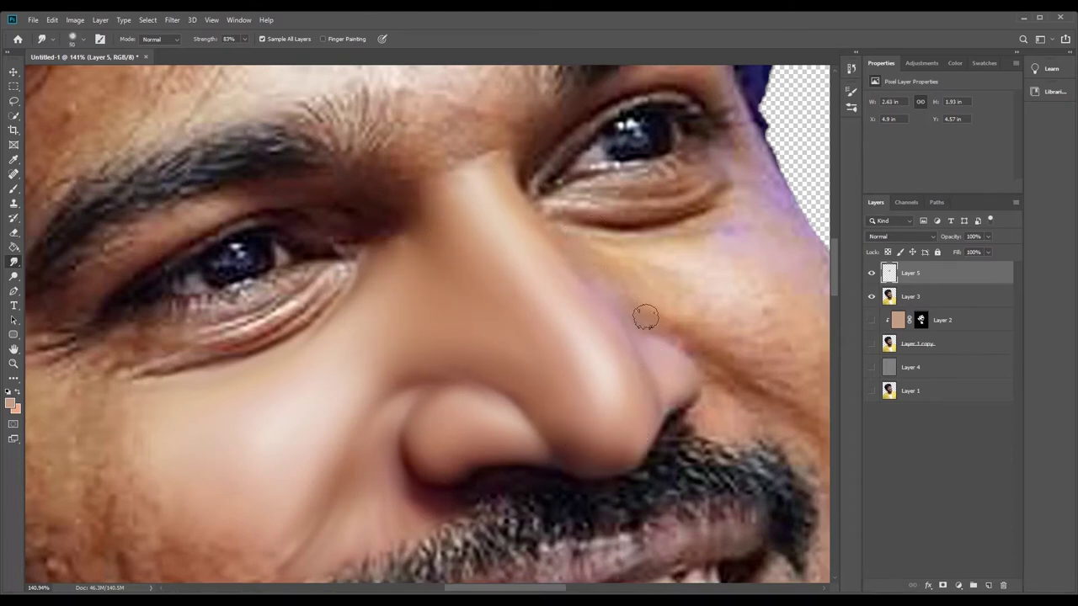
{"action": "left_click_drag", "start_coordinate": [628, 399], "coordinate": [519, 241]}
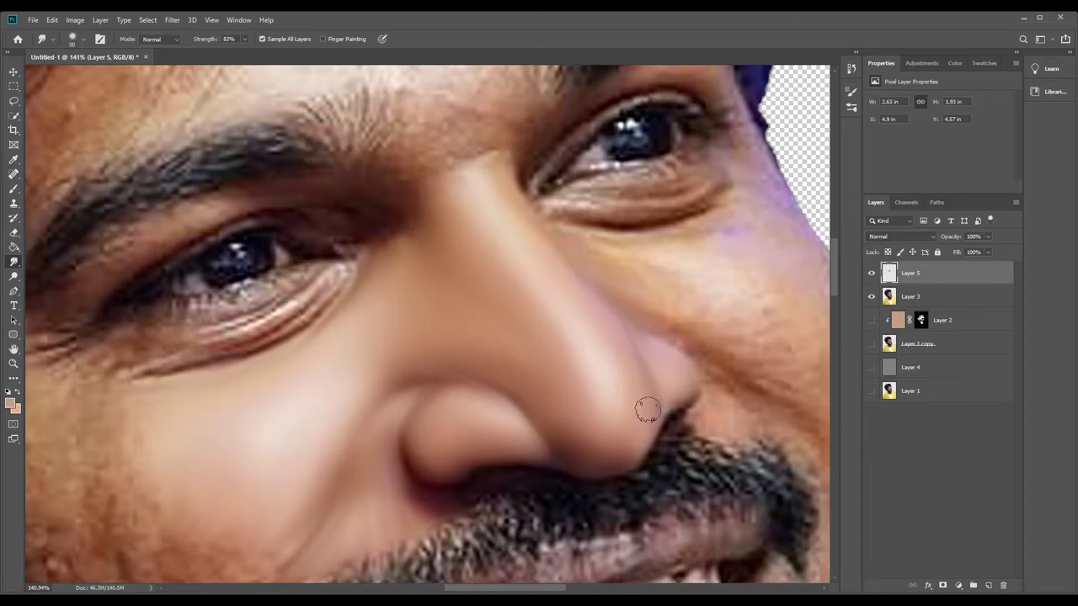
{"action": "left_click_drag", "start_coordinate": [688, 387], "coordinate": [664, 366]}
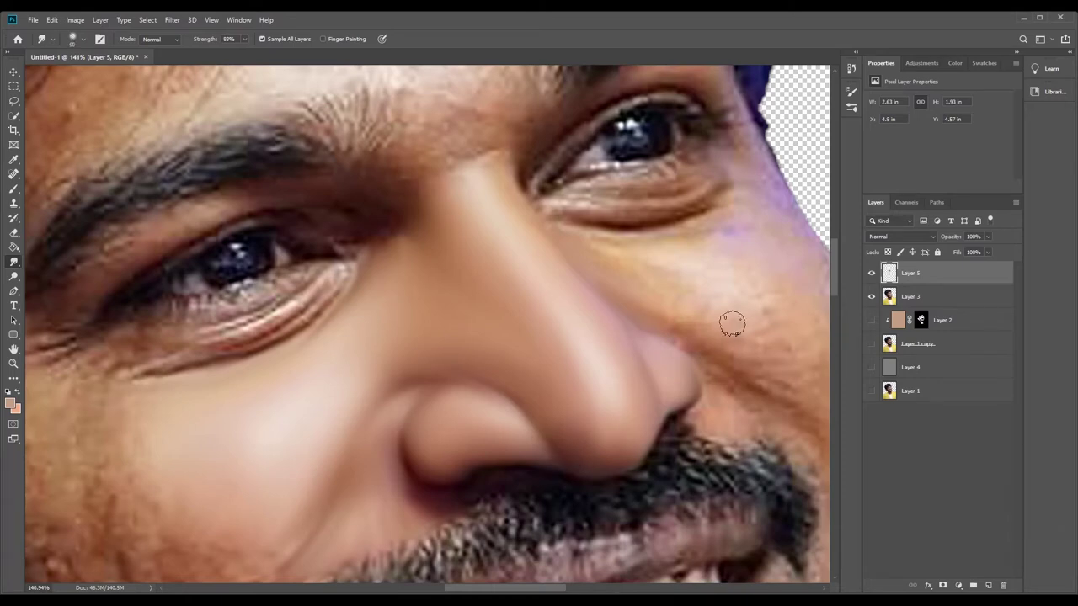
Smooth the skin under both eyes, around the eyelids and between the brows.
{"action": "mouse_move", "coordinate": [731, 324]}
{"action": "left_mouse_down"}
{"action": "mouse_move", "coordinate": [625, 248]}
{"action": "mouse_move", "coordinate": [722, 209]}
{"action": "mouse_move", "coordinate": [698, 288]}
{"action": "mouse_move", "coordinate": [645, 282]}
{"action": "mouse_move", "coordinate": [688, 248]}
{"action": "mouse_move", "coordinate": [789, 257]}
{"action": "mouse_move", "coordinate": [799, 348]}
{"action": "mouse_move", "coordinate": [717, 340]}
{"action": "mouse_move", "coordinate": [554, 199]}
{"action": "mouse_move", "coordinate": [423, 160]}
{"action": "mouse_move", "coordinate": [318, 201]}
{"action": "mouse_move", "coordinate": [196, 221]}
{"action": "left_mouse_up"}
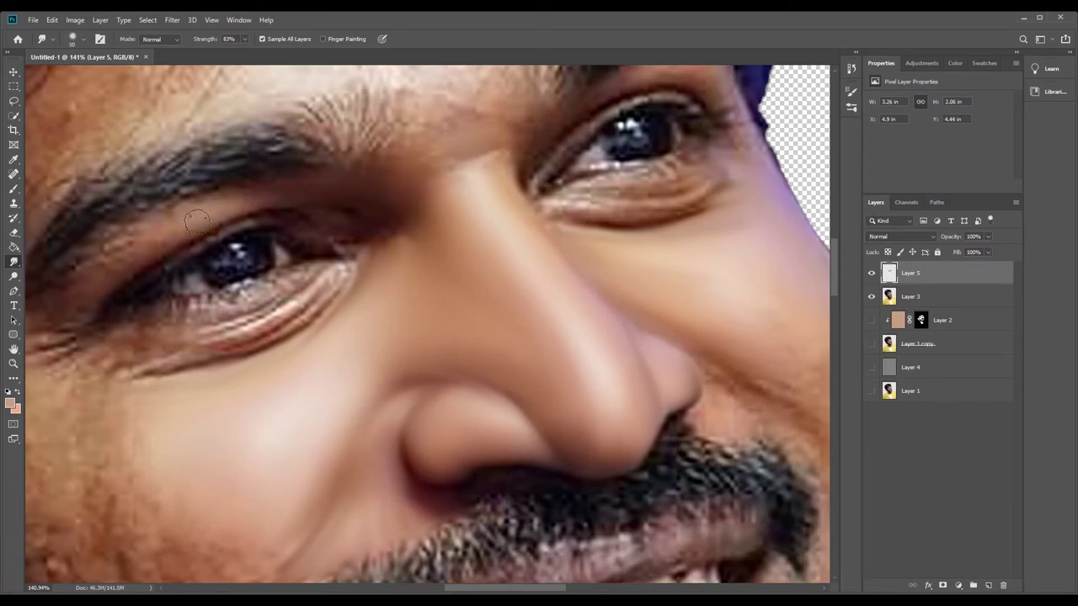
{"action": "mouse_move", "coordinate": [116, 246]}
{"action": "left_mouse_down"}
{"action": "mouse_move", "coordinate": [253, 200]}
{"action": "mouse_move", "coordinate": [356, 200]}
{"action": "mouse_move", "coordinate": [423, 158]}
{"action": "left_mouse_up"}
{"action": "mouse_move", "coordinate": [494, 178]}
{"action": "left_mouse_down"}
{"action": "mouse_move", "coordinate": [404, 202]}
{"action": "mouse_move", "coordinate": [423, 224]}
{"action": "mouse_move", "coordinate": [399, 233]}
{"action": "mouse_move", "coordinate": [340, 225]}
{"action": "left_mouse_up"}
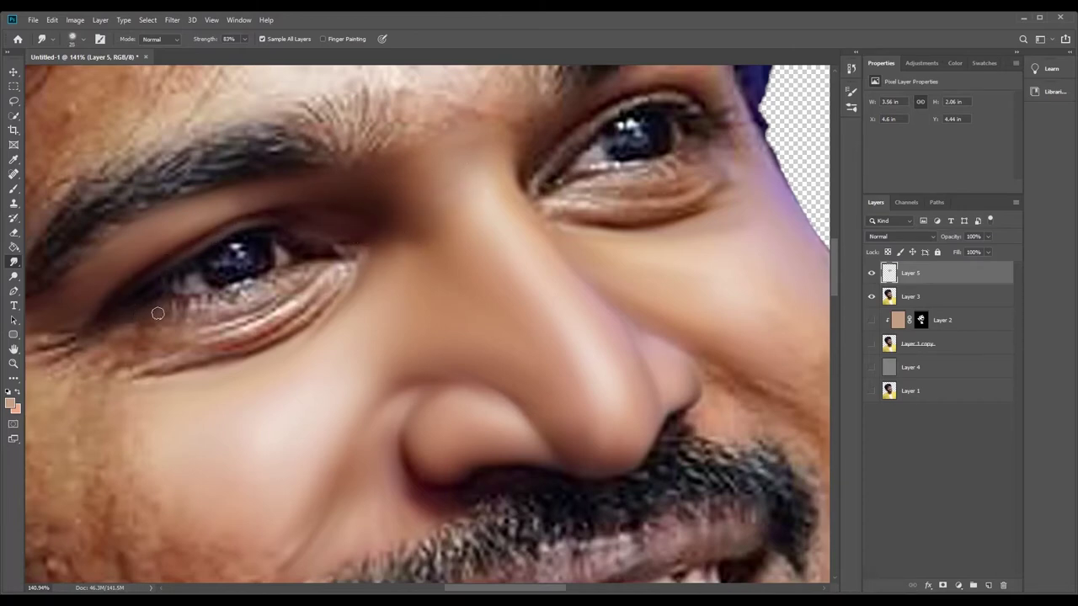
{"action": "left_click_drag", "start_coordinate": [157, 314], "coordinate": [306, 269]}
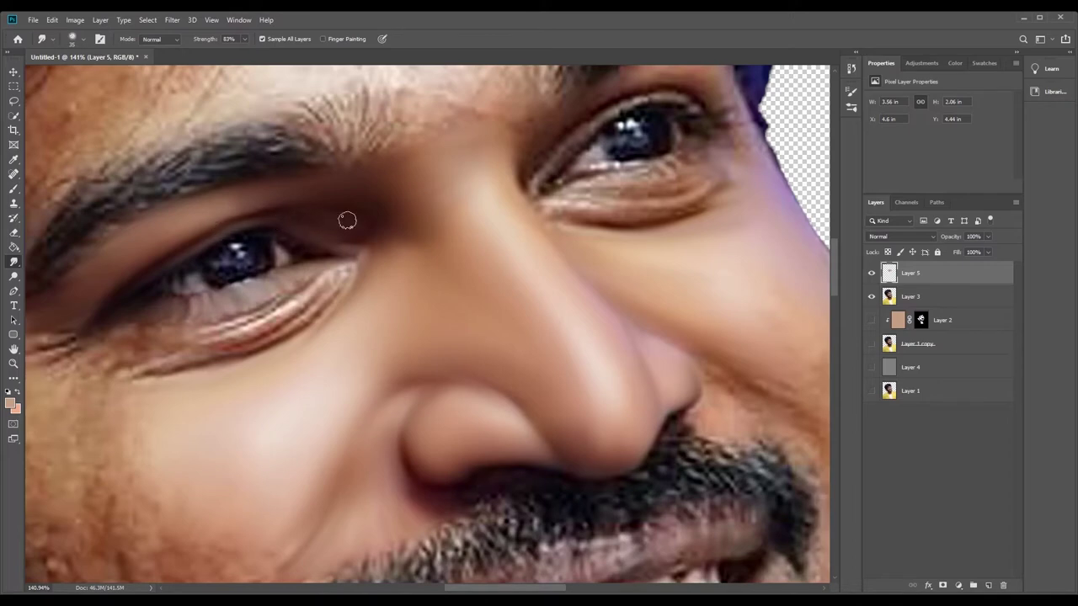
{"action": "left_click_drag", "start_coordinate": [403, 263], "coordinate": [187, 310]}
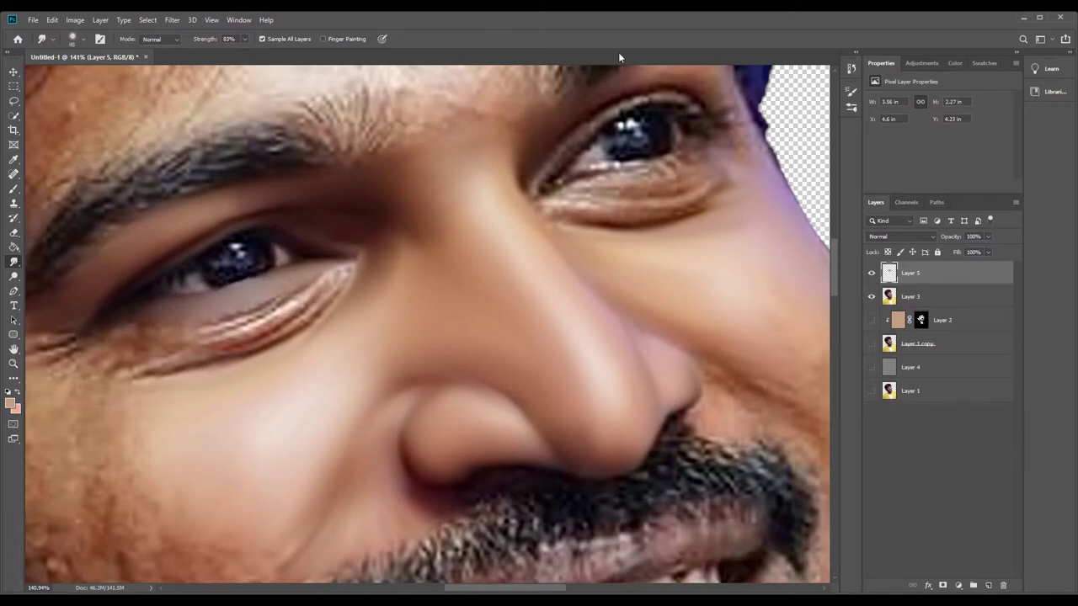
{"action": "left_click_drag", "start_coordinate": [610, 84], "coordinate": [644, 98]}
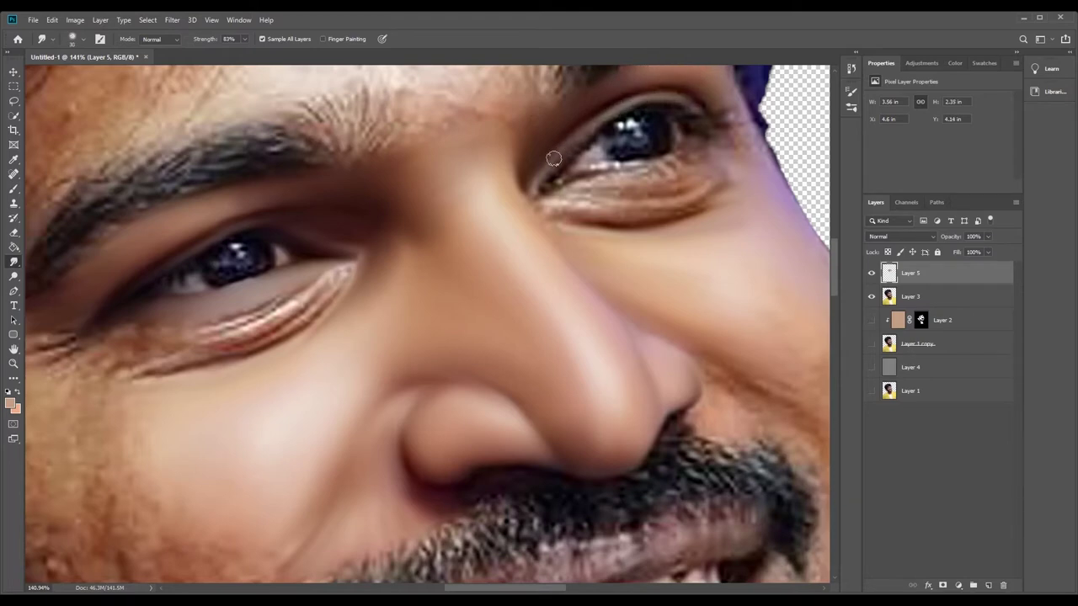
{"action": "mouse_move", "coordinate": [611, 172]}
{"action": "left_mouse_down"}
{"action": "mouse_move", "coordinate": [582, 206]}
{"action": "mouse_move", "coordinate": [717, 202]}
{"action": "mouse_move", "coordinate": [644, 234]}
{"action": "left_mouse_up"}
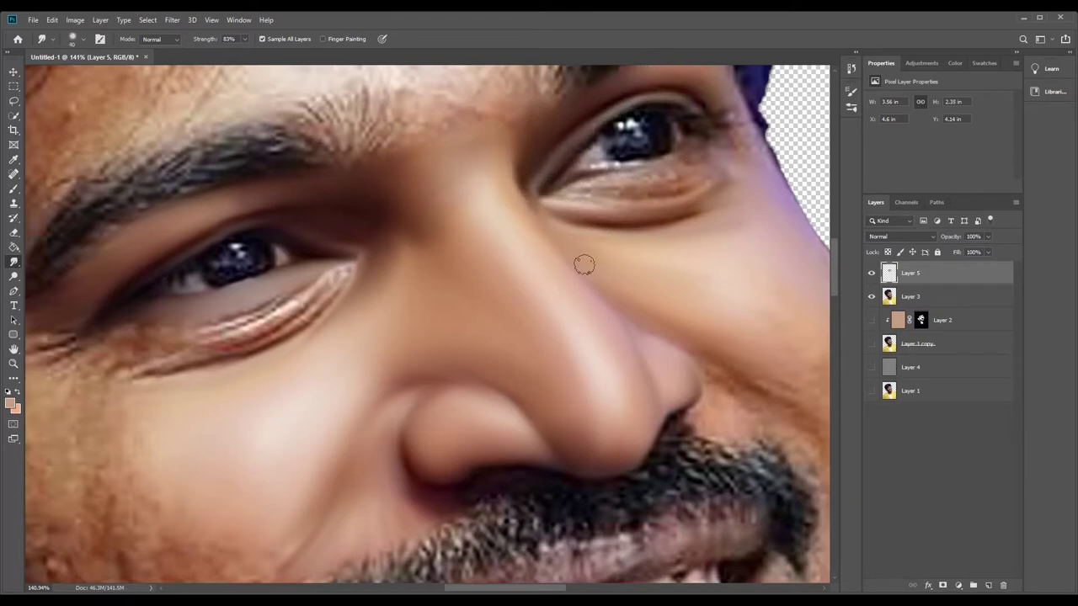
{"action": "mouse_move", "coordinate": [593, 187]}
{"action": "left_mouse_down"}
{"action": "mouse_move", "coordinate": [728, 169]}
{"action": "mouse_move", "coordinate": [687, 169]}
{"action": "left_mouse_up"}
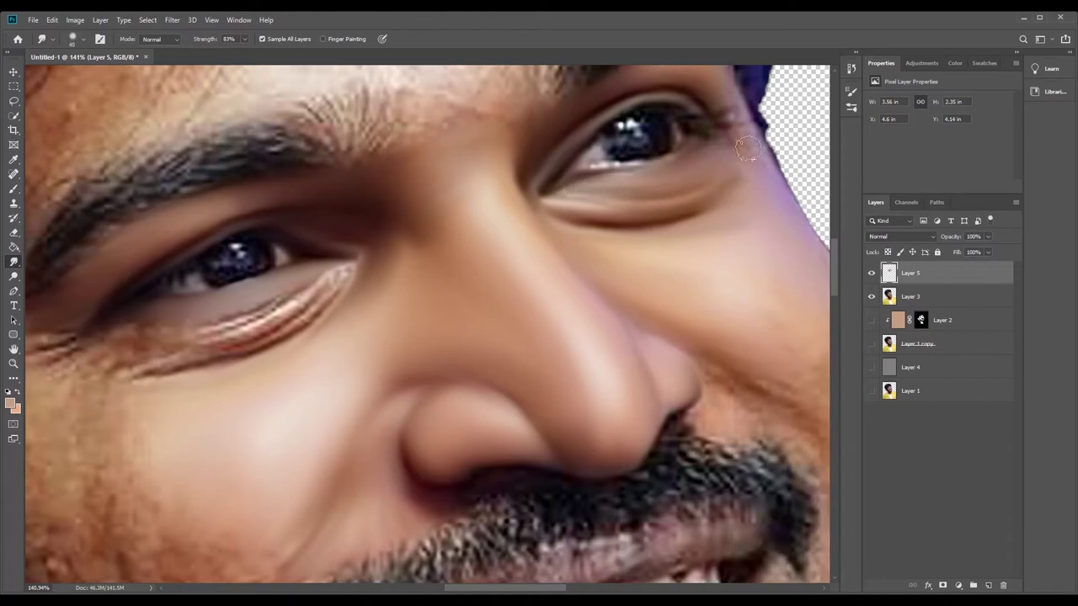
{"action": "left_click_drag", "start_coordinate": [738, 144], "coordinate": [729, 116]}
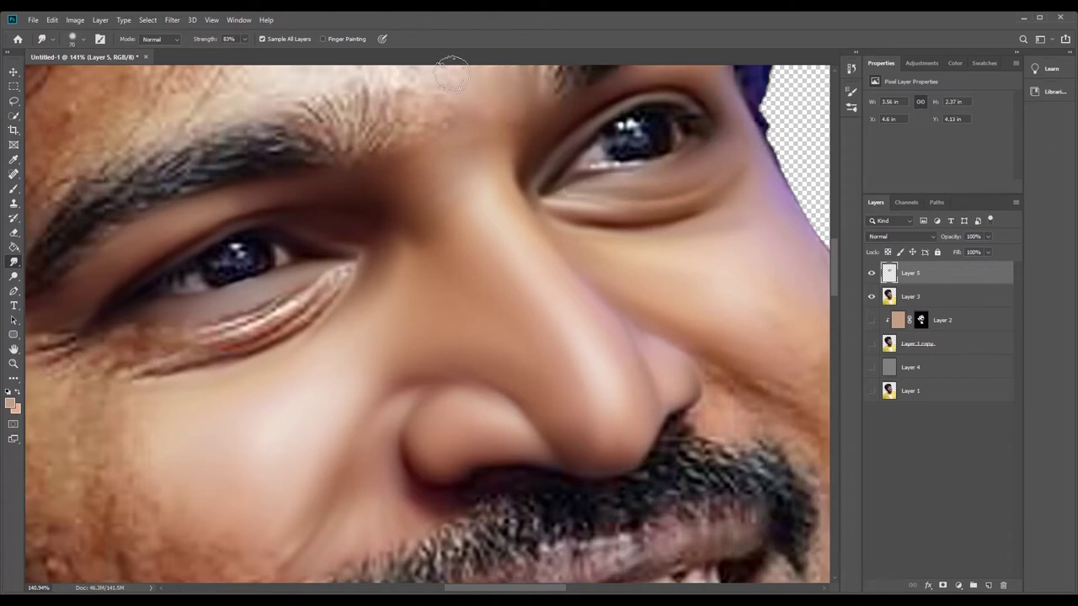
{"action": "mouse_move", "coordinate": [451, 74]}
{"action": "left_mouse_down"}
{"action": "mouse_move", "coordinate": [390, 152]}
{"action": "mouse_move", "coordinate": [419, 93]}
{"action": "left_mouse_up"}
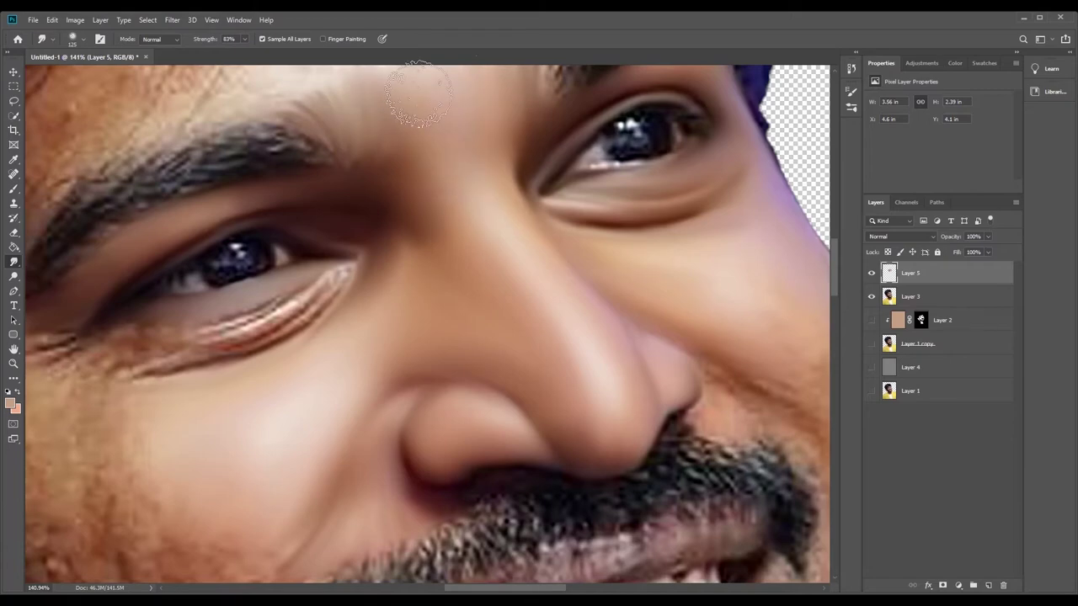
{"action": "scroll", "coordinate": [420, 93], "scroll_direction": "up", "scroll_amount": 3}
{"action": "mouse_move", "coordinate": [449, 217]}
{"action": "left_mouse_down"}
{"action": "mouse_move", "coordinate": [289, 253]}
{"action": "mouse_move", "coordinate": [384, 337]}
{"action": "mouse_move", "coordinate": [510, 219]}
{"action": "mouse_move", "coordinate": [393, 168]}
{"action": "mouse_move", "coordinate": [515, 168]}
{"action": "mouse_move", "coordinate": [479, 264]}
{"action": "mouse_move", "coordinate": [522, 200]}
{"action": "mouse_move", "coordinate": [277, 241]}
{"action": "mouse_move", "coordinate": [109, 294]}
{"action": "mouse_move", "coordinate": [188, 193]}
{"action": "mouse_move", "coordinate": [134, 192]}
{"action": "mouse_move", "coordinate": [137, 229]}
{"action": "mouse_move", "coordinate": [305, 217]}
{"action": "mouse_move", "coordinate": [143, 260]}
{"action": "left_mouse_up"}
With a 150 px smudge brush, smooth the upper forehead and the wrinkle under the left eye.
{"action": "key", "text": "bracketright"}
{"action": "key", "text": "bracketright"}
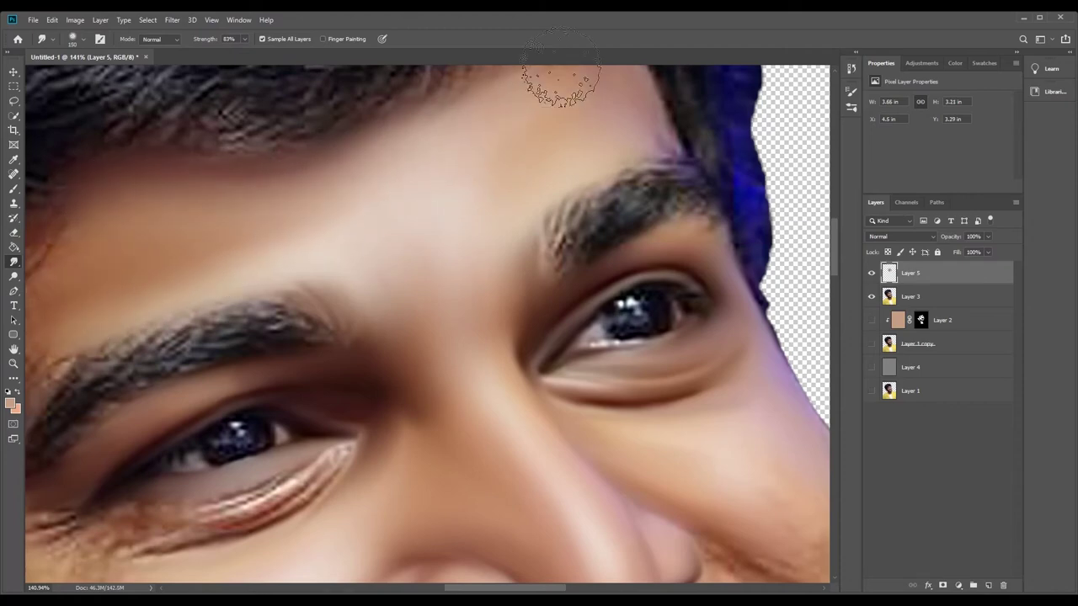
{"action": "left_click_drag", "start_coordinate": [561, 76], "coordinate": [562, 67]}
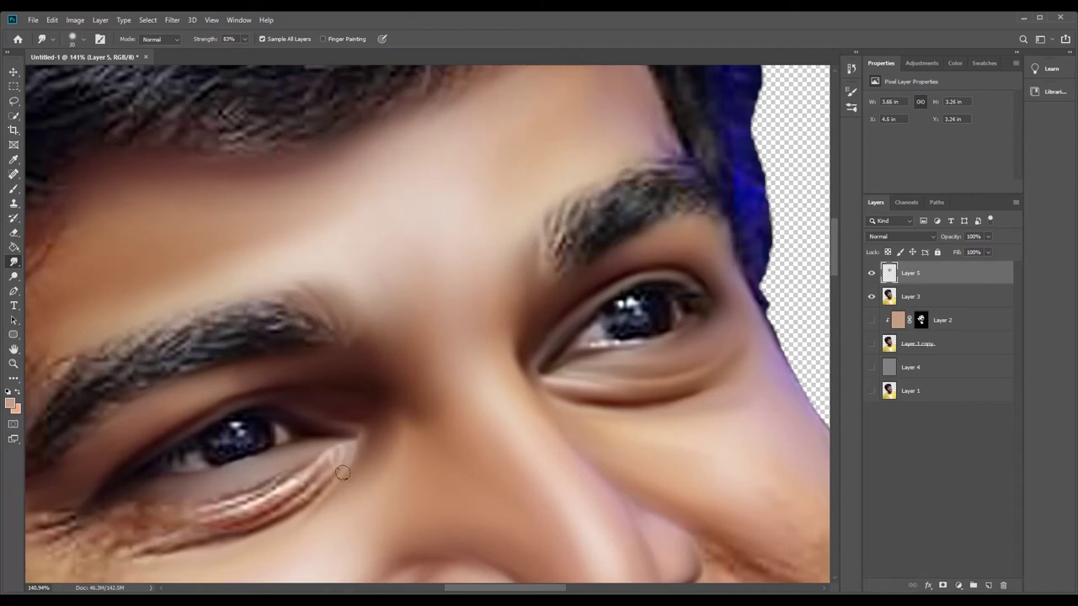
{"action": "mouse_move", "coordinate": [311, 485]}
{"action": "left_mouse_down"}
{"action": "mouse_move", "coordinate": [283, 472]}
{"action": "mouse_move", "coordinate": [187, 509]}
{"action": "mouse_move", "coordinate": [106, 513]}
{"action": "left_mouse_up"}
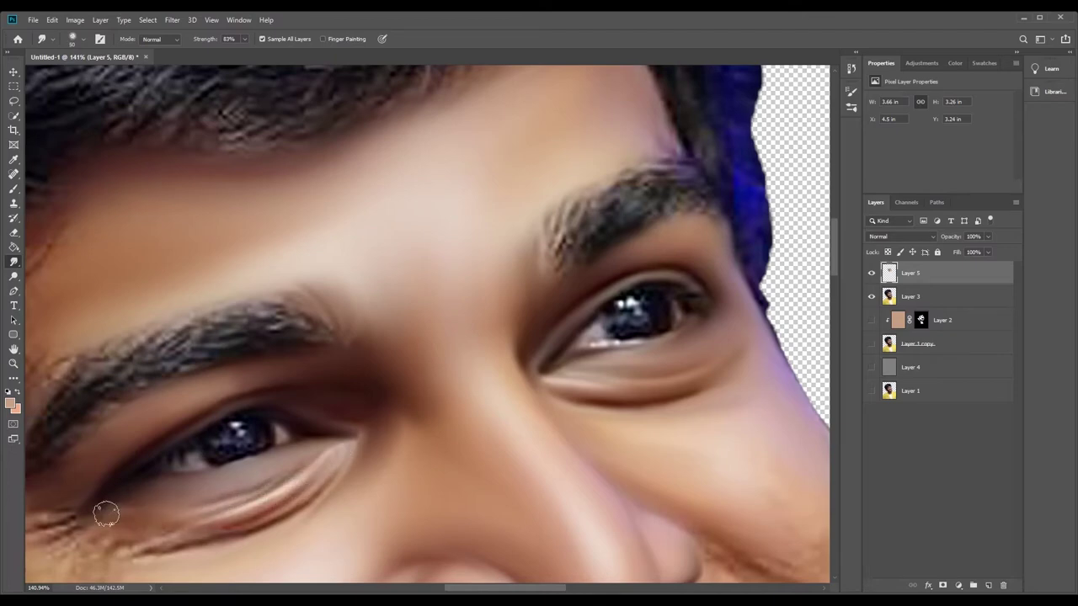
{"action": "left_click_drag", "start_coordinate": [320, 480], "coordinate": [135, 501]}
{"action": "key", "text": "z"}
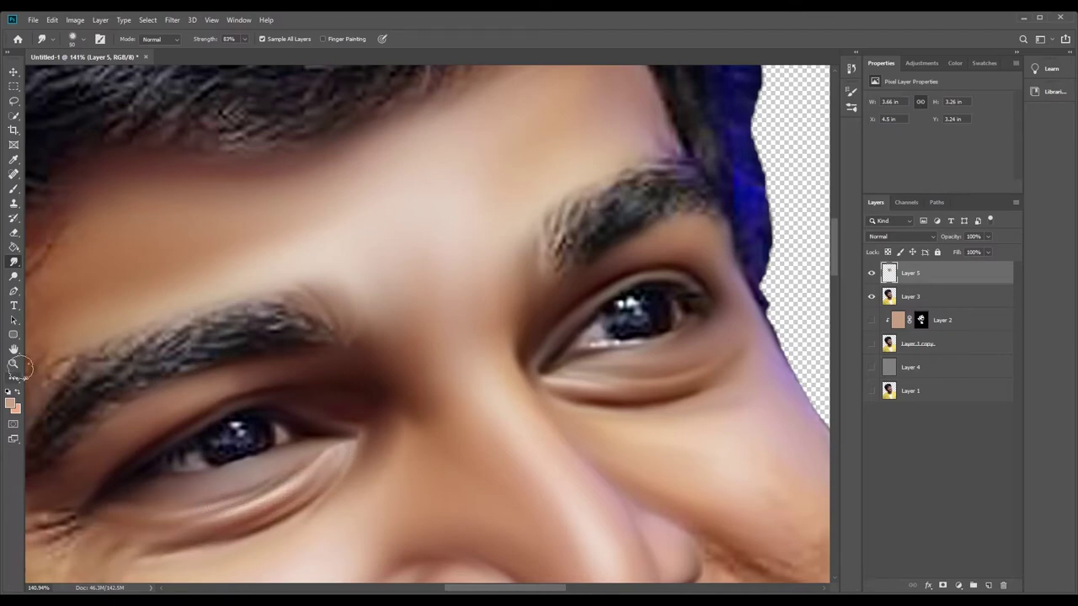
{"action": "mouse_move", "coordinate": [278, 471]}
{"action": "left_mouse_down"}
{"action": "mouse_move", "coordinate": [175, 472]}
{"action": "mouse_move", "coordinate": [470, 281]}
{"action": "left_mouse_up"}
Smudge both cheeks, the jawline and the earlobe into smooth skin.
{"action": "key", "text": "r"}
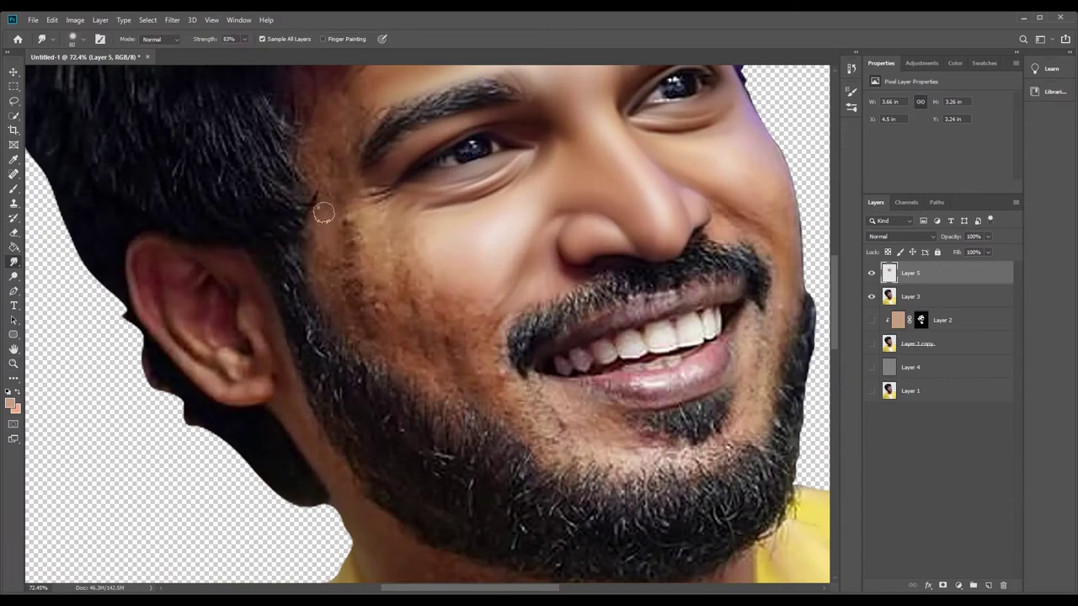
{"action": "left_click_drag", "start_coordinate": [337, 289], "coordinate": [353, 306]}
{"action": "left_click_drag", "start_coordinate": [324, 267], "coordinate": [370, 338]}
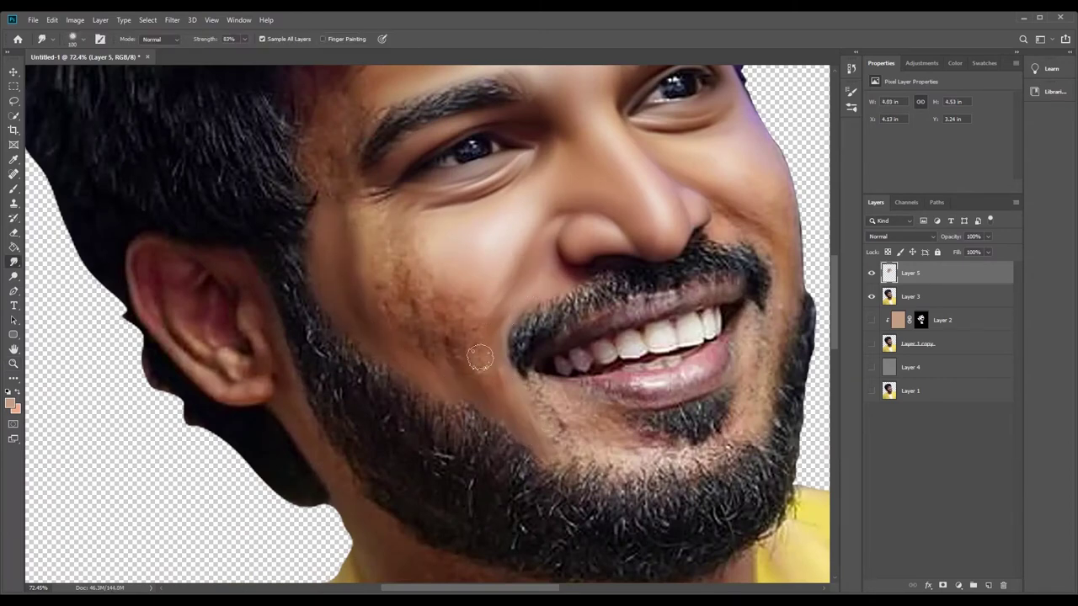
{"action": "mouse_move", "coordinate": [438, 337]}
{"action": "left_mouse_down"}
{"action": "mouse_move", "coordinate": [425, 278]}
{"action": "mouse_move", "coordinate": [402, 340]}
{"action": "mouse_move", "coordinate": [423, 247]}
{"action": "mouse_move", "coordinate": [384, 311]}
{"action": "mouse_move", "coordinate": [361, 243]}
{"action": "mouse_move", "coordinate": [378, 323]}
{"action": "mouse_move", "coordinate": [433, 361]}
{"action": "mouse_move", "coordinate": [423, 245]}
{"action": "left_mouse_up"}
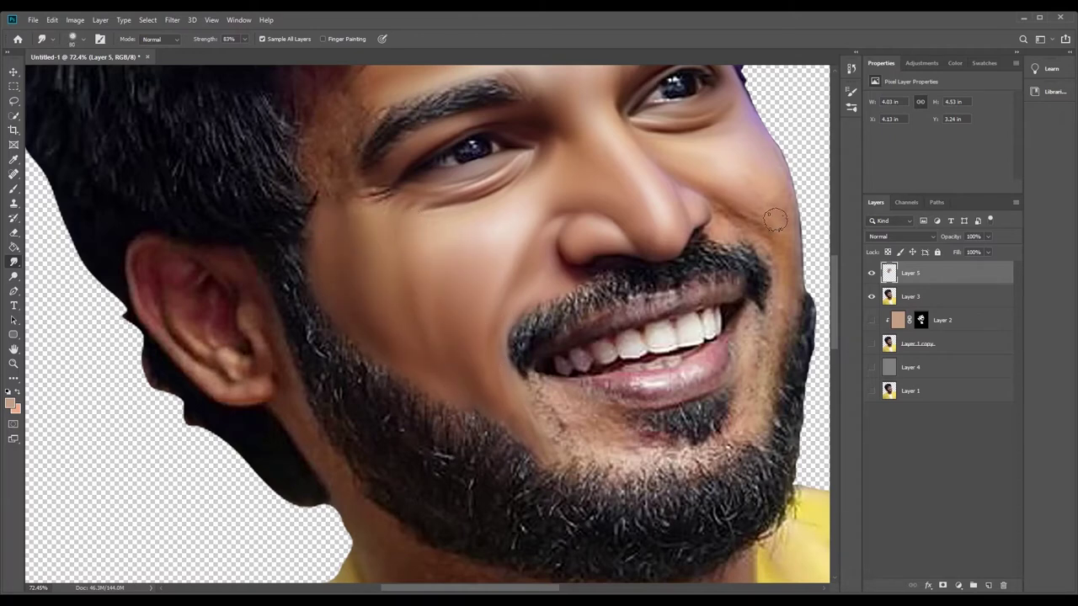
{"action": "mouse_move", "coordinate": [775, 219]}
{"action": "left_mouse_down"}
{"action": "mouse_move", "coordinate": [766, 193]}
{"action": "mouse_move", "coordinate": [802, 286]}
{"action": "left_mouse_up"}
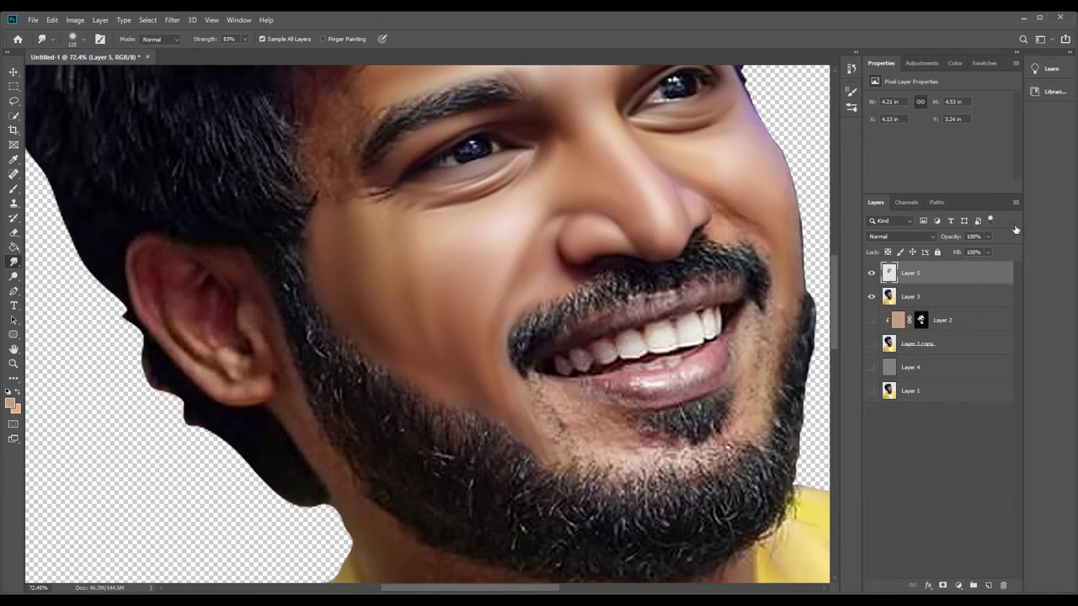
{"action": "mouse_move", "coordinate": [293, 407]}
{"action": "left_mouse_down"}
{"action": "mouse_move", "coordinate": [354, 493]}
{"action": "mouse_move", "coordinate": [286, 384]}
{"action": "left_mouse_up"}
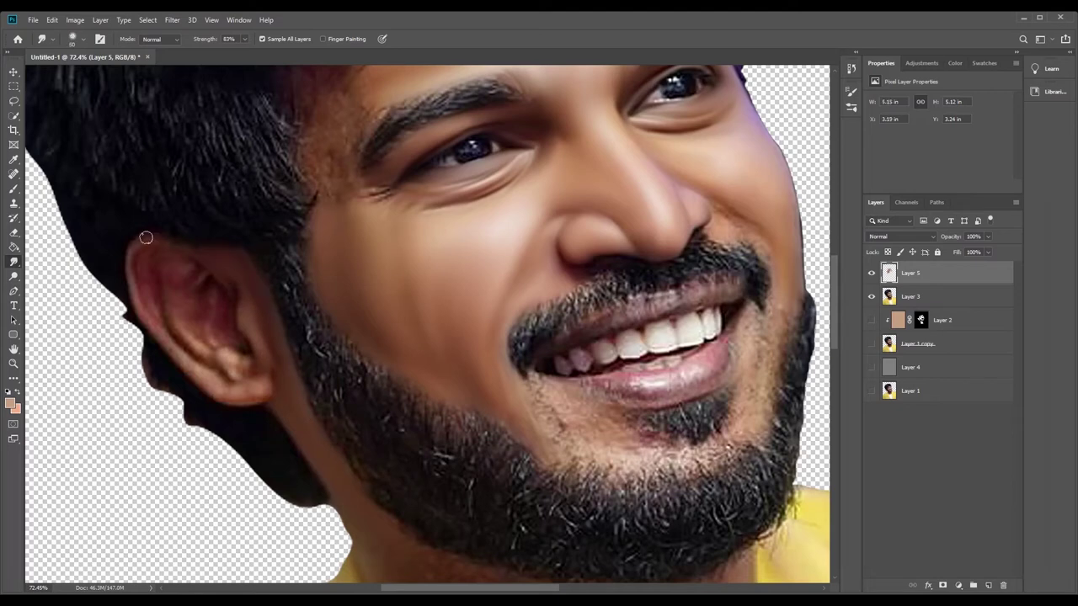
{"action": "left_click_drag", "start_coordinate": [263, 390], "coordinate": [242, 371]}
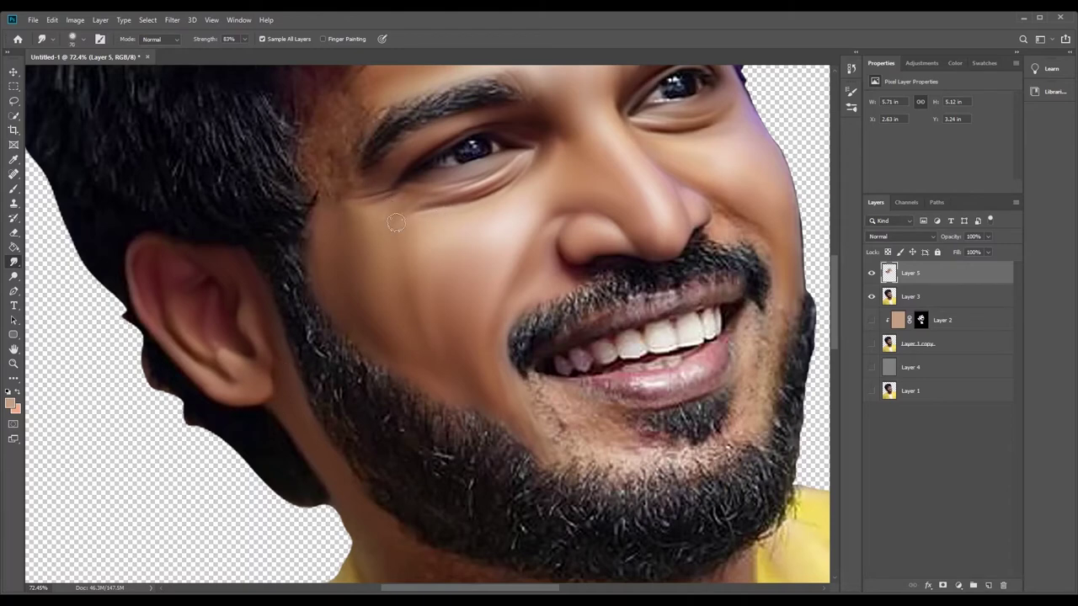
Smooth the skin under the eye, the right beard edge and the chin stubble around the goatee.
{"action": "left_click_drag", "start_coordinate": [427, 184], "coordinate": [499, 163]}
{"action": "left_click_drag", "start_coordinate": [513, 127], "coordinate": [513, 120]}
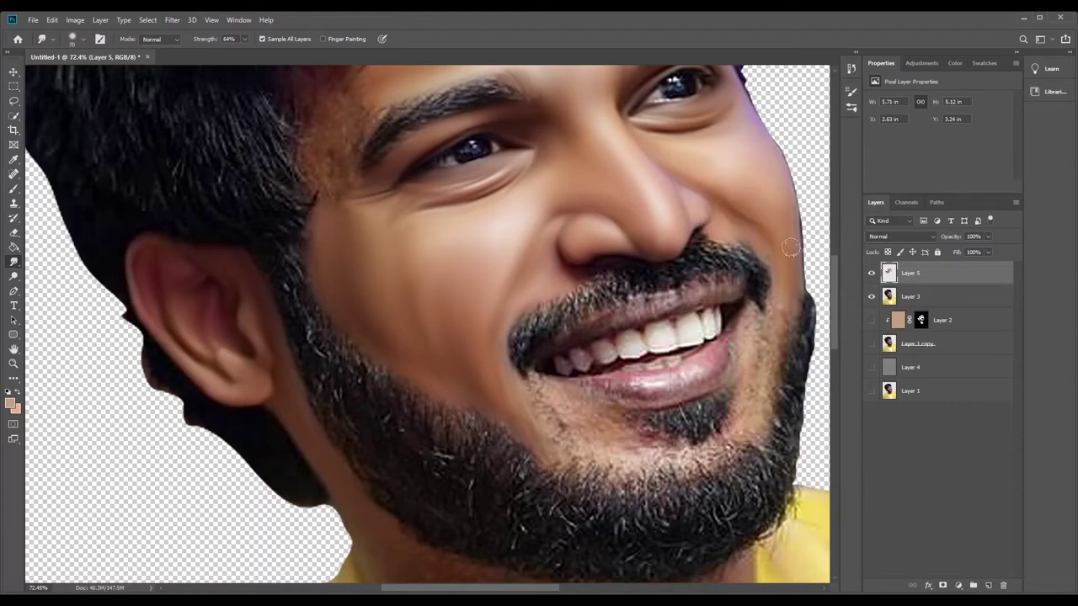
{"action": "left_click_drag", "start_coordinate": [791, 247], "coordinate": [769, 261]}
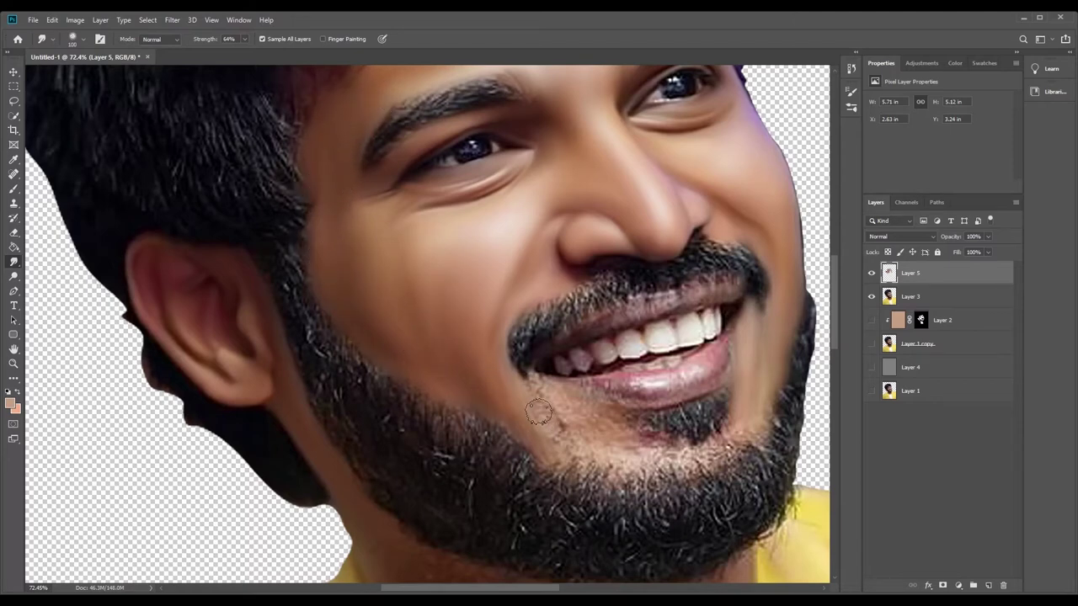
{"action": "left_click_drag", "start_coordinate": [539, 411], "coordinate": [540, 382]}
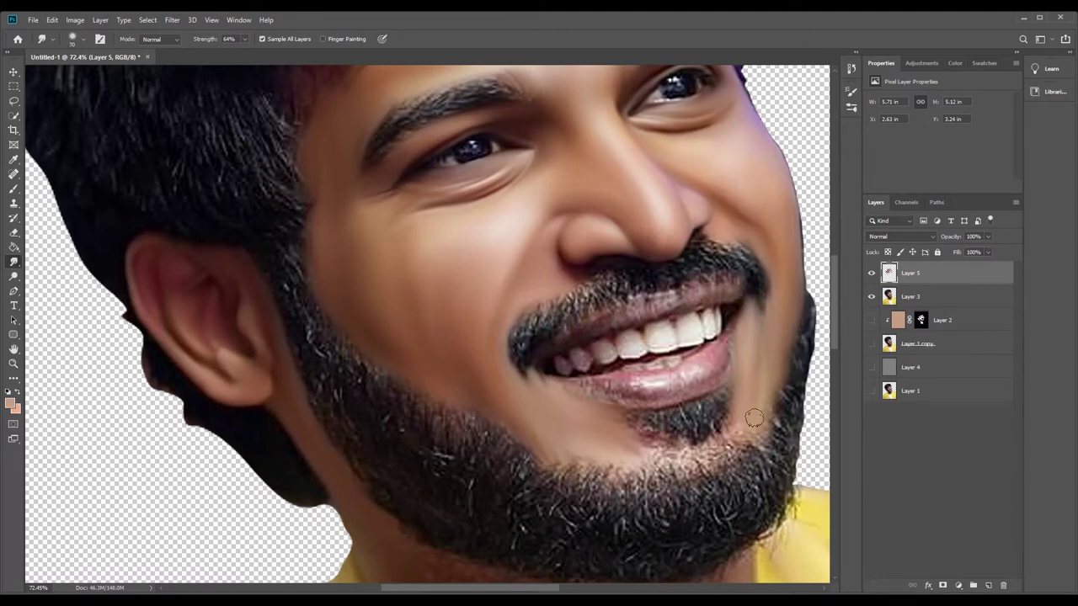
{"action": "mouse_move", "coordinate": [753, 418]}
{"action": "left_mouse_down"}
{"action": "mouse_move", "coordinate": [678, 448]}
{"action": "mouse_move", "coordinate": [633, 432]}
{"action": "left_mouse_up"}
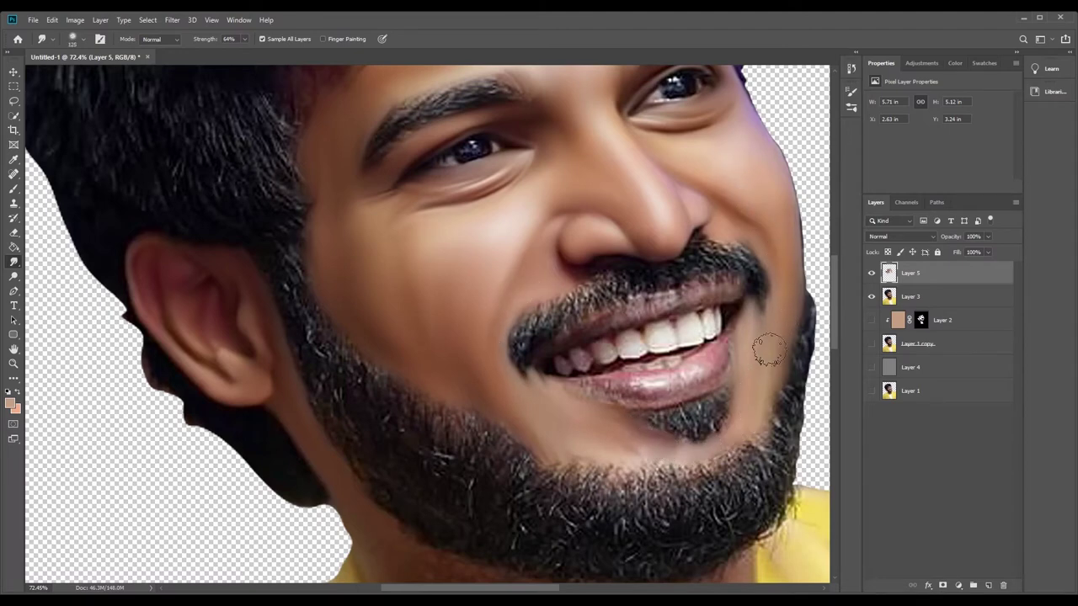
{"action": "left_click_drag", "start_coordinate": [746, 423], "coordinate": [644, 456]}
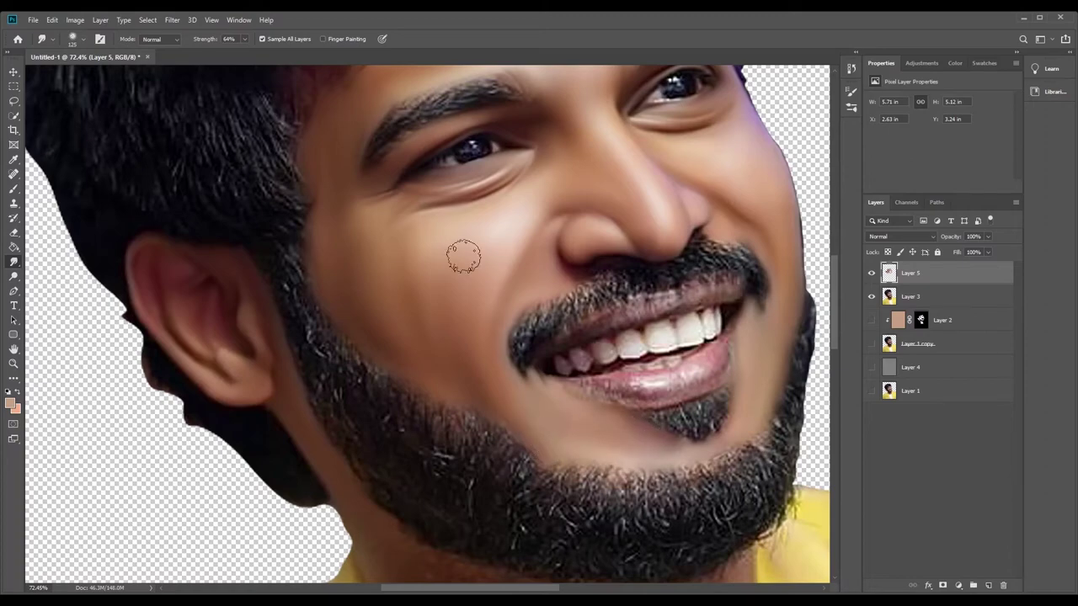
Resize the smudge brush and soften the hairline above the forehead.
{"action": "key", "text": "bracketright"}
{"action": "key", "text": "bracketright"}
{"action": "key", "text": "bracketright"}
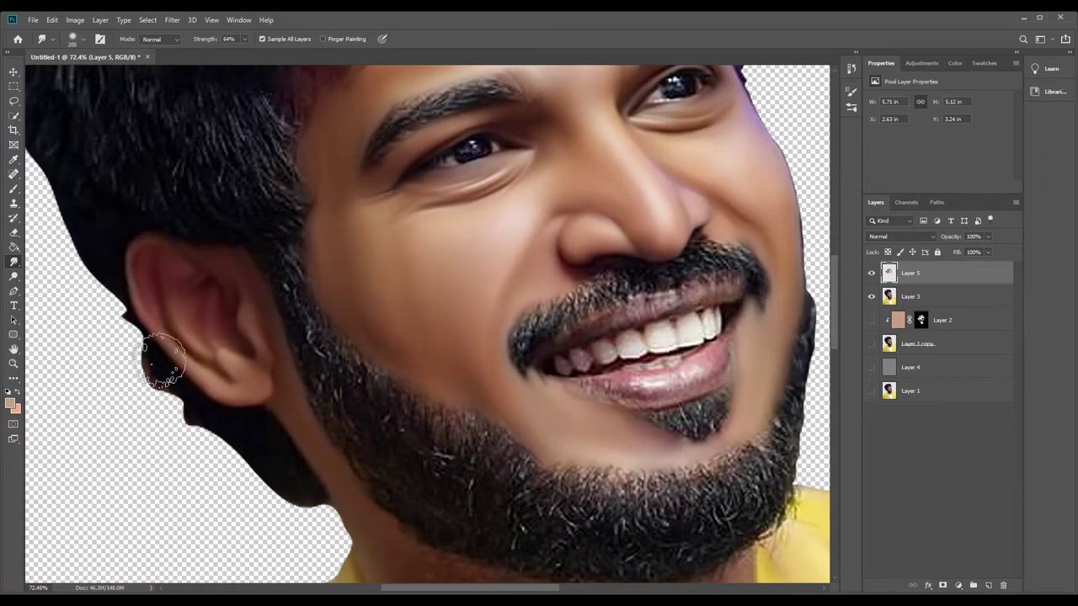
{"action": "scroll", "coordinate": [358, 297], "scroll_direction": "down", "scroll_amount": 3}
{"action": "scroll", "coordinate": [294, 202], "scroll_direction": "up", "scroll_amount": 5}
{"action": "key", "text": "bracketleft"}
{"action": "key", "text": "bracketleft"}
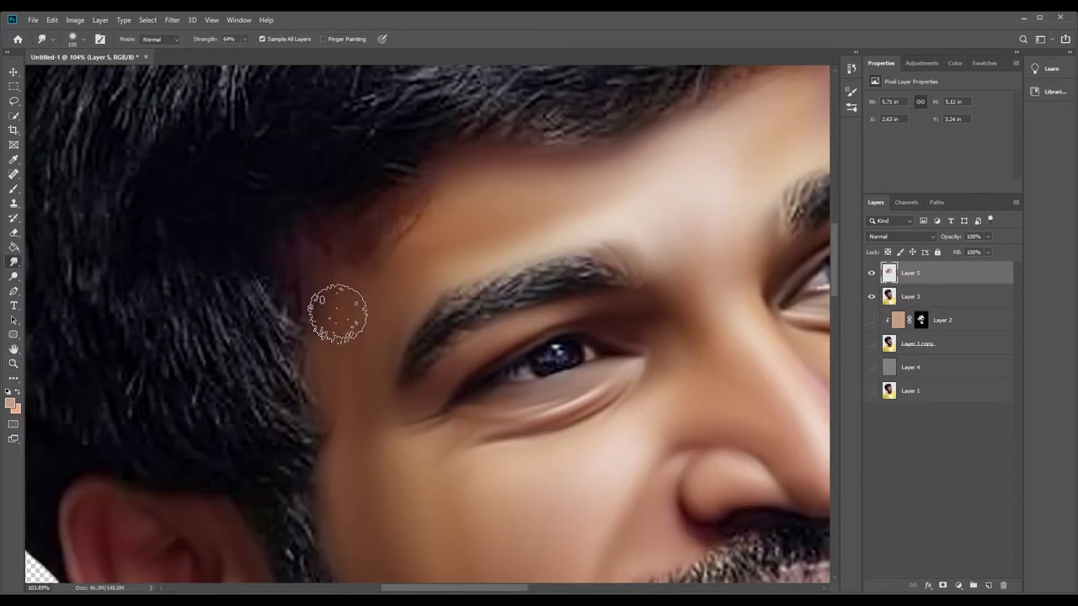
{"action": "mouse_move", "coordinate": [373, 253]}
{"action": "left_mouse_down"}
{"action": "mouse_move", "coordinate": [481, 193]}
{"action": "mouse_move", "coordinate": [347, 249]}
{"action": "mouse_move", "coordinate": [315, 288]}
{"action": "left_mouse_up"}
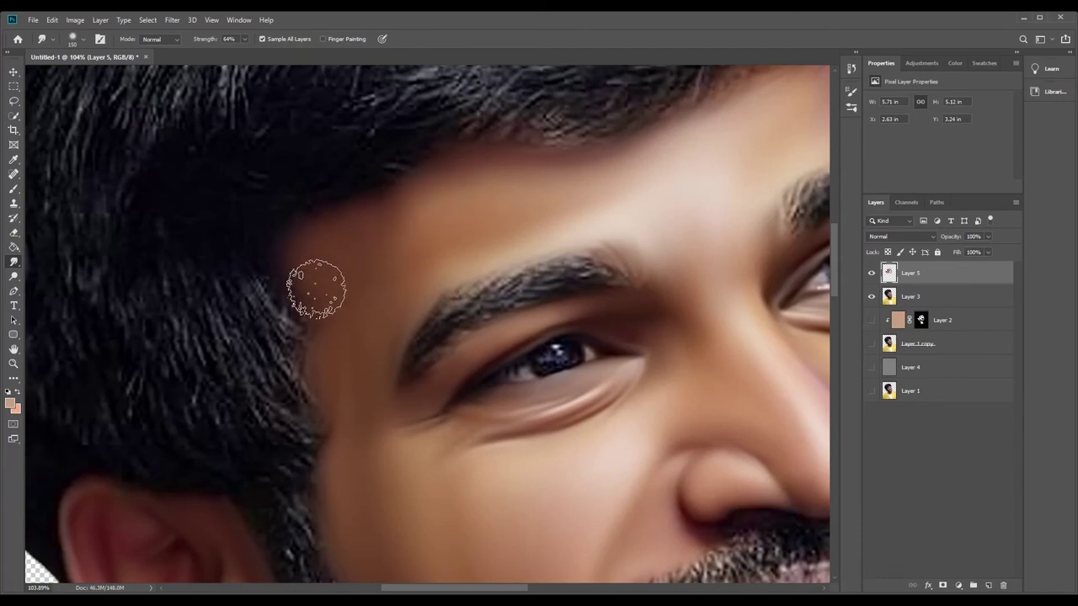
{"action": "scroll", "coordinate": [703, 304], "scroll_direction": "down", "scroll_amount": 5}
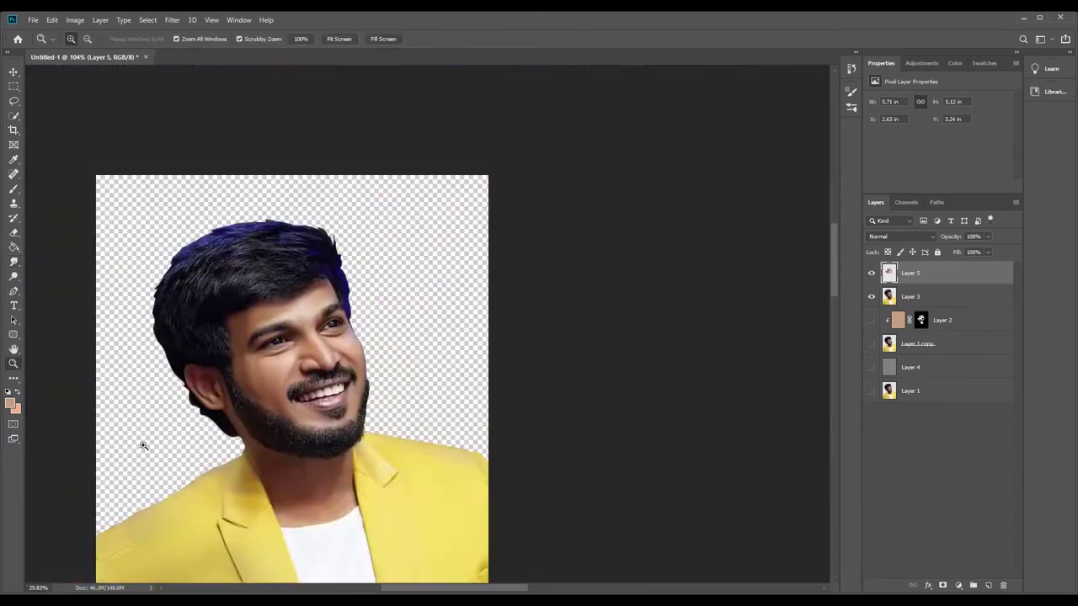
{"action": "scroll", "coordinate": [144, 444], "scroll_direction": "up", "scroll_amount": 3}
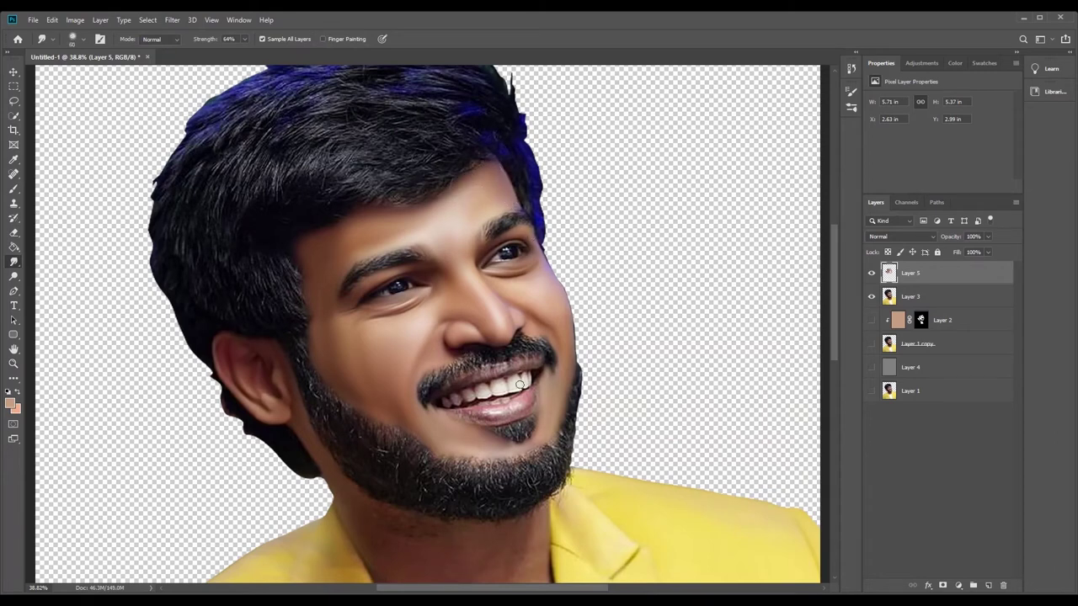
{"action": "scroll", "coordinate": [519, 384], "scroll_direction": "down", "scroll_amount": 3}
{"action": "scroll", "coordinate": [578, 373], "scroll_direction": "up", "scroll_amount": 4}
{"action": "scroll", "coordinate": [578, 373], "scroll_direction": "down", "scroll_amount": 1}
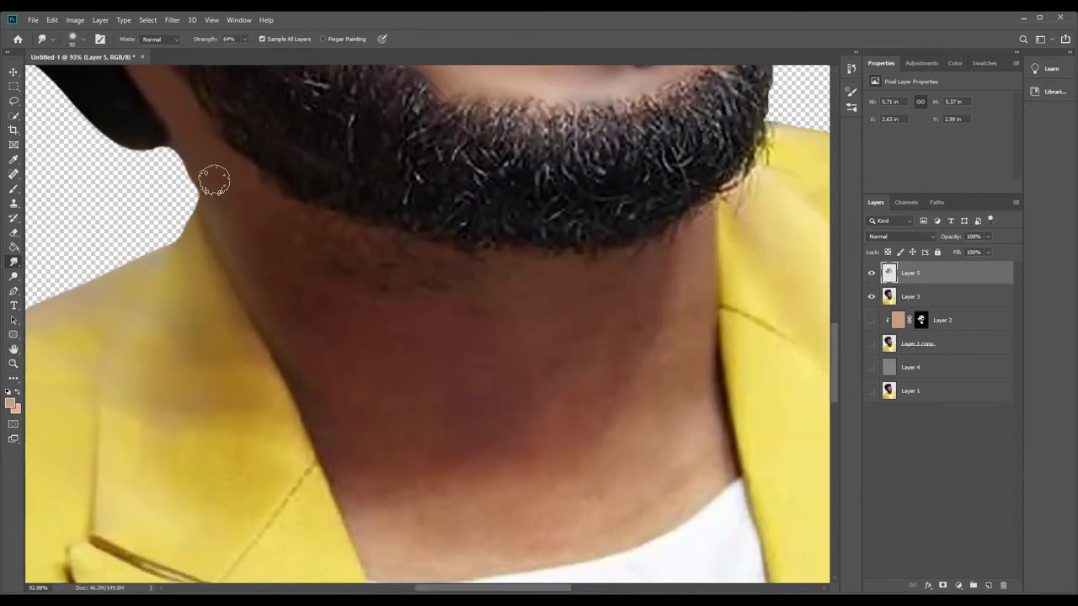
Smudge the dark neck spot and lower neck shading into even skin.
{"action": "key", "text": "bracketright"}
{"action": "key", "text": "bracketright"}
{"action": "key", "text": "bracketright"}
{"action": "key", "text": "bracketright"}
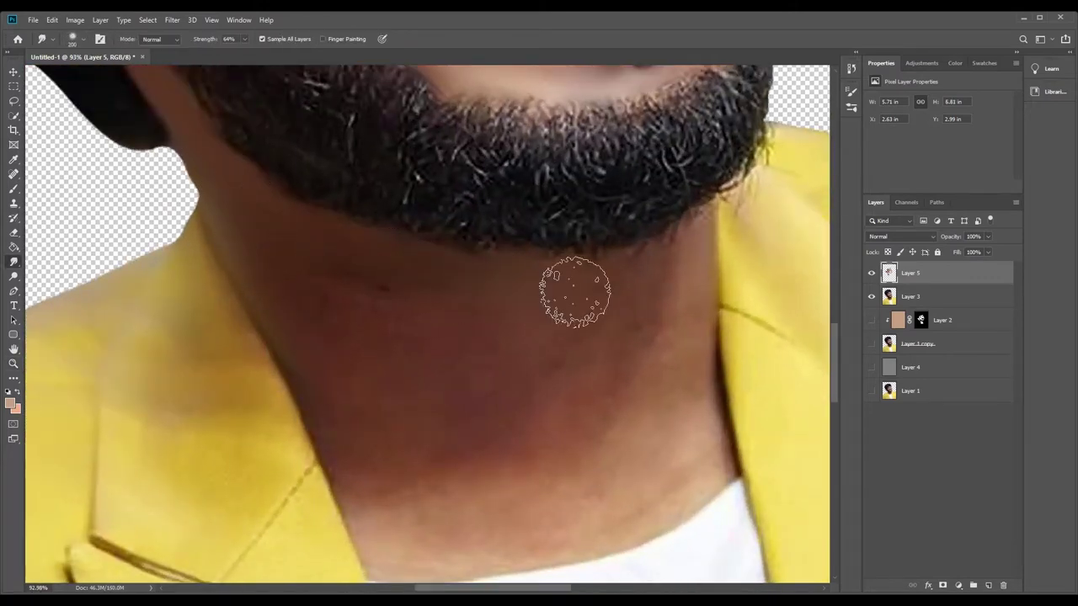
{"action": "mouse_move", "coordinate": [575, 291]}
{"action": "left_mouse_down"}
{"action": "mouse_move", "coordinate": [293, 284]}
{"action": "mouse_move", "coordinate": [510, 385]}
{"action": "mouse_move", "coordinate": [628, 306]}
{"action": "left_mouse_up"}
{"action": "key", "text": "bracketleft"}
{"action": "key", "text": "bracketleft"}
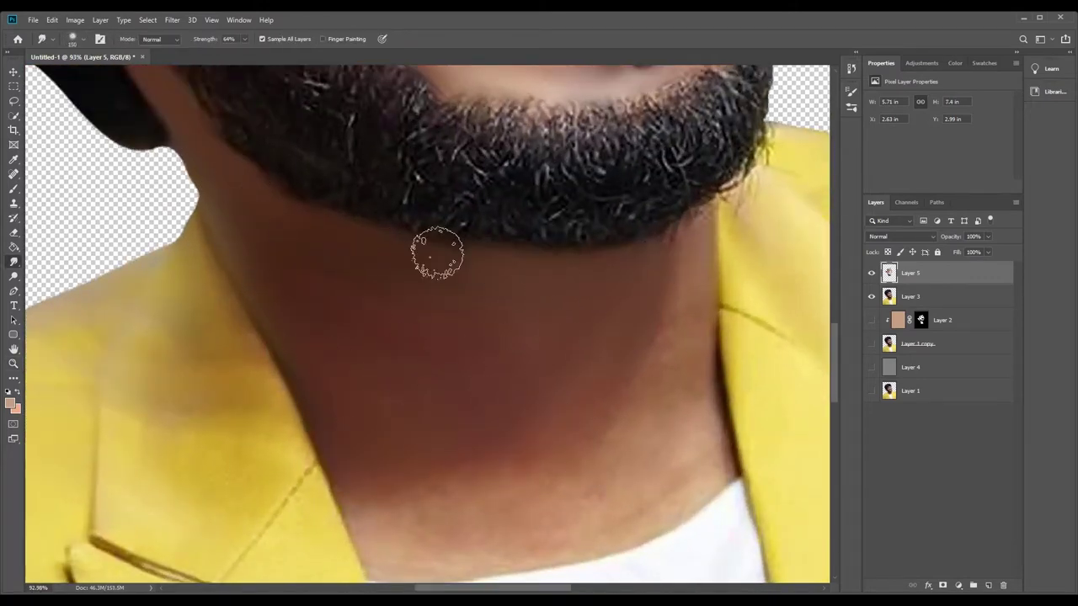
{"action": "key", "text": "bracketright"}
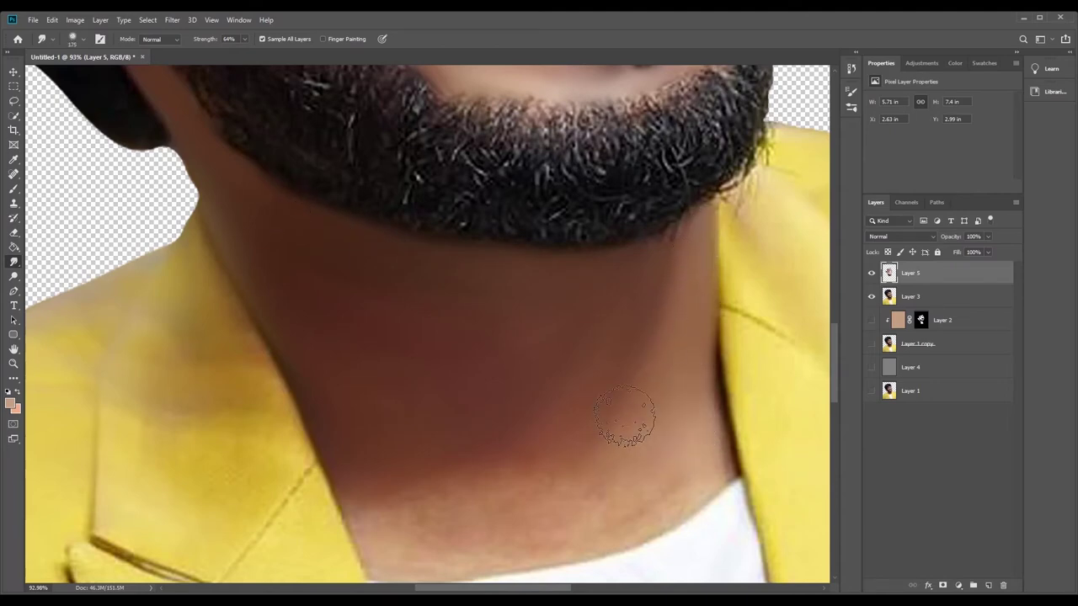
{"action": "left_click_drag", "start_coordinate": [624, 416], "coordinate": [539, 522]}
{"action": "key", "text": "bracketright"}
{"action": "left_click_drag", "start_coordinate": [643, 332], "coordinate": [262, 305]}
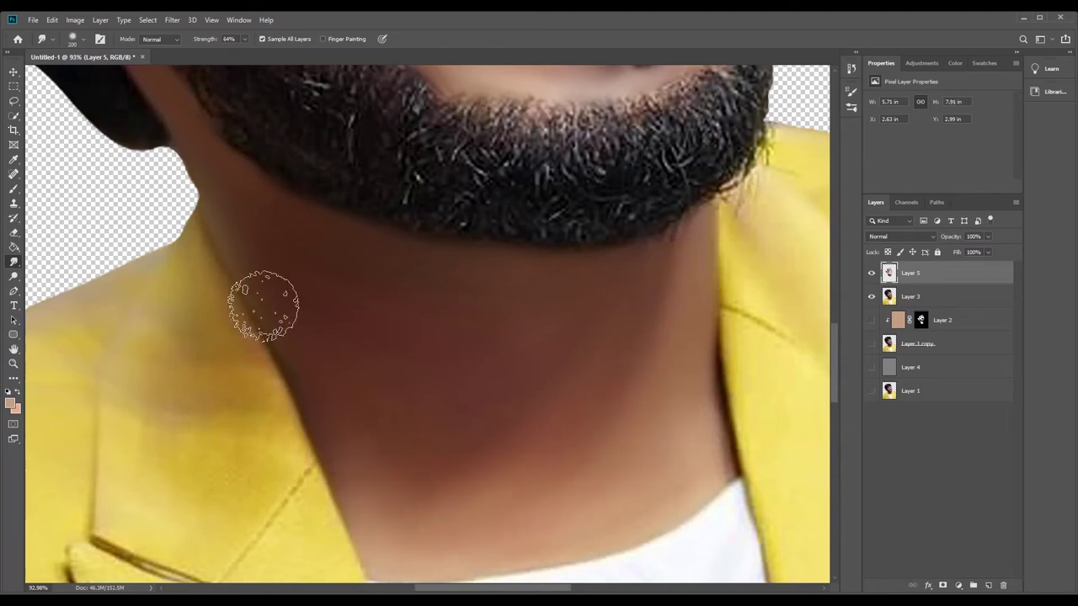
{"action": "key", "text": "bracketleft"}
{"action": "key", "text": "bracketleft"}
{"action": "key", "text": "bracketleft"}
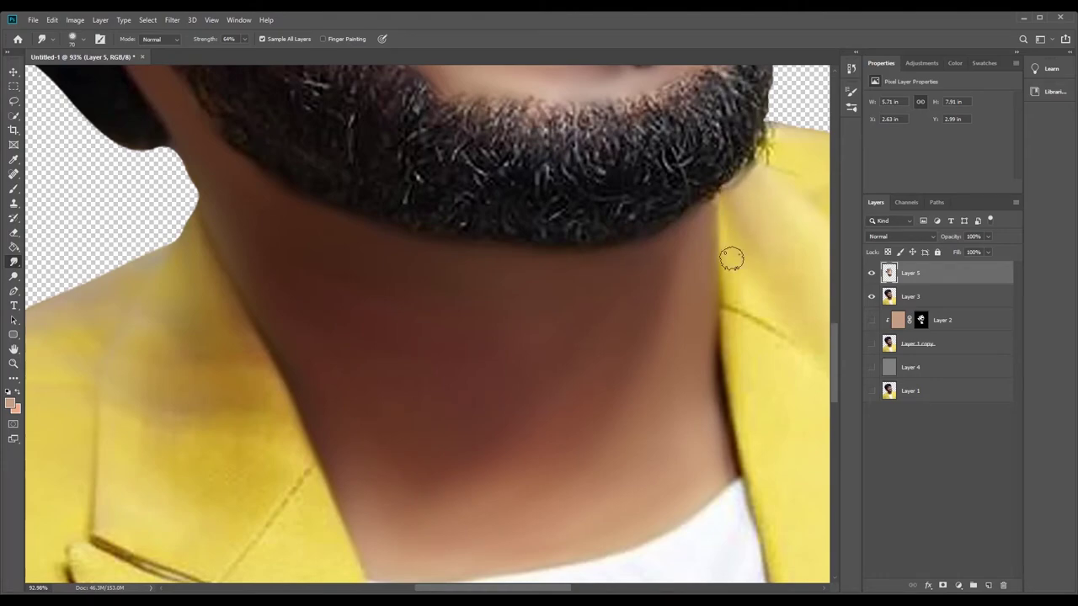
Fit the image on screen and zoom in closely on the mouth.
{"action": "key", "text": "z"}
{"action": "key", "text": "ctrl+0"}
{"action": "mouse_move", "coordinate": [444, 383]}
{"action": "left_mouse_down"}
{"action": "mouse_move", "coordinate": [427, 310]}
{"action": "mouse_move", "coordinate": [488, 310]}
{"action": "left_mouse_up"}
{"action": "key", "text": "ctrl+0"}
{"action": "left_click_drag", "start_coordinate": [513, 362], "coordinate": [758, 362]}
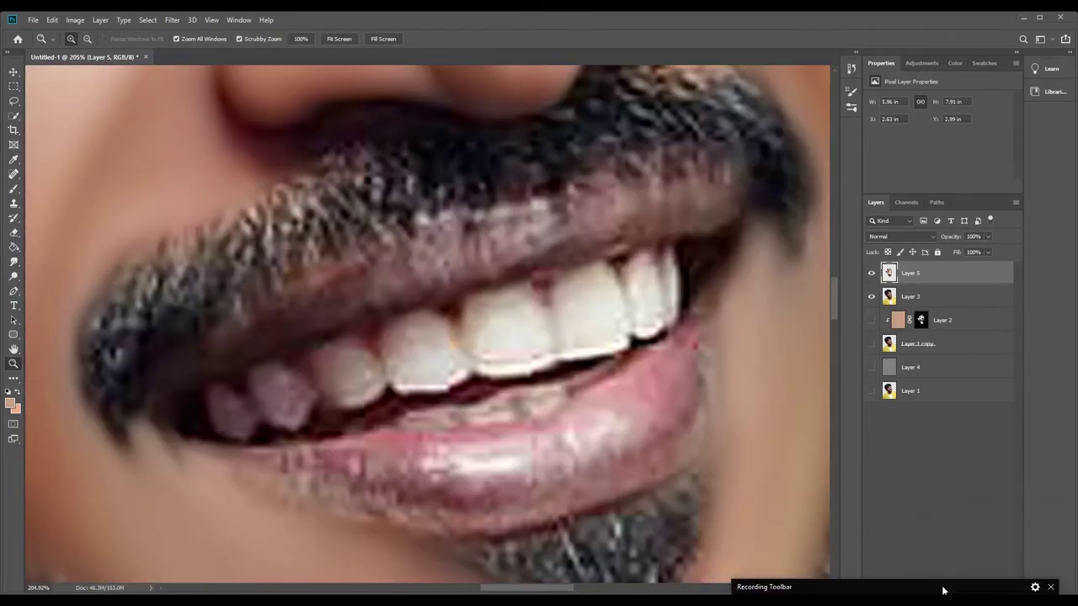
Smudge the edges between the front teeth, the small tooth and the gum band.
{"action": "left_click", "coordinate": [13, 261]}
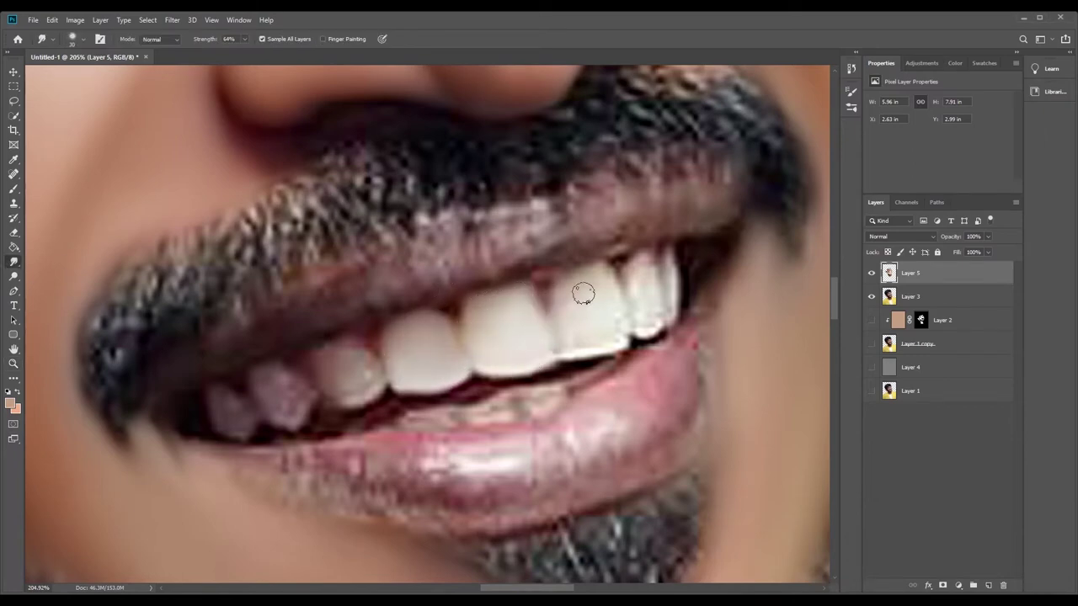
{"action": "mouse_move", "coordinate": [602, 298]}
{"action": "left_mouse_down"}
{"action": "mouse_move", "coordinate": [574, 304]}
{"action": "mouse_move", "coordinate": [539, 361]}
{"action": "mouse_move", "coordinate": [616, 336]}
{"action": "mouse_move", "coordinate": [645, 272]}
{"action": "mouse_move", "coordinate": [647, 300]}
{"action": "mouse_move", "coordinate": [670, 290]}
{"action": "left_mouse_up"}
{"action": "key", "text": "bracketleft"}
{"action": "key", "text": "bracketleft"}
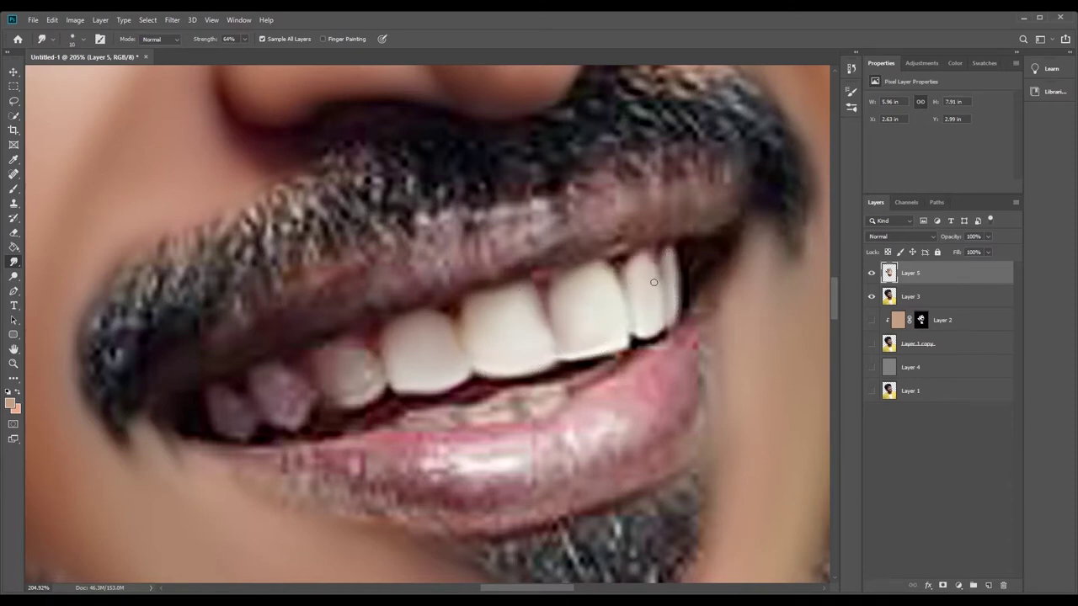
{"action": "key", "text": "bracketright"}
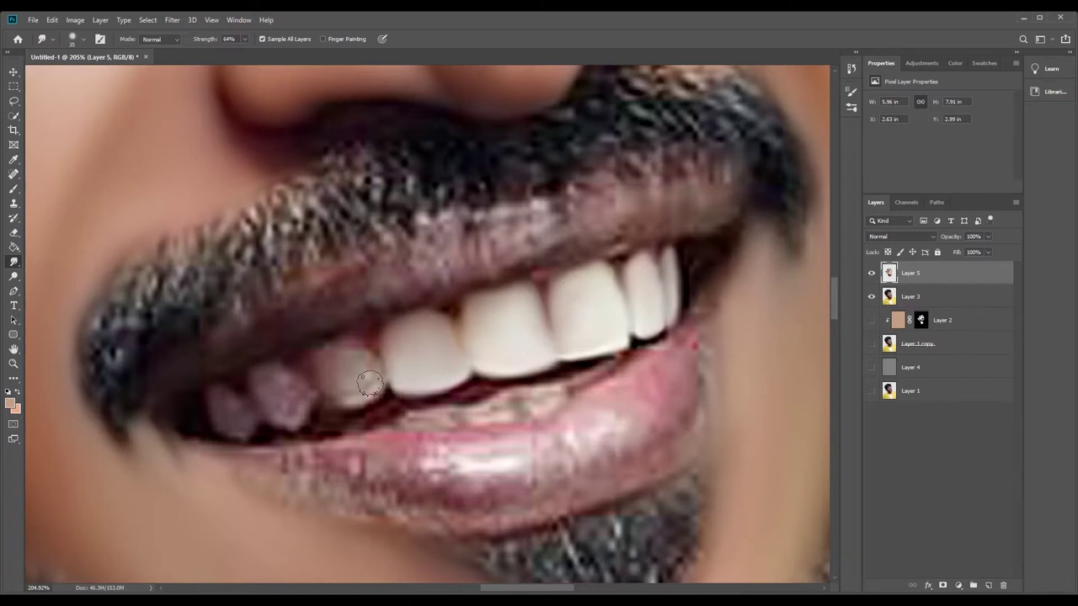
{"action": "mouse_move", "coordinate": [336, 377]}
{"action": "left_mouse_down"}
{"action": "mouse_move", "coordinate": [328, 395]}
{"action": "mouse_move", "coordinate": [243, 413]}
{"action": "left_mouse_up"}
{"action": "key", "text": "bracketleft"}
{"action": "key", "text": "bracketleft"}
{"action": "mouse_move", "coordinate": [452, 316]}
{"action": "left_mouse_down"}
{"action": "mouse_move", "coordinate": [474, 331]}
{"action": "mouse_move", "coordinate": [480, 306]}
{"action": "mouse_move", "coordinate": [518, 297]}
{"action": "left_mouse_up"}
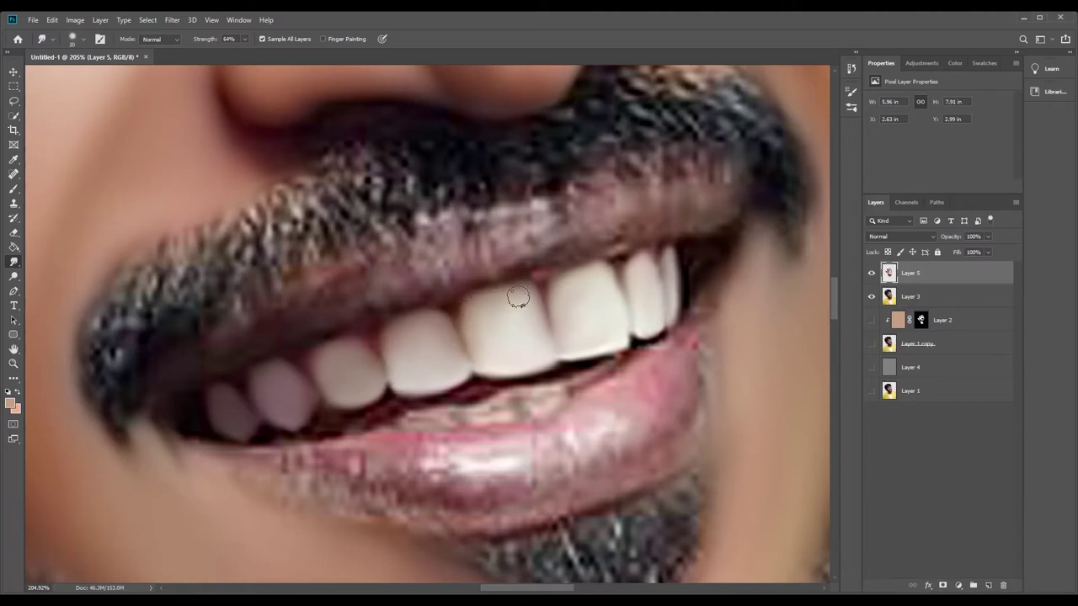
{"action": "mouse_move", "coordinate": [536, 398]}
{"action": "left_mouse_down"}
{"action": "mouse_move", "coordinate": [574, 389]}
{"action": "mouse_move", "coordinate": [444, 416]}
{"action": "mouse_move", "coordinate": [577, 385]}
{"action": "left_mouse_up"}
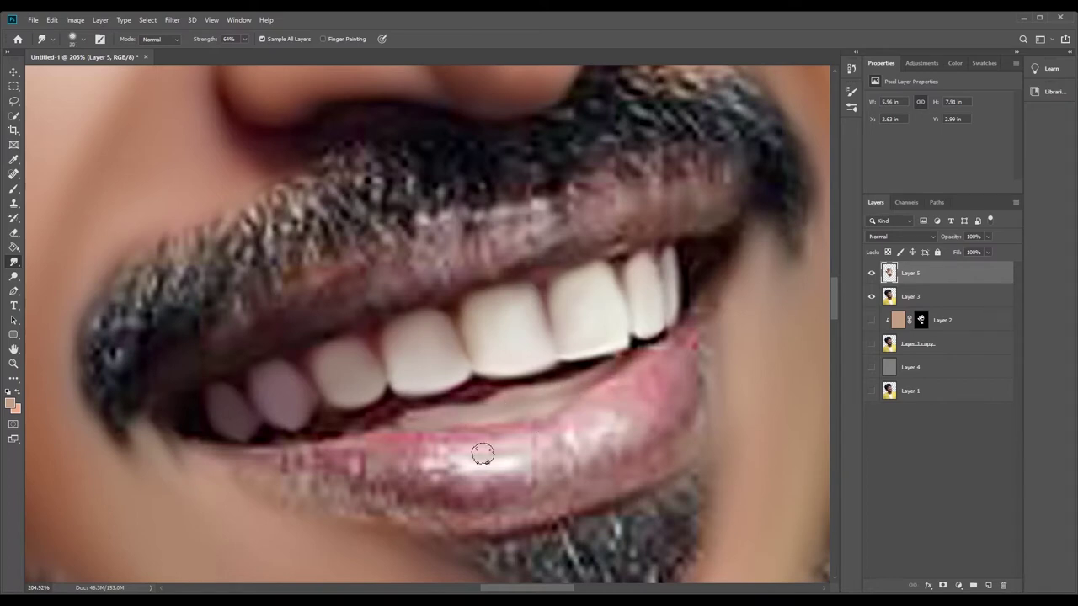
Smooth the lower lip and its highlight, a tooth edge, and the upper lip.
{"action": "mouse_move", "coordinate": [483, 454]}
{"action": "left_mouse_down"}
{"action": "mouse_move", "coordinate": [316, 474]}
{"action": "mouse_move", "coordinate": [375, 455]}
{"action": "mouse_move", "coordinate": [491, 497]}
{"action": "left_mouse_up"}
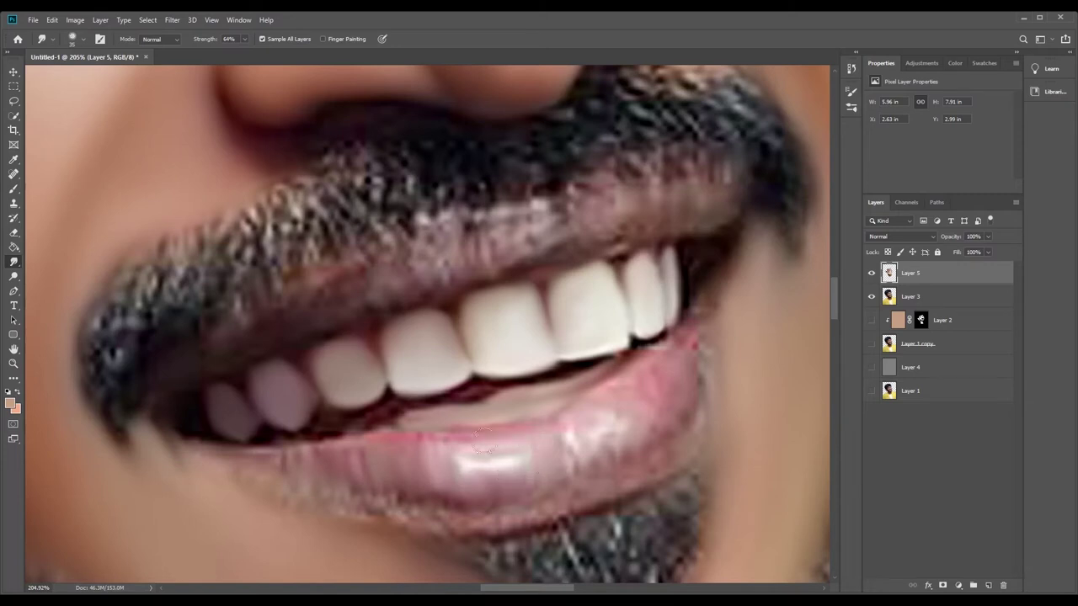
{"action": "mouse_move", "coordinate": [309, 488]}
{"action": "left_mouse_down"}
{"action": "mouse_move", "coordinate": [481, 512]}
{"action": "mouse_move", "coordinate": [493, 494]}
{"action": "mouse_move", "coordinate": [329, 457]}
{"action": "mouse_move", "coordinate": [423, 529]}
{"action": "left_mouse_up"}
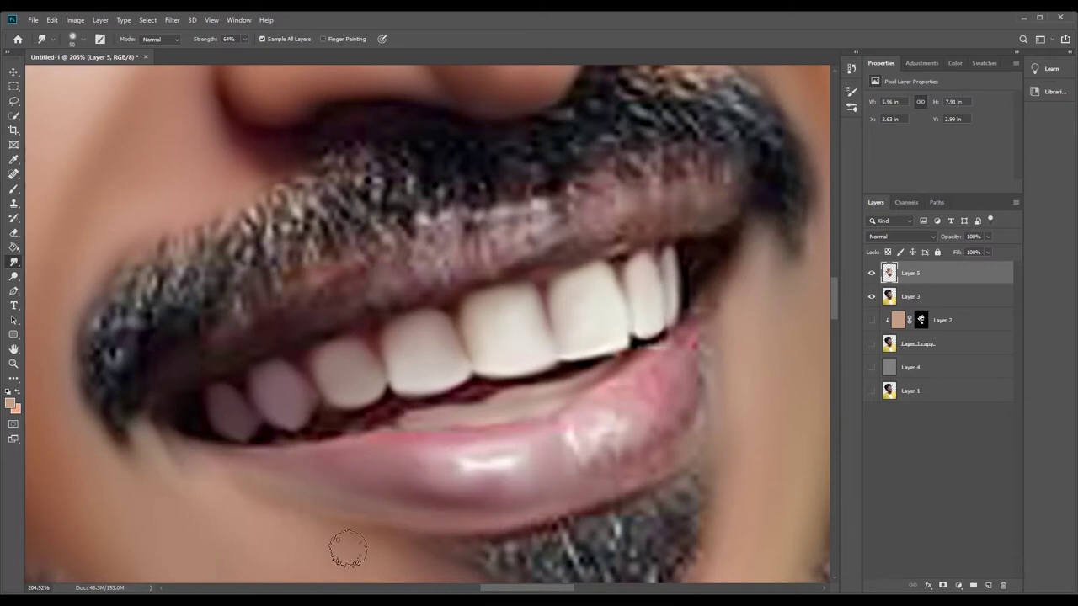
{"action": "mouse_move", "coordinate": [573, 445]}
{"action": "left_mouse_down"}
{"action": "mouse_move", "coordinate": [630, 378]}
{"action": "mouse_move", "coordinate": [700, 372]}
{"action": "mouse_move", "coordinate": [626, 449]}
{"action": "mouse_move", "coordinate": [426, 435]}
{"action": "left_mouse_up"}
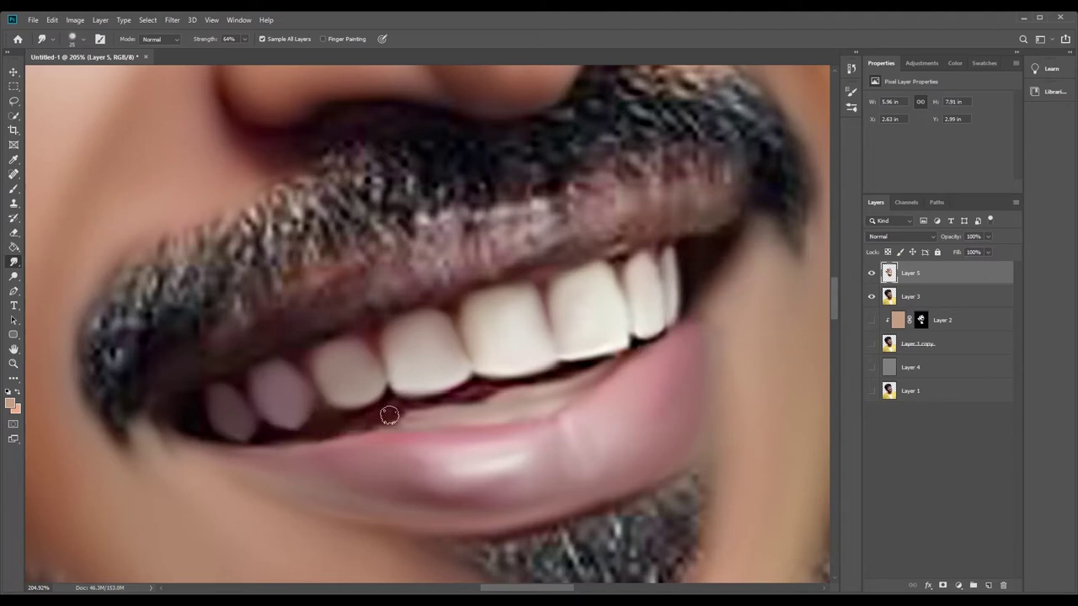
{"action": "key", "text": "bracketleft"}
{"action": "left_click_drag", "start_coordinate": [591, 362], "coordinate": [643, 337]}
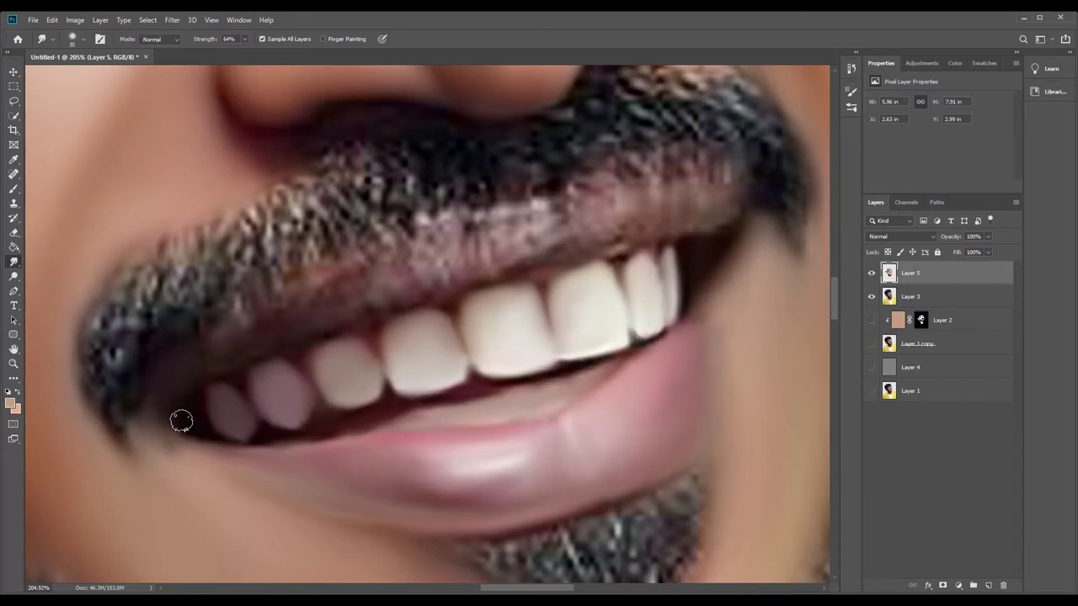
{"action": "key", "text": "bracketright"}
{"action": "mouse_move", "coordinate": [366, 294]}
{"action": "left_mouse_down"}
{"action": "mouse_move", "coordinate": [548, 233]}
{"action": "mouse_move", "coordinate": [698, 211]}
{"action": "mouse_move", "coordinate": [658, 198]}
{"action": "mouse_move", "coordinate": [226, 354]}
{"action": "left_mouse_up"}
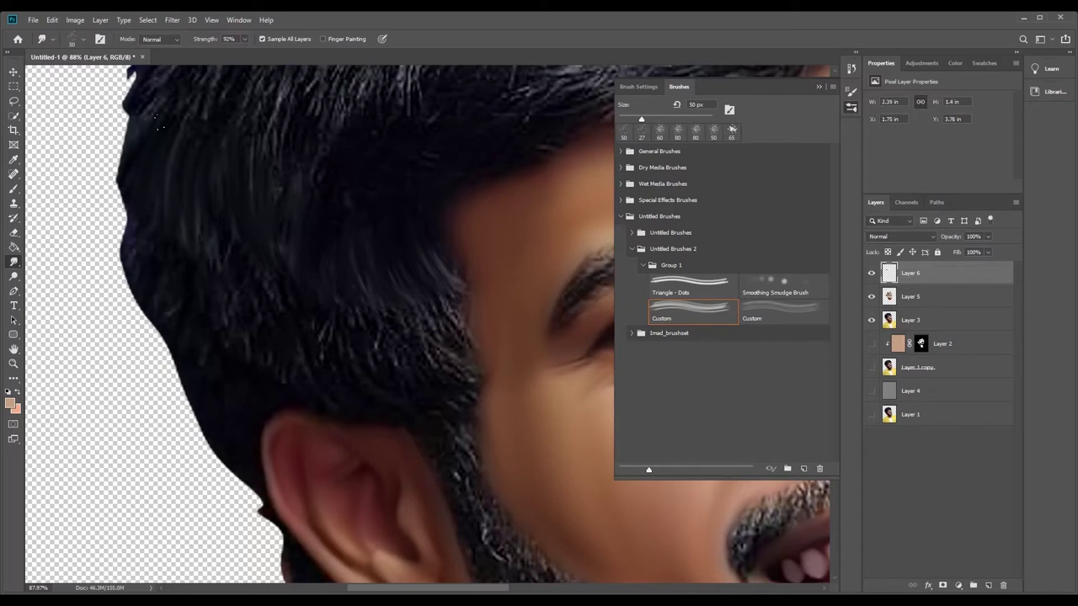
Smudge the side hair edge outward and darken the hair strands down toward the ear.
{"action": "left_click_drag", "start_coordinate": [139, 120], "coordinate": [138, 217]}
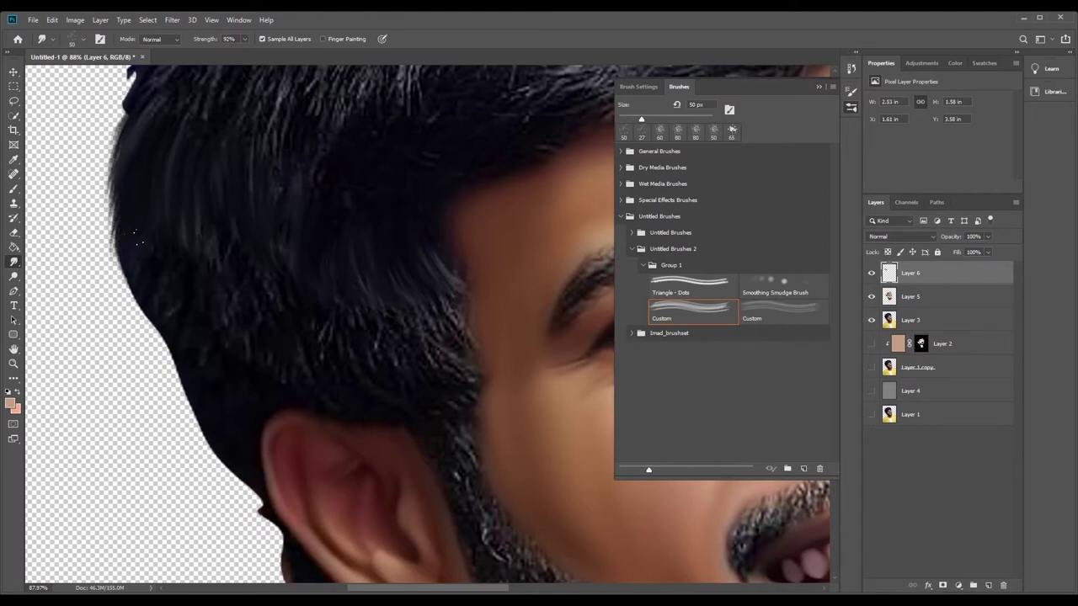
{"action": "left_click_drag", "start_coordinate": [141, 295], "coordinate": [141, 294]}
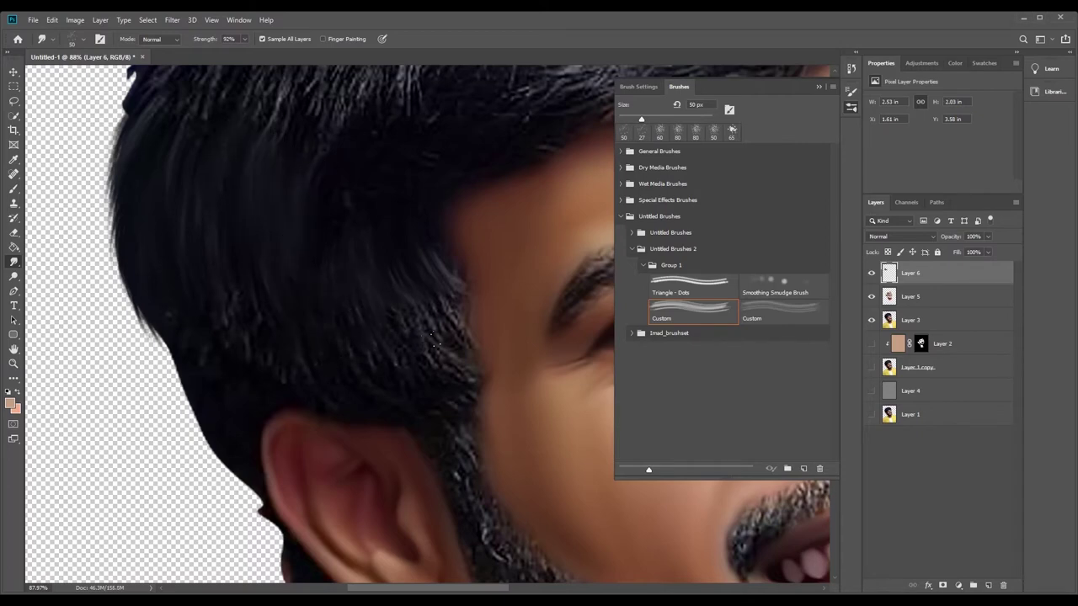
{"action": "mouse_move", "coordinate": [435, 343]}
{"action": "left_mouse_down"}
{"action": "mouse_move", "coordinate": [456, 341]}
{"action": "mouse_move", "coordinate": [436, 359]}
{"action": "left_mouse_up"}
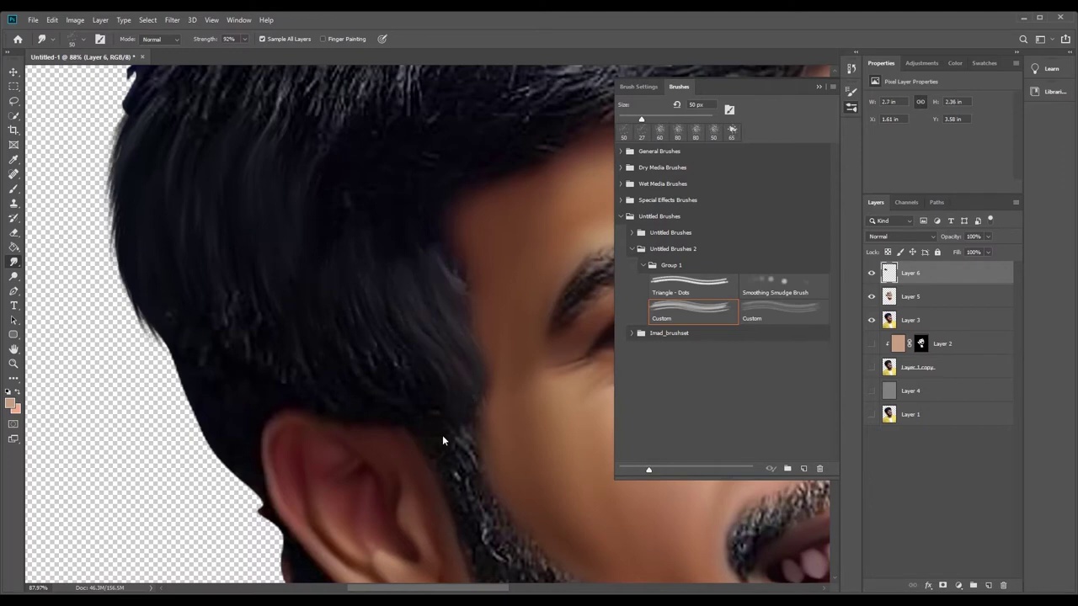
{"action": "left_click_drag", "start_coordinate": [477, 494], "coordinate": [462, 431]}
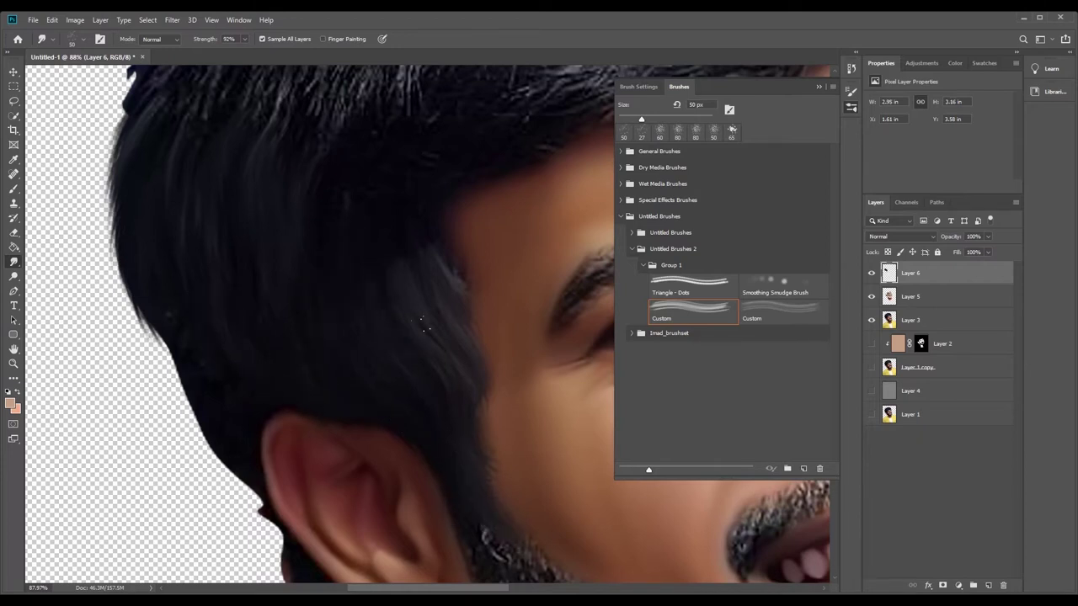
{"action": "left_click_drag", "start_coordinate": [449, 269], "coordinate": [428, 244]}
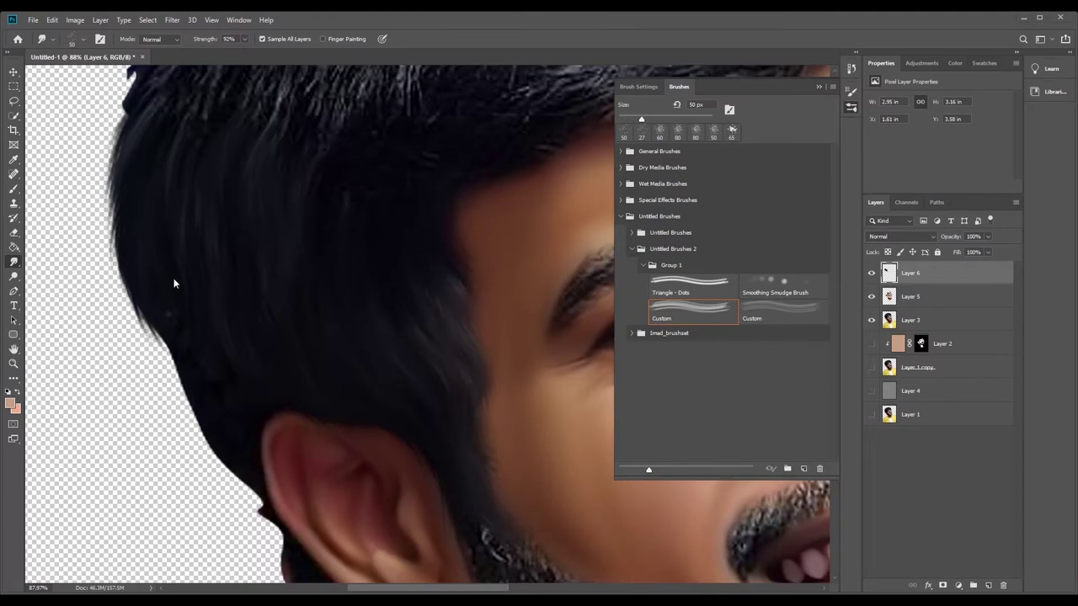
{"action": "left_click_drag", "start_coordinate": [174, 284], "coordinate": [233, 364]}
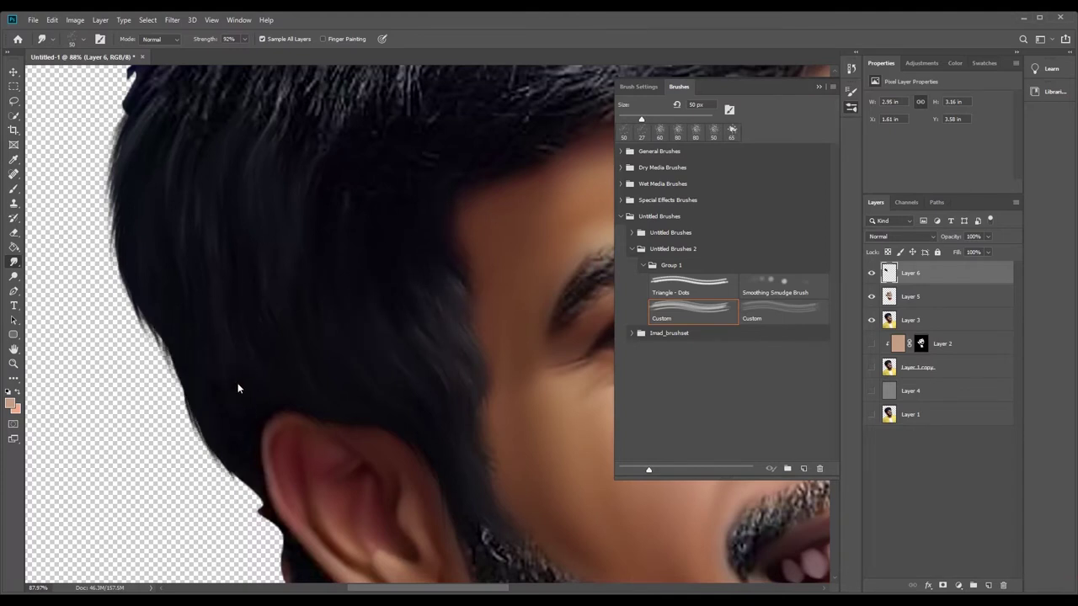
{"action": "left_click_drag", "start_coordinate": [261, 512], "coordinate": [221, 465]}
{"action": "left_click_drag", "start_coordinate": [143, 313], "coordinate": [240, 493]}
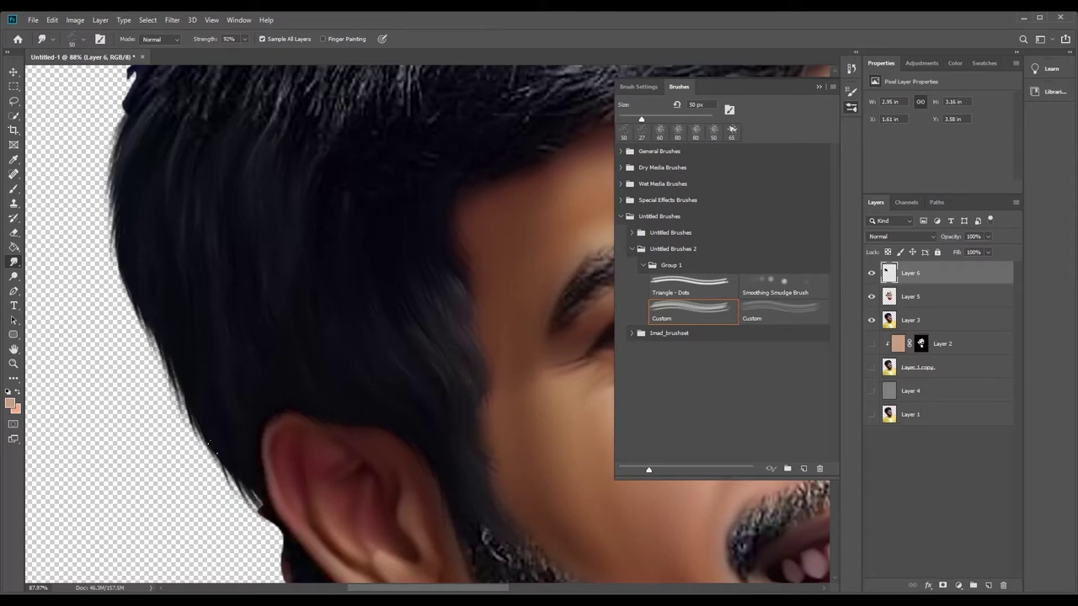
Smudge the hair edge above the forehead and eyebrow into darker, smoother strokes.
{"action": "scroll", "coordinate": [808, 286], "scroll_direction": "up", "scroll_amount": 3}
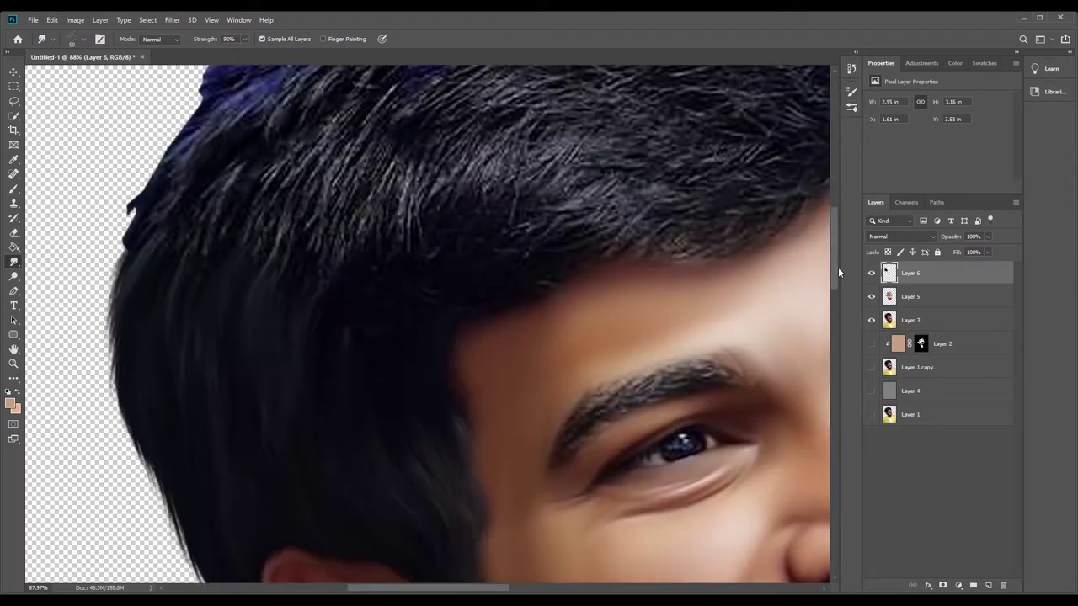
{"action": "scroll", "coordinate": [808, 286], "scroll_direction": "up", "scroll_amount": 3}
{"action": "left_click_drag", "start_coordinate": [717, 347], "coordinate": [640, 327]}
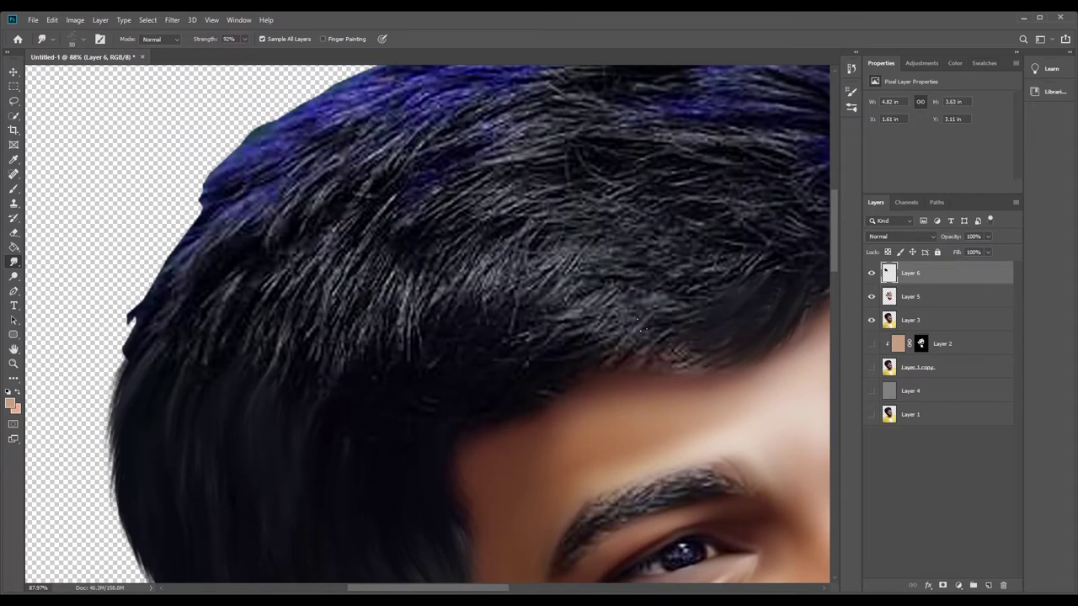
{"action": "left_click_drag", "start_coordinate": [769, 321], "coordinate": [715, 346]}
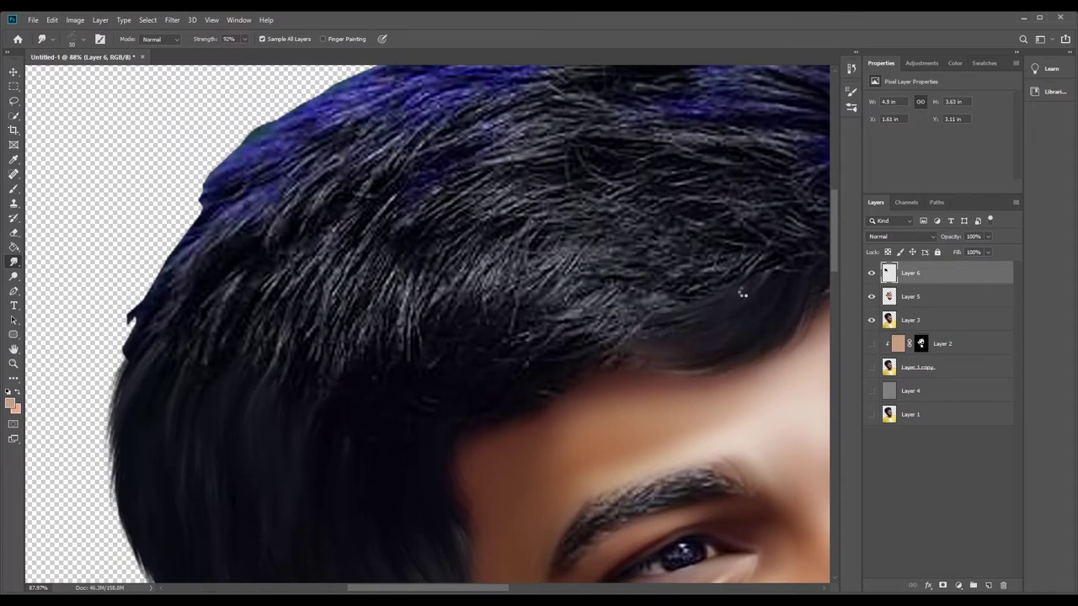
{"action": "left_click_drag", "start_coordinate": [742, 294], "coordinate": [583, 354]}
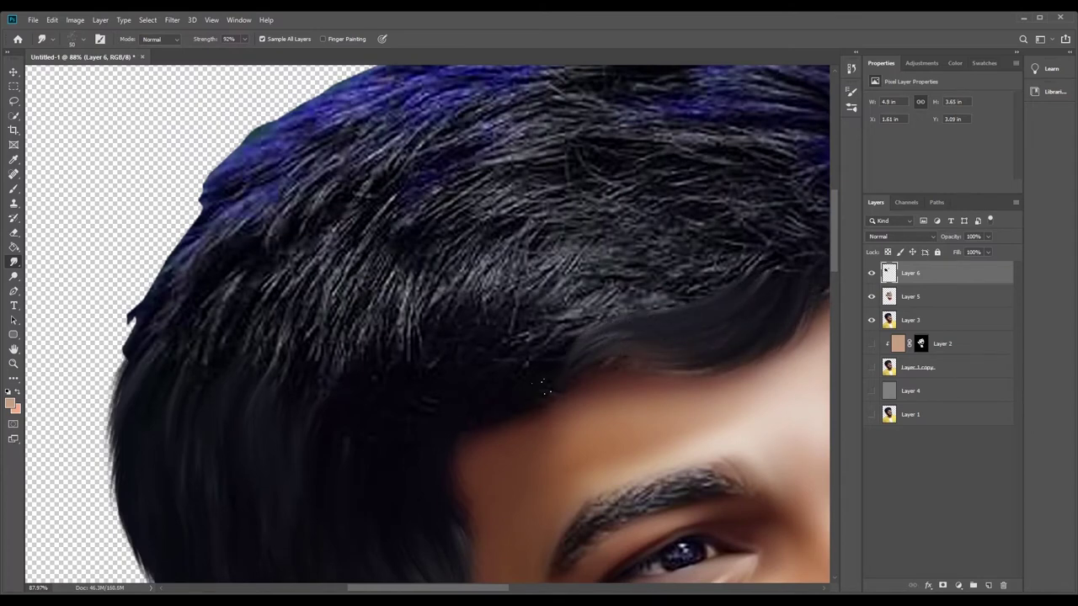
{"action": "left_click_drag", "start_coordinate": [543, 386], "coordinate": [712, 335]}
{"action": "left_click_drag", "start_coordinate": [608, 360], "coordinate": [596, 316]}
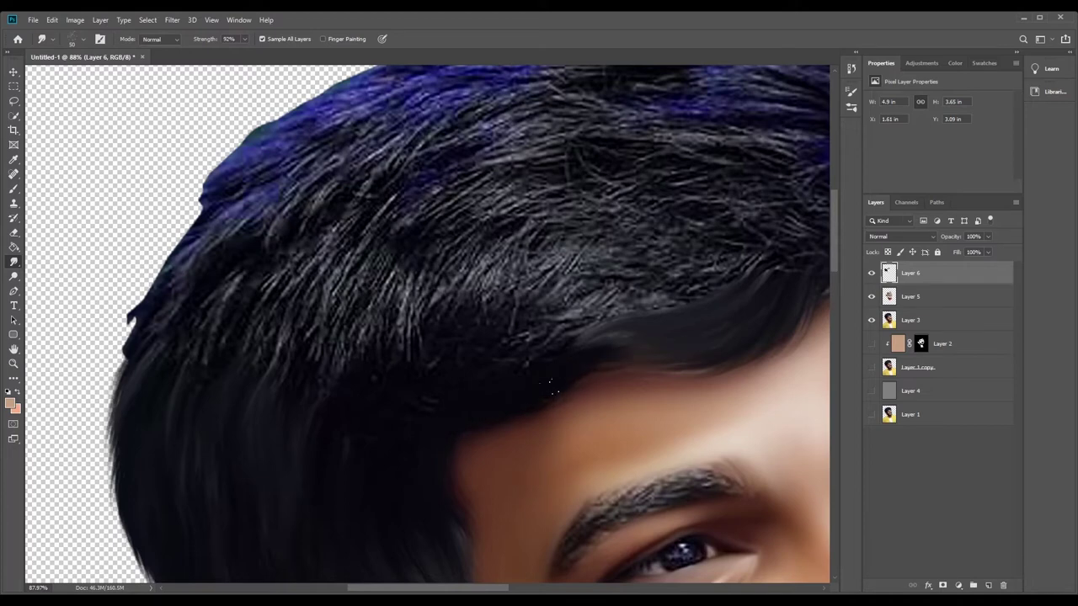
Smear the middle and lower left strands smooth and pull the left hair edge outward.
{"action": "mouse_move", "coordinate": [396, 257]}
{"action": "left_mouse_down"}
{"action": "mouse_move", "coordinate": [320, 278]}
{"action": "mouse_move", "coordinate": [370, 270]}
{"action": "mouse_move", "coordinate": [328, 319]}
{"action": "mouse_move", "coordinate": [285, 295]}
{"action": "mouse_move", "coordinate": [217, 325]}
{"action": "mouse_move", "coordinate": [234, 298]}
{"action": "mouse_move", "coordinate": [168, 373]}
{"action": "left_mouse_up"}
{"action": "mouse_move", "coordinate": [210, 280]}
{"action": "left_mouse_down"}
{"action": "mouse_move", "coordinate": [181, 236]}
{"action": "mouse_move", "coordinate": [143, 311]}
{"action": "left_mouse_up"}
{"action": "mouse_move", "coordinate": [132, 387]}
{"action": "left_mouse_down"}
{"action": "mouse_move", "coordinate": [118, 337]}
{"action": "mouse_move", "coordinate": [111, 396]}
{"action": "left_mouse_up"}
{"action": "mouse_move", "coordinate": [249, 220]}
{"action": "left_mouse_down"}
{"action": "mouse_move", "coordinate": [202, 270]}
{"action": "mouse_move", "coordinate": [266, 215]}
{"action": "mouse_move", "coordinate": [233, 366]}
{"action": "mouse_move", "coordinate": [291, 303]}
{"action": "mouse_move", "coordinate": [286, 319]}
{"action": "left_mouse_up"}
{"action": "mouse_move", "coordinate": [281, 383]}
{"action": "left_mouse_down"}
{"action": "mouse_move", "coordinate": [295, 371]}
{"action": "mouse_move", "coordinate": [333, 379]}
{"action": "mouse_move", "coordinate": [358, 362]}
{"action": "mouse_move", "coordinate": [331, 421]}
{"action": "left_mouse_up"}
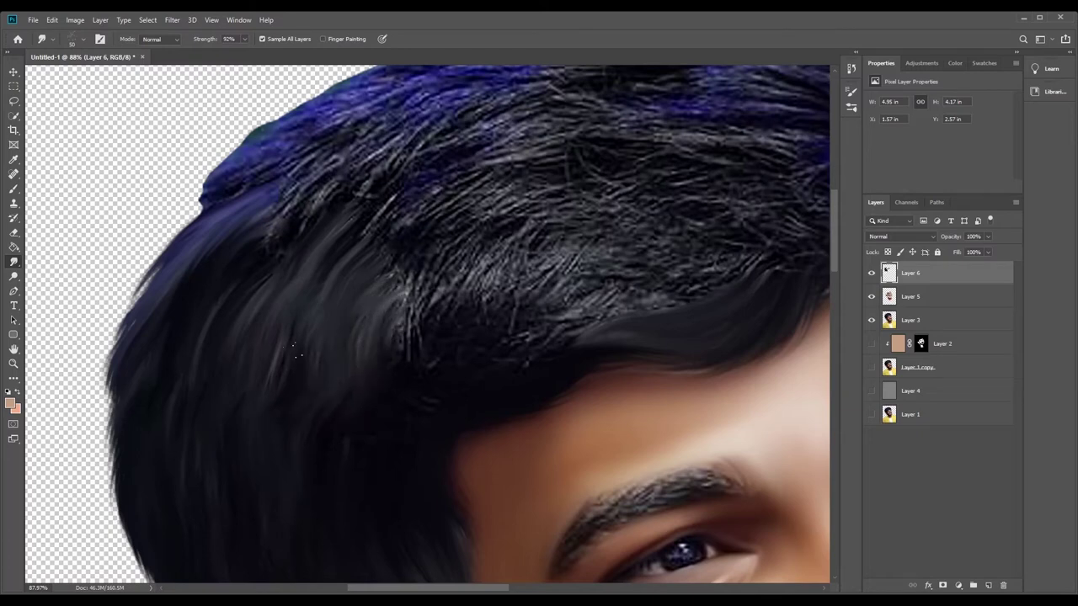
{"action": "left_click_drag", "start_coordinate": [390, 293], "coordinate": [414, 410]}
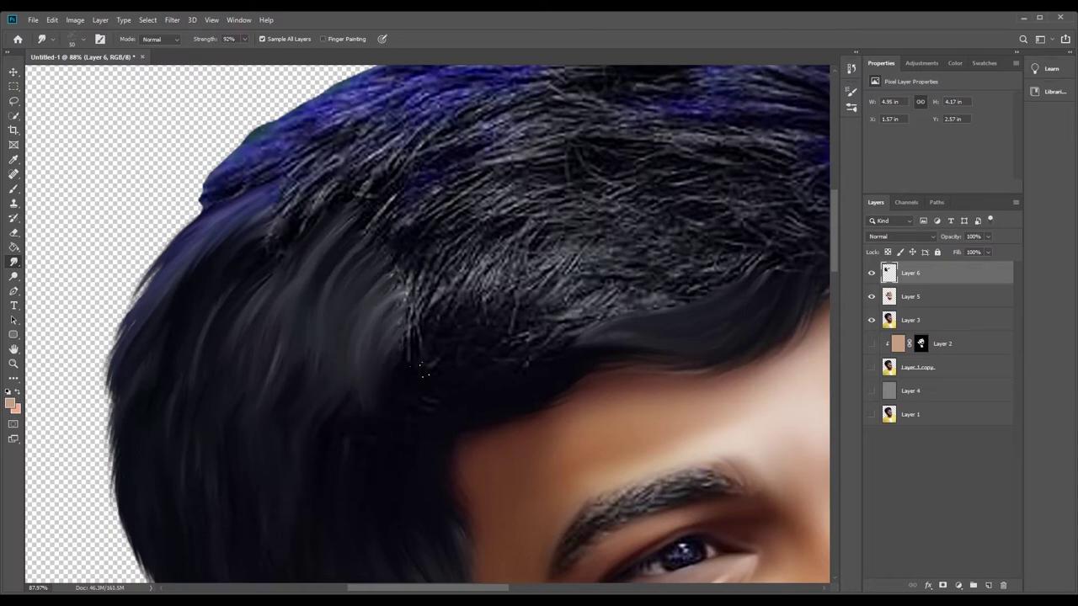
Turn the upper-left strands into diagonal streaks and push the top-left and blue edge outward.
{"action": "left_click_drag", "start_coordinate": [351, 189], "coordinate": [282, 253]}
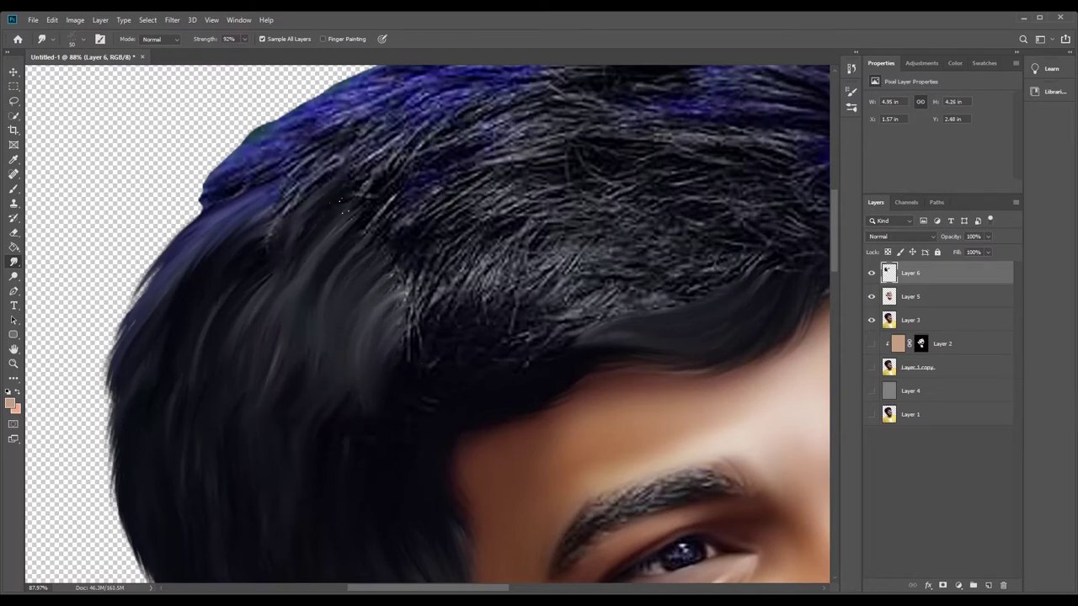
{"action": "left_click_drag", "start_coordinate": [328, 164], "coordinate": [248, 261]}
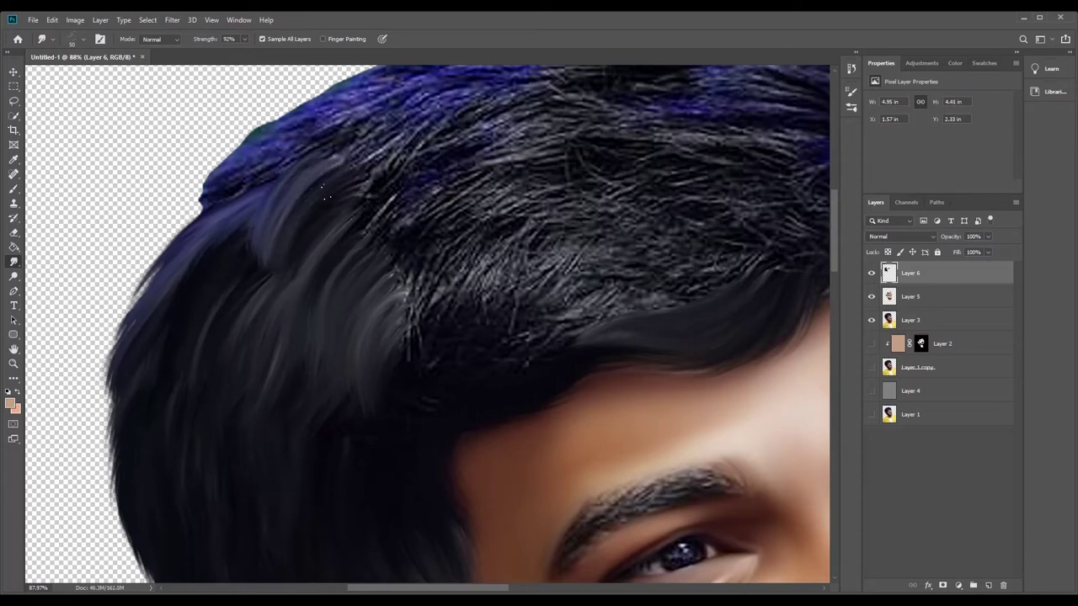
{"action": "left_click_drag", "start_coordinate": [371, 190], "coordinate": [295, 264]}
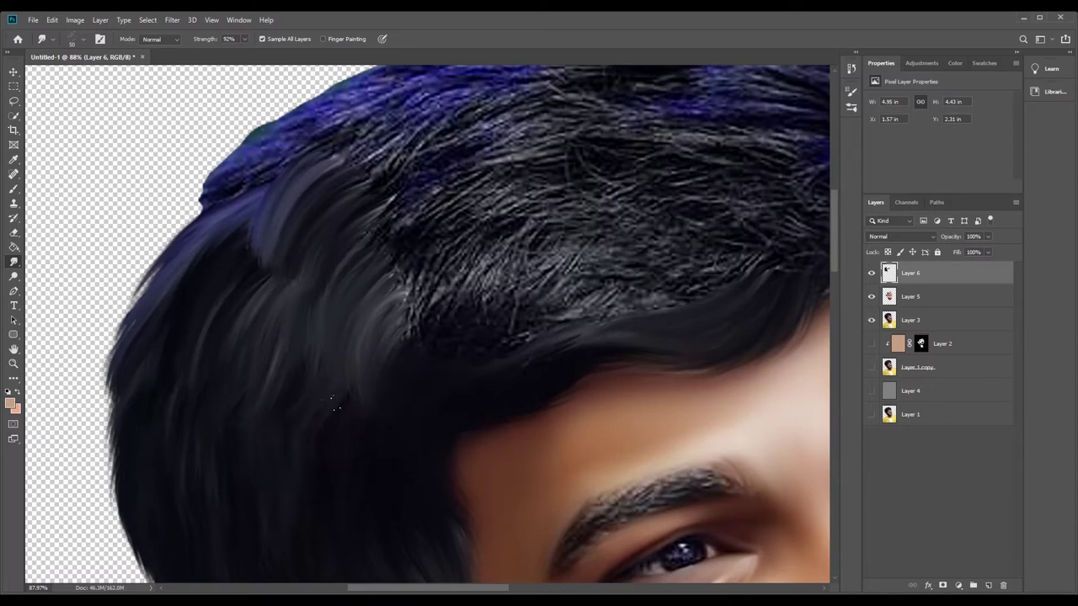
{"action": "left_click_drag", "start_coordinate": [288, 145], "coordinate": [164, 249]}
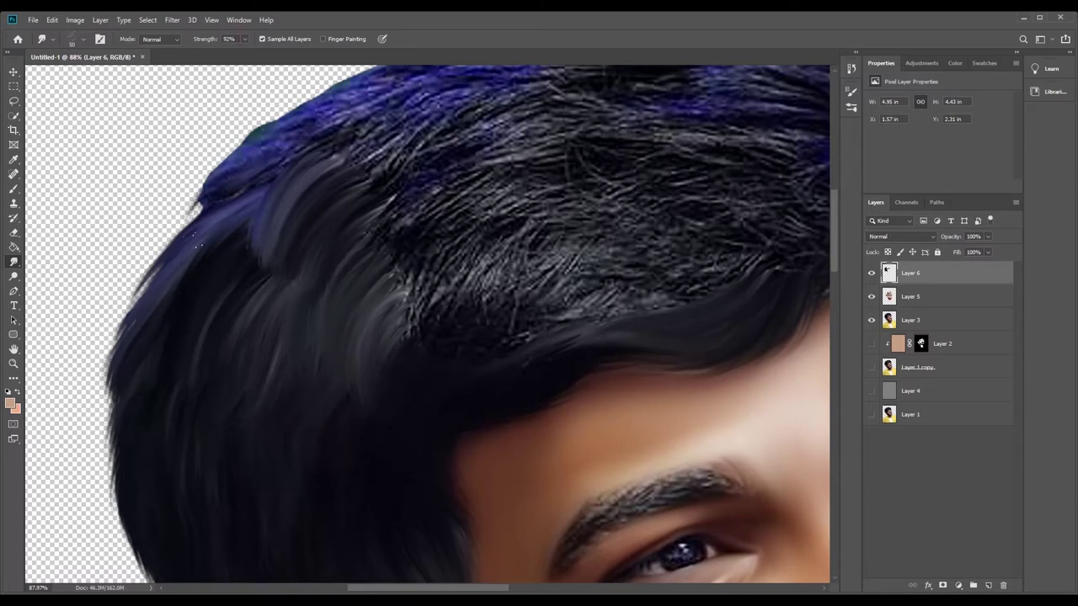
{"action": "left_click_drag", "start_coordinate": [318, 118], "coordinate": [183, 187]}
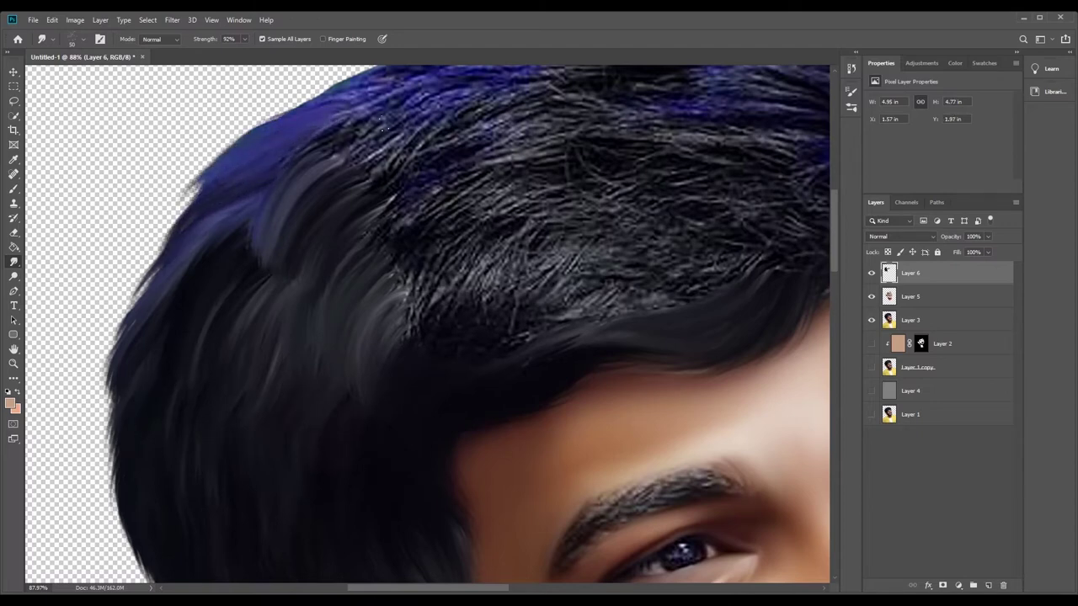
{"action": "left_click_drag", "start_coordinate": [216, 242], "coordinate": [152, 278]}
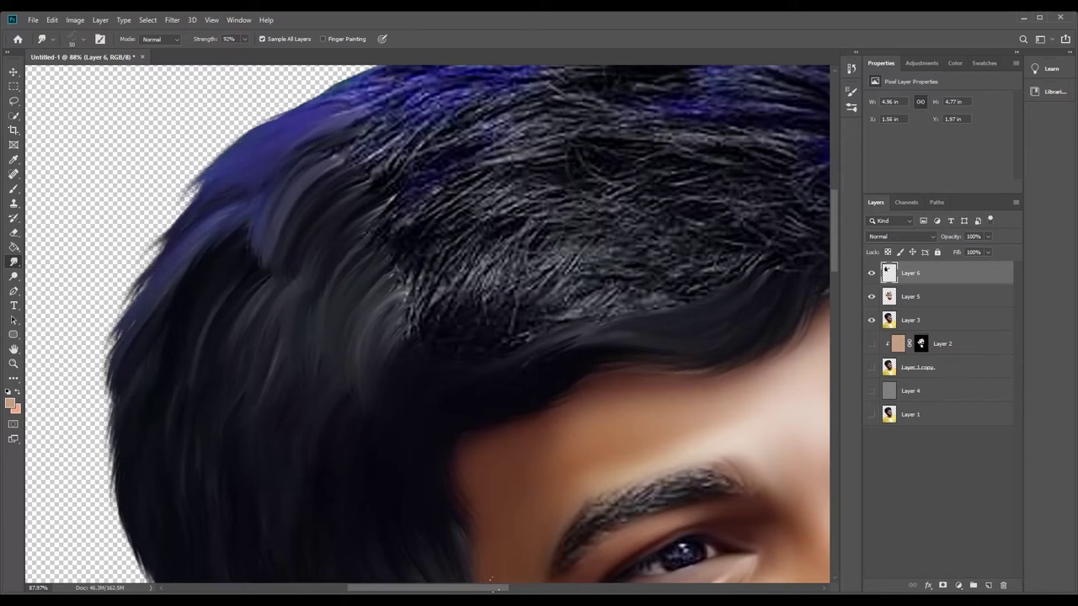
{"action": "left_click_drag", "start_coordinate": [493, 587], "coordinate": [535, 587]}
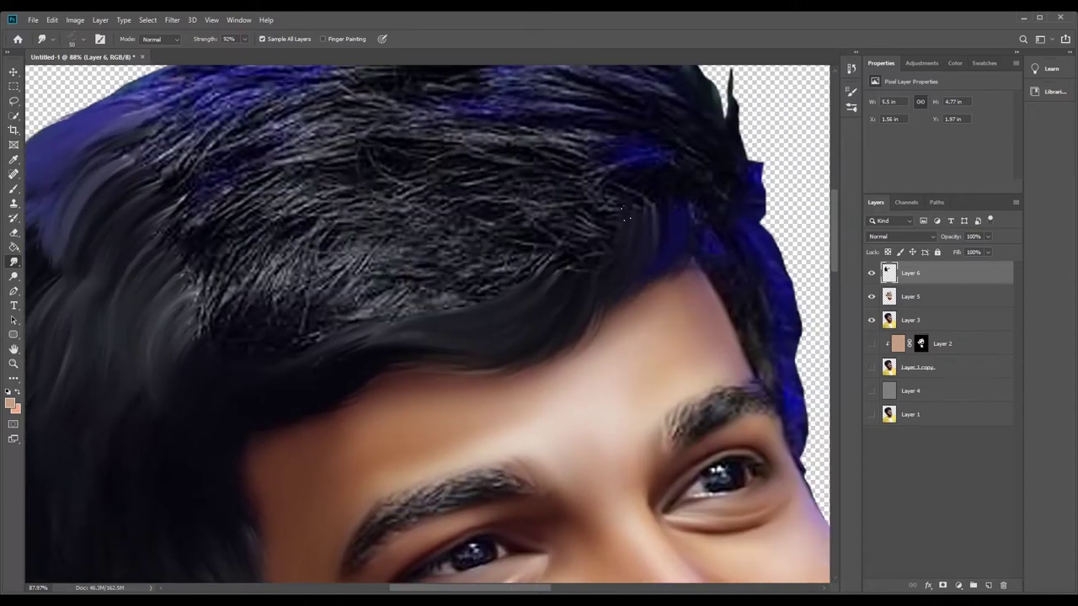
Smooth and darken the hair texture across the front and top, blending the left hair-skin edge.
{"action": "mouse_move", "coordinate": [626, 215]}
{"action": "left_mouse_down"}
{"action": "mouse_move", "coordinate": [337, 278]}
{"action": "mouse_move", "coordinate": [510, 238]}
{"action": "left_mouse_up"}
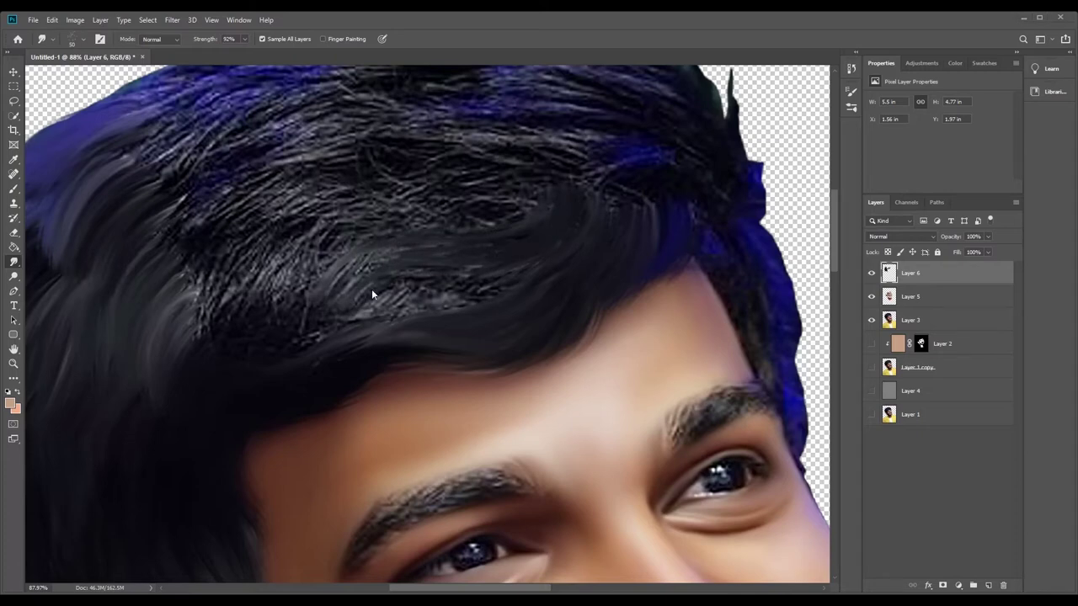
{"action": "left_click_drag", "start_coordinate": [363, 350], "coordinate": [416, 340]}
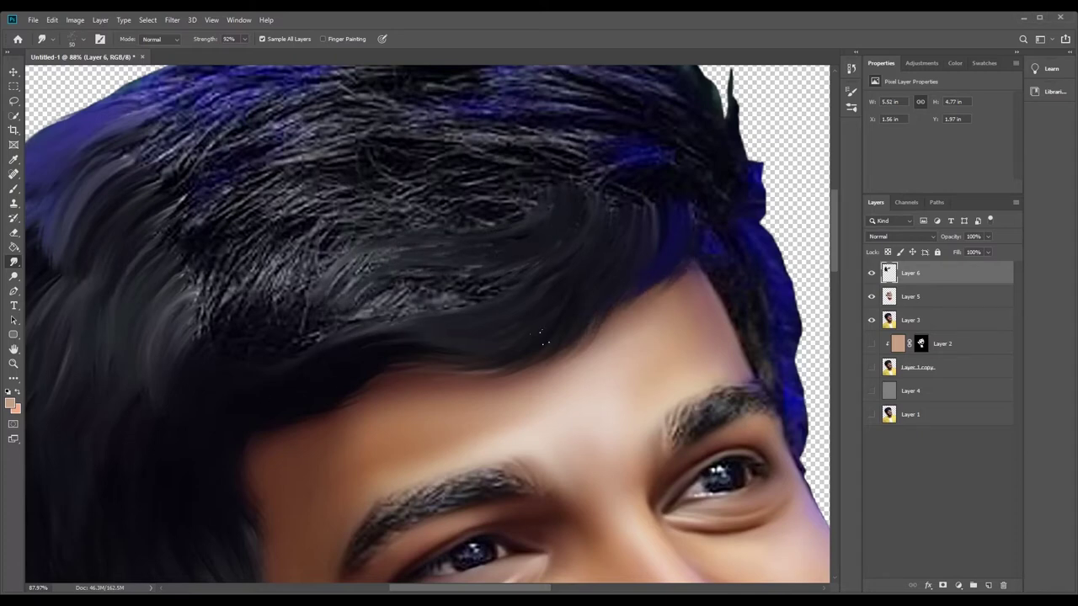
{"action": "left_click_drag", "start_coordinate": [266, 433], "coordinate": [251, 522]}
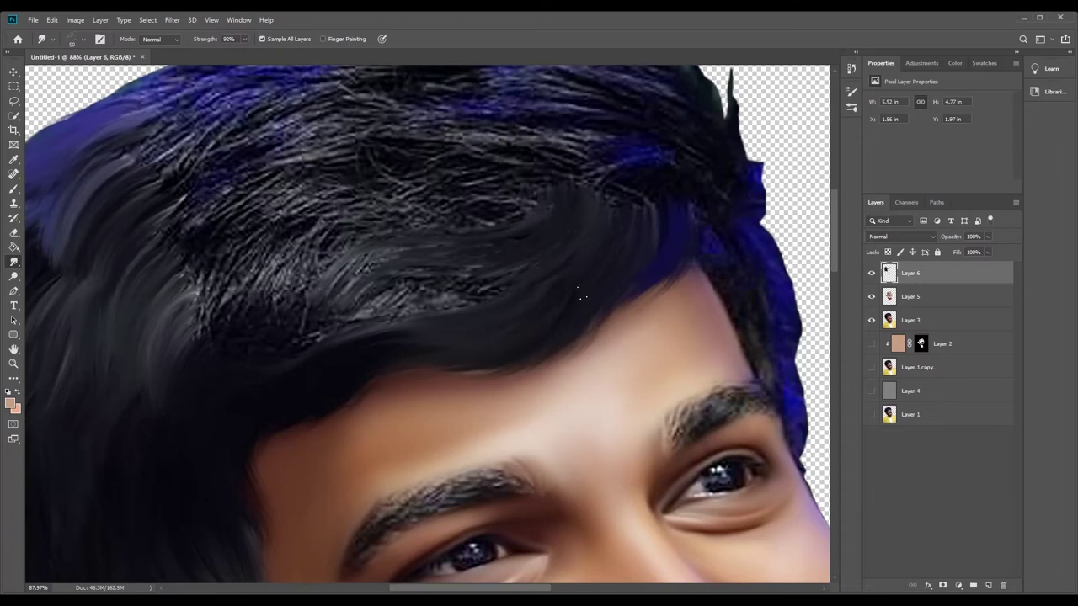
{"action": "mouse_move", "coordinate": [488, 245]}
{"action": "left_mouse_down"}
{"action": "mouse_move", "coordinate": [509, 206]}
{"action": "mouse_move", "coordinate": [425, 210]}
{"action": "mouse_move", "coordinate": [396, 181]}
{"action": "mouse_move", "coordinate": [334, 166]}
{"action": "mouse_move", "coordinate": [265, 172]}
{"action": "mouse_move", "coordinate": [202, 235]}
{"action": "mouse_move", "coordinate": [173, 189]}
{"action": "mouse_move", "coordinate": [206, 130]}
{"action": "mouse_move", "coordinate": [101, 189]}
{"action": "left_mouse_up"}
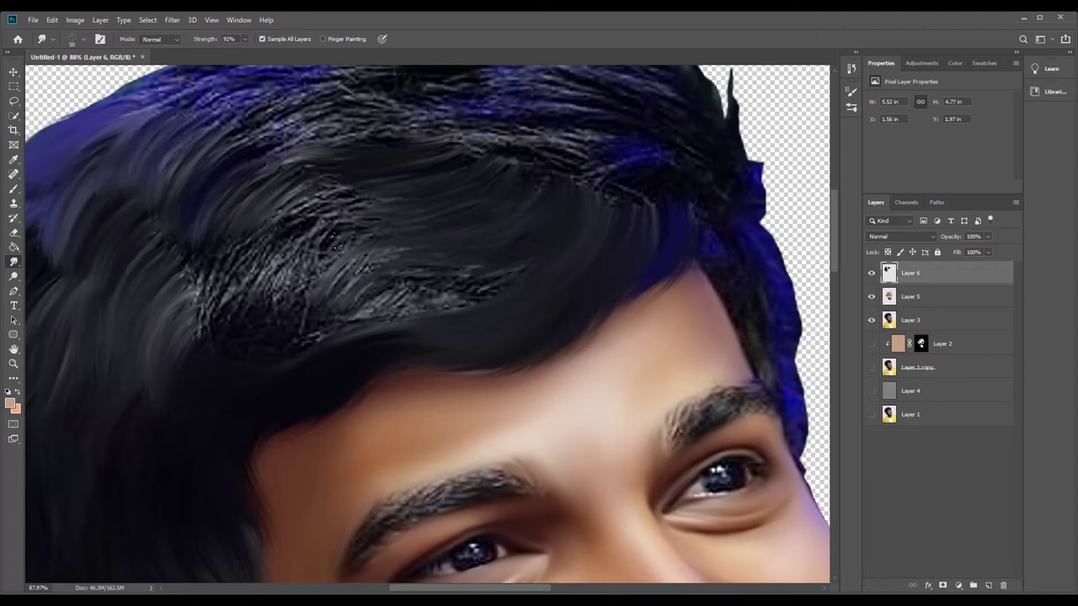
{"action": "mouse_move", "coordinate": [362, 190]}
{"action": "left_mouse_down"}
{"action": "mouse_move", "coordinate": [328, 228]}
{"action": "mouse_move", "coordinate": [284, 166]}
{"action": "mouse_move", "coordinate": [217, 144]}
{"action": "left_mouse_up"}
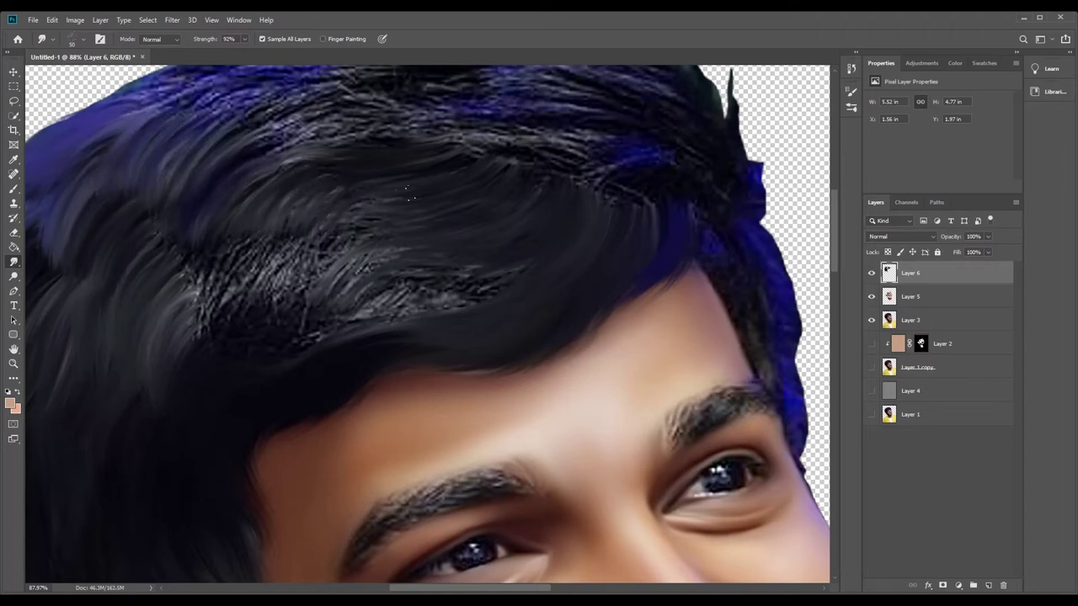
{"action": "mouse_move", "coordinate": [409, 194]}
{"action": "left_mouse_down"}
{"action": "mouse_move", "coordinate": [315, 221]}
{"action": "mouse_move", "coordinate": [253, 172]}
{"action": "mouse_move", "coordinate": [269, 286]}
{"action": "mouse_move", "coordinate": [341, 298]}
{"action": "mouse_move", "coordinate": [476, 286]}
{"action": "mouse_move", "coordinate": [421, 306]}
{"action": "left_mouse_up"}
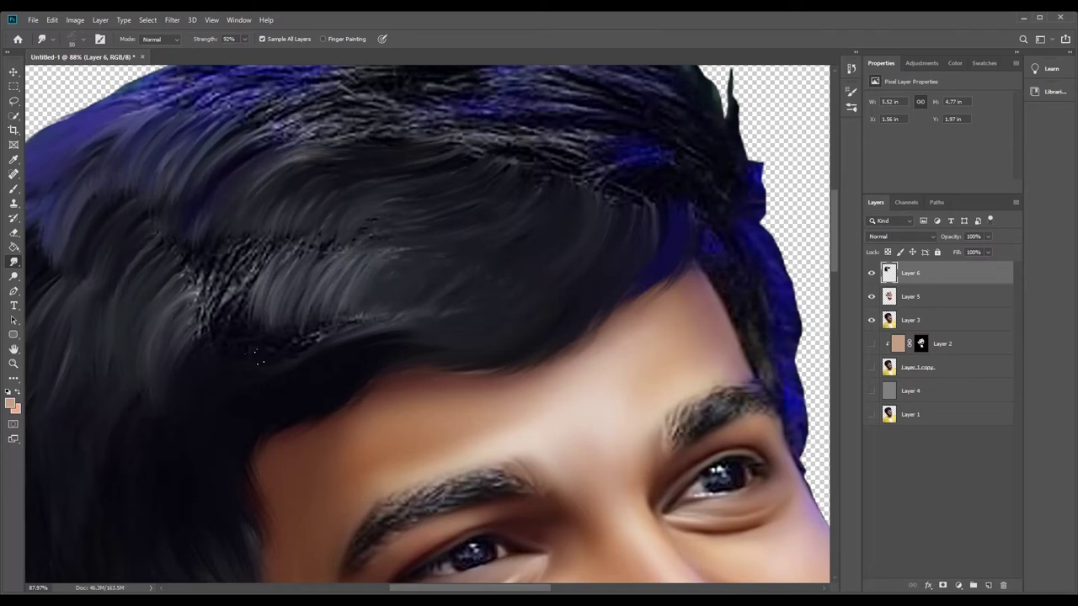
Blend the hairline above the forehead, smooth middle strands, and extend the right blue edge downward.
{"action": "mouse_move", "coordinate": [256, 356]}
{"action": "left_mouse_down"}
{"action": "mouse_move", "coordinate": [227, 290]}
{"action": "mouse_move", "coordinate": [181, 277]}
{"action": "mouse_move", "coordinate": [206, 333]}
{"action": "mouse_move", "coordinate": [251, 345]}
{"action": "mouse_move", "coordinate": [389, 317]}
{"action": "mouse_move", "coordinate": [271, 344]}
{"action": "left_mouse_up"}
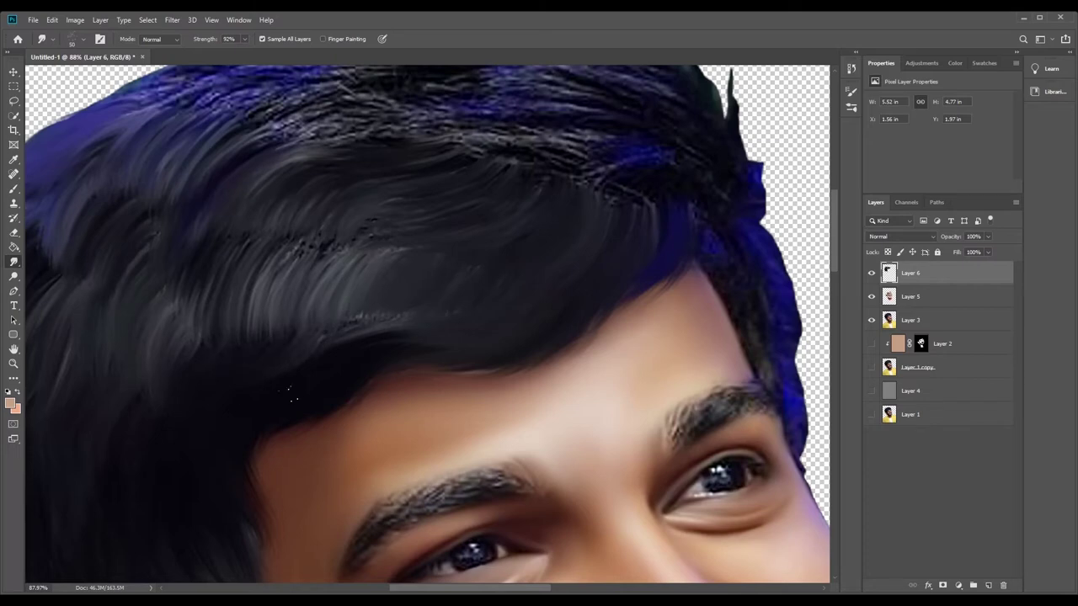
{"action": "mouse_move", "coordinate": [291, 394]}
{"action": "left_mouse_down"}
{"action": "mouse_move", "coordinate": [318, 341]}
{"action": "mouse_move", "coordinate": [410, 349]}
{"action": "left_mouse_up"}
{"action": "left_click_drag", "start_coordinate": [356, 393], "coordinate": [268, 419]}
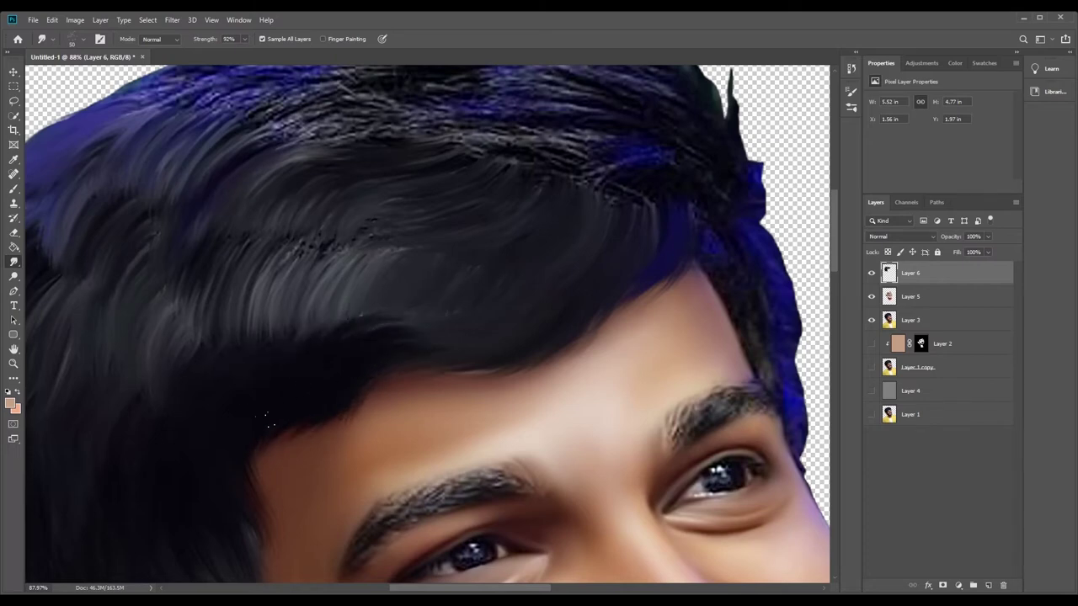
{"action": "mouse_move", "coordinate": [684, 244]}
{"action": "left_mouse_down"}
{"action": "mouse_move", "coordinate": [556, 362]}
{"action": "mouse_move", "coordinate": [320, 436]}
{"action": "left_mouse_up"}
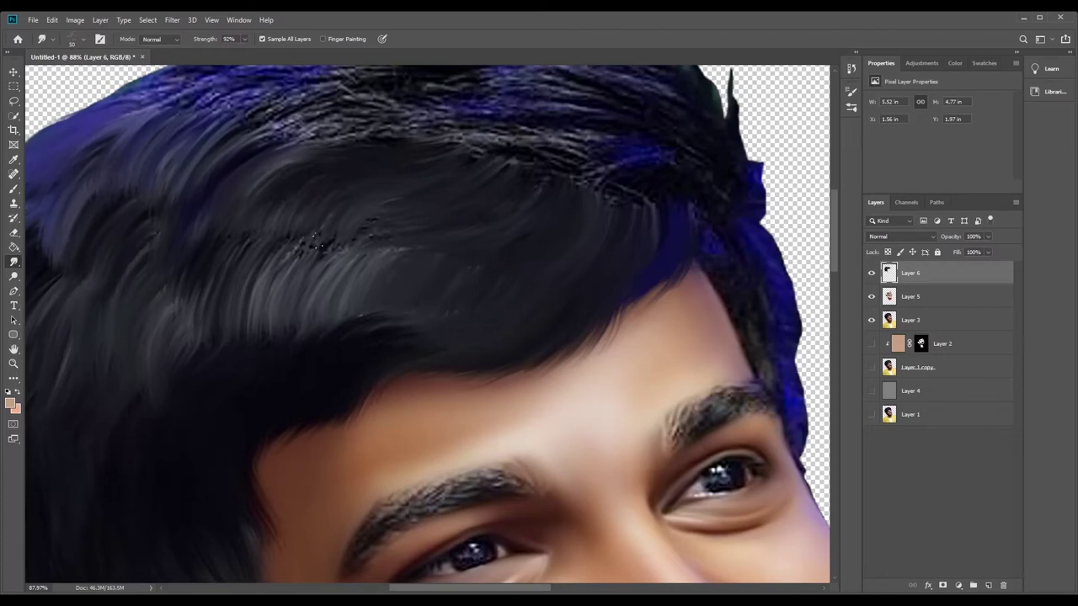
{"action": "left_click_drag", "start_coordinate": [331, 259], "coordinate": [419, 329]}
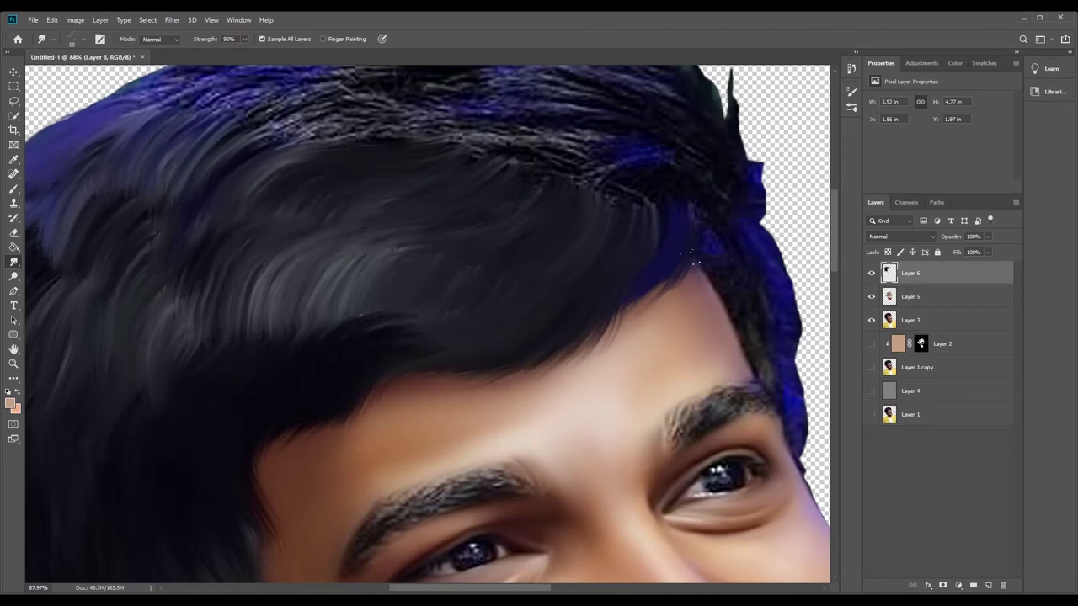
{"action": "mouse_move", "coordinate": [772, 269]}
{"action": "left_mouse_down"}
{"action": "mouse_move", "coordinate": [792, 311]}
{"action": "mouse_move", "coordinate": [808, 484]}
{"action": "left_mouse_up"}
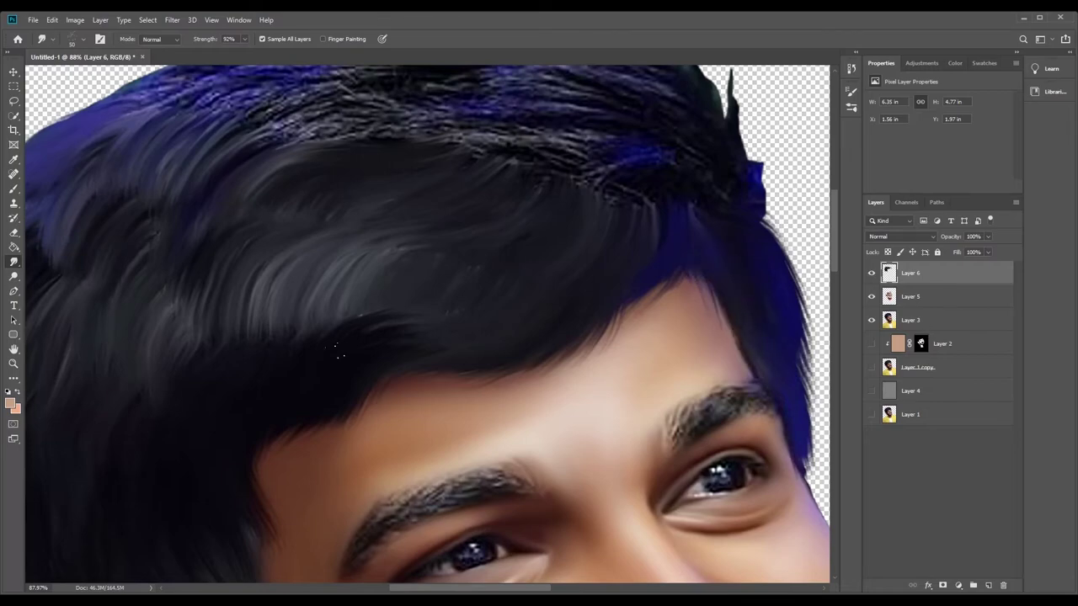
{"action": "key", "text": "z"}
{"action": "mouse_move", "coordinate": [193, 308]}
{"action": "left_mouse_down"}
{"action": "mouse_move", "coordinate": [149, 258]}
{"action": "mouse_move", "coordinate": [62, 283]}
{"action": "left_mouse_up"}
Pull dark strands outward along the top-right and top-left hair edges, covering the blue strip.
{"action": "key", "text": "r"}
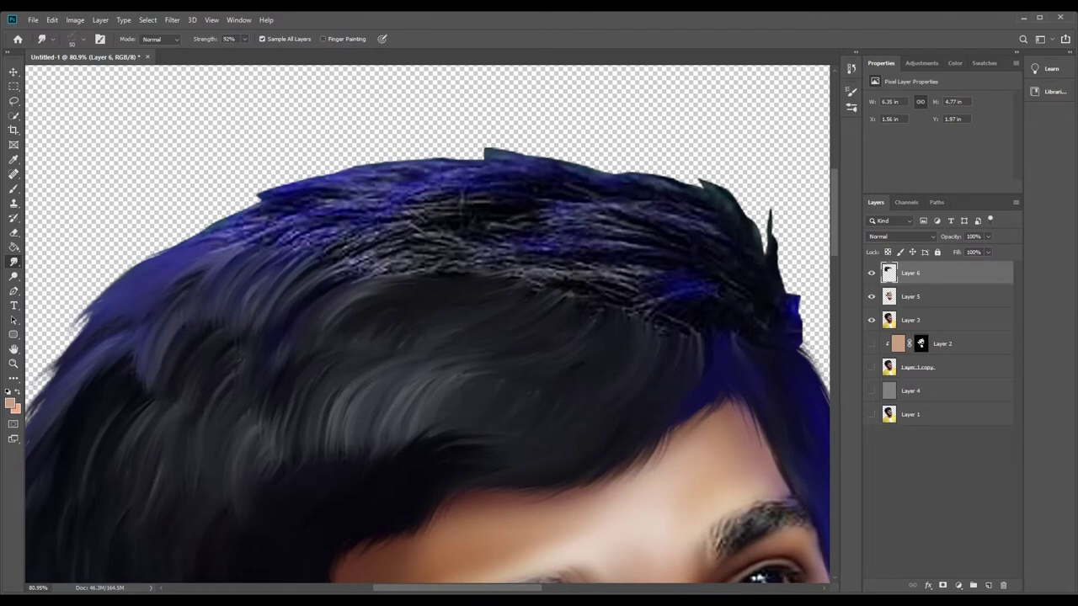
{"action": "left_click_drag", "start_coordinate": [782, 278], "coordinate": [748, 196]}
{"action": "mouse_move", "coordinate": [740, 236]}
{"action": "left_mouse_down"}
{"action": "mouse_move", "coordinate": [707, 168]}
{"action": "mouse_move", "coordinate": [642, 160]}
{"action": "left_mouse_up"}
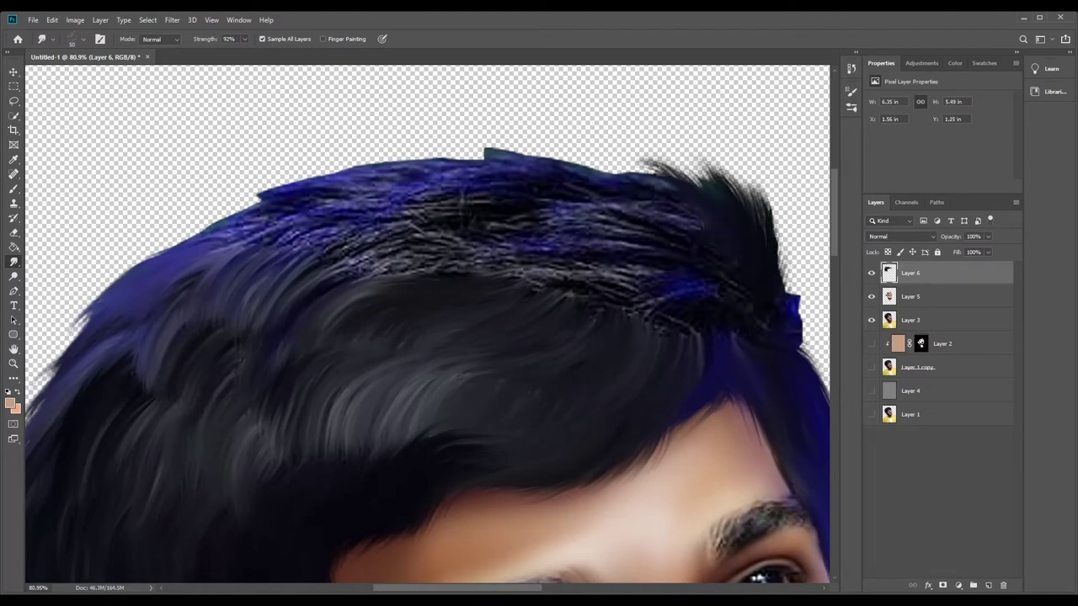
{"action": "left_click_drag", "start_coordinate": [792, 294], "coordinate": [783, 251]}
{"action": "left_click_drag", "start_coordinate": [800, 320], "coordinate": [773, 215]}
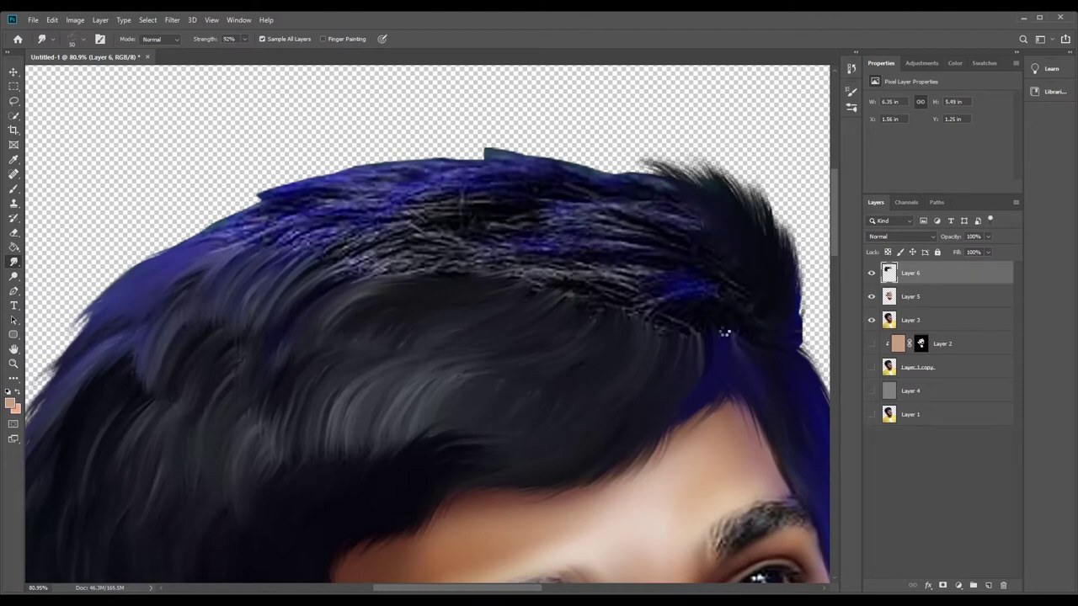
{"action": "mouse_move", "coordinate": [691, 223]}
{"action": "left_mouse_down"}
{"action": "mouse_move", "coordinate": [614, 206]}
{"action": "mouse_move", "coordinate": [607, 160]}
{"action": "left_mouse_up"}
{"action": "mouse_move", "coordinate": [657, 214]}
{"action": "left_mouse_down"}
{"action": "mouse_move", "coordinate": [590, 178]}
{"action": "mouse_move", "coordinate": [501, 156]}
{"action": "mouse_move", "coordinate": [396, 168]}
{"action": "mouse_move", "coordinate": [351, 194]}
{"action": "mouse_move", "coordinate": [244, 192]}
{"action": "left_mouse_up"}
{"action": "mouse_move", "coordinate": [354, 215]}
{"action": "left_mouse_down"}
{"action": "mouse_move", "coordinate": [244, 202]}
{"action": "mouse_move", "coordinate": [144, 254]}
{"action": "left_mouse_up"}
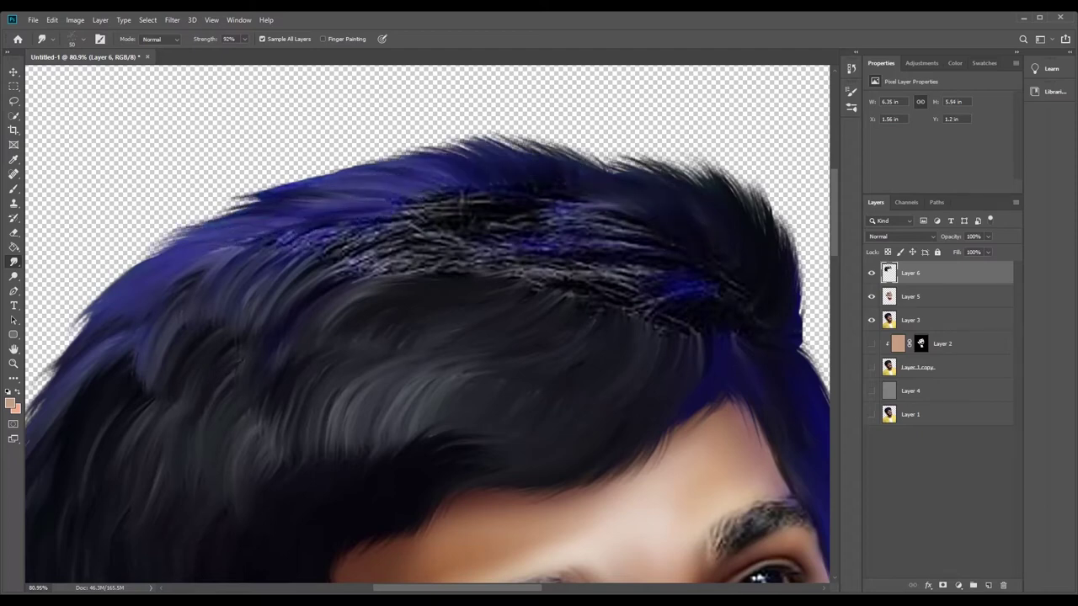
Darken the grey strands across the crown, smoothing them toward the lower left.
{"action": "left_click_drag", "start_coordinate": [572, 182], "coordinate": [413, 206]}
{"action": "mouse_move", "coordinate": [489, 198]}
{"action": "left_mouse_down"}
{"action": "mouse_move", "coordinate": [428, 222]}
{"action": "mouse_move", "coordinate": [398, 252]}
{"action": "left_mouse_up"}
{"action": "left_click_drag", "start_coordinate": [467, 238], "coordinate": [341, 269]}
{"action": "left_click_drag", "start_coordinate": [404, 252], "coordinate": [294, 257]}
{"action": "mouse_move", "coordinate": [395, 223]}
{"action": "left_mouse_down"}
{"action": "mouse_move", "coordinate": [282, 237]}
{"action": "mouse_move", "coordinate": [274, 253]}
{"action": "left_mouse_up"}
{"action": "left_click_drag", "start_coordinate": [389, 253], "coordinate": [320, 281]}
{"action": "left_click_drag", "start_coordinate": [404, 274], "coordinate": [338, 283]}
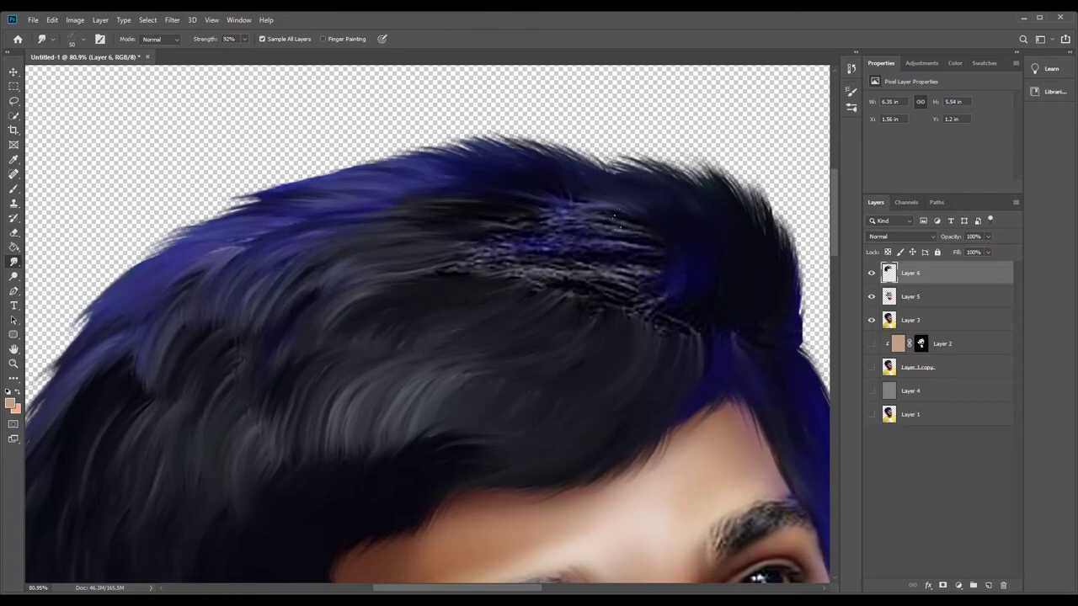
Smooth the speckled strands along the parting and darken the right hair edge and hairline.
{"action": "mouse_move", "coordinate": [615, 216]}
{"action": "left_mouse_down"}
{"action": "mouse_move", "coordinate": [589, 231]}
{"action": "mouse_move", "coordinate": [610, 269]}
{"action": "mouse_move", "coordinate": [576, 261]}
{"action": "left_mouse_up"}
{"action": "left_click_drag", "start_coordinate": [581, 215], "coordinate": [517, 222]}
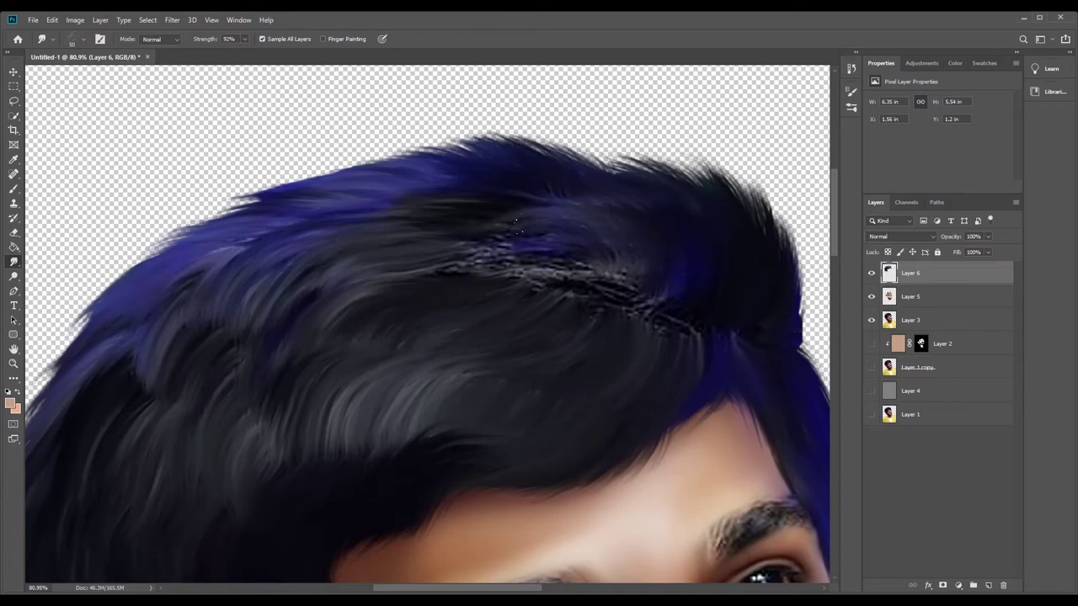
{"action": "left_click_drag", "start_coordinate": [590, 263], "coordinate": [543, 278]}
{"action": "left_click_drag", "start_coordinate": [635, 267], "coordinate": [604, 303]}
{"action": "left_click_drag", "start_coordinate": [509, 235], "coordinate": [459, 252]}
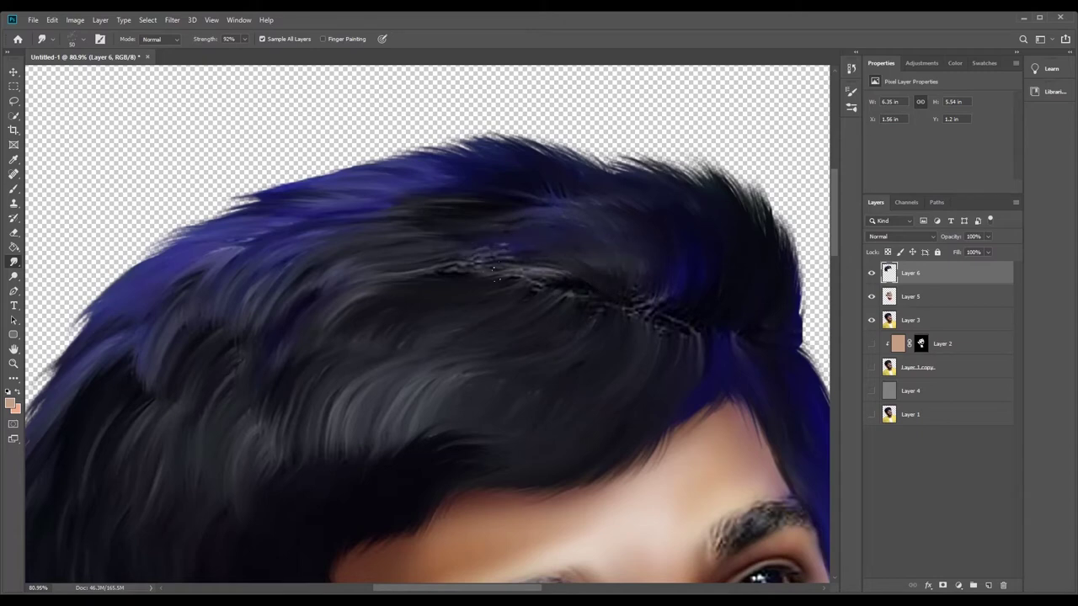
{"action": "left_click_drag", "start_coordinate": [568, 269], "coordinate": [404, 271]}
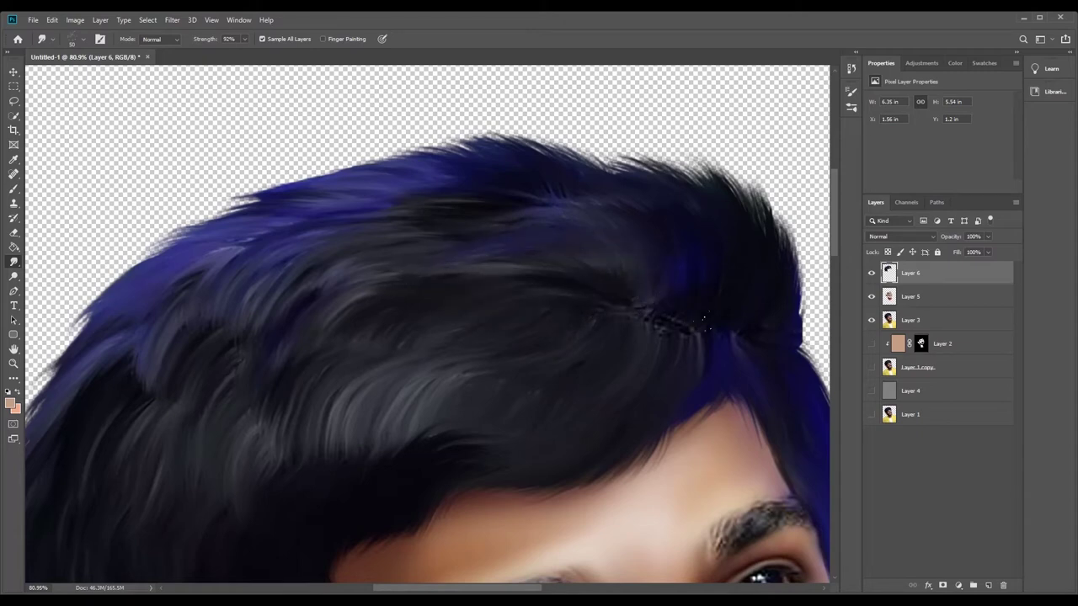
{"action": "left_click_drag", "start_coordinate": [778, 305], "coordinate": [806, 270]}
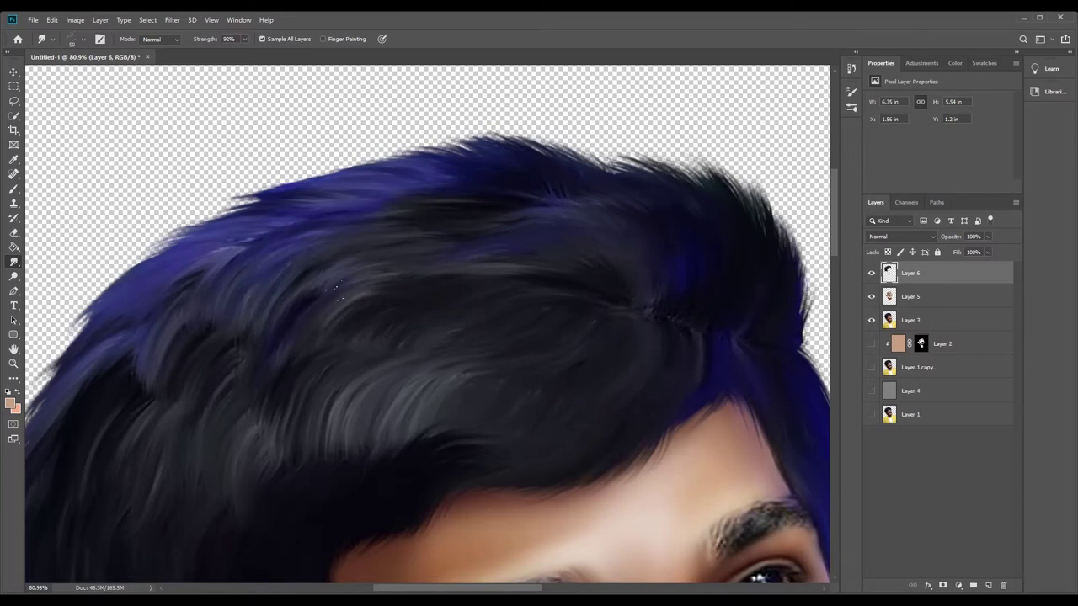
{"action": "left_click_drag", "start_coordinate": [337, 292], "coordinate": [349, 318]}
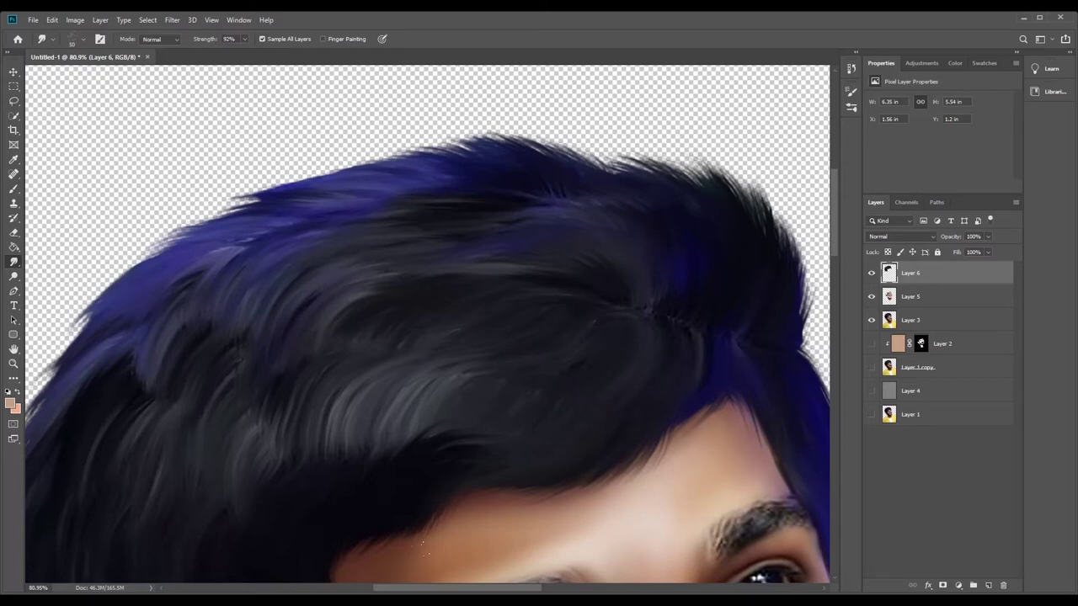
{"action": "left_click_drag", "start_coordinate": [703, 411], "coordinate": [652, 454]}
Add a new layer above Layer 6 and paint black over the blue-tinted hair.
{"action": "key", "text": "z"}
{"action": "scroll", "coordinate": [132, 440], "scroll_direction": "down", "scroll_amount": 5}
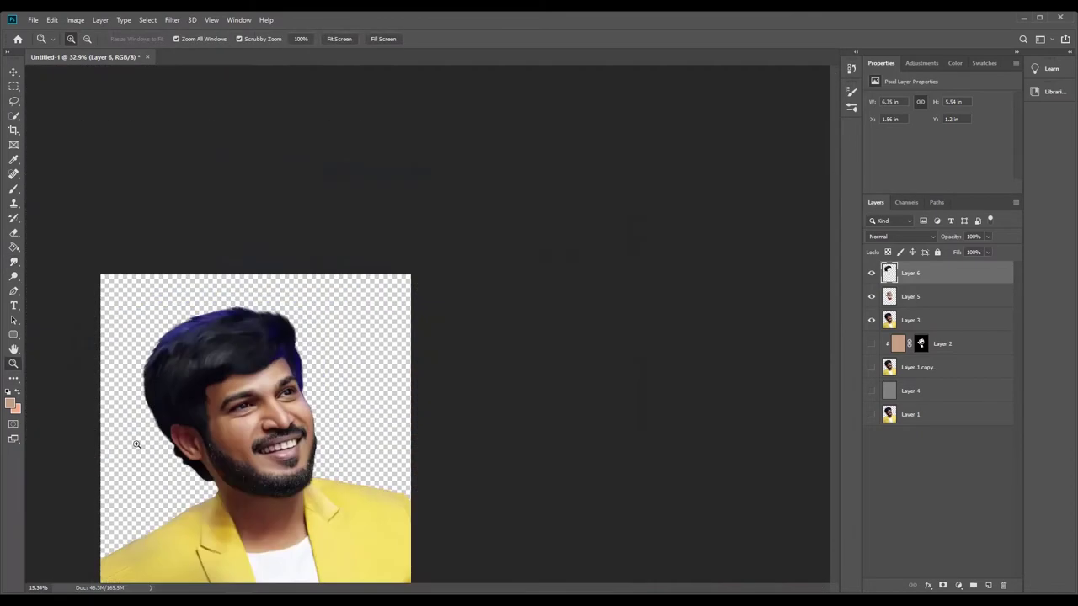
{"action": "scroll", "coordinate": [373, 89], "scroll_direction": "up", "scroll_amount": 3}
{"action": "key", "text": "ctrl+shift+alt+n"}
{"action": "key", "text": "b"}
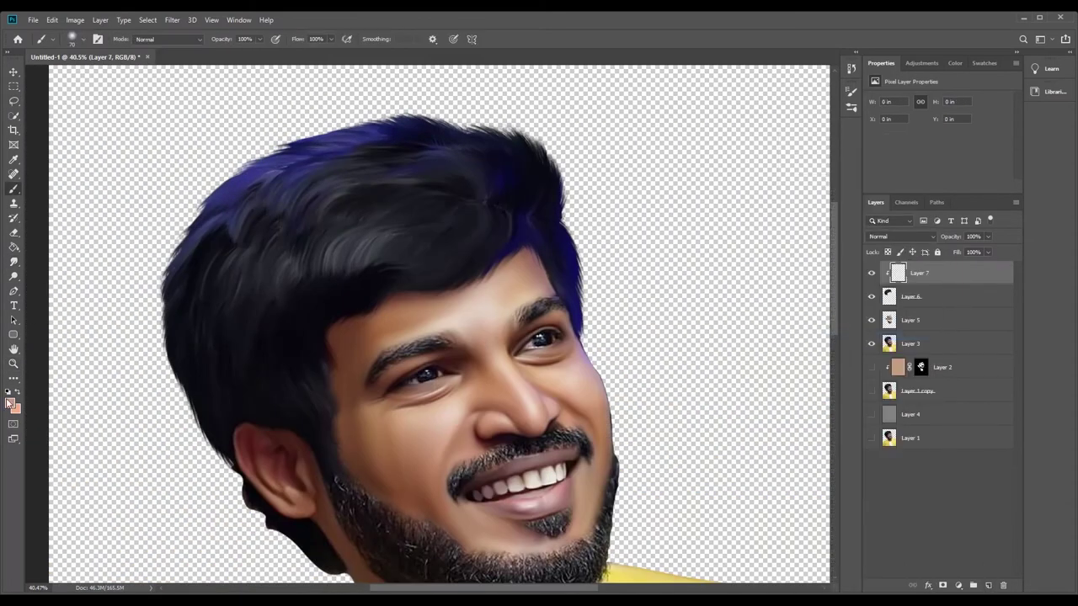
{"action": "mouse_move", "coordinate": [284, 221]}
{"action": "left_mouse_down"}
{"action": "mouse_move", "coordinate": [300, 144]}
{"action": "mouse_move", "coordinate": [488, 105]}
{"action": "mouse_move", "coordinate": [613, 214]}
{"action": "left_mouse_up"}
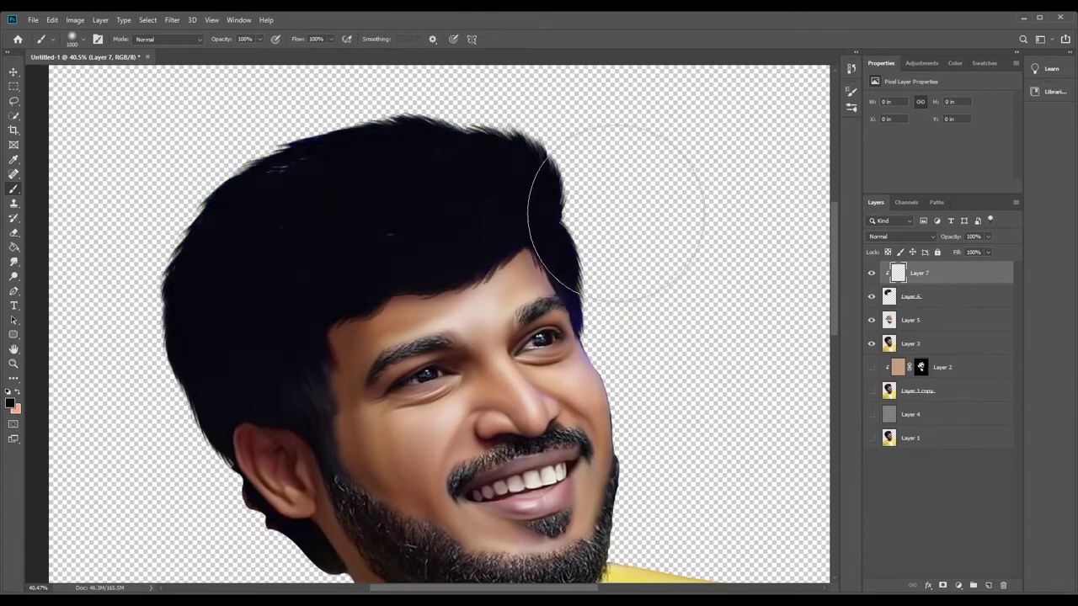
Set the black hair layer to 75% opacity and cycle its blend mode to Hard Mix.
{"action": "key", "text": "z"}
{"action": "scroll", "coordinate": [241, 120], "scroll_direction": "up", "scroll_amount": 5}
{"action": "scroll", "coordinate": [361, 113], "scroll_direction": "down", "scroll_amount": 5}
{"action": "scroll", "coordinate": [361, 113], "scroll_direction": "up", "scroll_amount": 2}
{"action": "key", "text": "7"}
{"action": "key", "text": "5"}
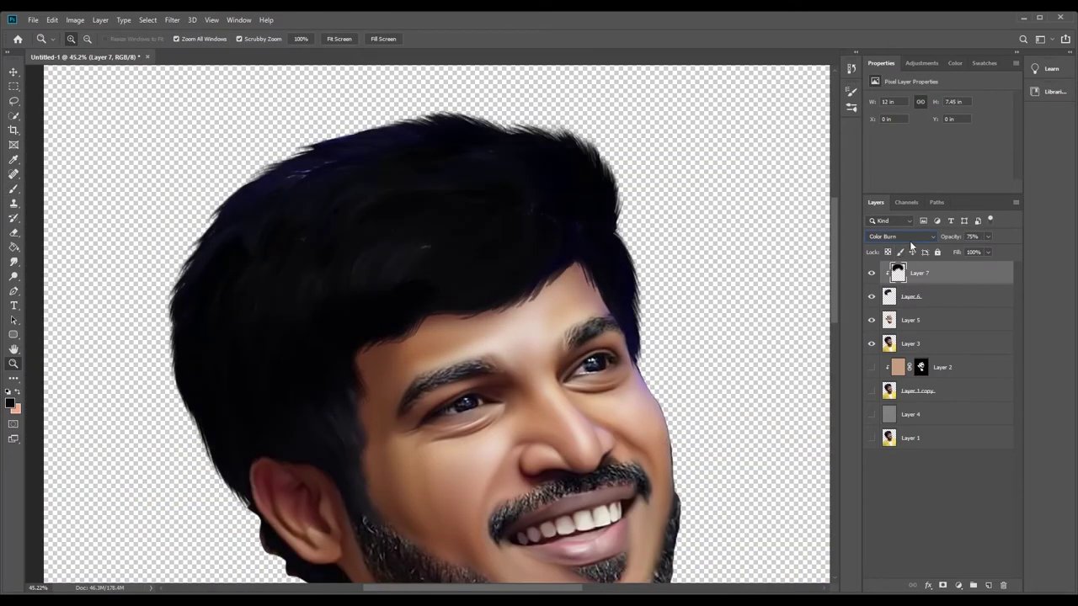
{"action": "key", "text": "shift+plus"}
{"action": "key", "text": "shift+plus"}
{"action": "key", "text": "shift+plus"}
{"action": "key", "text": "shift+plus"}
{"action": "key", "text": "shift+plus"}
{"action": "key", "text": "shift+plus"}
{"action": "key", "text": "shift+plus"}
{"action": "scroll", "coordinate": [315, 278], "scroll_direction": "down", "scroll_amount": 3}
{"action": "scroll", "coordinate": [315, 278], "scroll_direction": "up", "scroll_amount": 4}
{"action": "left_click_drag", "start_coordinate": [952, 237], "coordinate": [945, 240]}
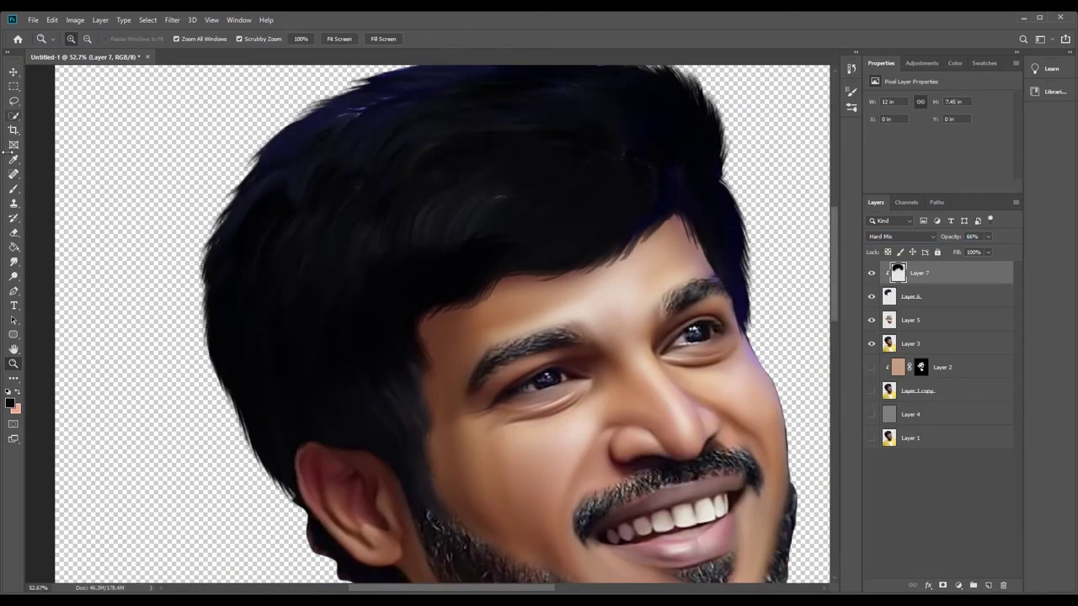
Hide Layer 7 to work on Layer 6, then show and reselect Layer 7.
{"action": "left_click", "coordinate": [14, 261]}
{"action": "left_click", "coordinate": [871, 273]}
{"action": "left_click", "coordinate": [913, 296]}
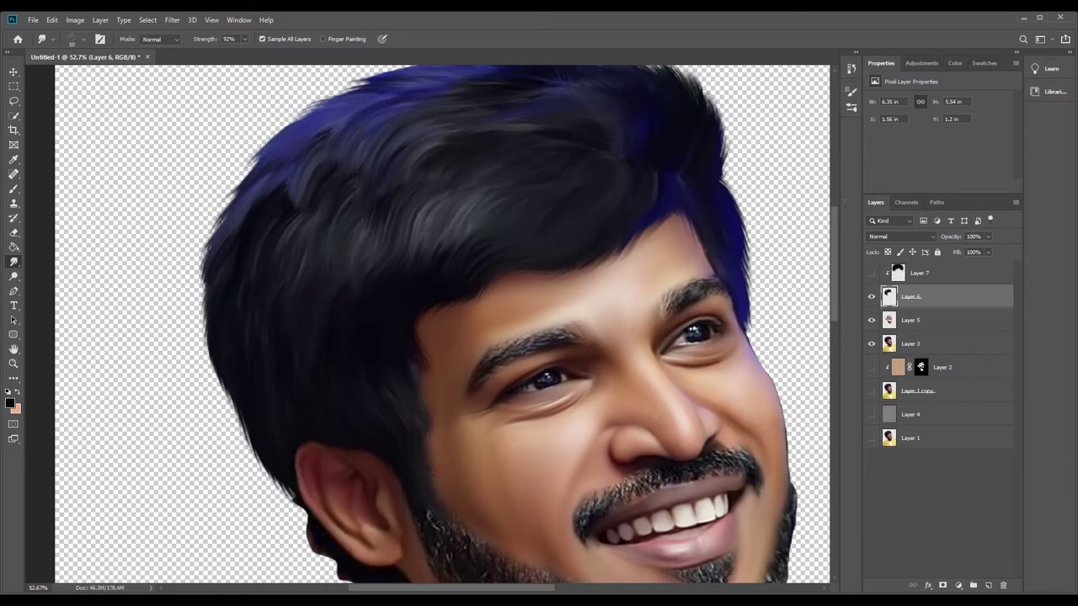
{"action": "left_click", "coordinate": [871, 273]}
{"action": "left_click", "coordinate": [935, 275]}
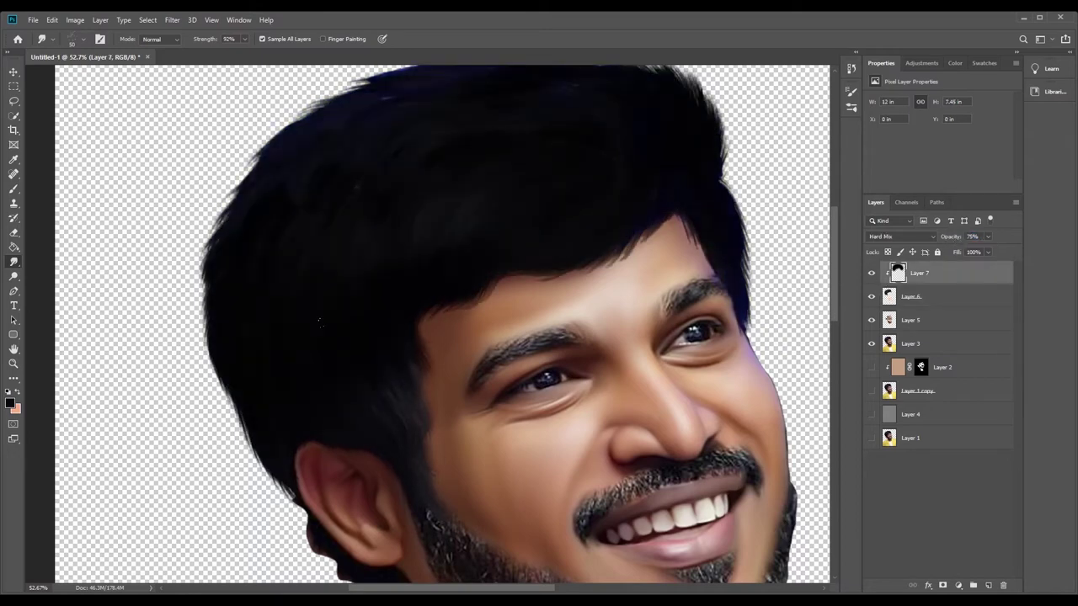
Switch to a larger Eraser and set Layer 7 opacity to 55%.
{"action": "key", "text": "e"}
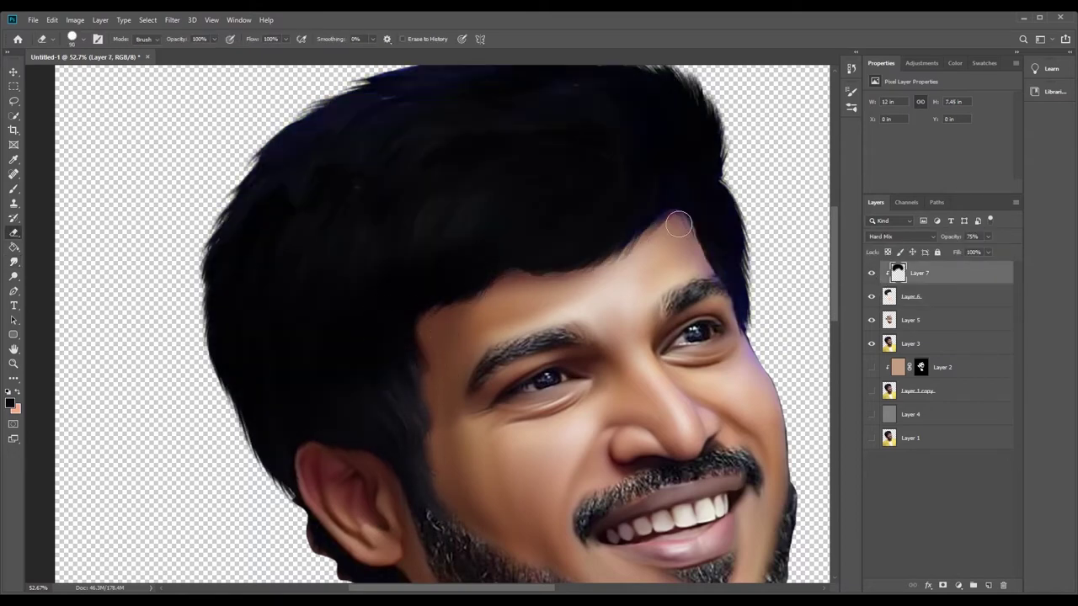
{"action": "key", "text": "bracketright"}
{"action": "key", "text": "bracketright"}
{"action": "key", "text": "bracketright"}
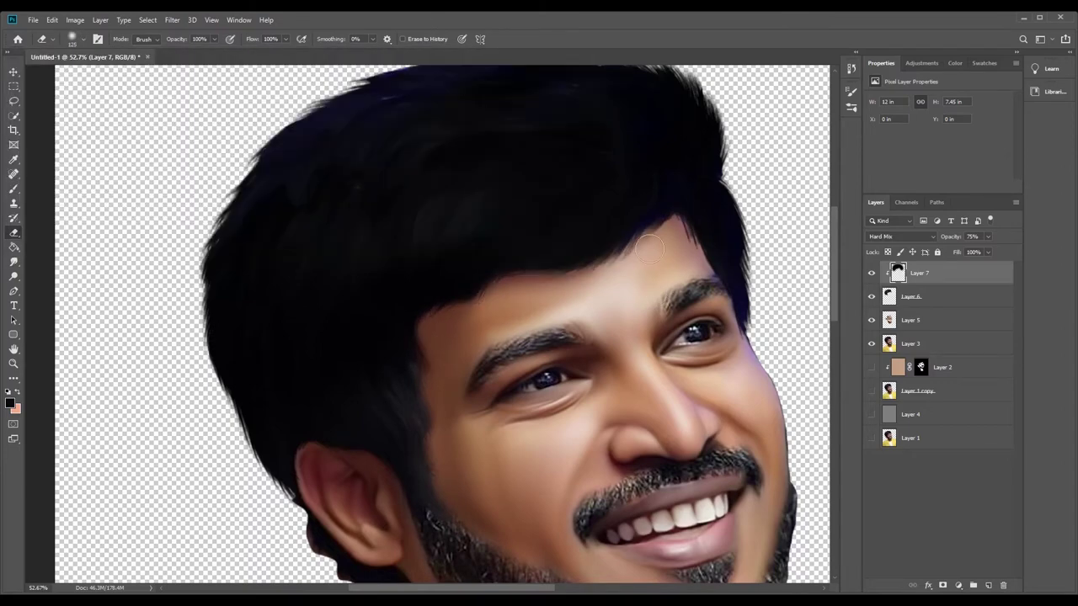
{"action": "key", "text": "z"}
{"action": "scroll", "coordinate": [397, 510], "scroll_direction": "down", "scroll_amount": 5}
{"action": "scroll", "coordinate": [408, 232], "scroll_direction": "up", "scroll_amount": 5}
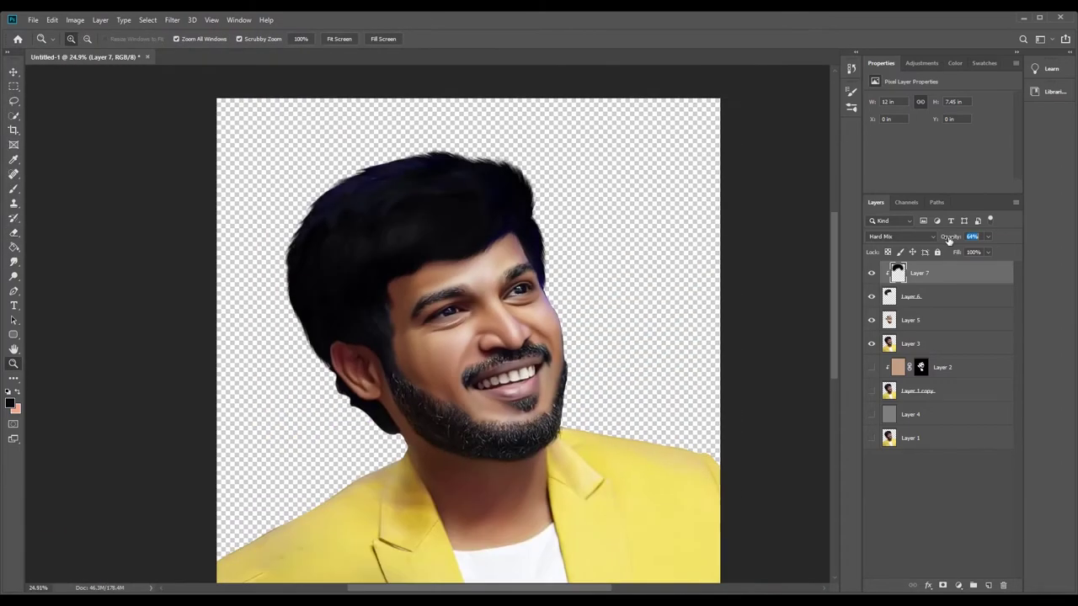
{"action": "scroll", "coordinate": [370, 235], "scroll_direction": "down", "scroll_amount": 3}
{"action": "scroll", "coordinate": [409, 96], "scroll_direction": "down", "scroll_amount": 2}
{"action": "key", "text": "5"}
{"action": "key", "text": "5"}
{"action": "scroll", "coordinate": [409, 96], "scroll_direction": "up", "scroll_amount": 2}
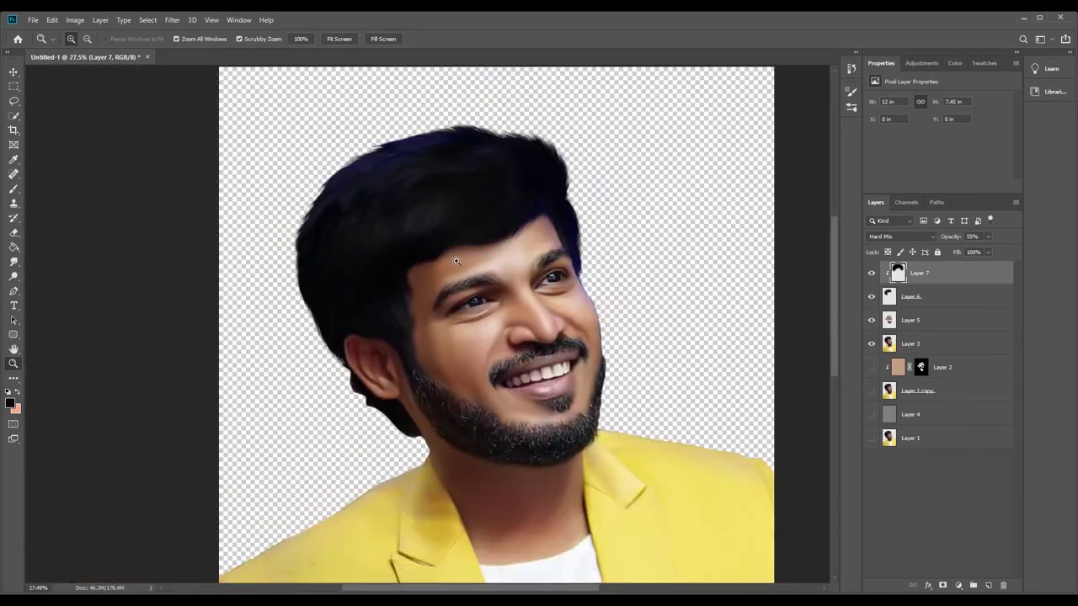
{"action": "scroll", "coordinate": [516, 235], "scroll_direction": "up", "scroll_amount": 5}
Hide Layer 7 and, on Layer 5, smudge the first eyebrow into smooth, darker strokes.
{"action": "left_click", "coordinate": [13, 262]}
{"action": "left_click", "coordinate": [871, 273]}
{"action": "left_click", "coordinate": [909, 320]}
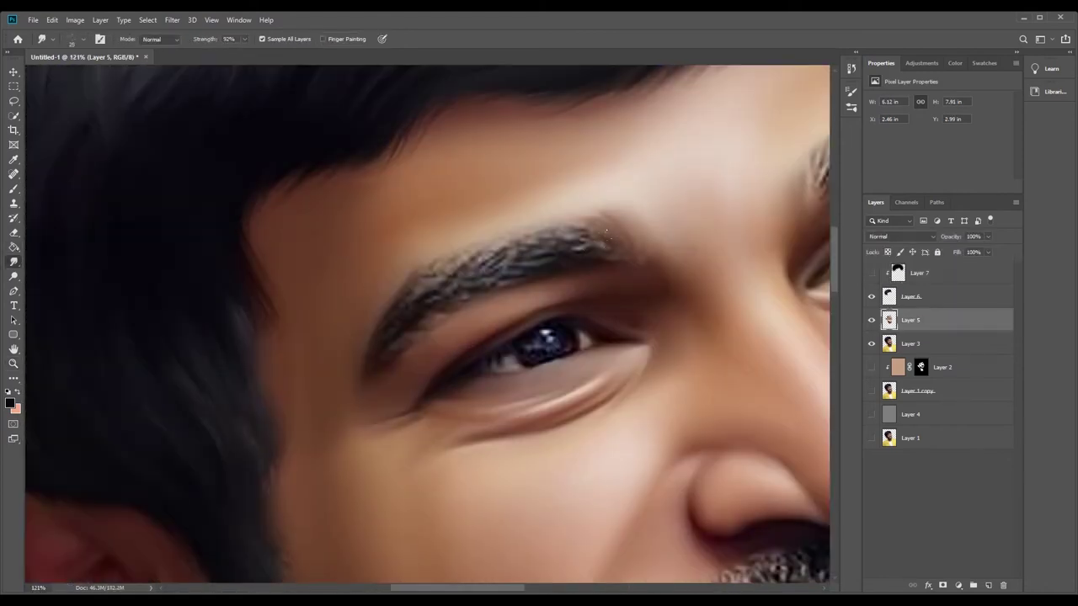
{"action": "mouse_move", "coordinate": [623, 234]}
{"action": "left_mouse_down"}
{"action": "mouse_move", "coordinate": [476, 263]}
{"action": "mouse_move", "coordinate": [425, 286]}
{"action": "left_mouse_up"}
{"action": "left_click_drag", "start_coordinate": [514, 250], "coordinate": [439, 294]}
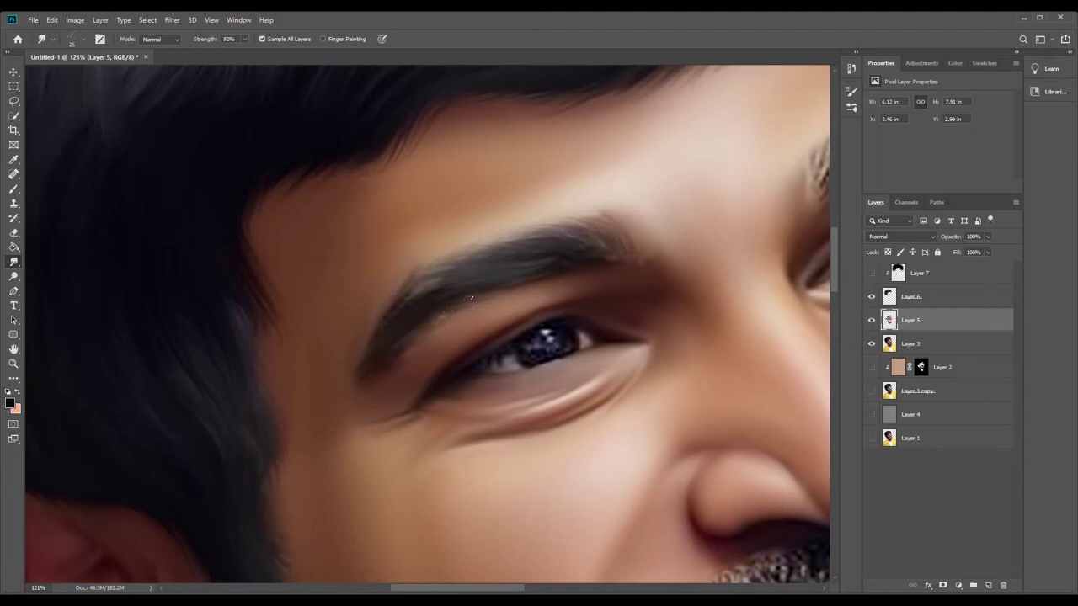
{"action": "mouse_move", "coordinate": [436, 267]}
{"action": "left_mouse_down"}
{"action": "mouse_move", "coordinate": [396, 303]}
{"action": "mouse_move", "coordinate": [416, 296]}
{"action": "left_mouse_up"}
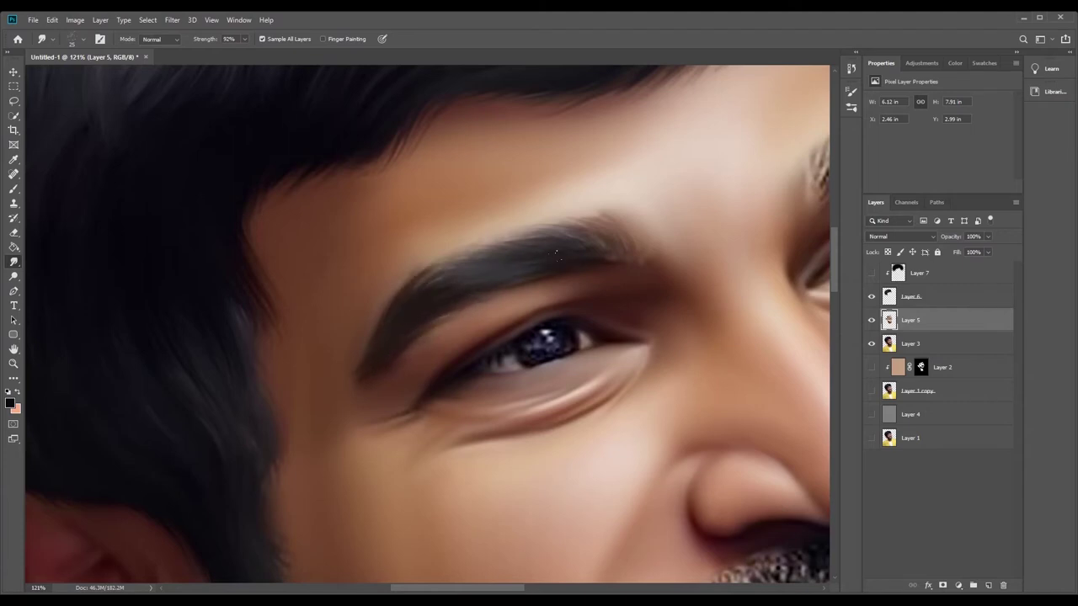
{"action": "left_click_drag", "start_coordinate": [556, 251], "coordinate": [491, 266]}
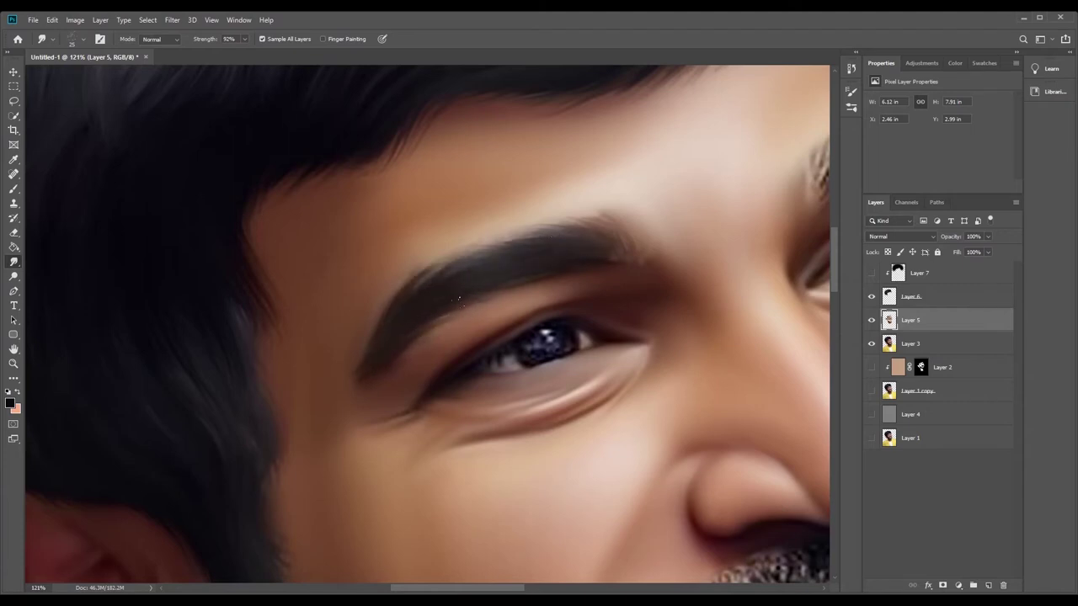
Smudge the other eyebrow darker and fuller, then fit the whole image on screen.
{"action": "scroll", "coordinate": [494, 364], "scroll_direction": "right", "scroll_amount": 9}
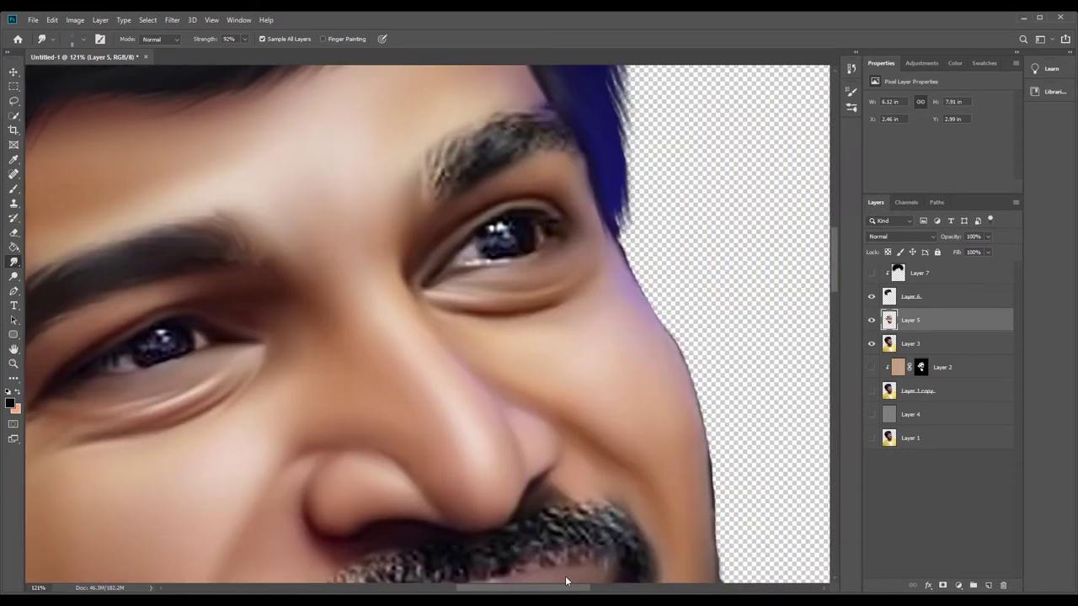
{"action": "scroll", "coordinate": [494, 363], "scroll_direction": "right", "scroll_amount": 1}
{"action": "mouse_move", "coordinate": [412, 180]}
{"action": "left_mouse_down"}
{"action": "mouse_move", "coordinate": [414, 141]}
{"action": "mouse_move", "coordinate": [446, 127]}
{"action": "mouse_move", "coordinate": [417, 130]}
{"action": "mouse_move", "coordinate": [428, 165]}
{"action": "mouse_move", "coordinate": [525, 140]}
{"action": "left_mouse_up"}
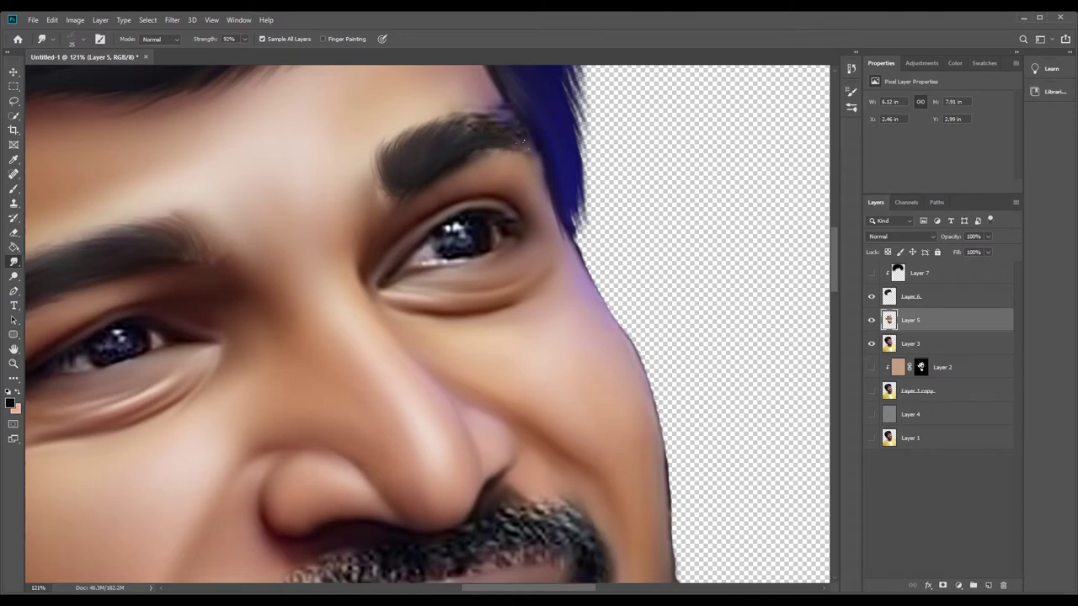
{"action": "left_click_drag", "start_coordinate": [450, 136], "coordinate": [499, 128]}
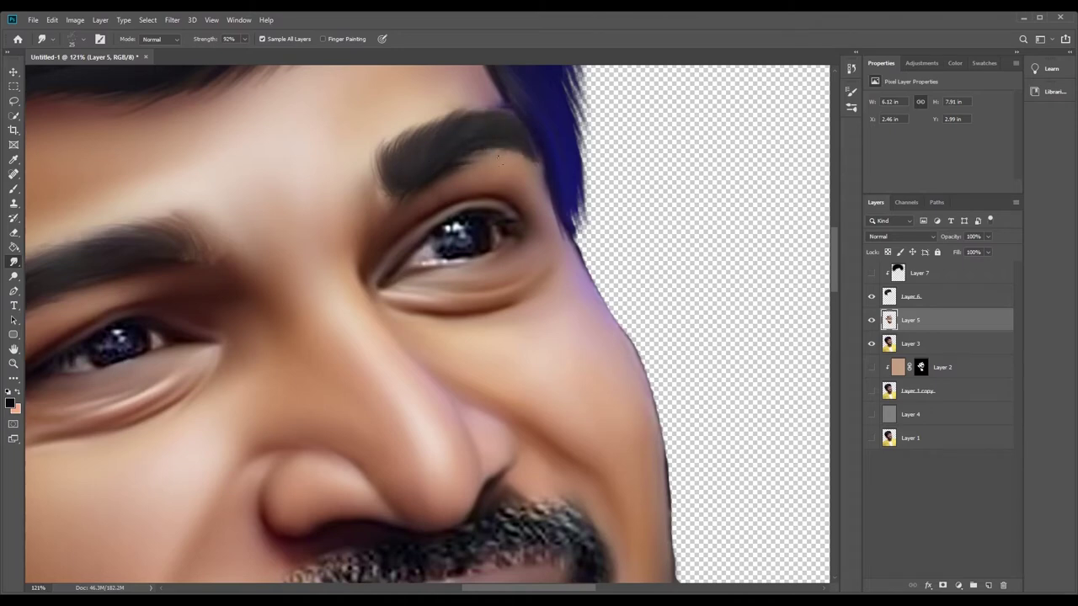
{"action": "key", "text": "h"}
{"action": "key", "text": "ctrl+0"}
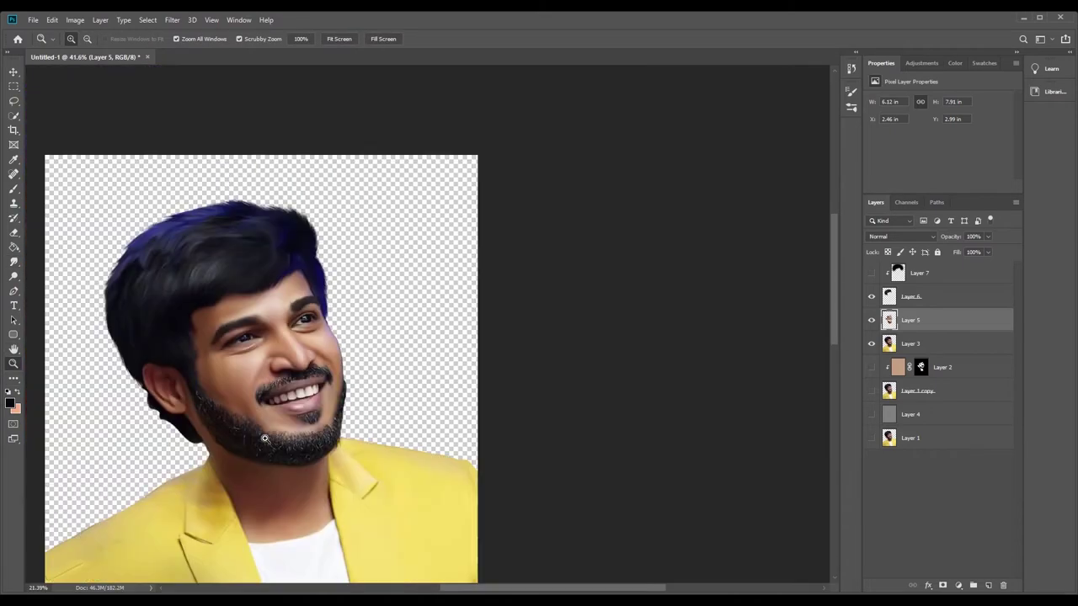
{"action": "scroll", "coordinate": [357, 229], "scroll_direction": "up", "scroll_amount": 3, "text": "alt"}
Smudge the left and right ends of the mustache into smooth streaks.
{"action": "scroll", "coordinate": [356, 228], "scroll_direction": "up", "scroll_amount": 3, "text": "alt"}
{"action": "key", "text": "r"}
{"action": "mouse_move", "coordinate": [211, 384]}
{"action": "left_mouse_down"}
{"action": "mouse_move", "coordinate": [240, 347]}
{"action": "mouse_move", "coordinate": [341, 300]}
{"action": "mouse_move", "coordinate": [177, 411]}
{"action": "mouse_move", "coordinate": [206, 360]}
{"action": "mouse_move", "coordinate": [266, 324]}
{"action": "mouse_move", "coordinate": [324, 307]}
{"action": "left_mouse_up"}
{"action": "mouse_move", "coordinate": [270, 341]}
{"action": "left_mouse_down"}
{"action": "mouse_move", "coordinate": [223, 368]}
{"action": "mouse_move", "coordinate": [189, 475]}
{"action": "mouse_move", "coordinate": [240, 320]}
{"action": "left_mouse_up"}
{"action": "mouse_move", "coordinate": [628, 261]}
{"action": "left_mouse_down"}
{"action": "mouse_move", "coordinate": [598, 207]}
{"action": "mouse_move", "coordinate": [707, 290]}
{"action": "mouse_move", "coordinate": [686, 223]}
{"action": "mouse_move", "coordinate": [703, 206]}
{"action": "left_mouse_up"}
{"action": "mouse_move", "coordinate": [724, 252]}
{"action": "left_mouse_down"}
{"action": "mouse_move", "coordinate": [737, 337]}
{"action": "mouse_move", "coordinate": [674, 200]}
{"action": "mouse_move", "coordinate": [707, 211]}
{"action": "left_mouse_up"}
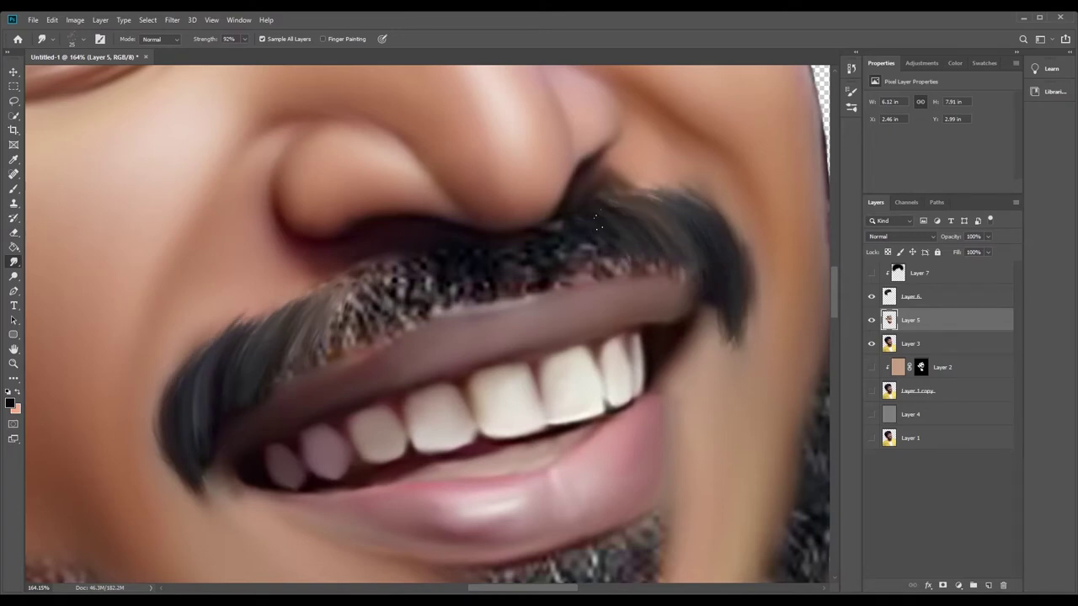
{"action": "mouse_move", "coordinate": [627, 240]}
{"action": "left_mouse_down"}
{"action": "mouse_move", "coordinate": [560, 257]}
{"action": "mouse_move", "coordinate": [682, 278]}
{"action": "left_mouse_up"}
Smooth the textured middle of the mustache and soften and extend its tips and edges.
{"action": "left_click_drag", "start_coordinate": [453, 260], "coordinate": [344, 290]}
{"action": "left_click_drag", "start_coordinate": [202, 452], "coordinate": [211, 487]}
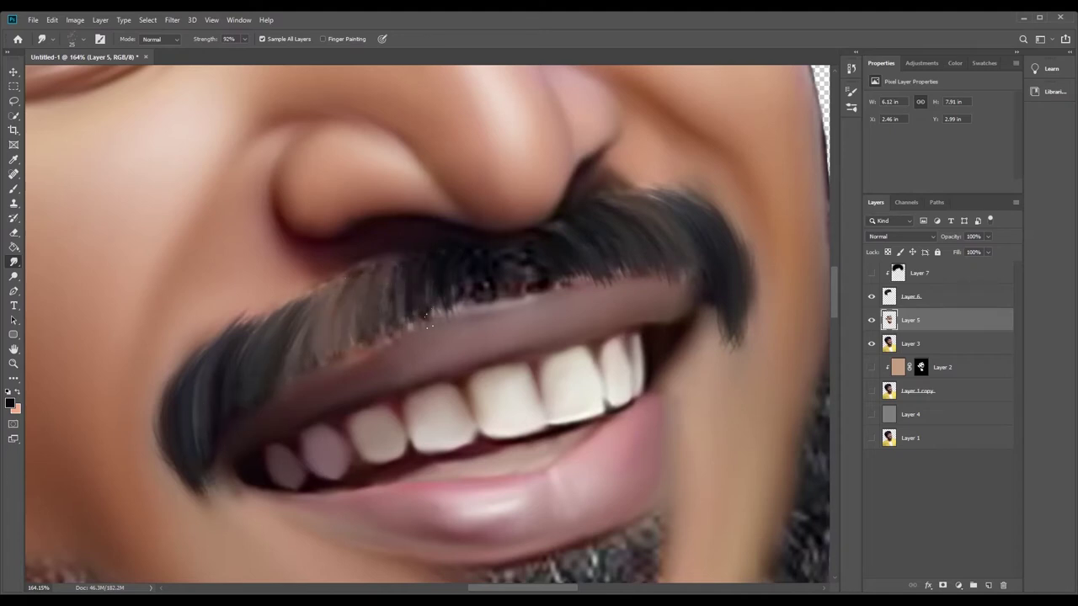
{"action": "mouse_move", "coordinate": [480, 294]}
{"action": "left_mouse_down"}
{"action": "mouse_move", "coordinate": [431, 307]}
{"action": "mouse_move", "coordinate": [362, 282]}
{"action": "mouse_move", "coordinate": [315, 312]}
{"action": "left_mouse_up"}
{"action": "mouse_move", "coordinate": [396, 303]}
{"action": "left_mouse_down"}
{"action": "mouse_move", "coordinate": [337, 332]}
{"action": "mouse_move", "coordinate": [623, 269]}
{"action": "left_mouse_up"}
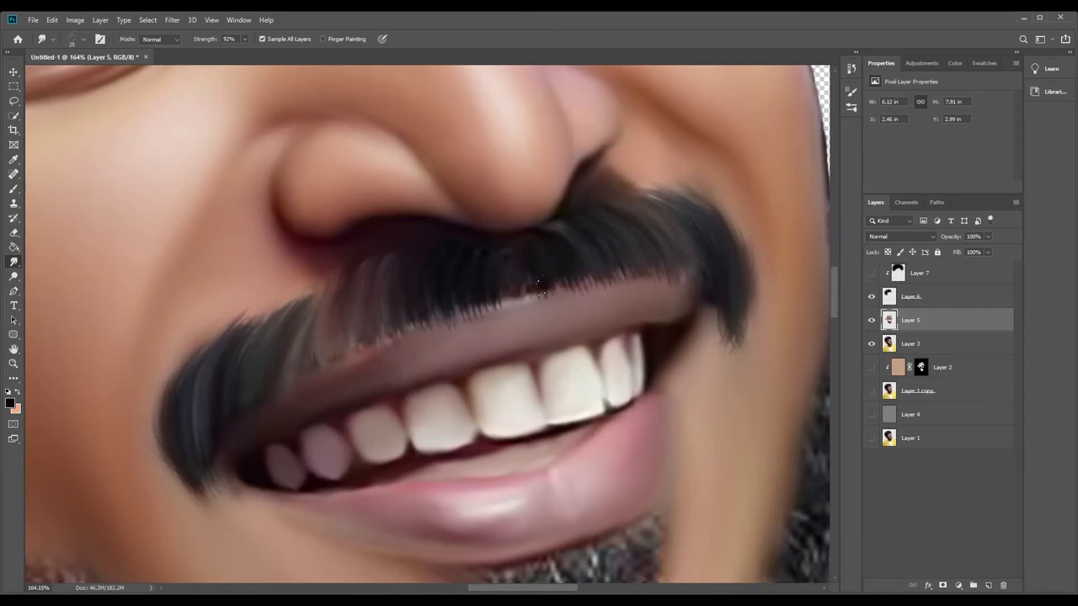
{"action": "left_click_drag", "start_coordinate": [333, 335], "coordinate": [249, 295]}
{"action": "left_click_drag", "start_coordinate": [728, 326], "coordinate": [743, 357]}
{"action": "left_click_drag", "start_coordinate": [202, 487], "coordinate": [197, 518]}
{"action": "mouse_move", "coordinate": [725, 226]}
{"action": "left_mouse_down"}
{"action": "mouse_move", "coordinate": [698, 189]}
{"action": "mouse_move", "coordinate": [647, 180]}
{"action": "left_mouse_up"}
{"action": "mouse_move", "coordinate": [169, 412]}
{"action": "left_mouse_down"}
{"action": "mouse_move", "coordinate": [205, 350]}
{"action": "mouse_move", "coordinate": [415, 397]}
{"action": "left_mouse_up"}
{"action": "key", "text": "z"}
On Layer 6, smudge hair strands over the ear's back edge and down along the jaw.
{"action": "scroll", "coordinate": [50, 311], "scroll_direction": "left", "scroll_amount": 2}
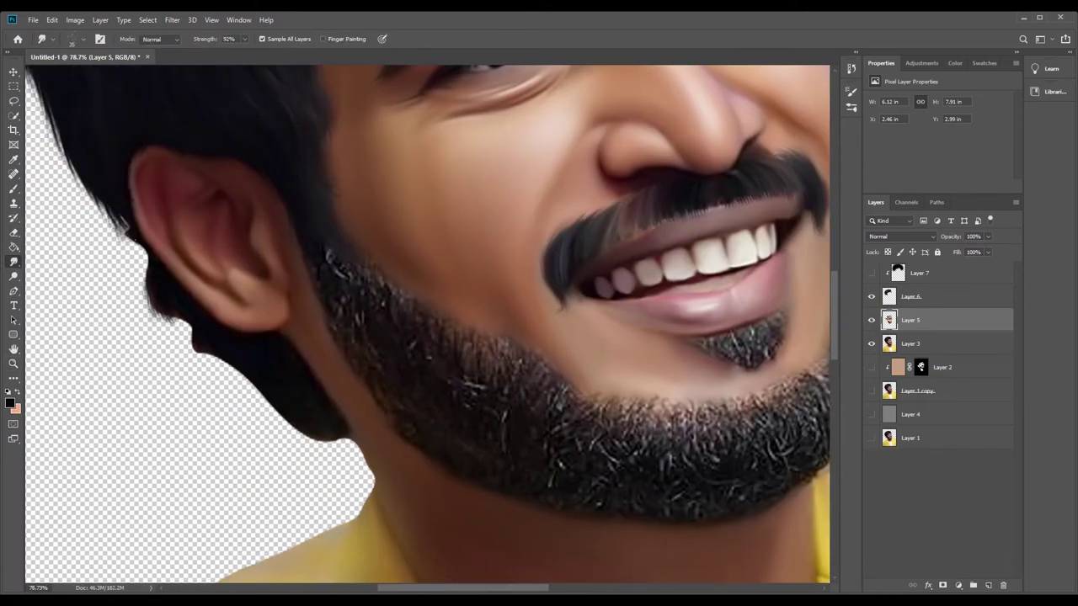
{"action": "left_click_drag", "start_coordinate": [122, 219], "coordinate": [149, 265]}
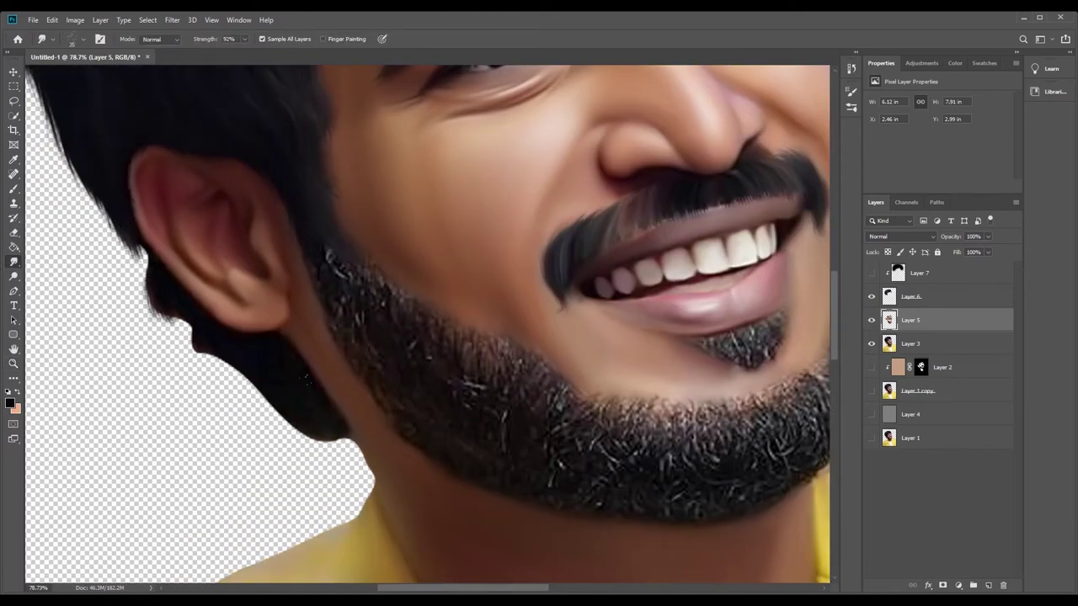
{"action": "mouse_move", "coordinate": [315, 442]}
{"action": "left_mouse_down"}
{"action": "mouse_move", "coordinate": [164, 320]}
{"action": "mouse_move", "coordinate": [177, 327]}
{"action": "left_mouse_up"}
{"action": "mouse_move", "coordinate": [203, 362]}
{"action": "left_mouse_down"}
{"action": "mouse_move", "coordinate": [152, 298]}
{"action": "mouse_move", "coordinate": [155, 310]}
{"action": "left_mouse_up"}
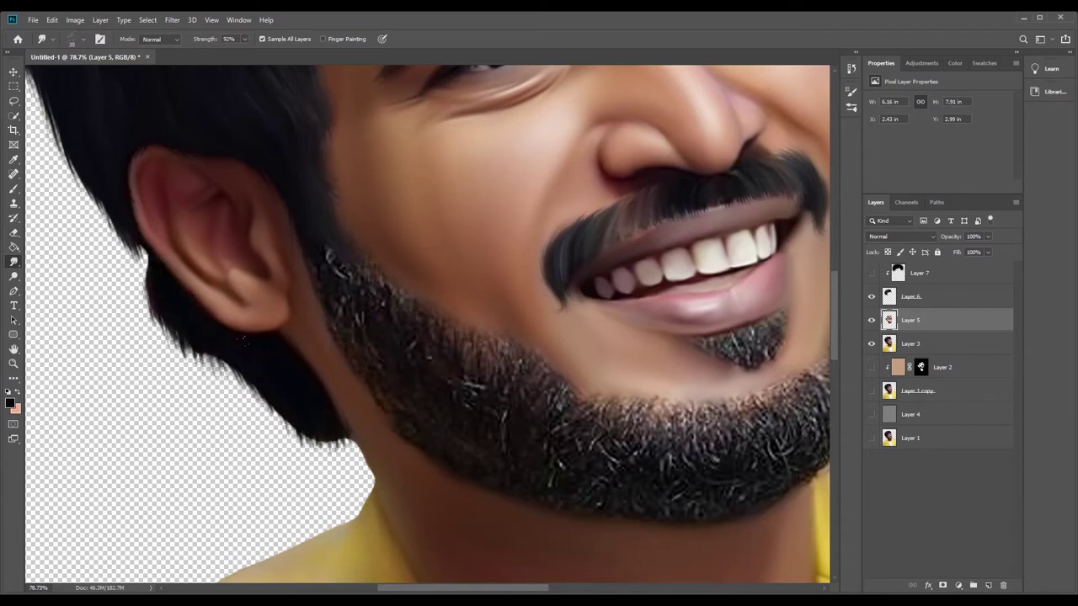
{"action": "left_click", "coordinate": [919, 302]}
{"action": "left_click_drag", "start_coordinate": [185, 358], "coordinate": [147, 278]}
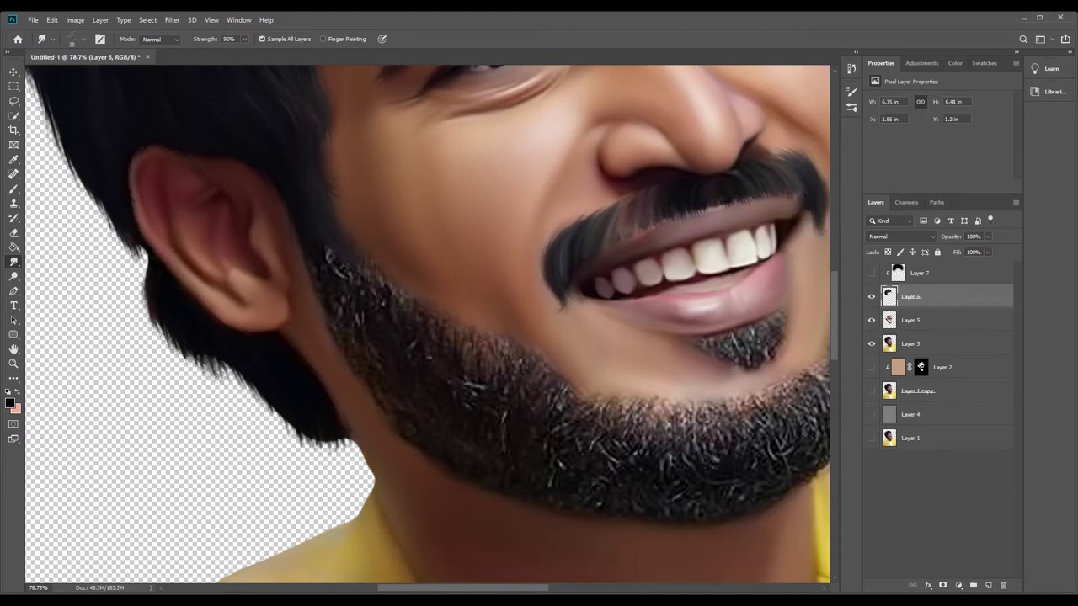
{"action": "left_click_drag", "start_coordinate": [252, 395], "coordinate": [181, 346]}
{"action": "left_click_drag", "start_coordinate": [337, 455], "coordinate": [227, 374]}
{"action": "left_click_drag", "start_coordinate": [320, 442], "coordinate": [370, 475]}
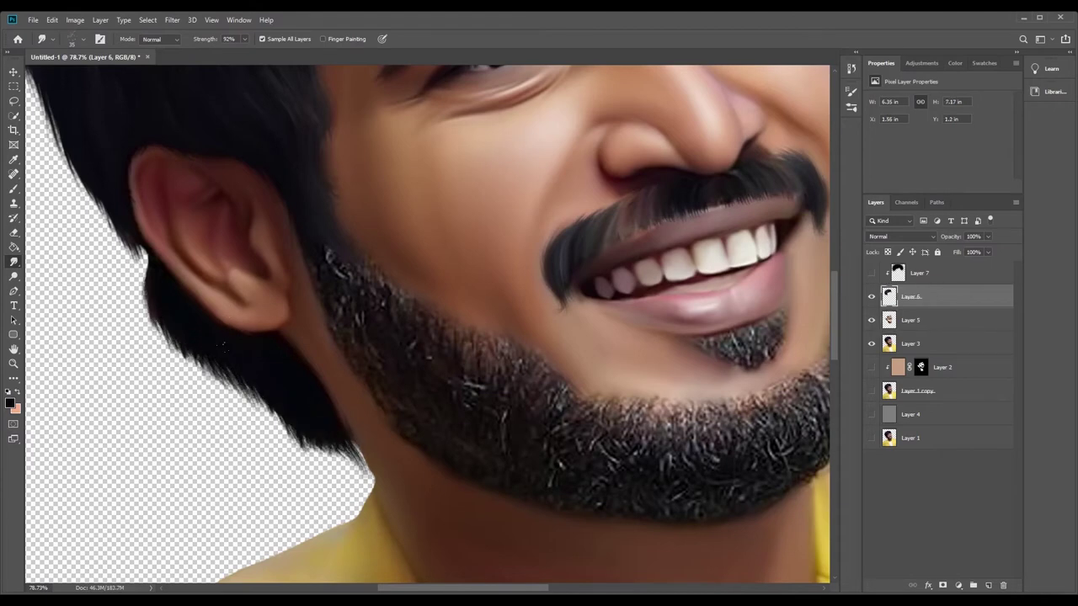
{"action": "left_click_drag", "start_coordinate": [150, 278], "coordinate": [141, 257]}
Push beard hairs upward at the jaw and smudge the beard's upper edge.
{"action": "key", "text": "z"}
{"action": "left_click_drag", "start_coordinate": [337, 244], "coordinate": [193, 252]}
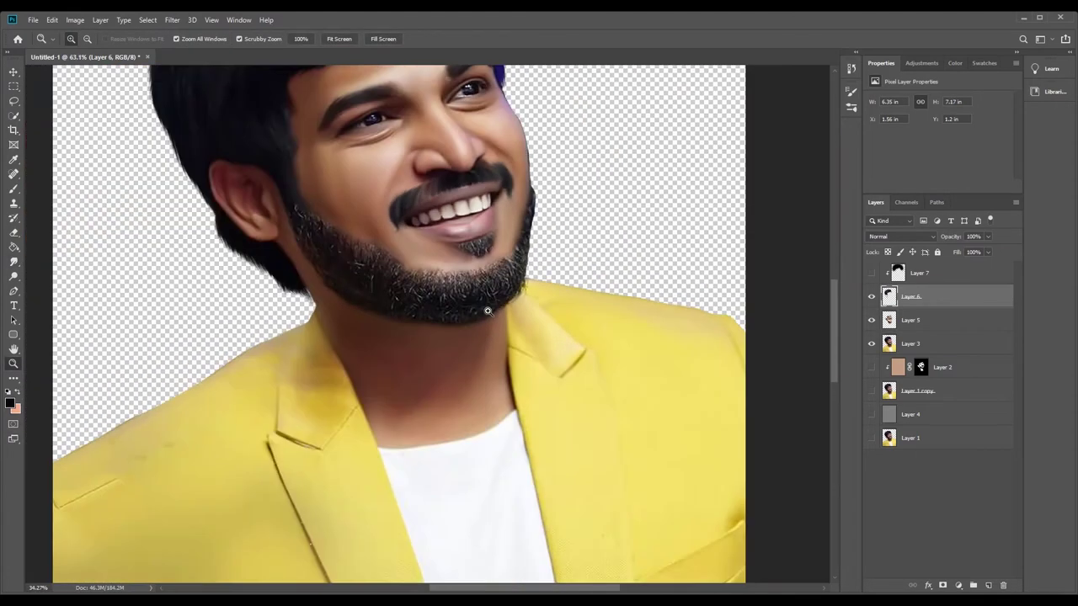
{"action": "left_click_drag", "start_coordinate": [337, 240], "coordinate": [438, 238]}
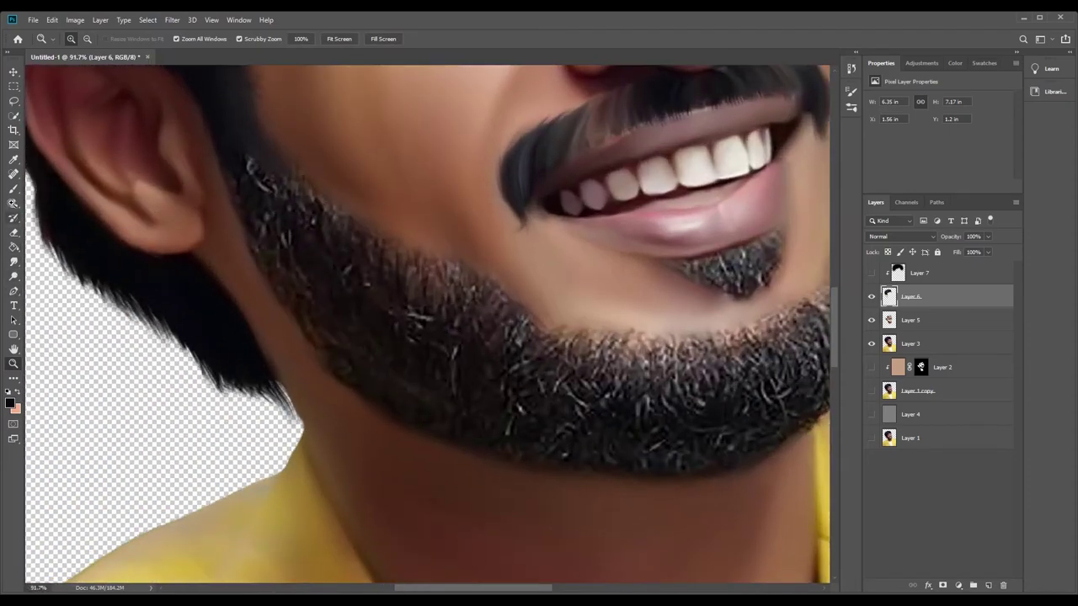
{"action": "key", "text": "r"}
{"action": "left_click_drag", "start_coordinate": [263, 210], "coordinate": [251, 153]}
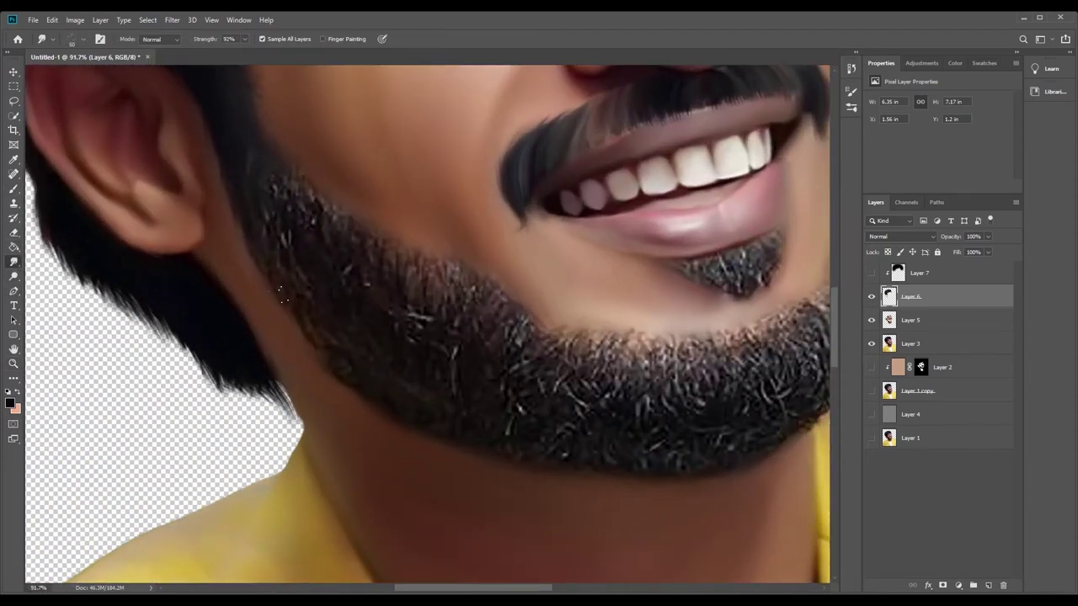
{"action": "mouse_move", "coordinate": [450, 290]}
{"action": "left_mouse_down"}
{"action": "mouse_move", "coordinate": [345, 242]}
{"action": "mouse_move", "coordinate": [346, 210]}
{"action": "mouse_move", "coordinate": [437, 252]}
{"action": "left_mouse_up"}
{"action": "left_click_drag", "start_coordinate": [505, 324], "coordinate": [484, 269]}
{"action": "mouse_move", "coordinate": [518, 345]}
{"action": "left_mouse_down"}
{"action": "mouse_move", "coordinate": [549, 390]}
{"action": "mouse_move", "coordinate": [482, 384]}
{"action": "left_mouse_up"}
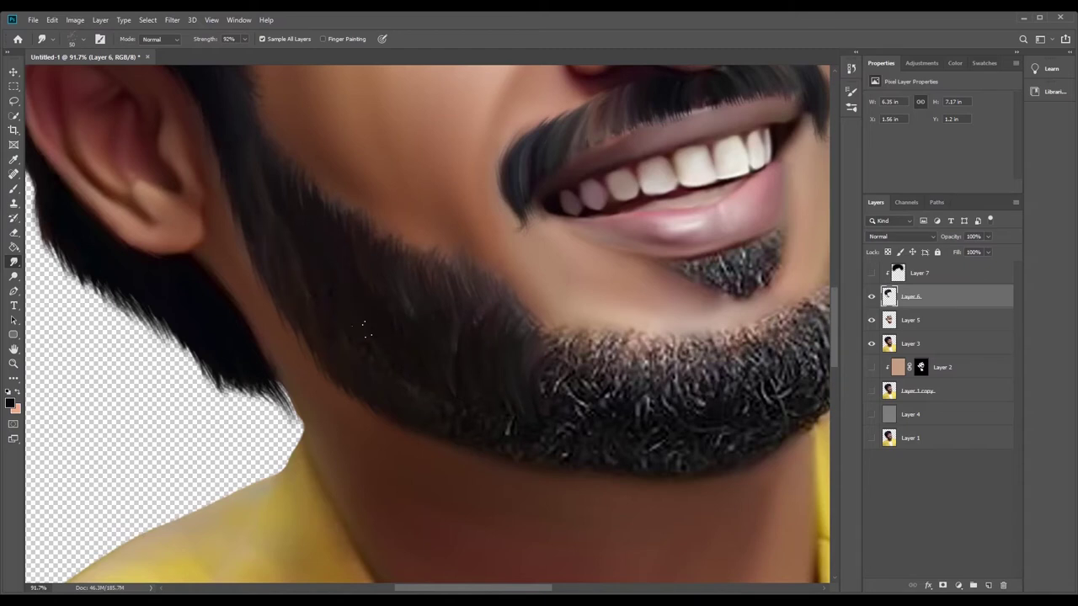
Soften the beard's upper edge into blended, wispy strands.
{"action": "left_click_drag", "start_coordinate": [540, 461], "coordinate": [569, 362]}
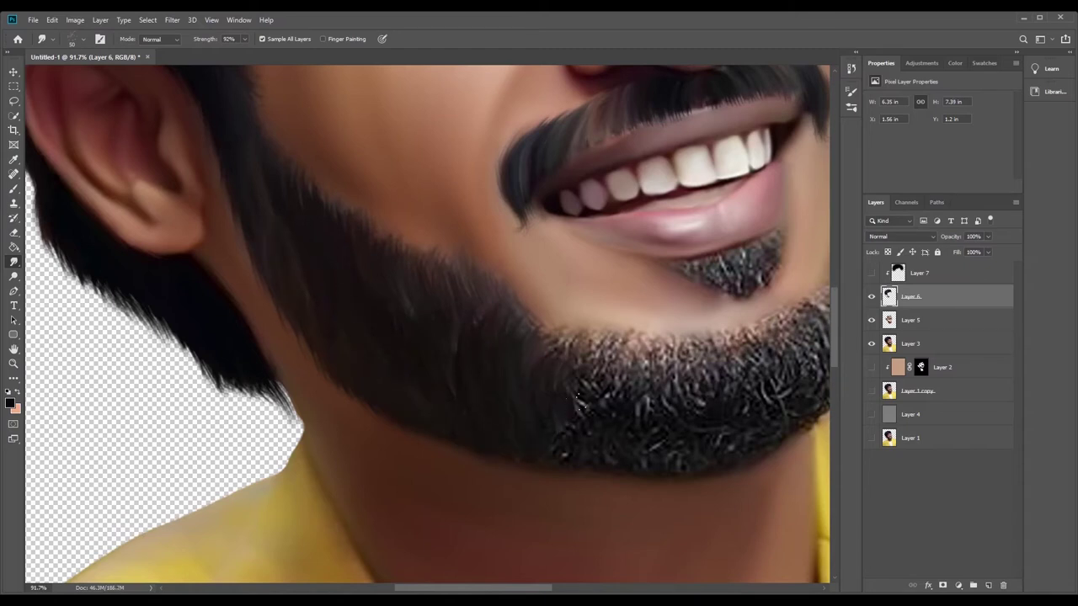
{"action": "left_click_drag", "start_coordinate": [572, 408], "coordinate": [623, 335]}
{"action": "left_click_drag", "start_coordinate": [614, 413], "coordinate": [678, 336]}
{"action": "left_click_drag", "start_coordinate": [673, 413], "coordinate": [670, 343]}
{"action": "left_click_drag", "start_coordinate": [666, 380], "coordinate": [592, 318]}
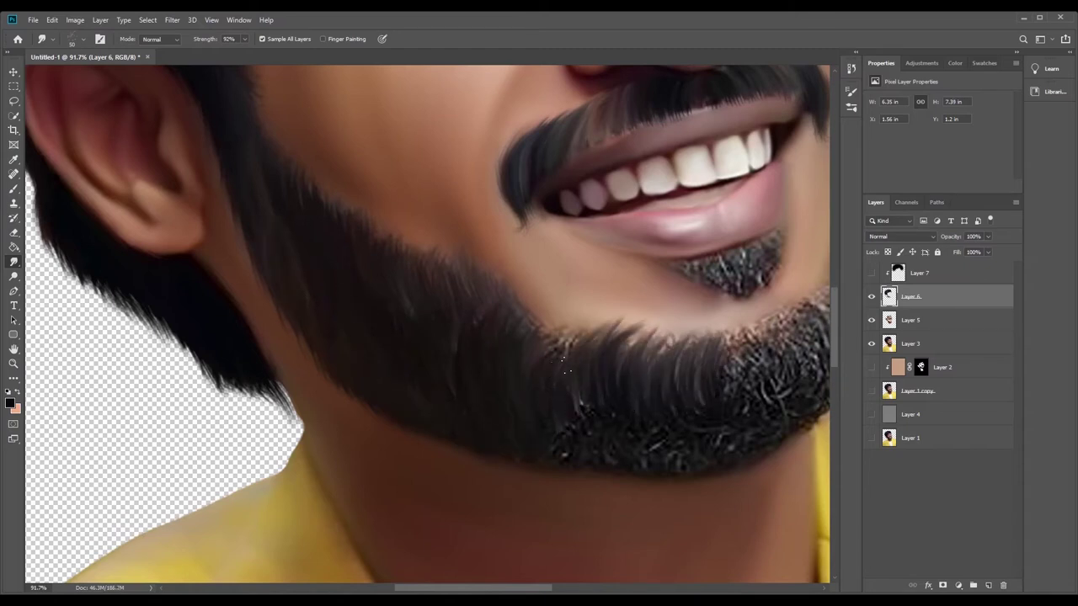
{"action": "left_click_drag", "start_coordinate": [591, 372], "coordinate": [546, 311]}
{"action": "left_click_drag", "start_coordinate": [688, 369], "coordinate": [601, 324]}
{"action": "mouse_move", "coordinate": [557, 366]}
{"action": "left_mouse_down"}
{"action": "mouse_move", "coordinate": [529, 304]}
{"action": "mouse_move", "coordinate": [409, 347]}
{"action": "left_mouse_up"}
Smooth the grey wispy hairs on the beard's right and darken its lower-right edge.
{"action": "scroll", "coordinate": [583, 423], "scroll_direction": "right", "scroll_amount": 3}
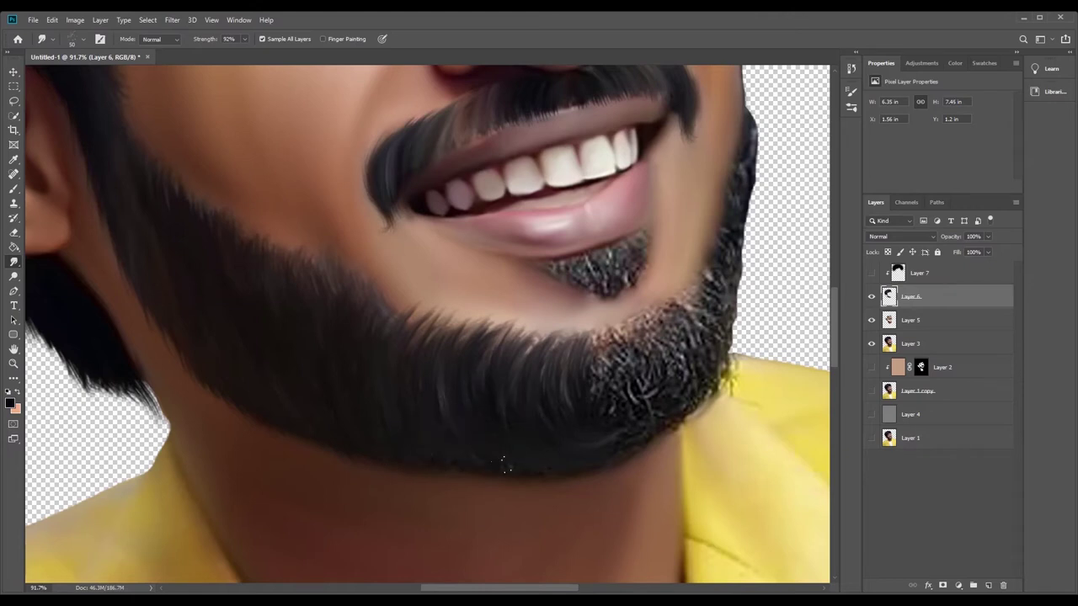
{"action": "left_click_drag", "start_coordinate": [610, 403], "coordinate": [619, 338]}
{"action": "left_click_drag", "start_coordinate": [640, 384], "coordinate": [661, 316]}
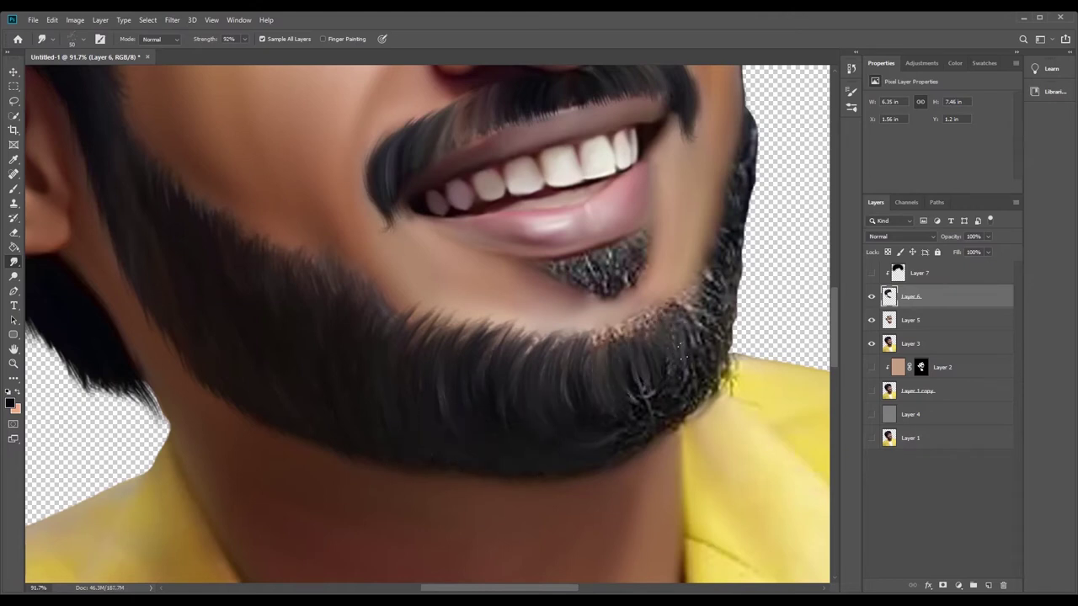
{"action": "left_click_drag", "start_coordinate": [684, 358], "coordinate": [716, 265]}
{"action": "mouse_move", "coordinate": [724, 379]}
{"action": "left_mouse_down"}
{"action": "mouse_move", "coordinate": [640, 401]}
{"action": "mouse_move", "coordinate": [705, 411]}
{"action": "mouse_move", "coordinate": [663, 440]}
{"action": "left_mouse_up"}
{"action": "left_click_drag", "start_coordinate": [703, 406], "coordinate": [671, 441]}
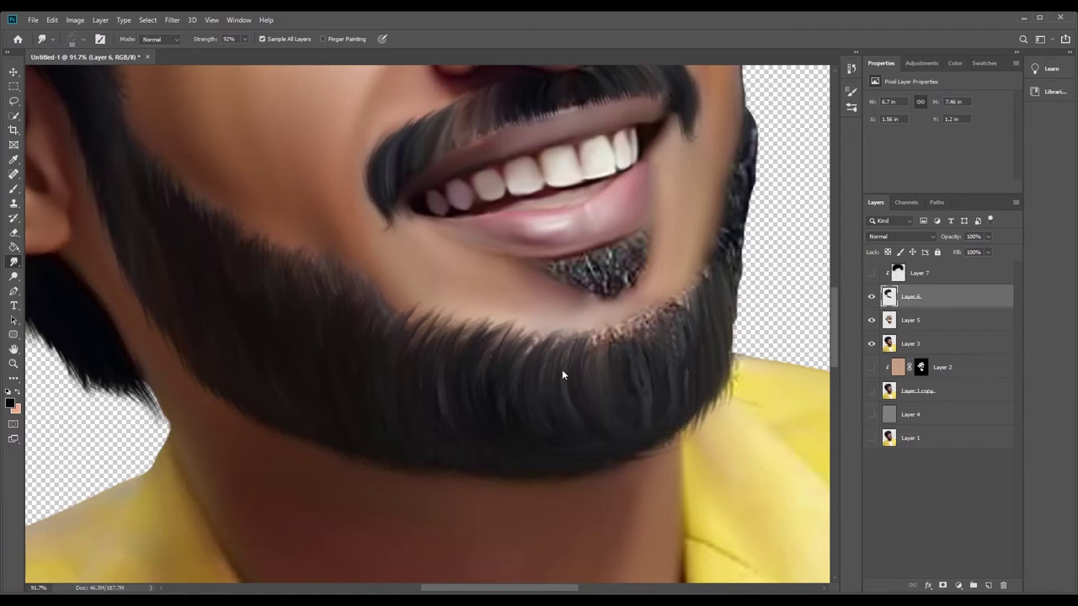
Darken and smooth the light-brown fringe along the beard's right edge.
{"action": "mouse_move", "coordinate": [683, 333]}
{"action": "left_mouse_down"}
{"action": "mouse_move", "coordinate": [722, 239]}
{"action": "mouse_move", "coordinate": [739, 345]}
{"action": "left_mouse_up"}
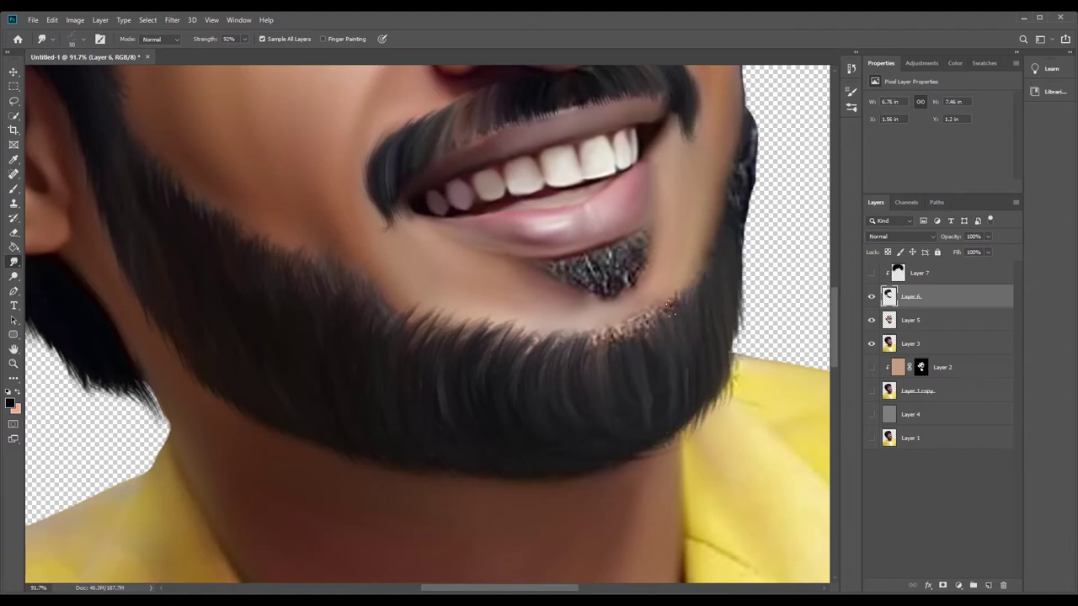
{"action": "mouse_move", "coordinate": [669, 308]}
{"action": "left_mouse_down"}
{"action": "mouse_move", "coordinate": [597, 350]}
{"action": "mouse_move", "coordinate": [665, 352]}
{"action": "mouse_move", "coordinate": [707, 240]}
{"action": "left_mouse_up"}
{"action": "mouse_move", "coordinate": [733, 177]}
{"action": "left_mouse_down"}
{"action": "mouse_move", "coordinate": [745, 234]}
{"action": "mouse_move", "coordinate": [746, 80]}
{"action": "left_mouse_up"}
{"action": "left_click_drag", "start_coordinate": [751, 144], "coordinate": [746, 337]}
Blend the sparkly goatee texture into the smooth dark beard.
{"action": "mouse_move", "coordinate": [716, 237]}
{"action": "left_mouse_down"}
{"action": "mouse_move", "coordinate": [739, 76]}
{"action": "mouse_move", "coordinate": [750, 126]}
{"action": "left_mouse_up"}
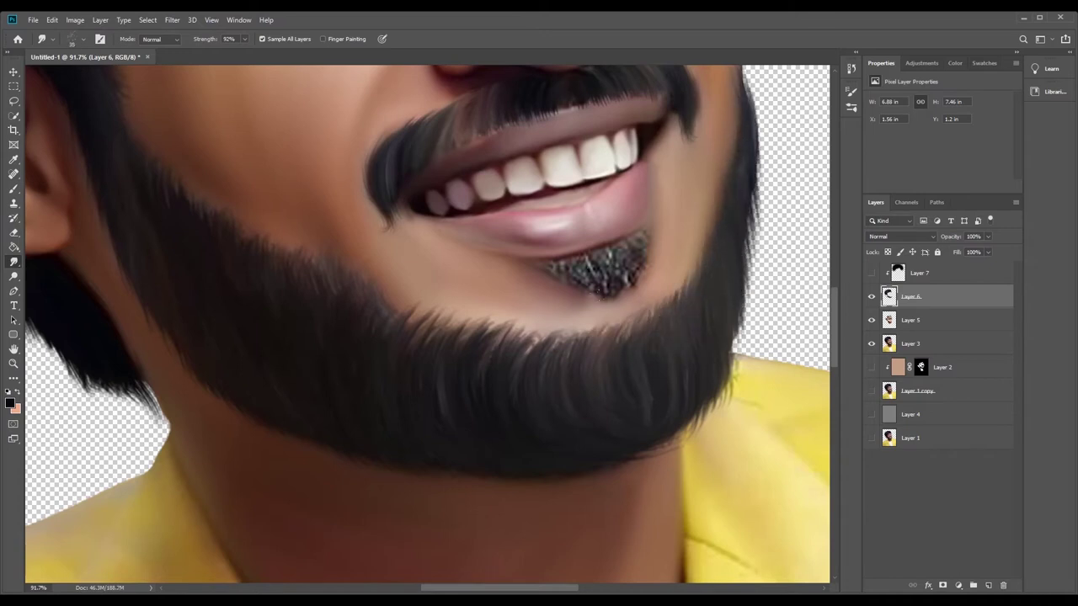
{"action": "left_click_drag", "start_coordinate": [589, 251], "coordinate": [615, 305]}
{"action": "mouse_move", "coordinate": [631, 244]}
{"action": "left_mouse_down"}
{"action": "mouse_move", "coordinate": [611, 274]}
{"action": "mouse_move", "coordinate": [632, 251]}
{"action": "left_mouse_up"}
{"action": "left_click_drag", "start_coordinate": [649, 293], "coordinate": [629, 263]}
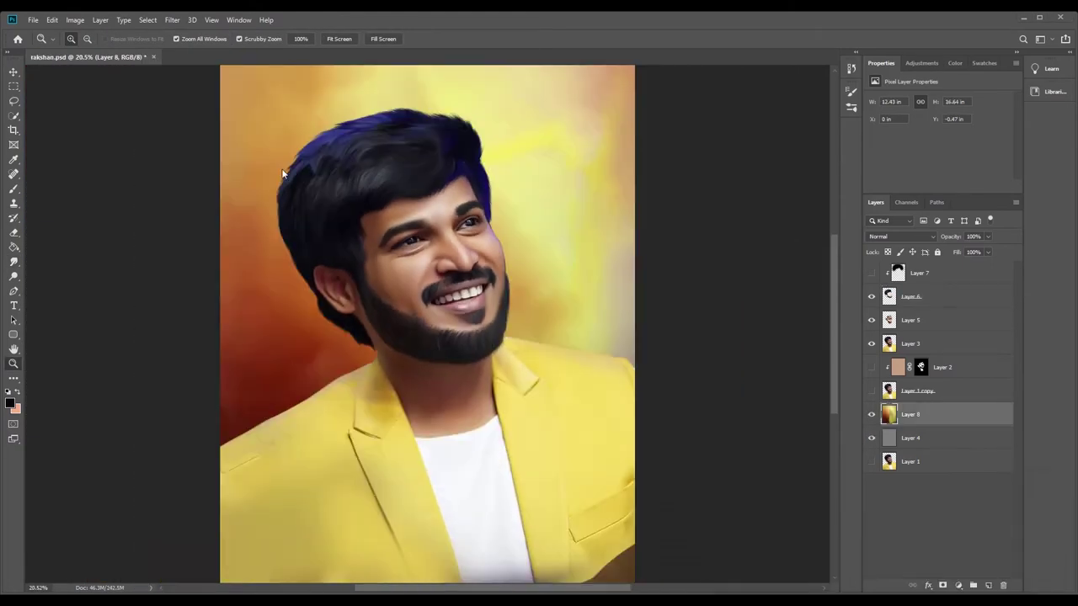
Add a new Layer 9 clipped above Layer 6 and brush red over the hair.
{"action": "key", "text": "b"}
{"action": "left_click", "coordinate": [961, 298]}
{"action": "key", "text": "ctrl+shift+alt+n"}
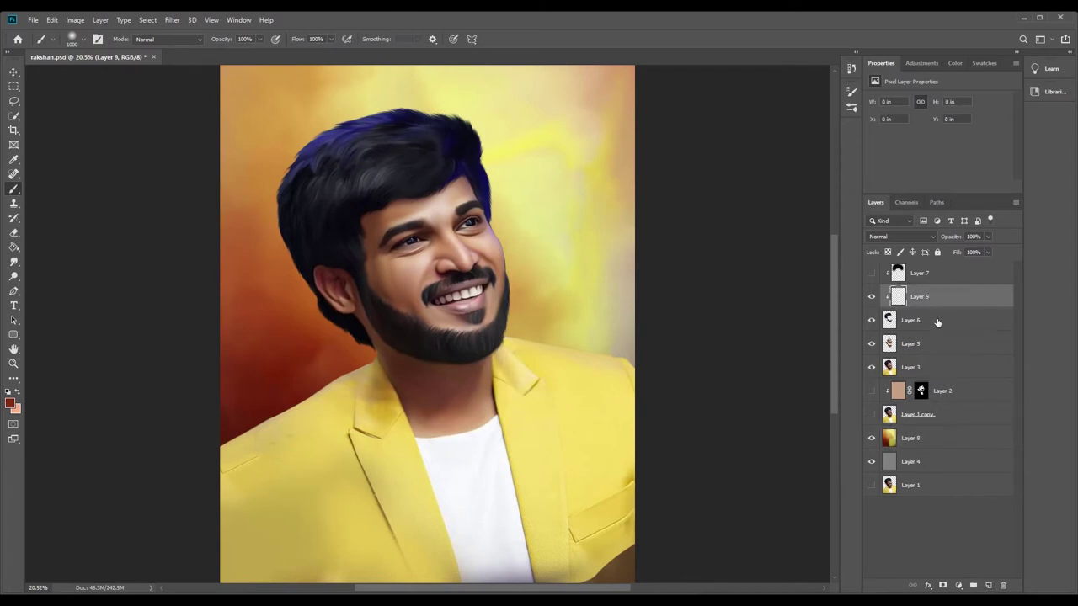
{"action": "mouse_move", "coordinate": [320, 194]}
{"action": "left_mouse_down"}
{"action": "mouse_move", "coordinate": [283, 144]}
{"action": "mouse_move", "coordinate": [334, 109]}
{"action": "left_mouse_up"}
After trying other blend modes, set Layer 9 to Pin Light at 88% opacity.
{"action": "left_click", "coordinate": [901, 237]}
{"action": "left_click", "coordinate": [884, 302]}
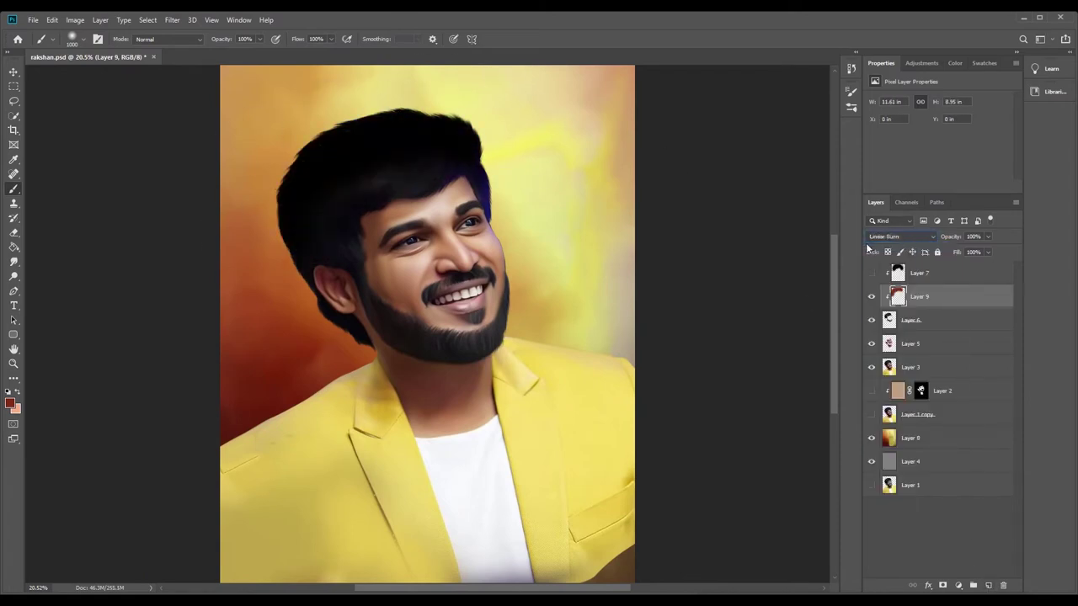
{"action": "key", "text": "Down"}
{"action": "key", "text": "Down"}
{"action": "key", "text": "Down"}
{"action": "key", "text": "Down"}
{"action": "key", "text": "Down"}
{"action": "key", "text": "Down"}
{"action": "key", "text": "Down"}
{"action": "key", "text": "Down"}
{"action": "key", "text": "Down"}
{"action": "key", "text": "Down"}
{"action": "key", "text": "Down"}
{"action": "key", "text": "Down"}
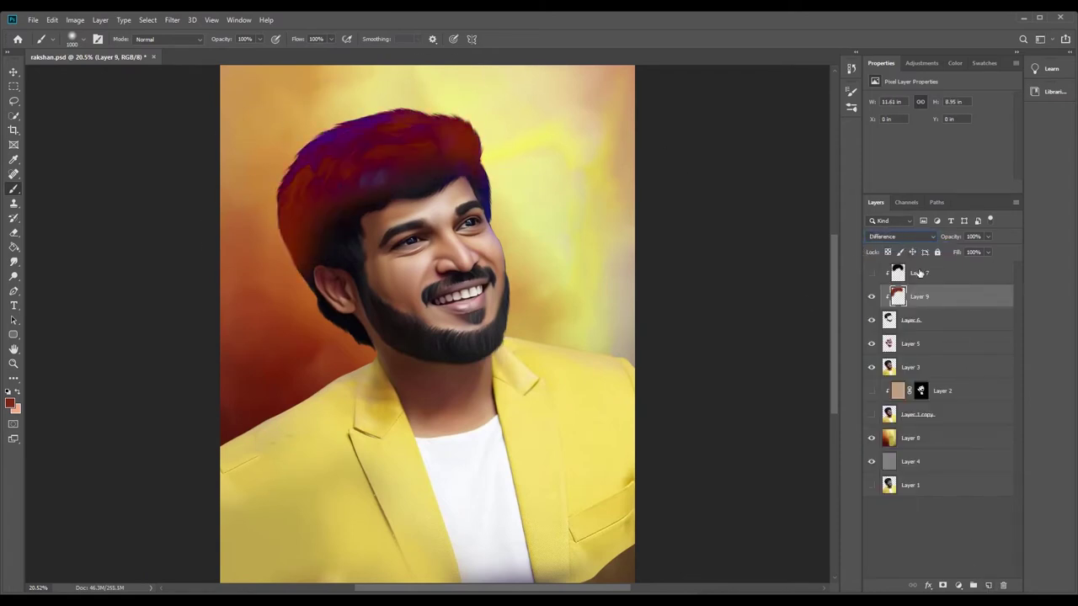
{"action": "key", "text": "Down"}
{"action": "key", "text": "Down"}
{"action": "key", "text": "Down"}
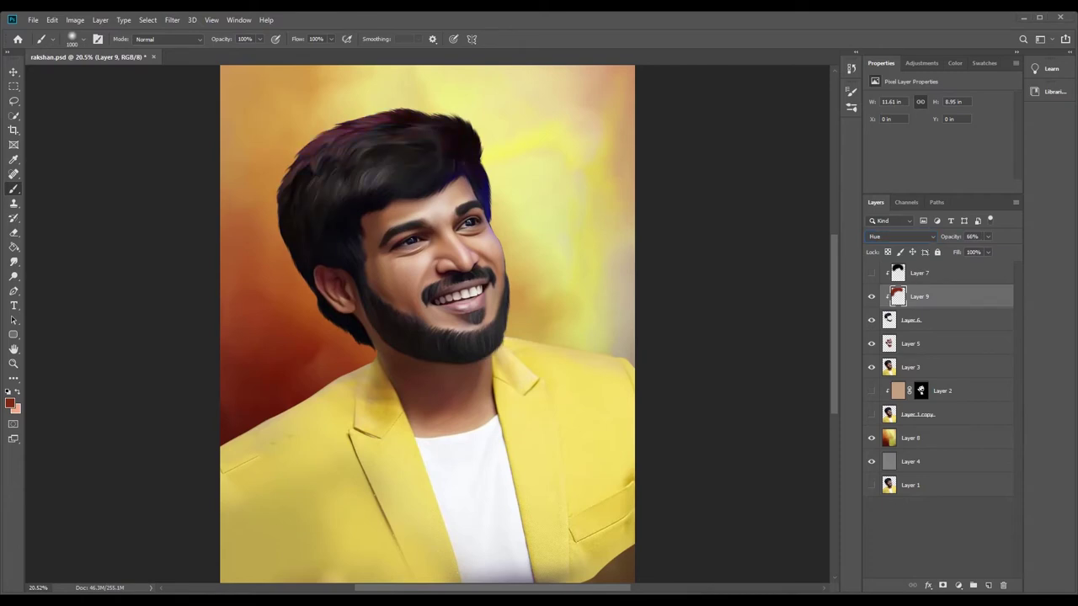
{"action": "key", "text": "z"}
{"action": "scroll", "coordinate": [159, 264], "scroll_direction": "up", "scroll_amount": 1}
{"action": "left_click", "coordinate": [972, 237]}
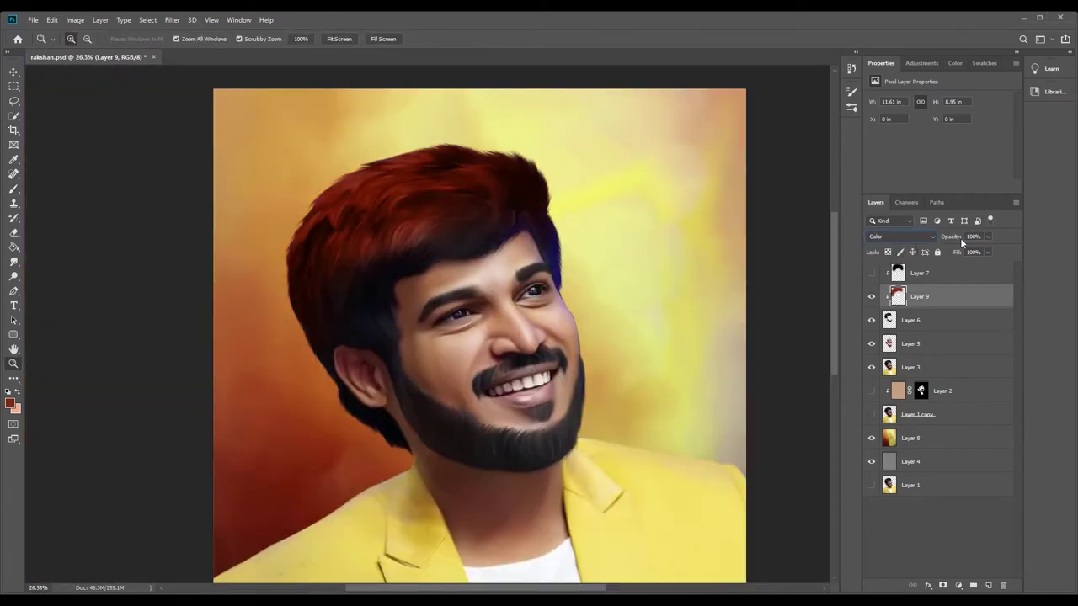
{"action": "type", "text": "88"}
{"action": "key", "text": "shift+alt+z"}
{"action": "key", "text": "b"}
{"action": "key", "text": "bracketleft"}
{"action": "key", "text": "bracketleft"}
{"action": "key", "text": "bracketleft"}
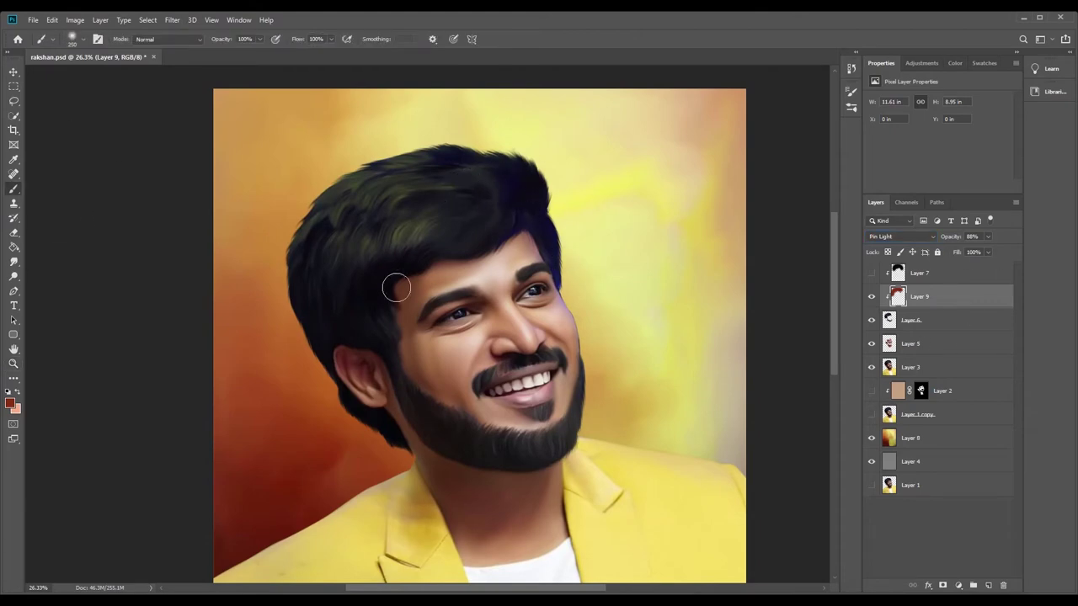
Zoom in on the yellow jacket and select Layer 3.
{"action": "key", "text": "z"}
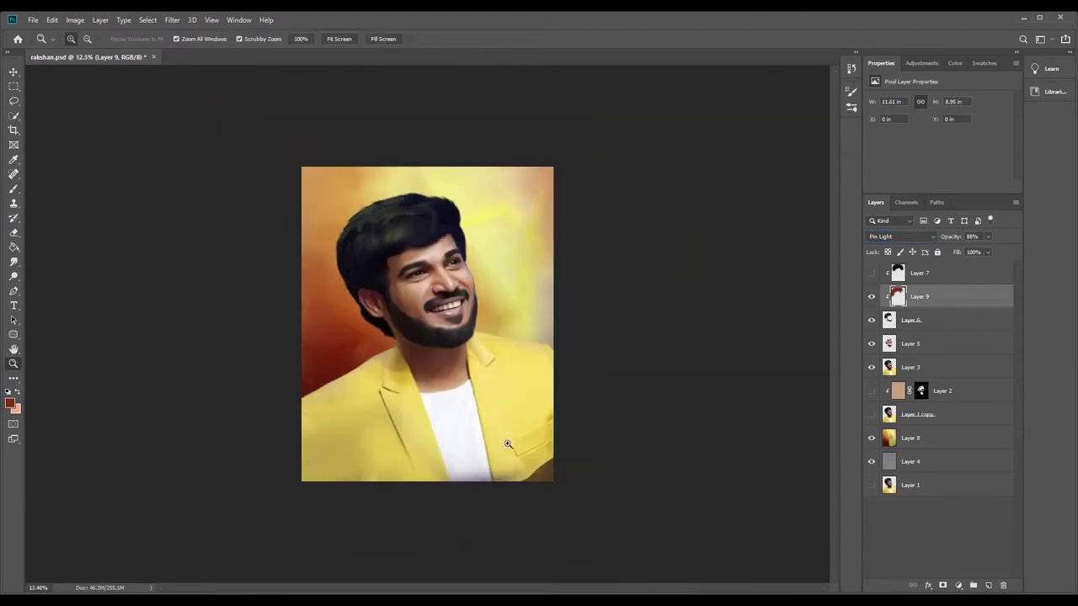
{"action": "left_click_drag", "start_coordinate": [419, 407], "coordinate": [589, 412]}
{"action": "left_click", "coordinate": [817, 286], "text": "ctrl"}
Hide Layers 8 and 4 and load the Smoothing Smudge Brush preset at size 125.
{"action": "left_click_drag", "start_coordinate": [872, 438], "coordinate": [871, 461]}
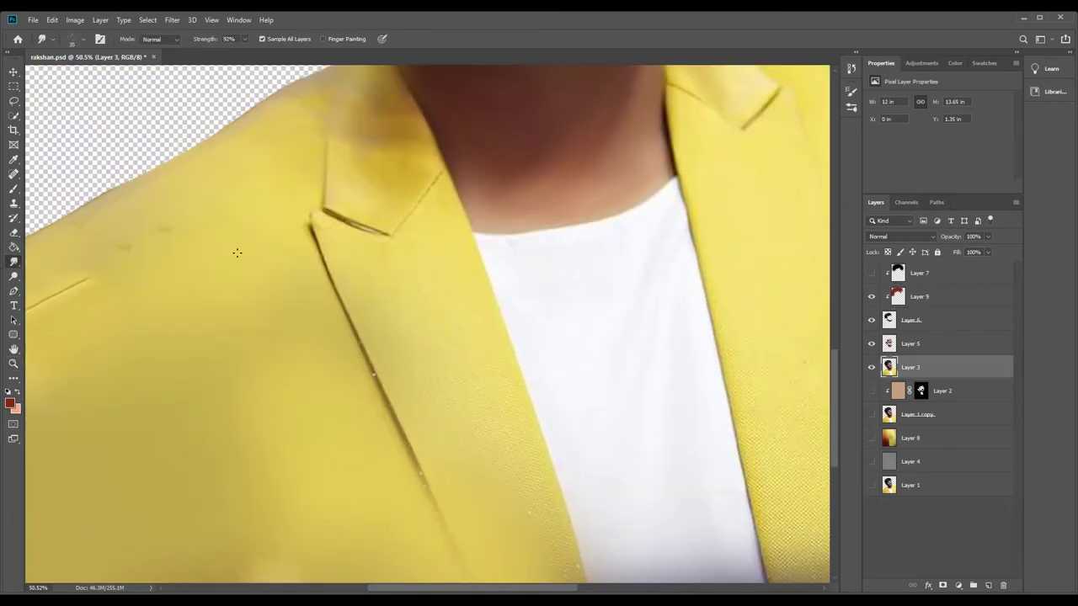
{"action": "left_click", "coordinate": [82, 39]}
{"action": "double_click", "coordinate": [193, 227]}
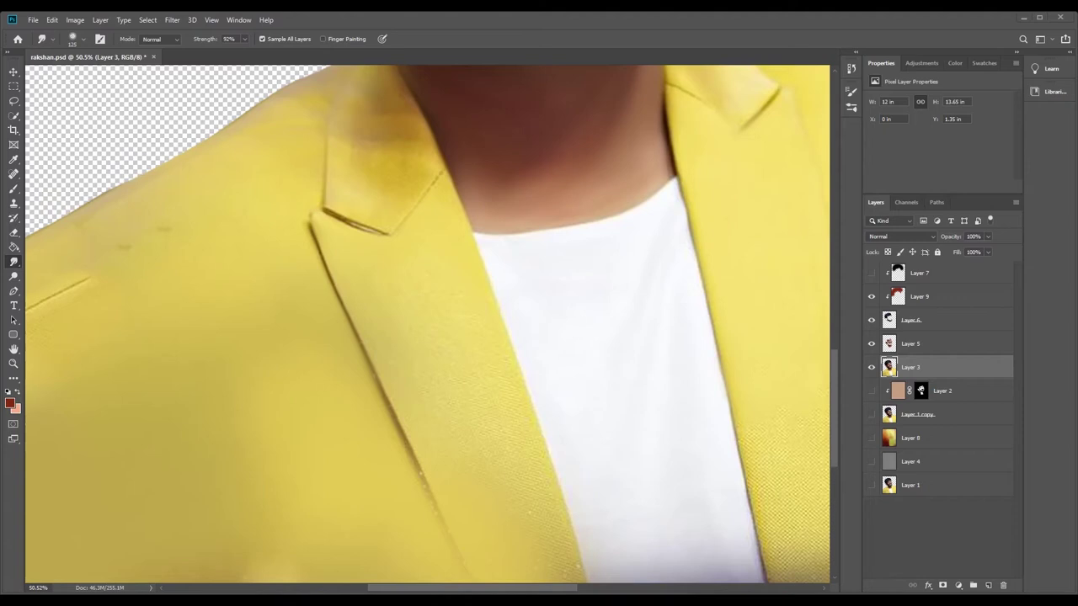
{"action": "key", "text": "bracketleft"}
{"action": "key", "text": "bracketright"}
Blend the dark collar patch into the yellow and smooth the speckled lapel edge.
{"action": "mouse_move", "coordinate": [343, 198]}
{"action": "left_mouse_down"}
{"action": "mouse_move", "coordinate": [390, 186]}
{"action": "mouse_move", "coordinate": [368, 92]}
{"action": "mouse_move", "coordinate": [399, 113]}
{"action": "left_mouse_up"}
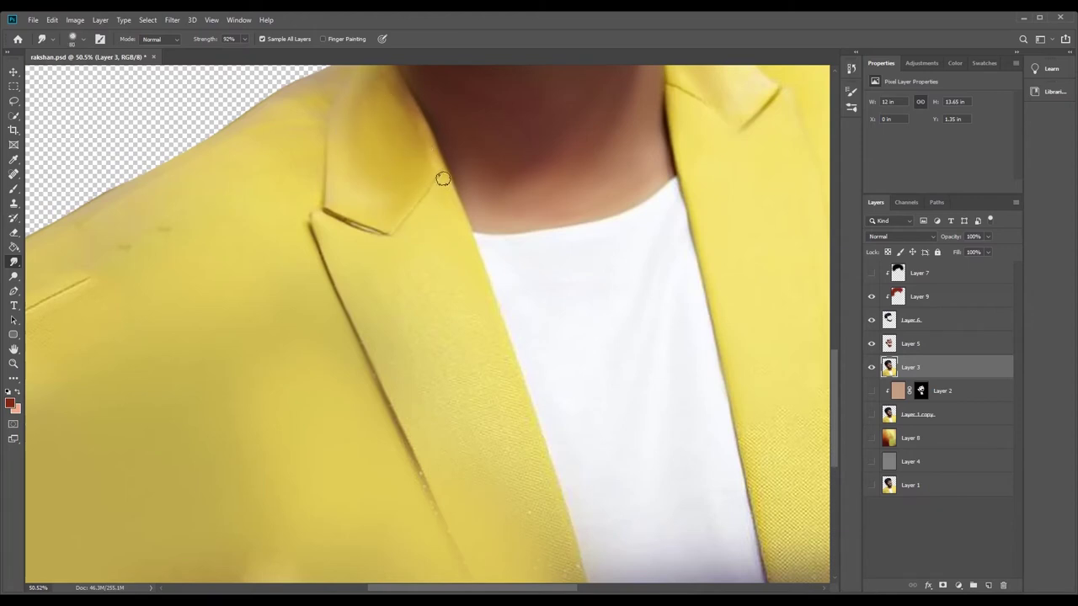
{"action": "key", "text": "bracketright"}
{"action": "key", "text": "bracketright"}
{"action": "key", "text": "bracketright"}
{"action": "key", "text": "bracketleft"}
{"action": "key", "text": "bracketleft"}
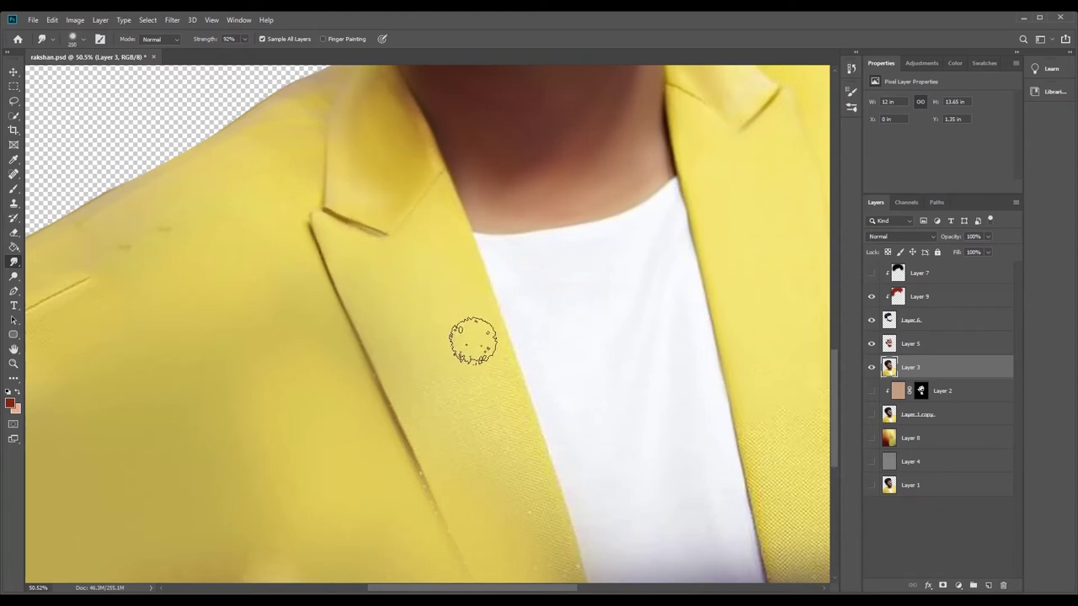
{"action": "left_click_drag", "start_coordinate": [544, 557], "coordinate": [524, 478]}
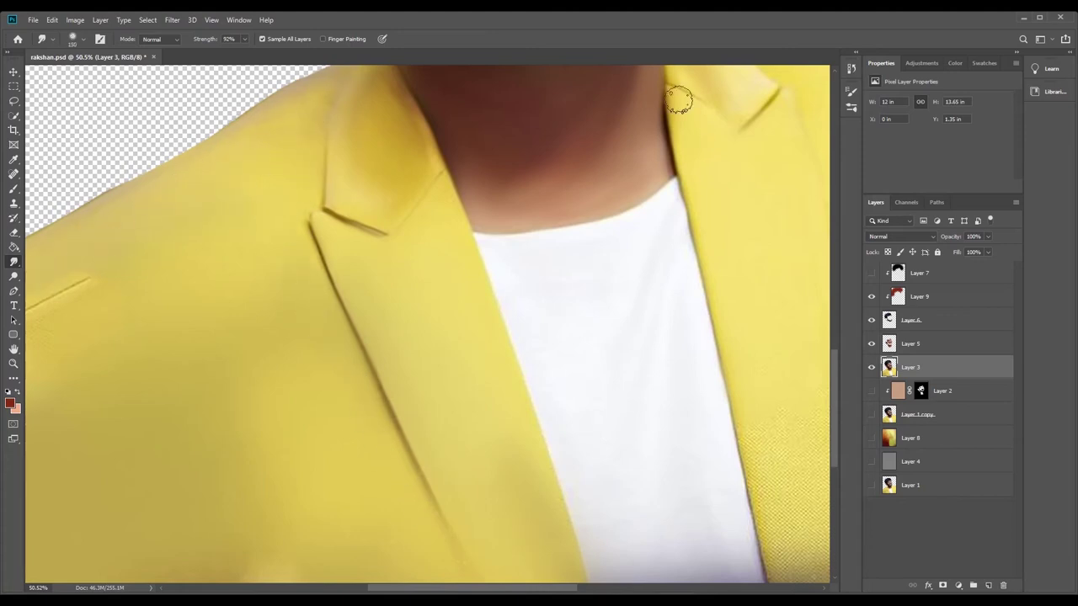
Smooth the fabric texture on the lower lapel with a 200-size smudge brush.
{"action": "scroll", "coordinate": [699, 239], "scroll_direction": "up", "scroll_amount": 3}
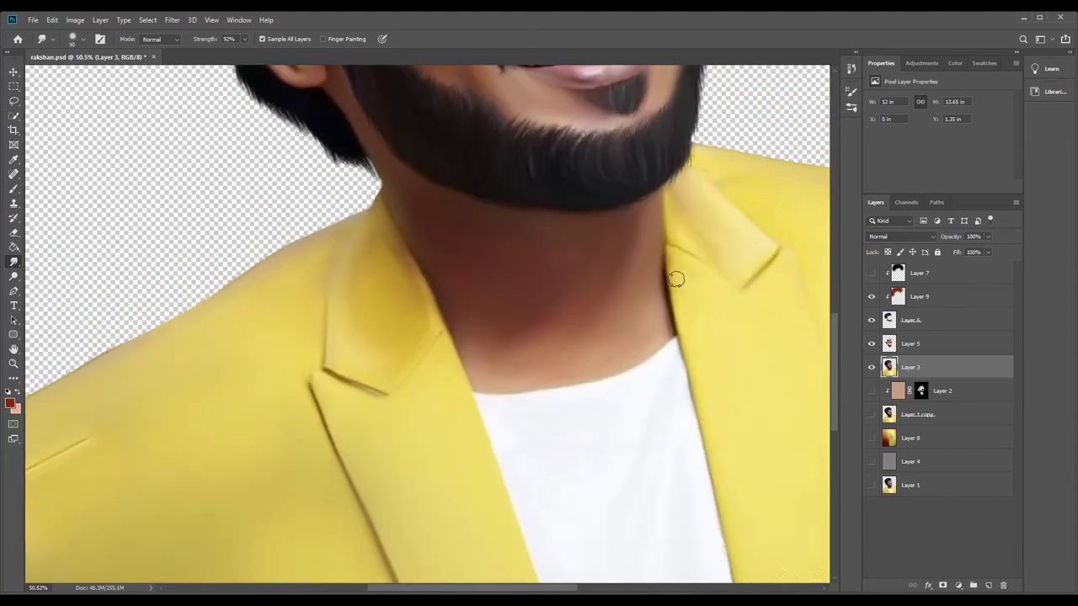
{"action": "key", "text": "z"}
{"action": "left_click", "coordinate": [127, 380], "text": "alt"}
{"action": "left_click", "coordinate": [311, 546]}
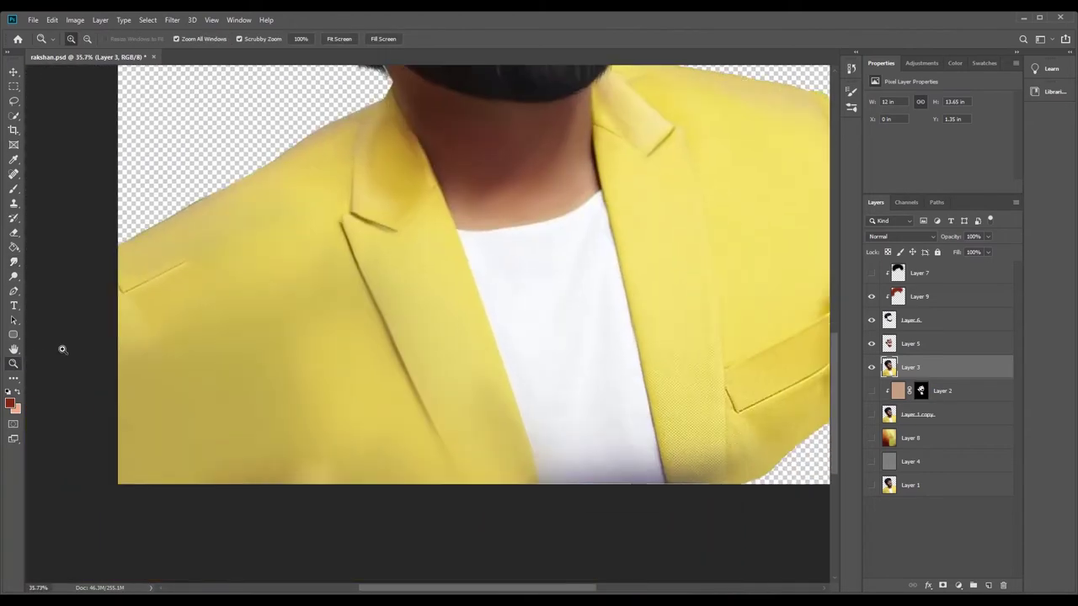
{"action": "key", "text": "r"}
{"action": "key", "text": "bracketleft"}
{"action": "key", "text": "bracketleft"}
{"action": "key", "text": "bracketleft"}
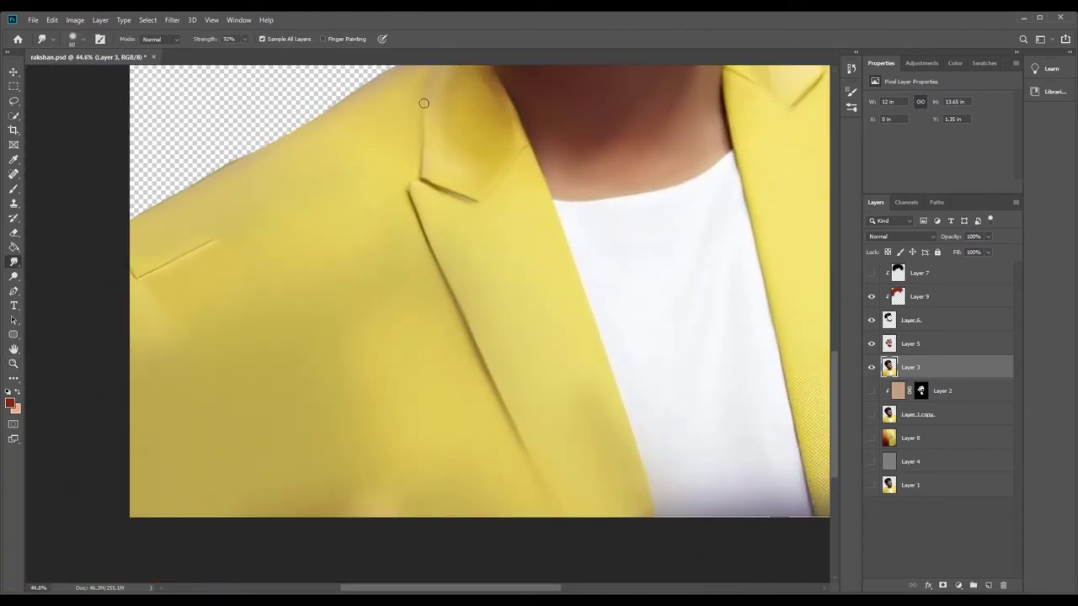
{"action": "key", "text": "bracketright"}
{"action": "key", "text": "bracketright"}
{"action": "key", "text": "bracketright"}
{"action": "key", "text": "bracketright"}
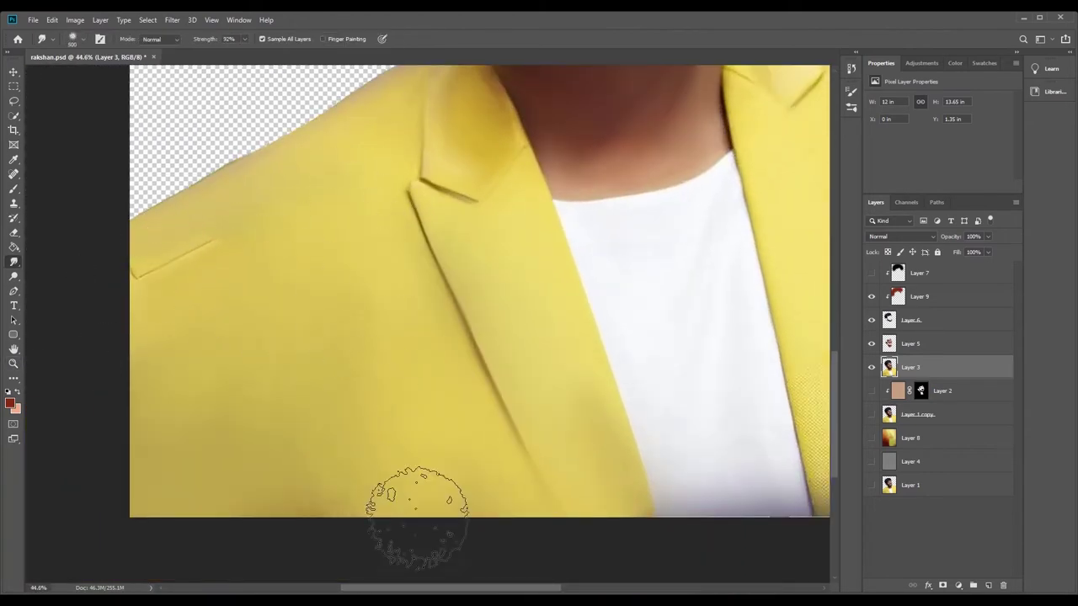
{"action": "key", "text": "bracketright"}
{"action": "key", "text": "bracketleft"}
{"action": "key", "text": "bracketleft"}
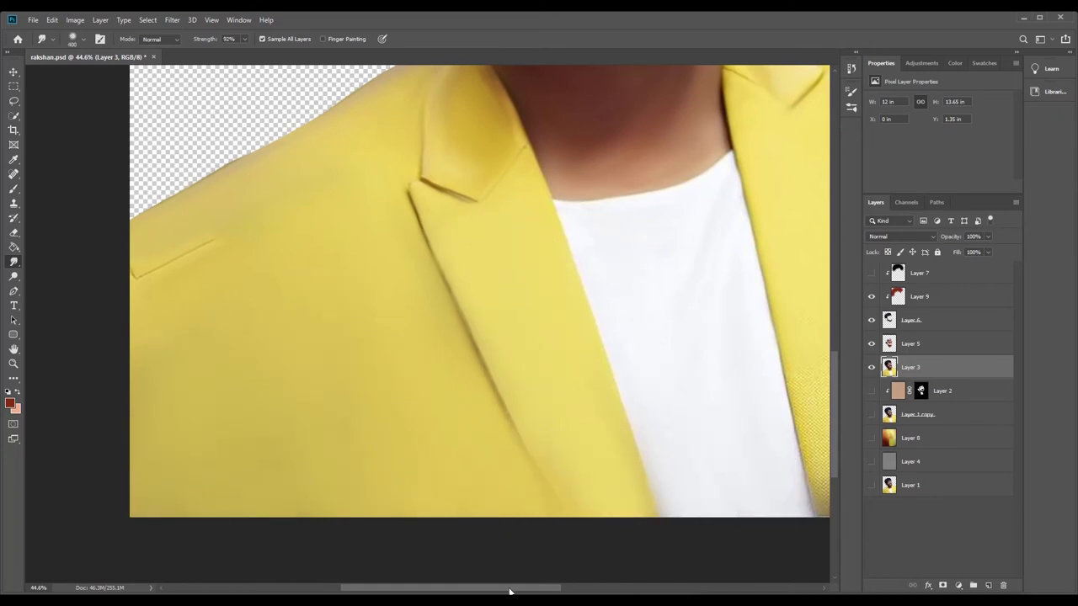
{"action": "scroll", "coordinate": [522, 341], "scroll_direction": "right", "scroll_amount": 5}
{"action": "key", "text": "bracketleft"}
{"action": "key", "text": "bracketleft"}
{"action": "key", "text": "bracketleft"}
{"action": "mouse_move", "coordinate": [451, 282]}
{"action": "left_mouse_down"}
{"action": "mouse_move", "coordinate": [401, 433]}
{"action": "mouse_move", "coordinate": [466, 508]}
{"action": "mouse_move", "coordinate": [504, 457]}
{"action": "mouse_move", "coordinate": [544, 469]}
{"action": "mouse_move", "coordinate": [621, 457]}
{"action": "mouse_move", "coordinate": [602, 514]}
{"action": "left_mouse_up"}
Adjust the smudge brush size, settling at about 125.
{"action": "key", "text": "bracketleft"}
{"action": "key", "text": "bracketleft"}
{"action": "key", "text": "bracketleft"}
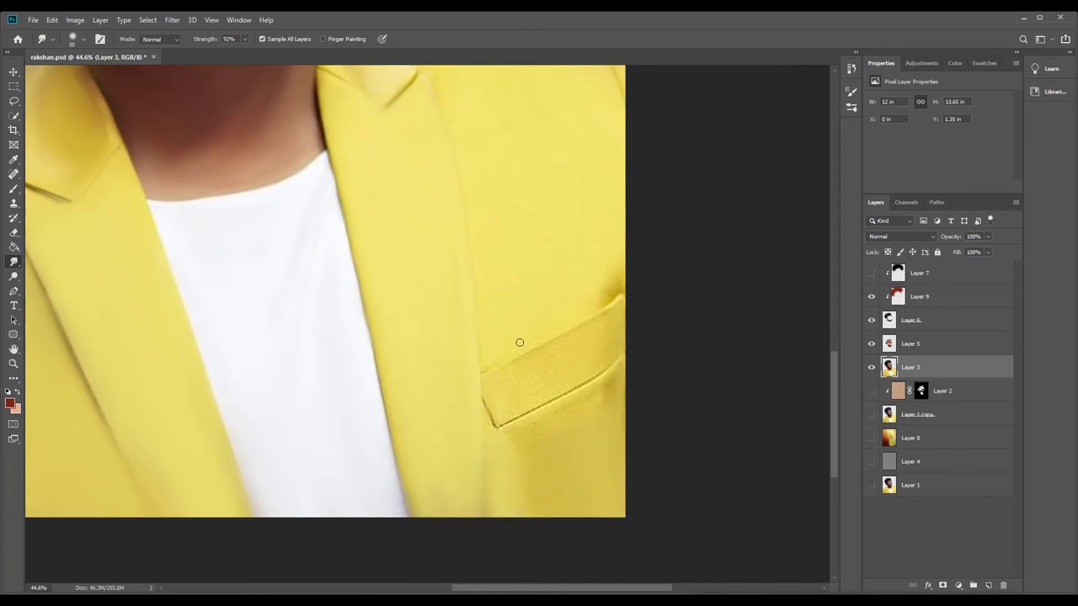
{"action": "key", "text": "bracketright"}
{"action": "key", "text": "bracketright"}
{"action": "key", "text": "bracketright"}
{"action": "scroll", "coordinate": [836, 373], "scroll_direction": "up", "scroll_amount": 3}
{"action": "key", "text": "bracketleft"}
{"action": "key", "text": "bracketleft"}
{"action": "key", "text": "bracketleft"}
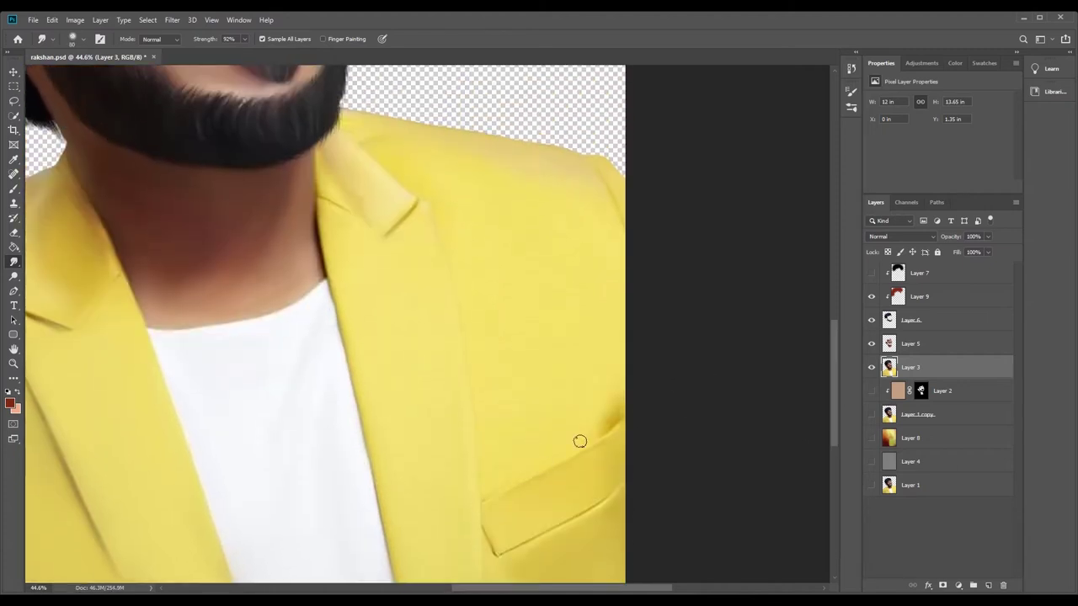
{"action": "key", "text": "bracketright"}
{"action": "key", "text": "bracketright"}
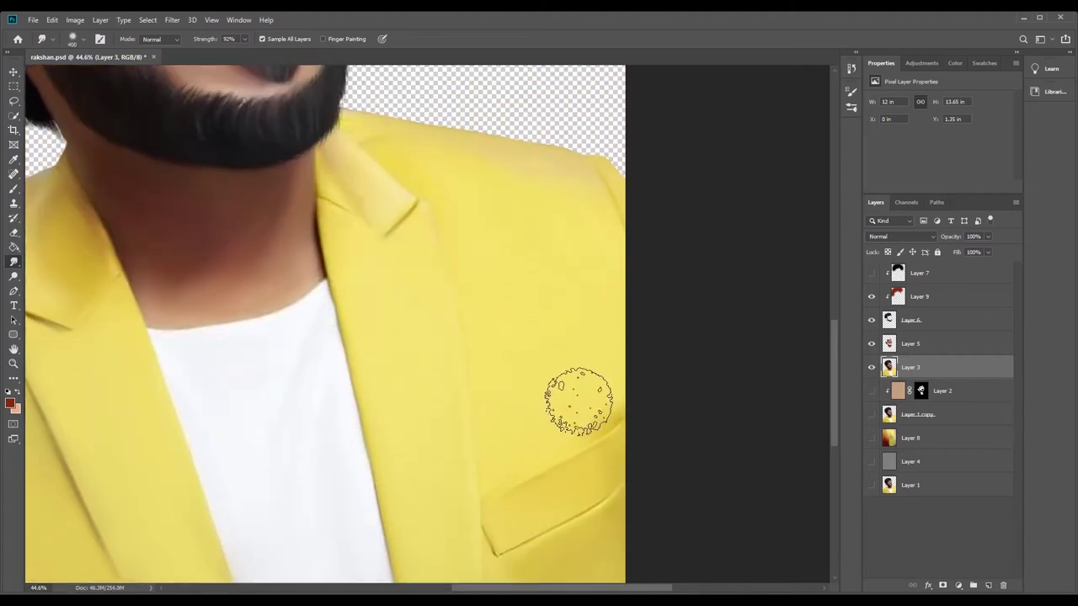
{"action": "key", "text": "bracketleft"}
{"action": "key", "text": "bracketleft"}
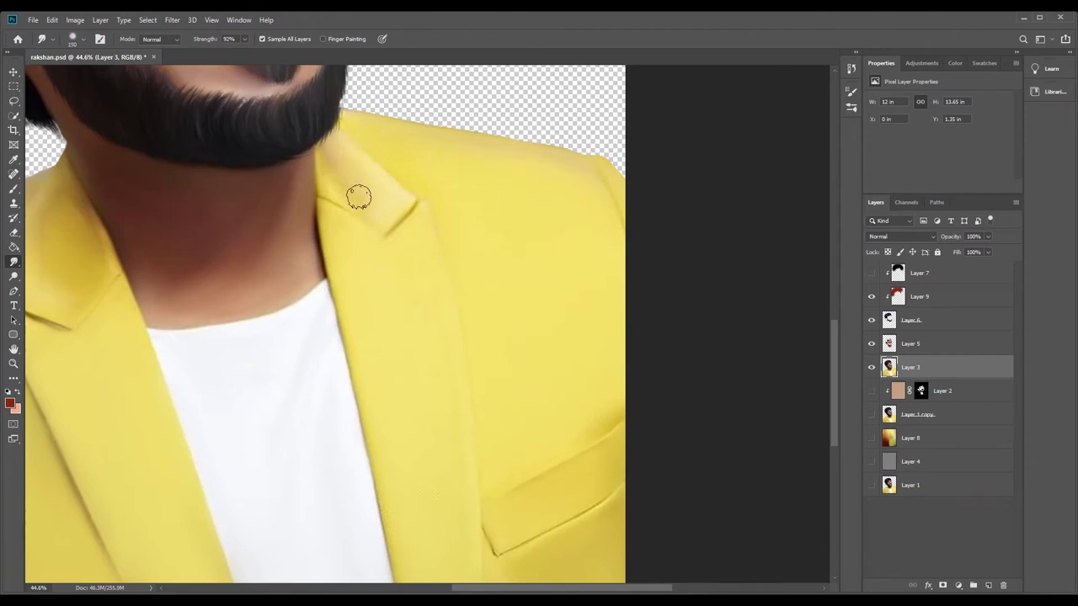
{"action": "key", "text": "bracketleft"}
{"action": "key", "text": "bracketleft"}
{"action": "key", "text": "bracketright"}
{"action": "key", "text": "bracketright"}
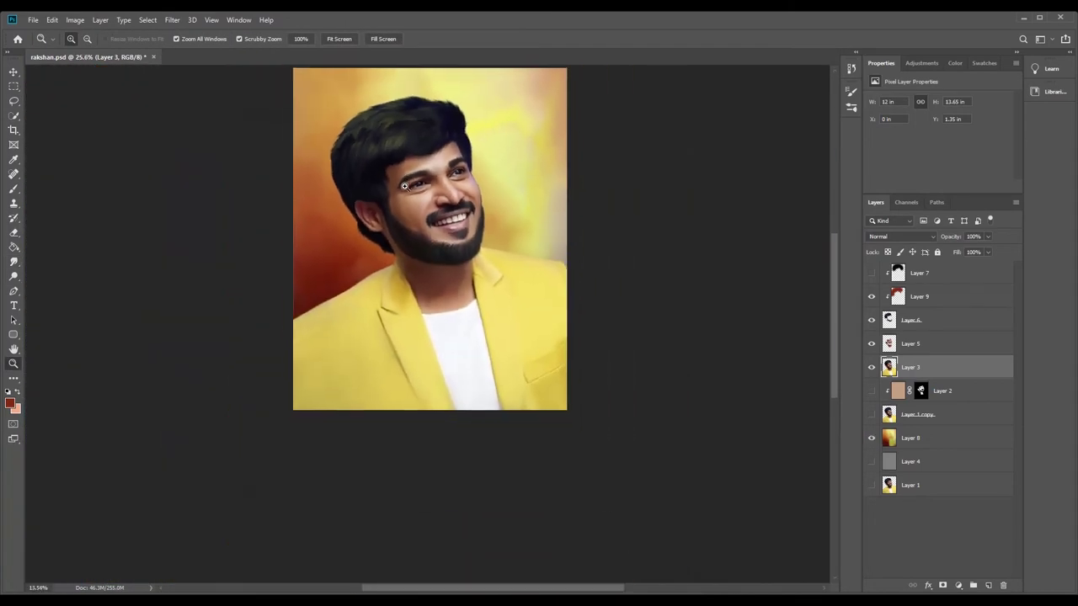
Enlarge the portrait view to about 18% and hide the orange background Layer 8.
{"action": "left_click_drag", "start_coordinate": [405, 185], "coordinate": [411, 187]}
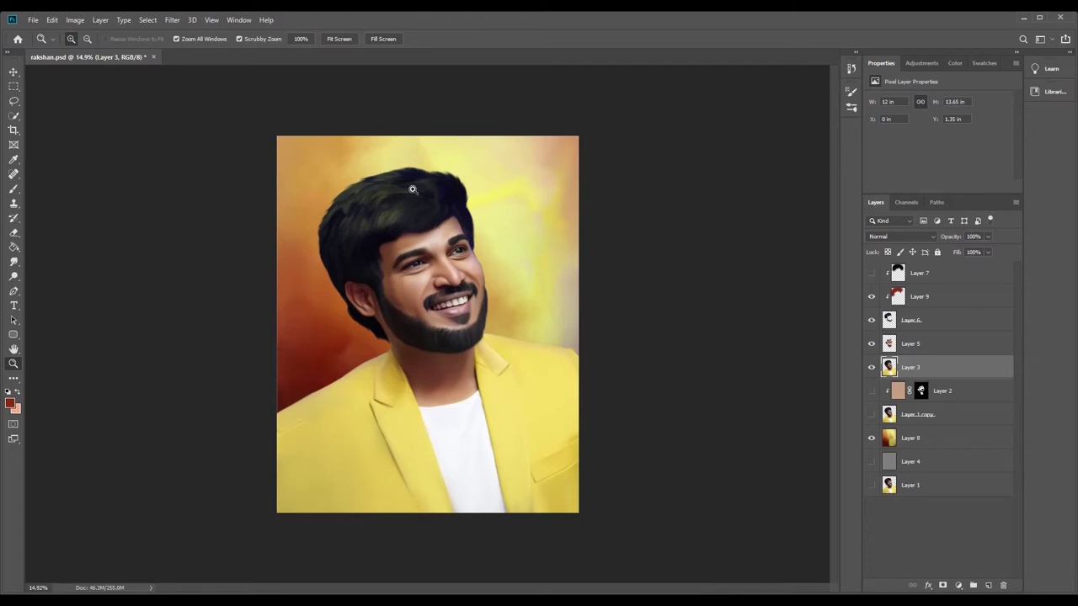
{"action": "mouse_move", "coordinate": [389, 336]}
{"action": "left_mouse_down"}
{"action": "mouse_move", "coordinate": [418, 216]}
{"action": "mouse_move", "coordinate": [446, 216]}
{"action": "left_mouse_up"}
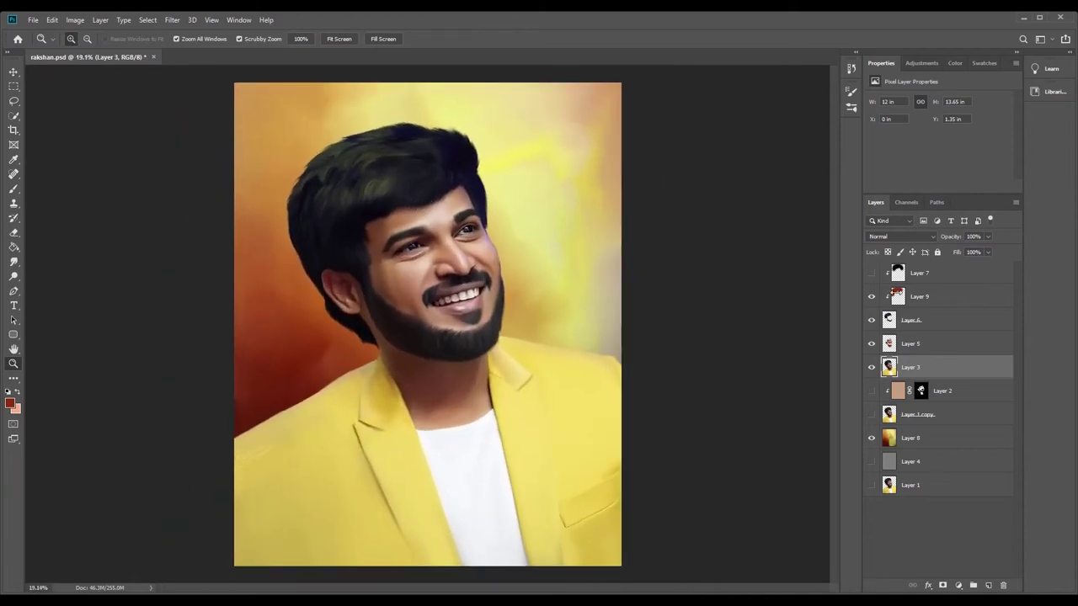
{"action": "left_click", "coordinate": [871, 438]}
Stamp visible layers into a new top layer, show Layer 7 with a mask, and brush in white.
{"action": "left_click", "coordinate": [964, 282]}
{"action": "key", "text": "ctrl+alt+shift+e"}
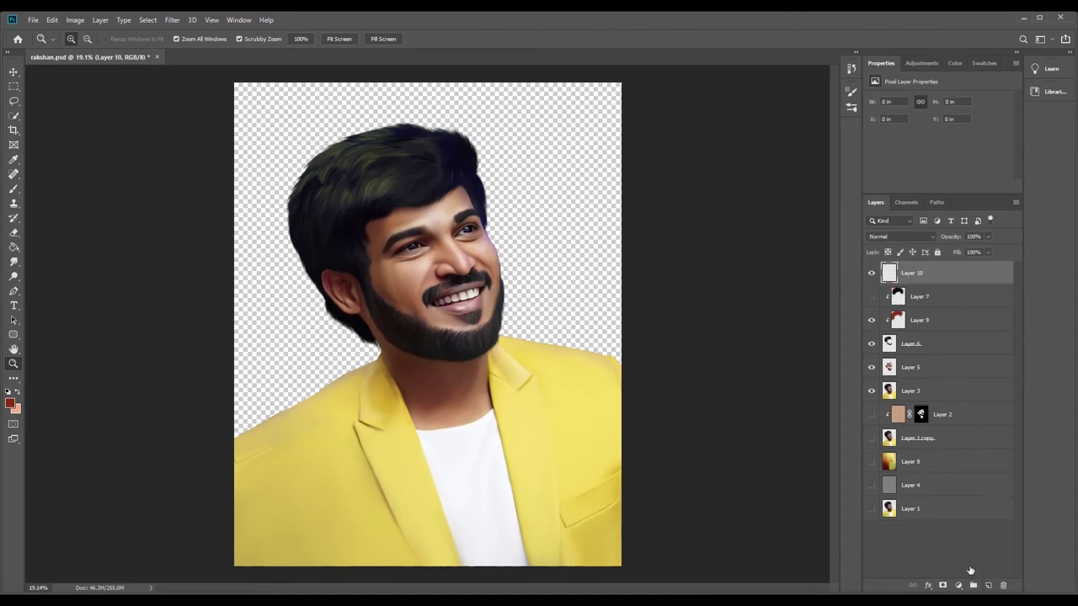
{"action": "left_click", "coordinate": [881, 296]}
{"action": "left_click", "coordinate": [871, 296]}
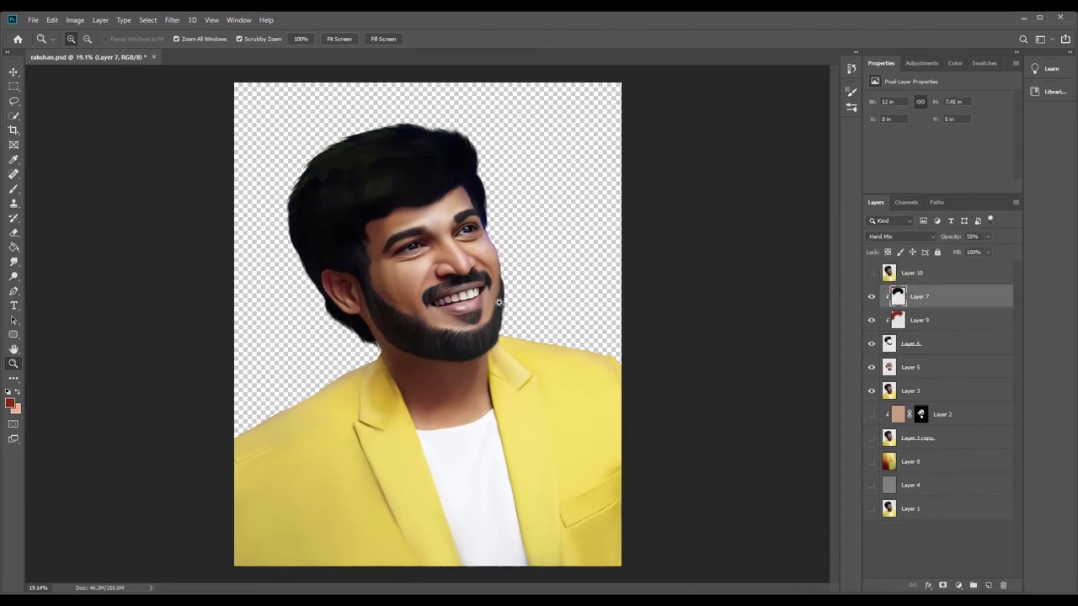
{"action": "left_click", "coordinate": [958, 585]}
{"action": "key", "text": "b"}
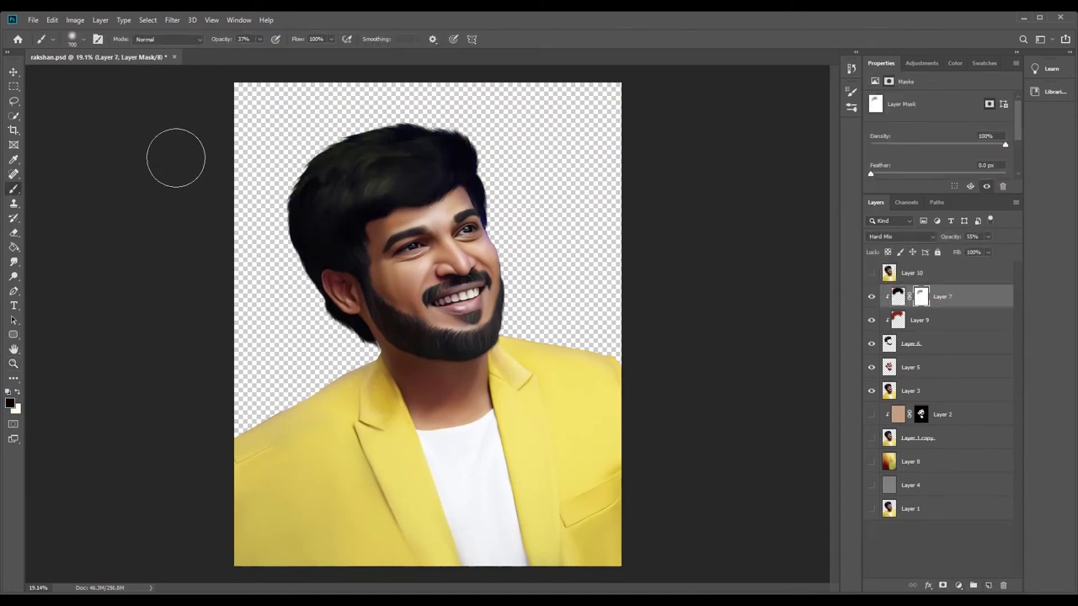
{"action": "left_click", "coordinate": [18, 392]}
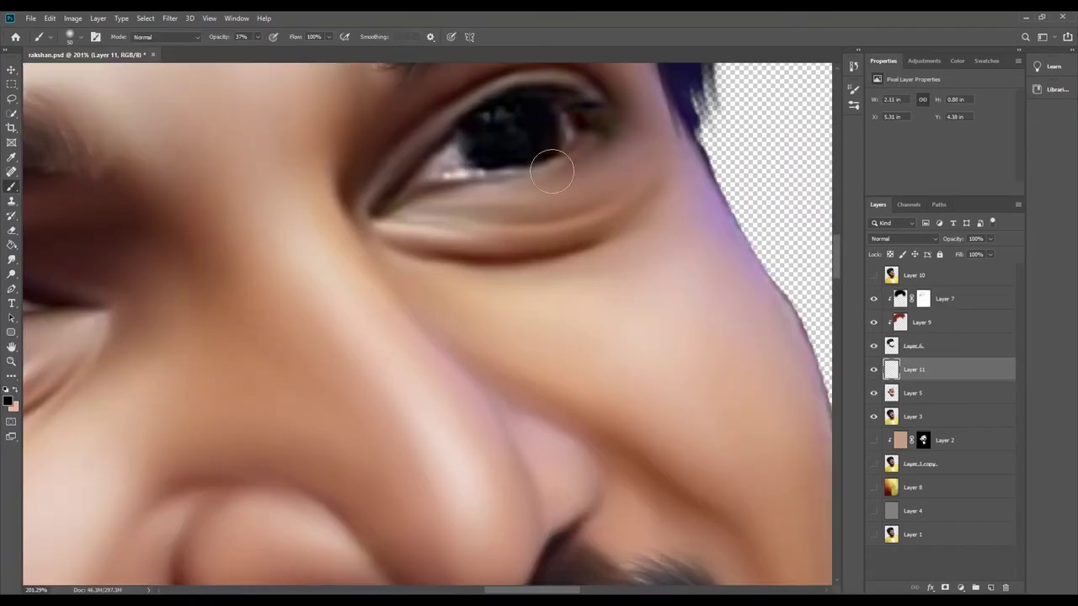
Zoom in on the eyes and erase the left iris on Layer 5 to reveal highlights.
{"action": "left_click_drag", "start_coordinate": [560, 592], "coordinate": [548, 592]}
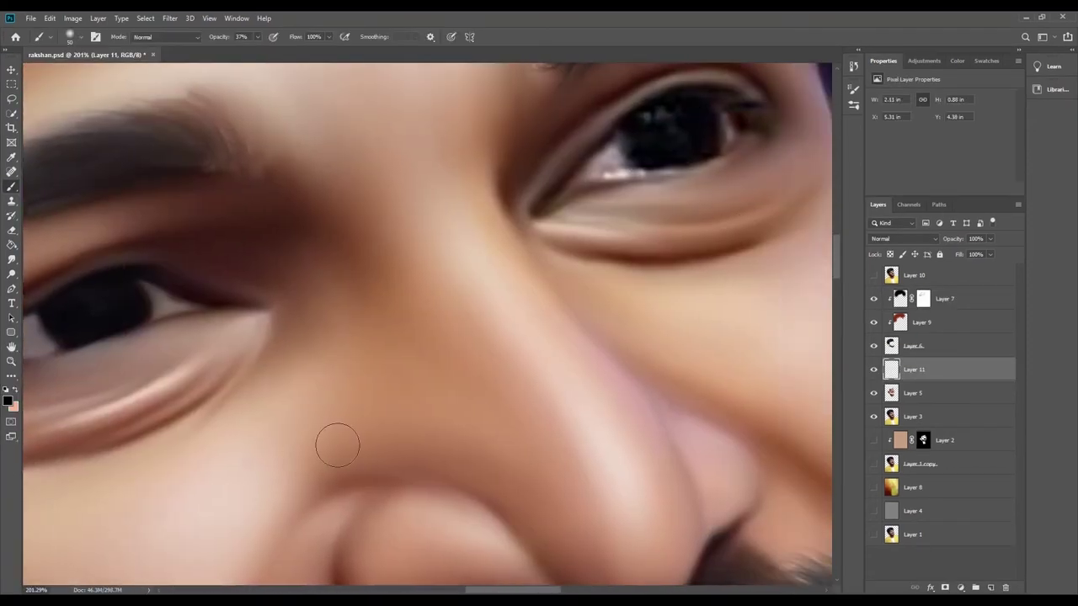
{"action": "left_click", "coordinate": [11, 361]}
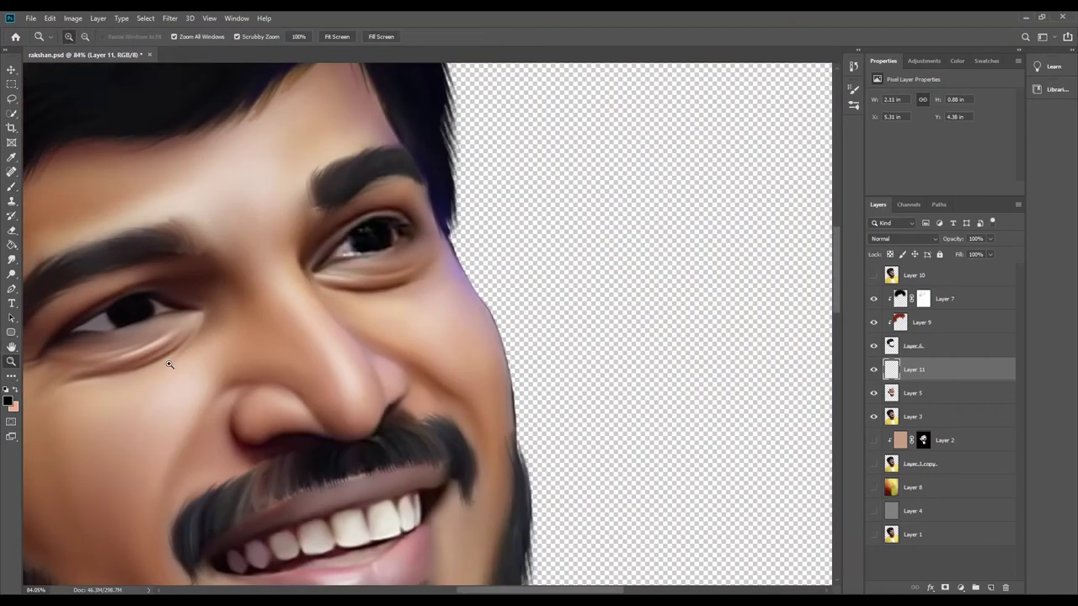
{"action": "mouse_move", "coordinate": [472, 198]}
{"action": "left_mouse_down"}
{"action": "mouse_move", "coordinate": [492, 199]}
{"action": "mouse_move", "coordinate": [479, 206]}
{"action": "left_mouse_up"}
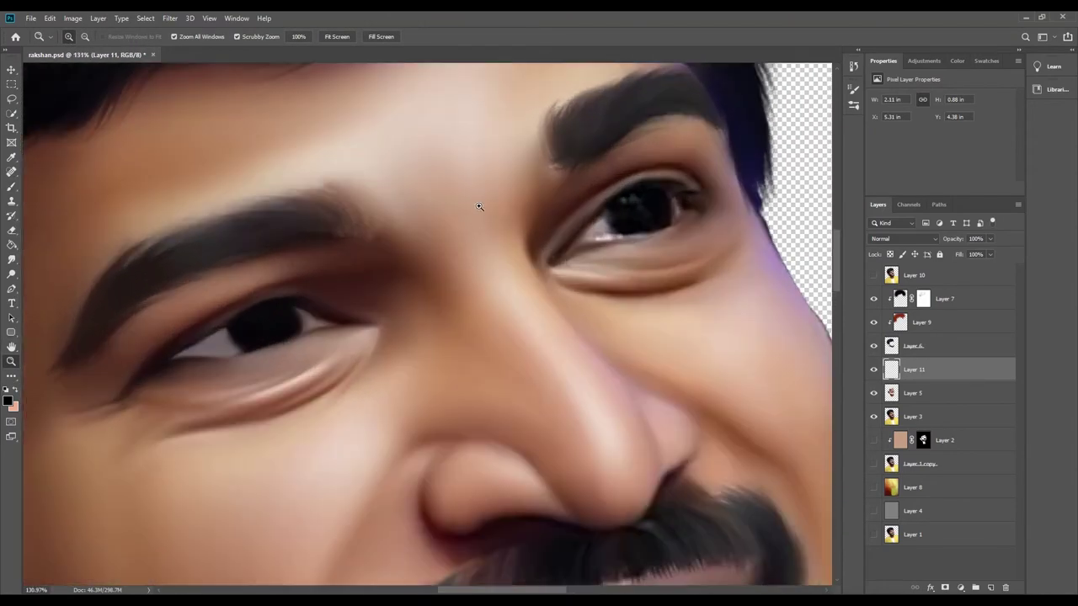
{"action": "left_click", "coordinate": [11, 230]}
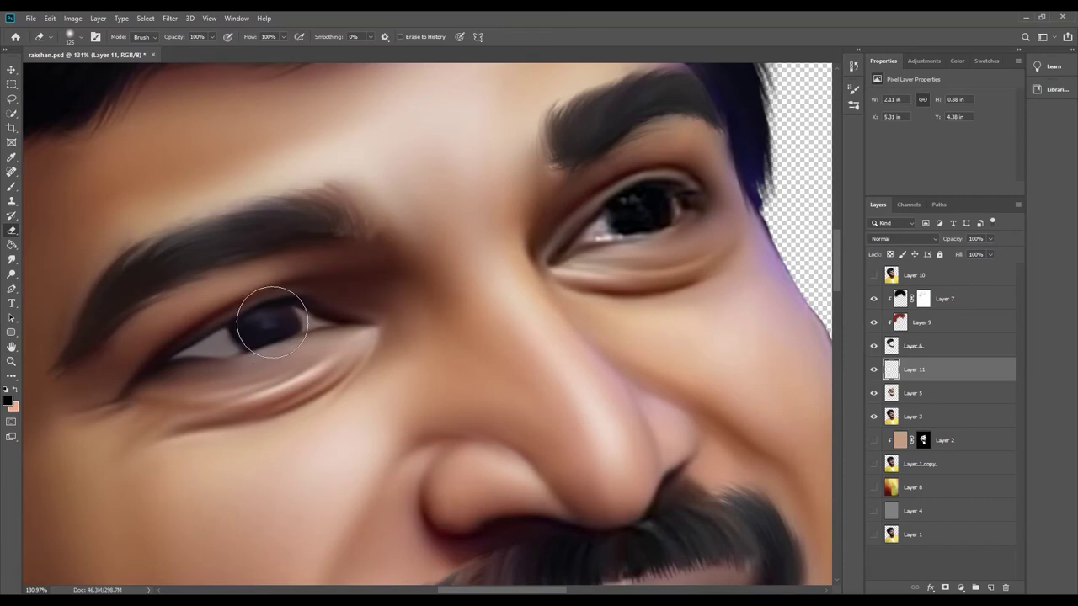
{"action": "key", "text": "bracketleft"}
{"action": "key", "text": "bracketleft"}
{"action": "key", "text": "bracketleft"}
{"action": "left_click", "coordinate": [926, 393]}
{"action": "key", "text": "bracketleft"}
{"action": "key", "text": "bracketleft"}
{"action": "key", "text": "bracketleft"}
{"action": "left_click_drag", "start_coordinate": [252, 328], "coordinate": [268, 313]}
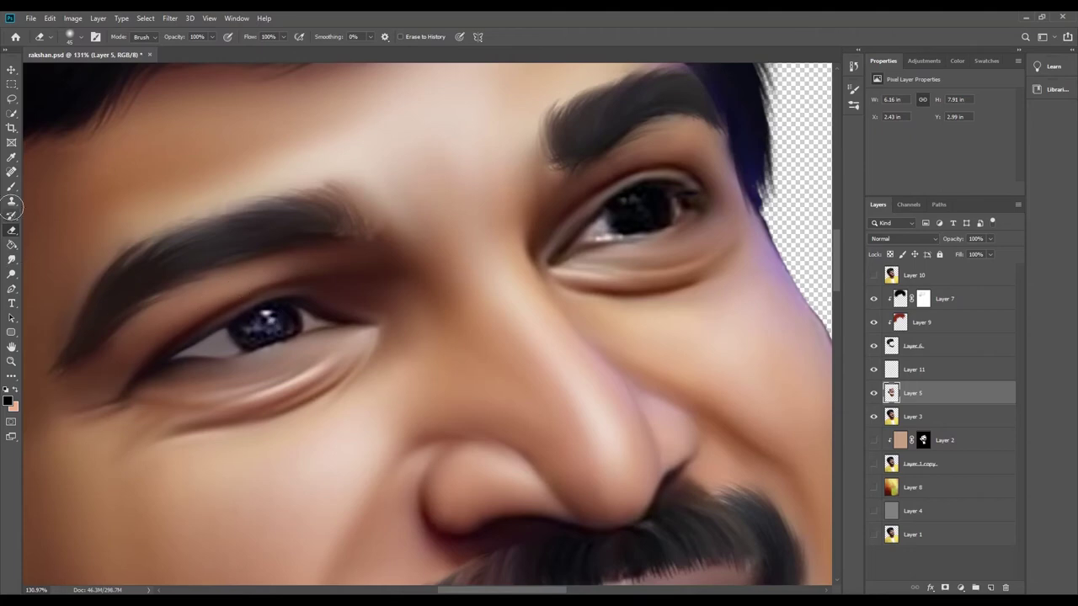
Paint the left-hand iris darker on Layer 11, then zoom close on the right-hand eye.
{"action": "left_click", "coordinate": [11, 186]}
{"action": "left_click", "coordinate": [913, 370]}
{"action": "left_click_drag", "start_coordinate": [249, 333], "coordinate": [285, 320]}
{"action": "left_click", "coordinate": [12, 361]}
{"action": "scroll", "coordinate": [260, 378], "scroll_direction": "down", "scroll_amount": 5}
{"action": "scroll", "coordinate": [396, 241], "scroll_direction": "down", "scroll_amount": 1}
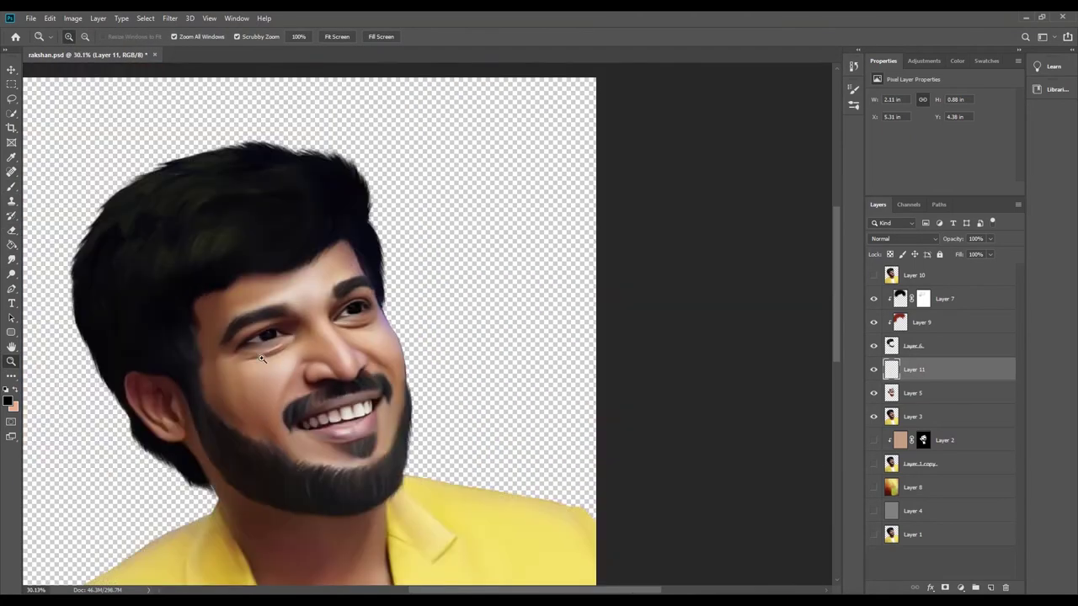
{"action": "scroll", "coordinate": [495, 243], "scroll_direction": "up", "scroll_amount": 8}
{"action": "scroll", "coordinate": [164, 247], "scroll_direction": "up", "scroll_amount": 1}
{"action": "left_click", "coordinate": [12, 259]}
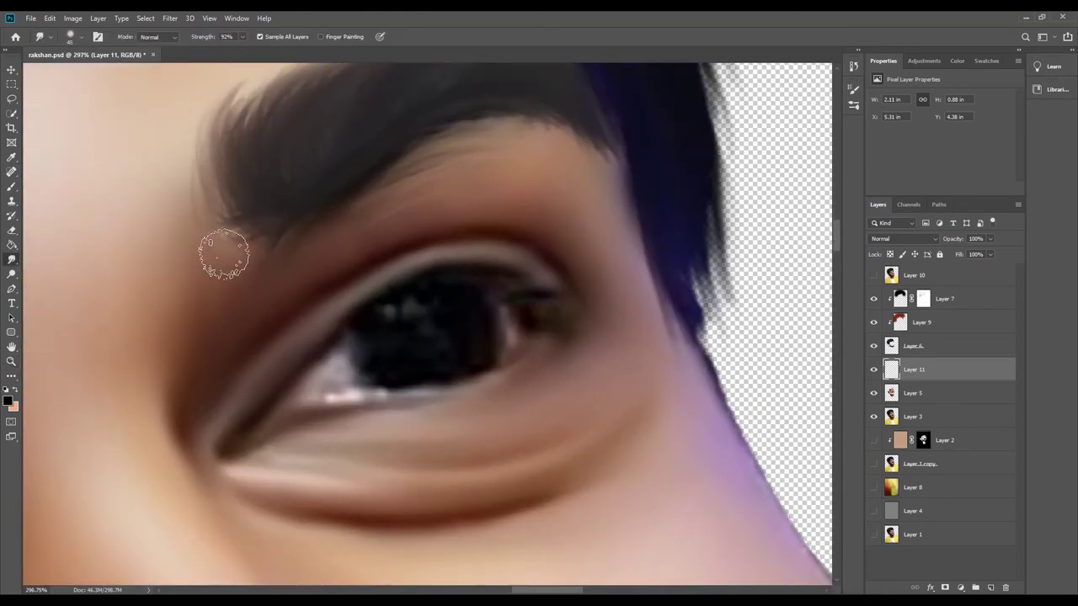
Smudge the brow's wispy lower edge and the upper eyelid crease smooth.
{"action": "mouse_move", "coordinate": [209, 226]}
{"action": "left_mouse_down"}
{"action": "mouse_move", "coordinate": [272, 217]}
{"action": "mouse_move", "coordinate": [233, 180]}
{"action": "mouse_move", "coordinate": [320, 163]}
{"action": "mouse_move", "coordinate": [385, 216]}
{"action": "mouse_move", "coordinate": [249, 264]}
{"action": "left_mouse_up"}
{"action": "mouse_move", "coordinate": [553, 162]}
{"action": "left_mouse_down"}
{"action": "mouse_move", "coordinate": [551, 134]}
{"action": "mouse_move", "coordinate": [457, 151]}
{"action": "mouse_move", "coordinate": [299, 228]}
{"action": "mouse_move", "coordinate": [276, 266]}
{"action": "left_mouse_up"}
{"action": "key", "text": "bracketright"}
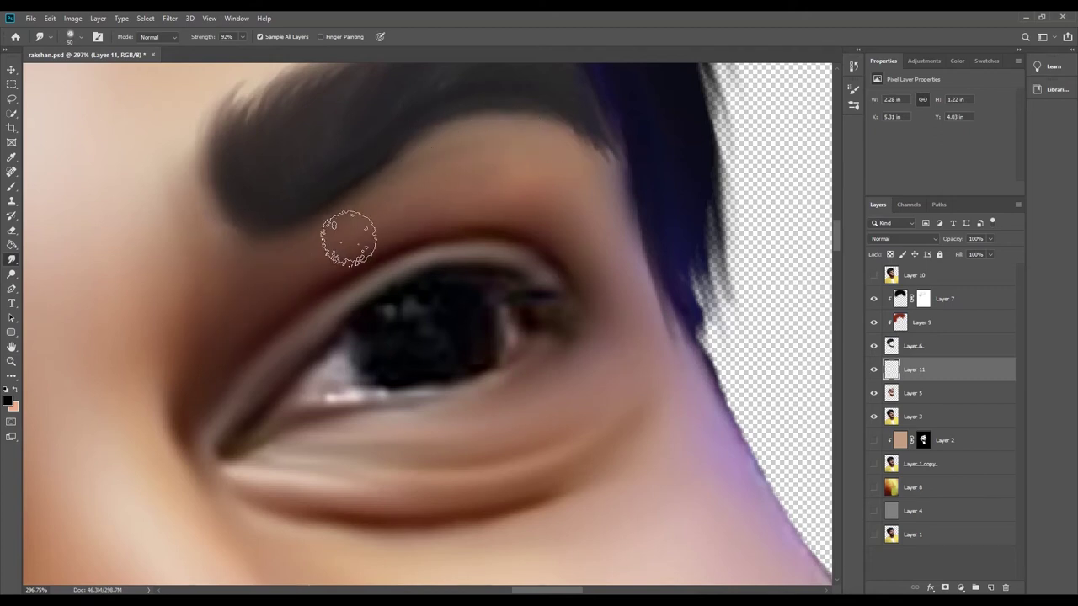
{"action": "left_click_drag", "start_coordinate": [578, 241], "coordinate": [433, 199]}
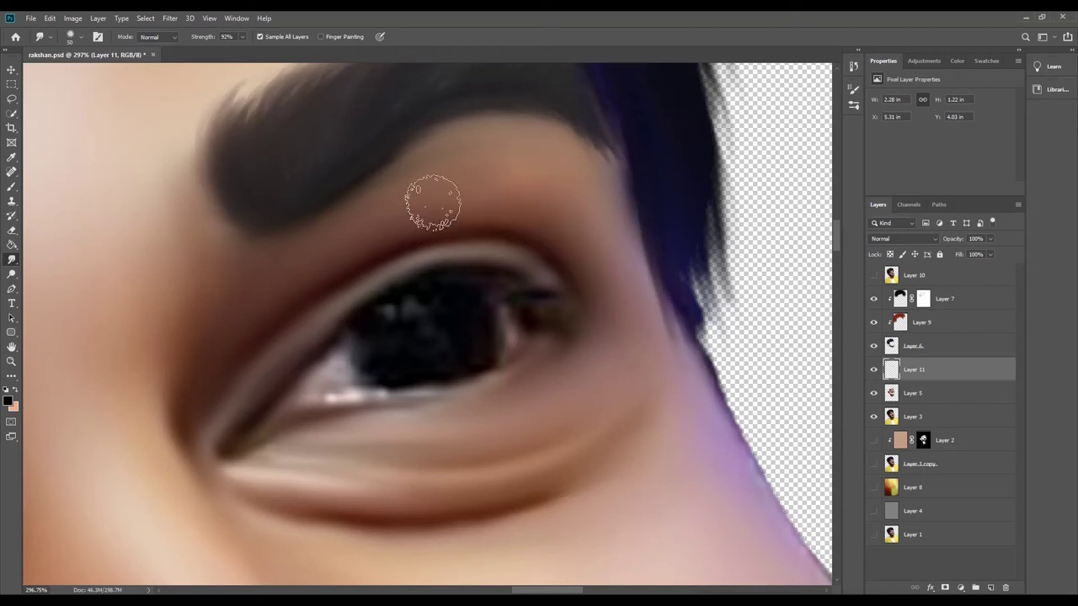
{"action": "key", "text": "bracketleft"}
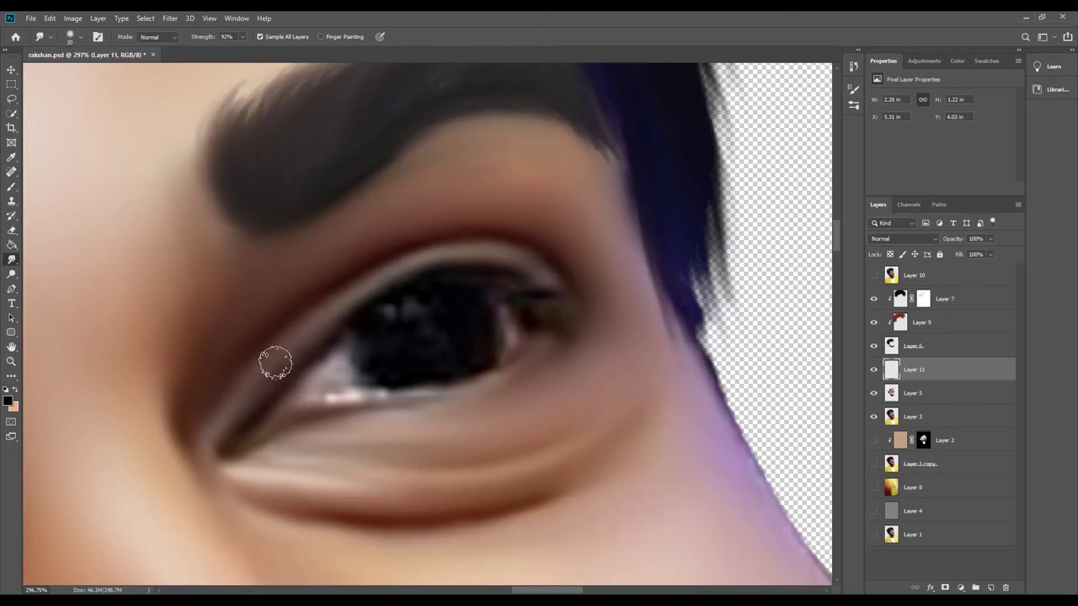
Soften the dark outer eye corner and smooth the lower lid line toward the inner corner.
{"action": "mouse_move", "coordinate": [563, 284]}
{"action": "left_mouse_down"}
{"action": "mouse_move", "coordinate": [550, 320]}
{"action": "mouse_move", "coordinate": [560, 315]}
{"action": "left_mouse_up"}
{"action": "mouse_move", "coordinate": [540, 277]}
{"action": "left_mouse_down"}
{"action": "mouse_move", "coordinate": [568, 294]}
{"action": "mouse_move", "coordinate": [531, 373]}
{"action": "mouse_move", "coordinate": [568, 354]}
{"action": "mouse_move", "coordinate": [553, 341]}
{"action": "left_mouse_up"}
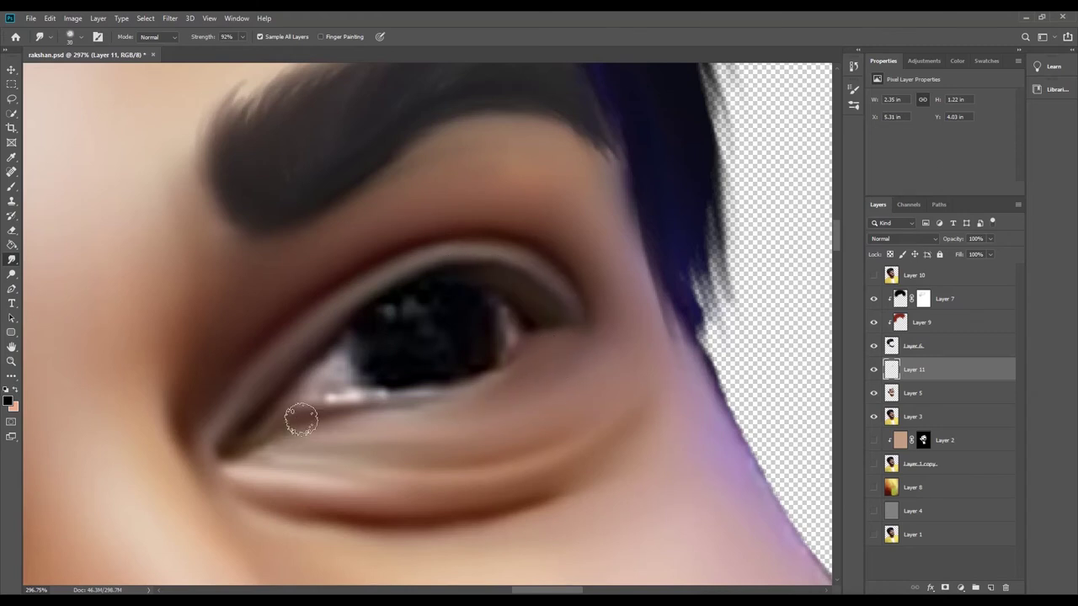
{"action": "mouse_move", "coordinate": [296, 416]}
{"action": "left_mouse_down"}
{"action": "mouse_move", "coordinate": [413, 392]}
{"action": "mouse_move", "coordinate": [438, 409]}
{"action": "mouse_move", "coordinate": [527, 362]}
{"action": "mouse_move", "coordinate": [356, 409]}
{"action": "mouse_move", "coordinate": [315, 356]}
{"action": "mouse_move", "coordinate": [337, 351]}
{"action": "mouse_move", "coordinate": [293, 394]}
{"action": "mouse_move", "coordinate": [376, 389]}
{"action": "mouse_move", "coordinate": [345, 333]}
{"action": "mouse_move", "coordinate": [300, 381]}
{"action": "mouse_move", "coordinate": [323, 386]}
{"action": "mouse_move", "coordinate": [385, 362]}
{"action": "mouse_move", "coordinate": [373, 329]}
{"action": "mouse_move", "coordinate": [469, 357]}
{"action": "mouse_move", "coordinate": [434, 289]}
{"action": "mouse_move", "coordinate": [392, 308]}
{"action": "mouse_move", "coordinate": [447, 289]}
{"action": "mouse_move", "coordinate": [486, 335]}
{"action": "mouse_move", "coordinate": [525, 325]}
{"action": "mouse_move", "coordinate": [490, 296]}
{"action": "left_mouse_up"}
{"action": "key", "text": "bracketleft"}
{"action": "key", "text": "bracketleft"}
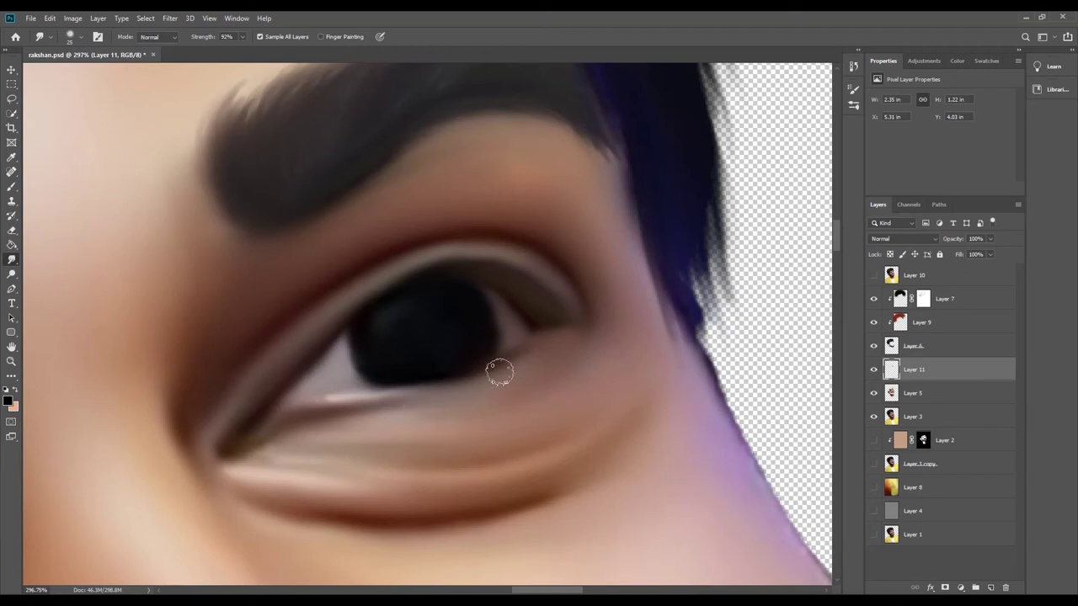
{"action": "left_click_drag", "start_coordinate": [291, 373], "coordinate": [395, 404]}
{"action": "mouse_move", "coordinate": [323, 406]}
{"action": "left_mouse_down"}
{"action": "mouse_move", "coordinate": [224, 446]}
{"action": "mouse_move", "coordinate": [240, 474]}
{"action": "left_mouse_up"}
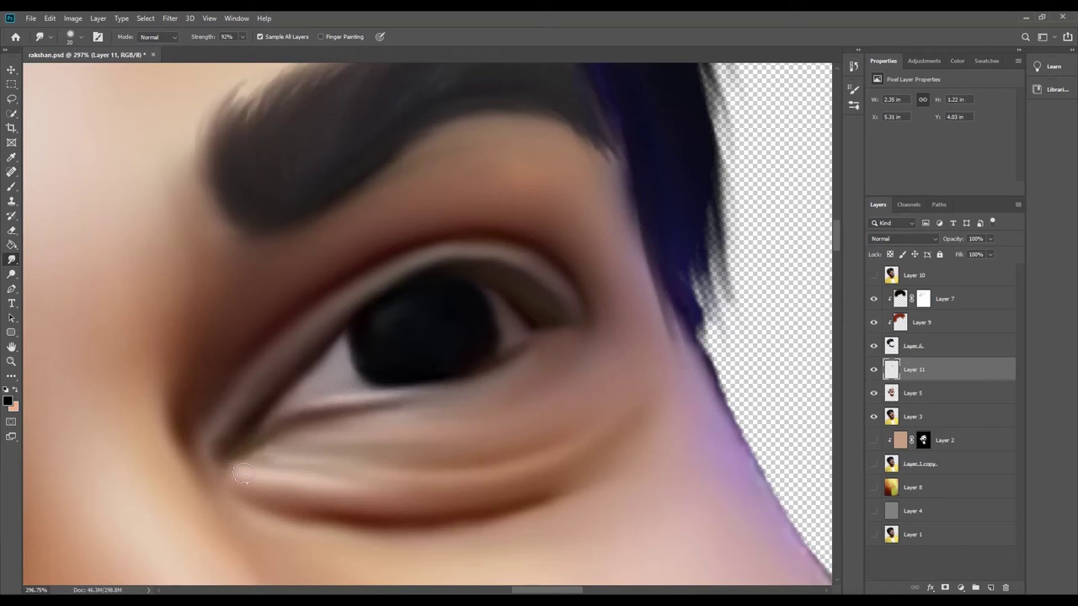
Smudge the left iris edge, speckles and adjacent eye white smooth, then zoom out to the face.
{"action": "left_click", "coordinate": [11, 360]}
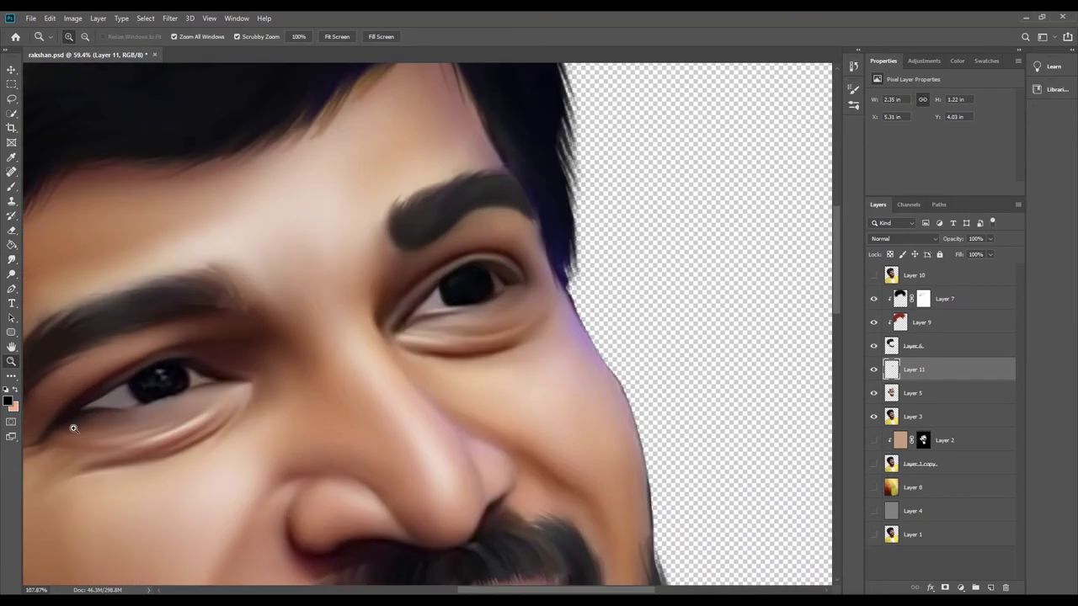
{"action": "left_click_drag", "start_coordinate": [117, 395], "coordinate": [80, 394]}
{"action": "left_click", "coordinate": [80, 395]}
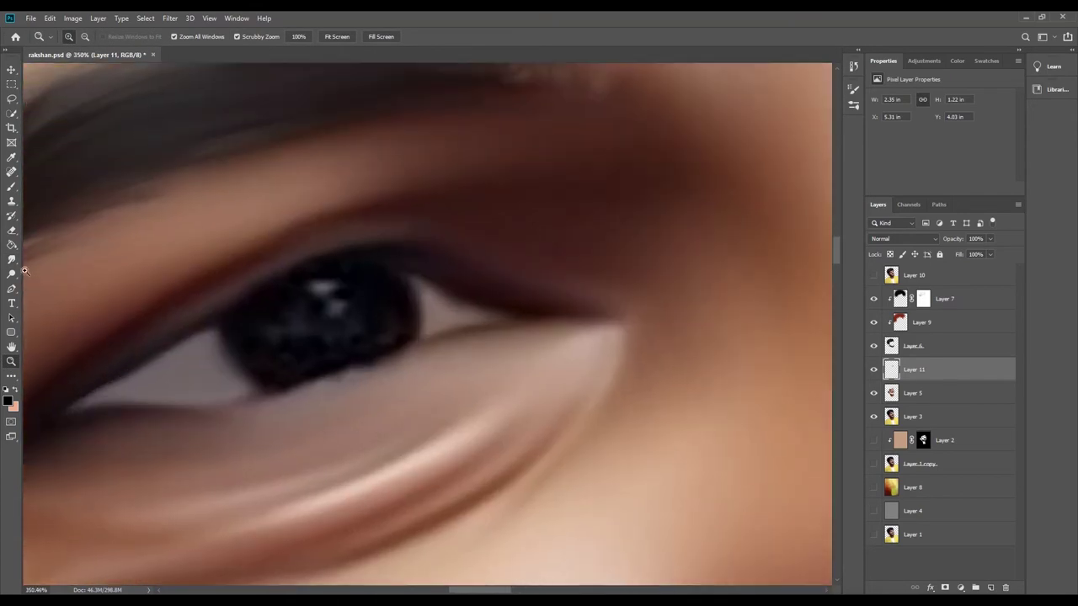
{"action": "left_click", "coordinate": [11, 259]}
{"action": "left_click_drag", "start_coordinate": [219, 380], "coordinate": [339, 270]}
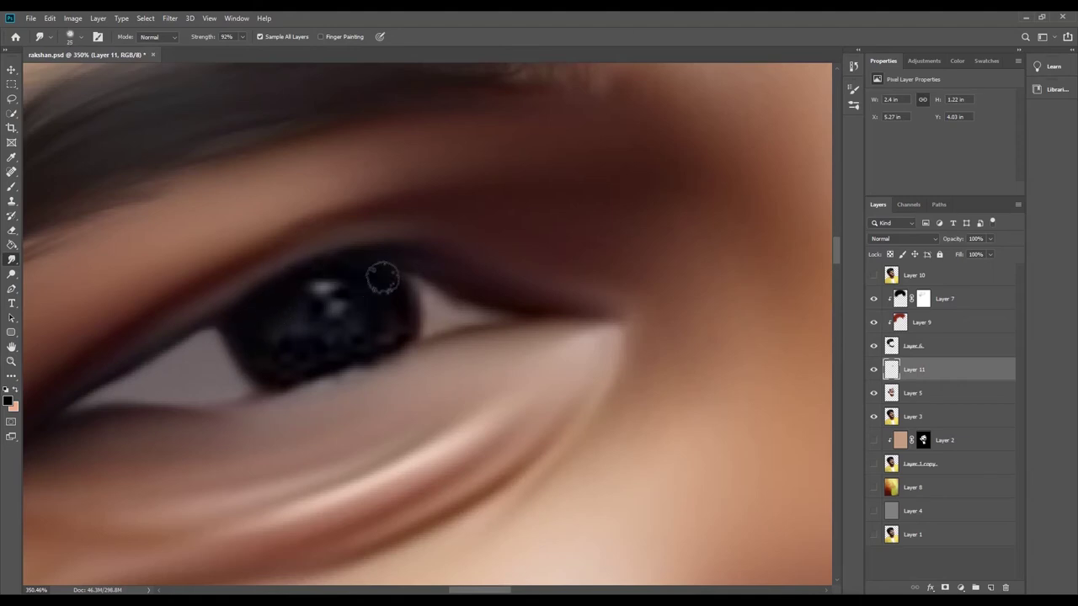
{"action": "mouse_move", "coordinate": [354, 352]}
{"action": "left_mouse_down"}
{"action": "mouse_move", "coordinate": [267, 353]}
{"action": "mouse_move", "coordinate": [312, 329]}
{"action": "mouse_move", "coordinate": [322, 288]}
{"action": "mouse_move", "coordinate": [380, 317]}
{"action": "mouse_move", "coordinate": [366, 332]}
{"action": "mouse_move", "coordinate": [294, 332]}
{"action": "mouse_move", "coordinate": [277, 320]}
{"action": "mouse_move", "coordinate": [275, 355]}
{"action": "mouse_move", "coordinate": [320, 360]}
{"action": "mouse_move", "coordinate": [298, 404]}
{"action": "mouse_move", "coordinate": [405, 376]}
{"action": "left_mouse_up"}
{"action": "key", "text": "bracketright"}
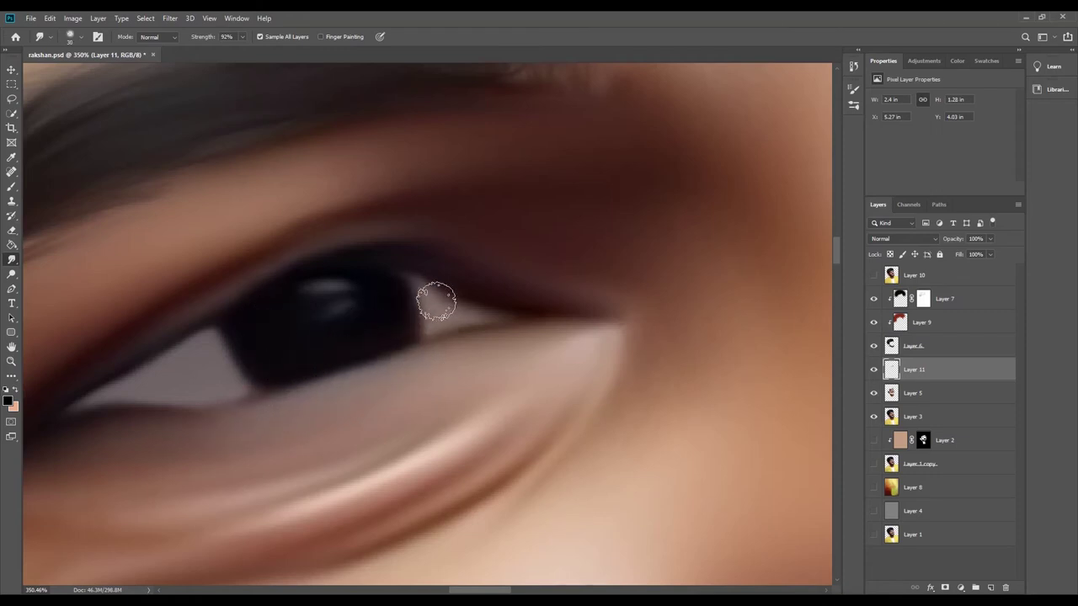
{"action": "mouse_move", "coordinate": [438, 298]}
{"action": "left_mouse_down"}
{"action": "mouse_move", "coordinate": [477, 310]}
{"action": "mouse_move", "coordinate": [431, 294]}
{"action": "mouse_move", "coordinate": [513, 329]}
{"action": "mouse_move", "coordinate": [395, 320]}
{"action": "mouse_move", "coordinate": [464, 329]}
{"action": "mouse_move", "coordinate": [360, 348]}
{"action": "left_mouse_up"}
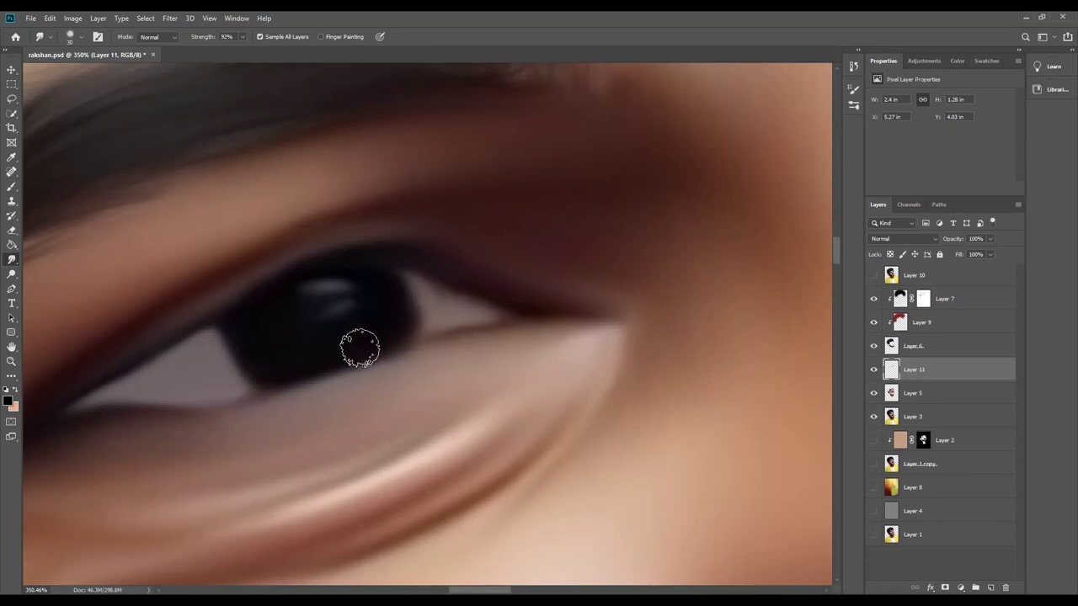
{"action": "left_click", "coordinate": [10, 360]}
{"action": "mouse_move", "coordinate": [194, 398]}
{"action": "left_mouse_down"}
{"action": "mouse_move", "coordinate": [118, 396]}
{"action": "mouse_move", "coordinate": [260, 344]}
{"action": "mouse_move", "coordinate": [385, 233]}
{"action": "left_mouse_up"}
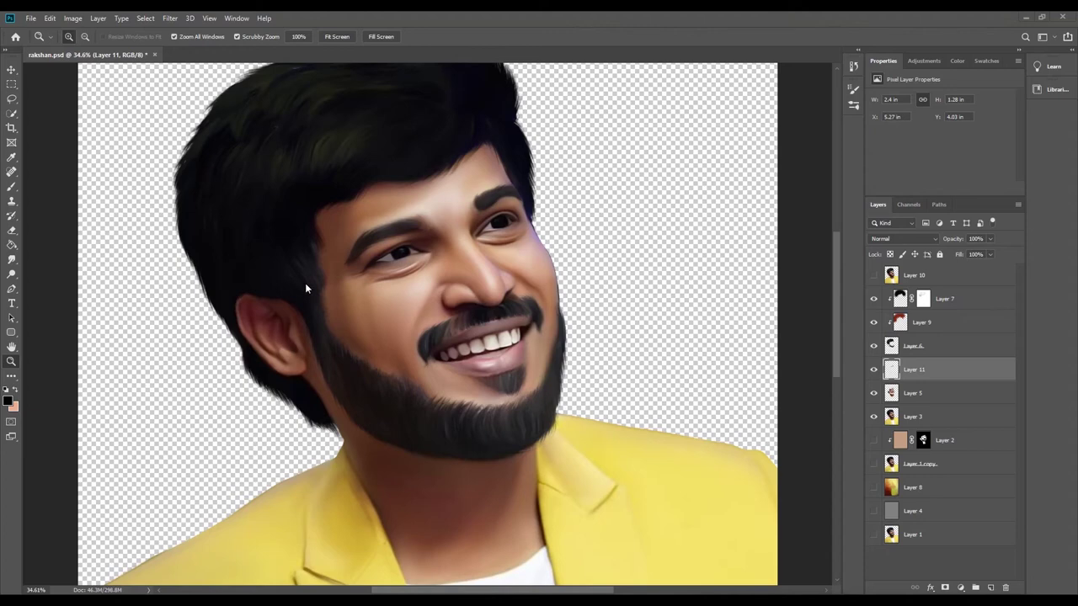
Set white as the foreground colour and switch to a 35-size Smudge brush.
{"action": "scroll", "coordinate": [330, 360], "scroll_direction": "down", "scroll_amount": 3}
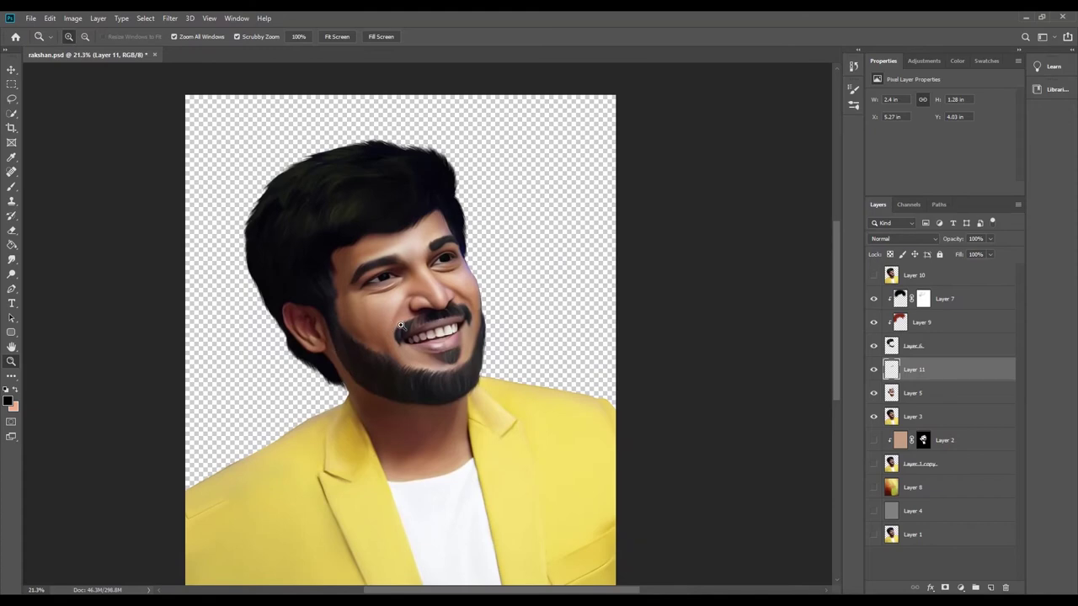
{"action": "scroll", "coordinate": [400, 325], "scroll_direction": "up", "scroll_amount": 8}
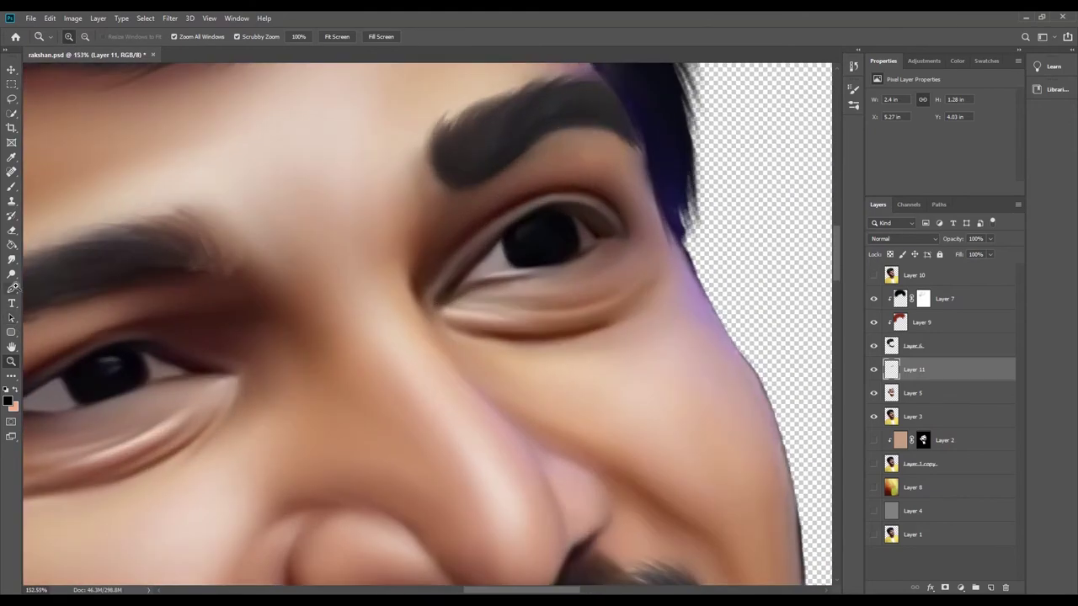
{"action": "left_click", "coordinate": [7, 400]}
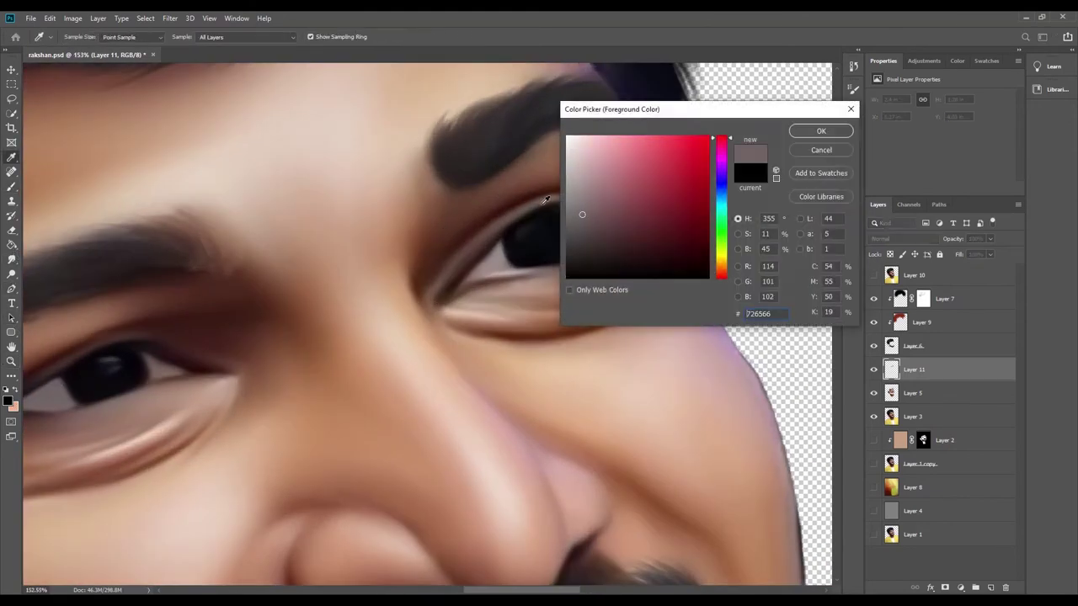
{"action": "key", "text": "Return"}
{"action": "key", "text": "b"}
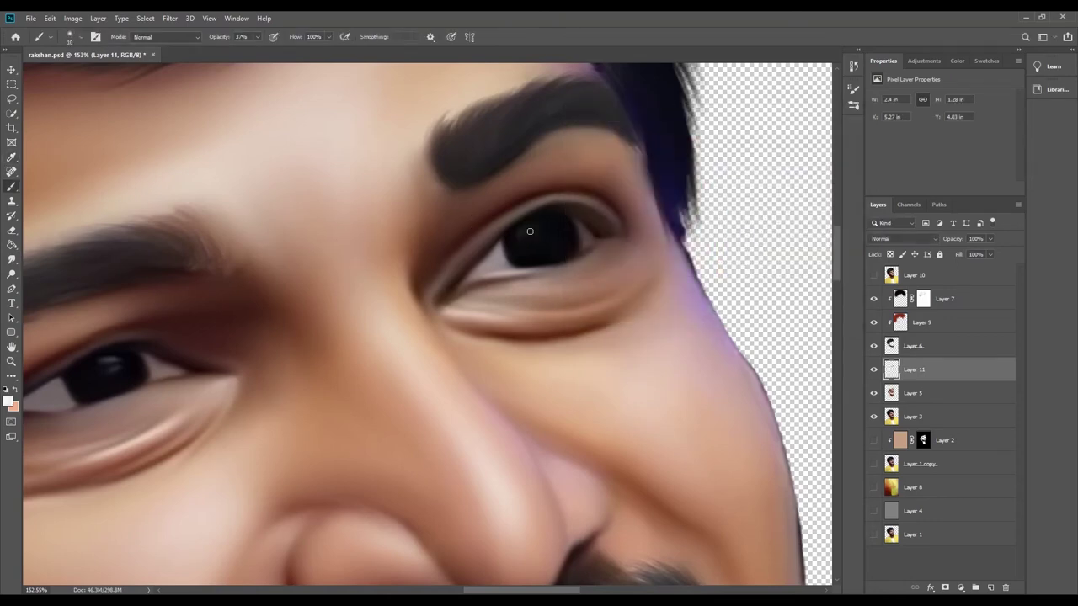
{"action": "key", "text": "r"}
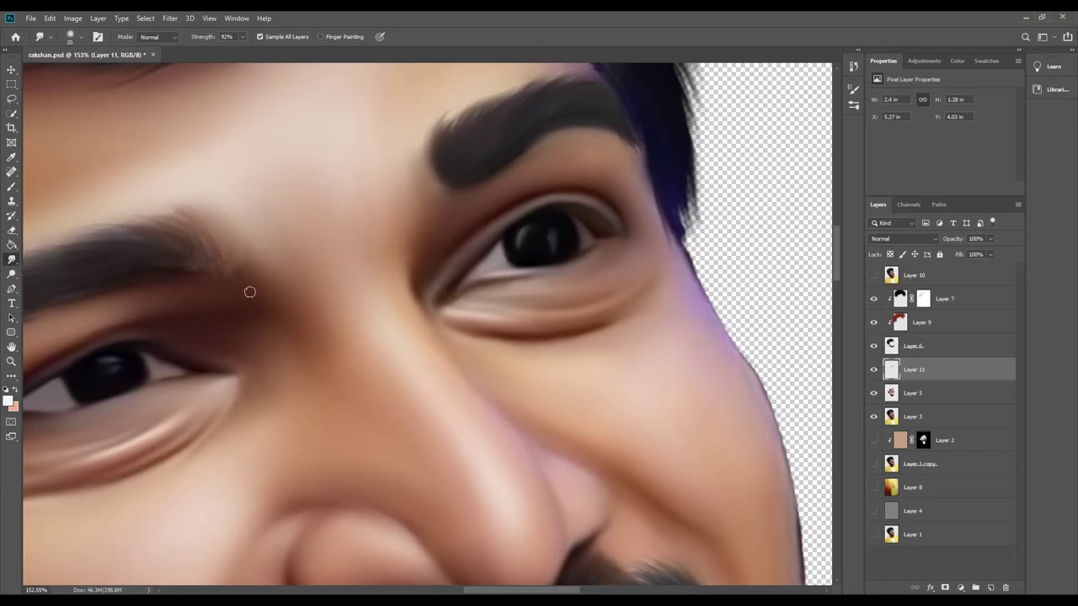
{"action": "key", "text": "bracketright"}
{"action": "key", "text": "bracketright"}
{"action": "key", "text": "bracketright"}
Smudge the moustache edges into hair strands and pull its right tip longer and downward.
{"action": "mouse_move", "coordinate": [196, 81]}
{"action": "left_mouse_down"}
{"action": "mouse_move", "coordinate": [82, 397]}
{"action": "mouse_move", "coordinate": [93, 355]}
{"action": "mouse_move", "coordinate": [126, 373]}
{"action": "left_mouse_up"}
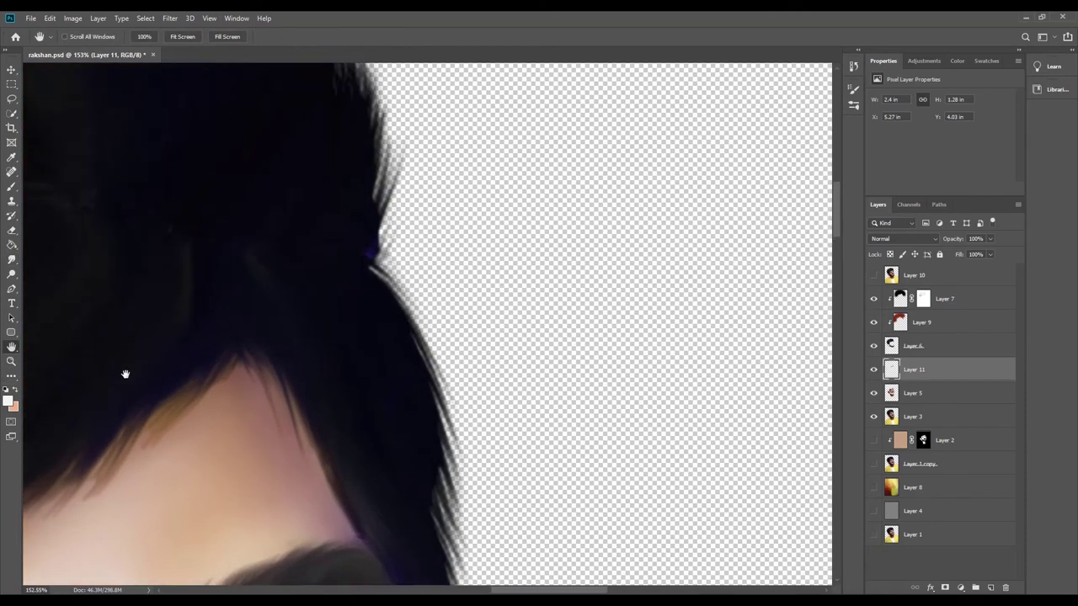
{"action": "key", "text": "z"}
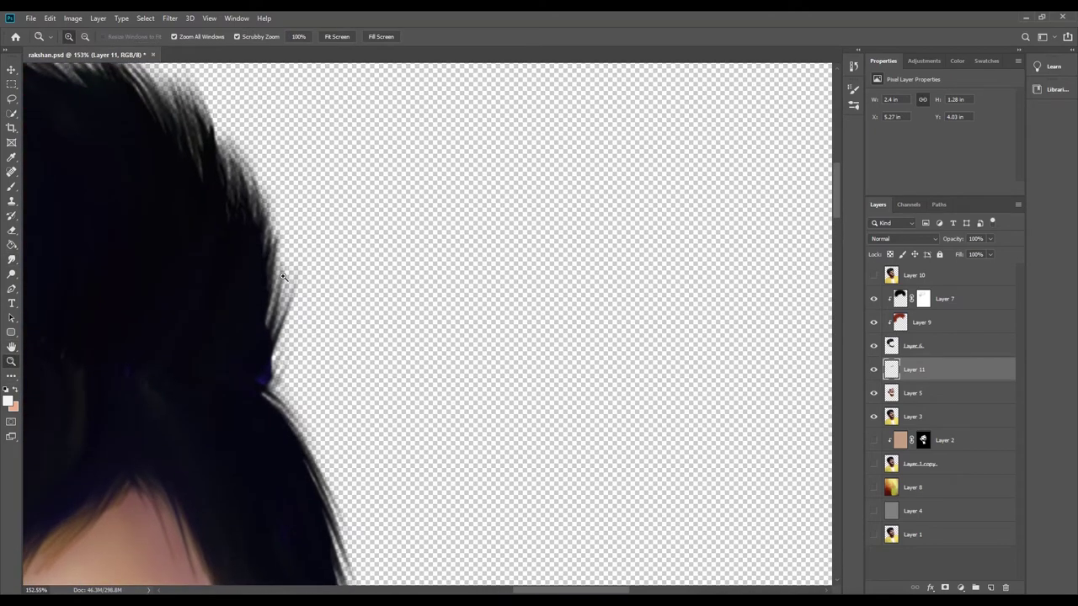
{"action": "mouse_move", "coordinate": [573, 227]}
{"action": "left_mouse_down"}
{"action": "mouse_move", "coordinate": [243, 397]}
{"action": "mouse_move", "coordinate": [549, 221]}
{"action": "mouse_move", "coordinate": [421, 223]}
{"action": "mouse_move", "coordinate": [630, 219]}
{"action": "mouse_move", "coordinate": [505, 228]}
{"action": "mouse_move", "coordinate": [730, 235]}
{"action": "mouse_move", "coordinate": [490, 256]}
{"action": "mouse_move", "coordinate": [430, 304]}
{"action": "mouse_move", "coordinate": [486, 271]}
{"action": "left_mouse_up"}
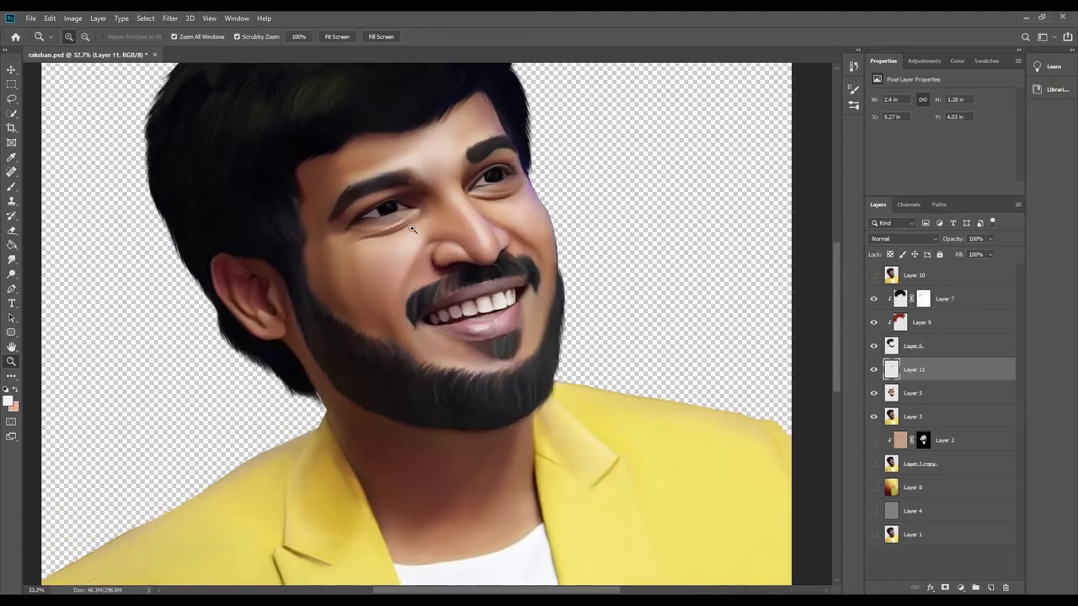
{"action": "left_click_drag", "start_coordinate": [474, 304], "coordinate": [451, 262]}
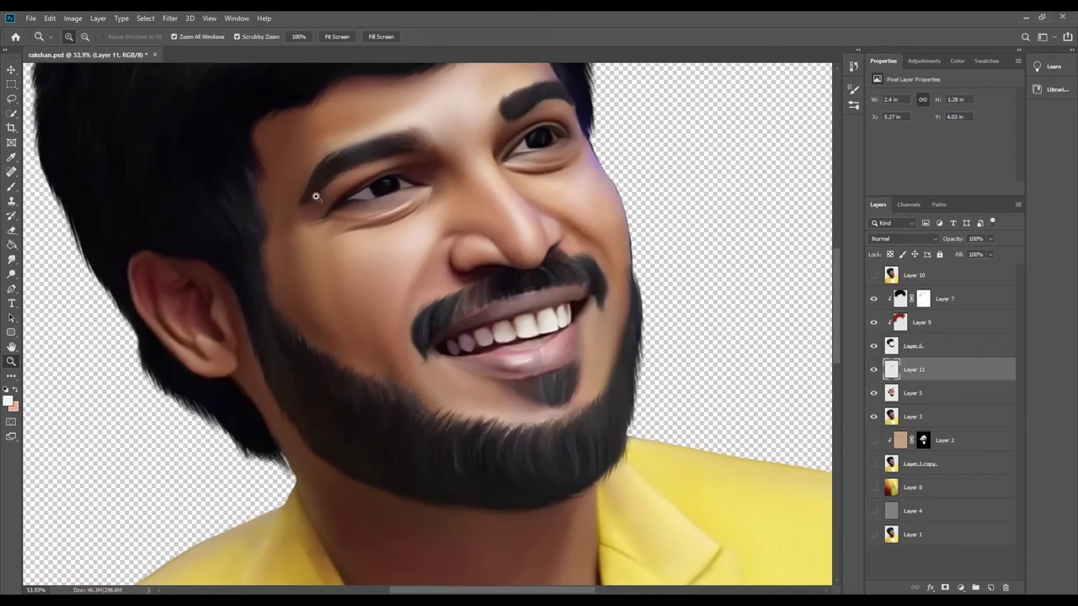
{"action": "mouse_move", "coordinate": [315, 196]}
{"action": "left_mouse_down"}
{"action": "mouse_move", "coordinate": [229, 250]}
{"action": "mouse_move", "coordinate": [247, 193]}
{"action": "mouse_move", "coordinate": [199, 247]}
{"action": "mouse_move", "coordinate": [309, 154]}
{"action": "mouse_move", "coordinate": [461, 379]}
{"action": "mouse_move", "coordinate": [429, 389]}
{"action": "mouse_move", "coordinate": [509, 401]}
{"action": "mouse_move", "coordinate": [487, 458]}
{"action": "mouse_move", "coordinate": [615, 247]}
{"action": "mouse_move", "coordinate": [482, 317]}
{"action": "mouse_move", "coordinate": [549, 350]}
{"action": "left_mouse_up"}
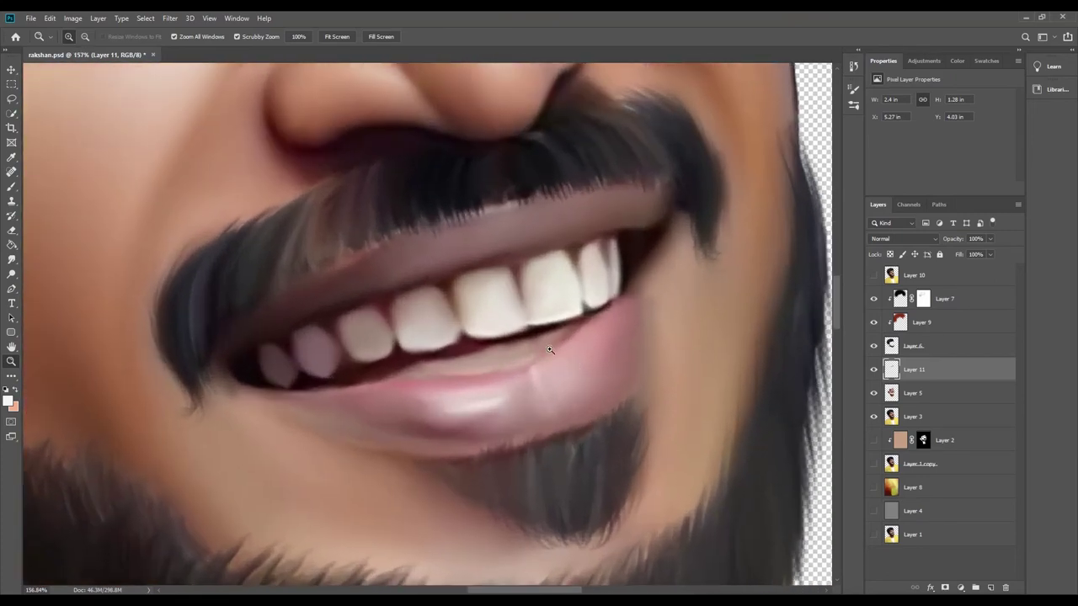
{"action": "left_click", "coordinate": [11, 259]}
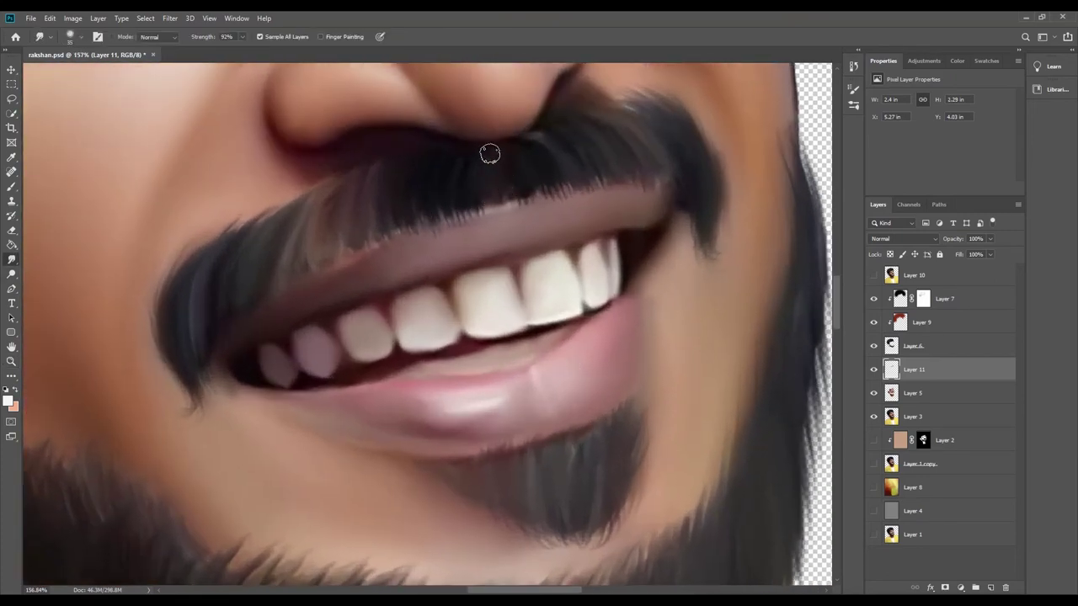
{"action": "left_click_drag", "start_coordinate": [488, 154], "coordinate": [556, 124]}
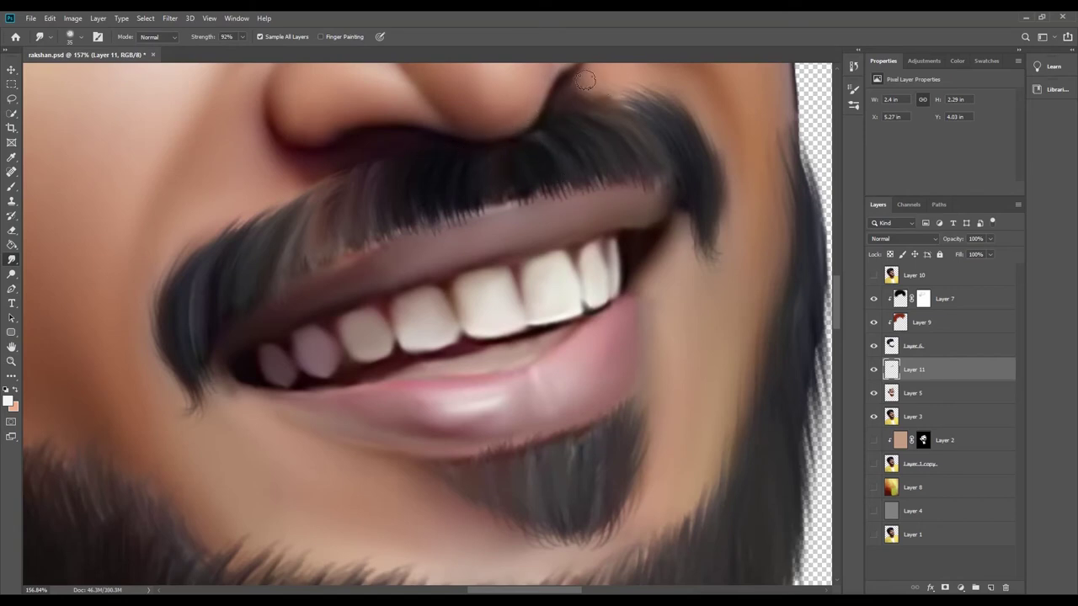
{"action": "mouse_move", "coordinate": [602, 87]}
{"action": "left_mouse_down"}
{"action": "mouse_move", "coordinate": [615, 78]}
{"action": "mouse_move", "coordinate": [543, 122]}
{"action": "mouse_move", "coordinate": [646, 118]}
{"action": "left_mouse_up"}
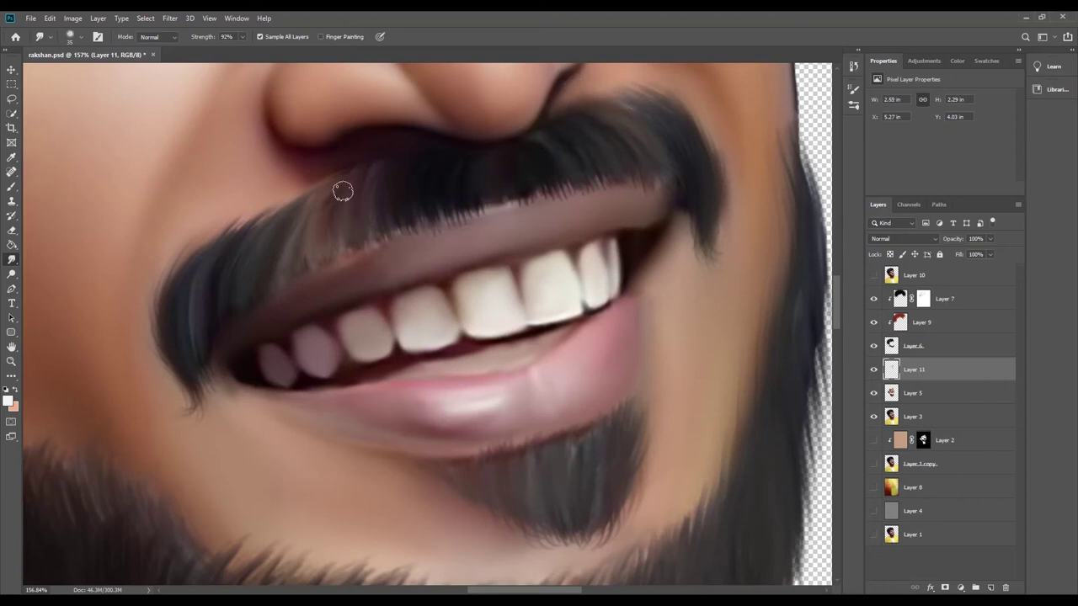
{"action": "left_click_drag", "start_coordinate": [294, 235], "coordinate": [207, 332]}
{"action": "left_click_drag", "start_coordinate": [688, 185], "coordinate": [686, 185]}
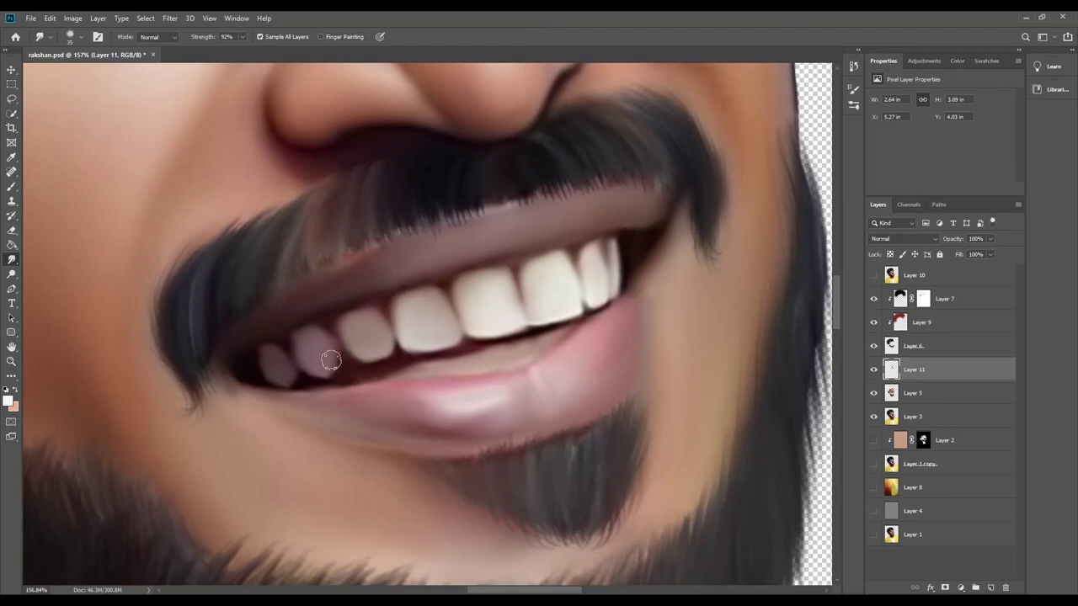
Select Layer 9 and hide the Layer 8 background.
{"action": "left_click", "coordinate": [11, 361]}
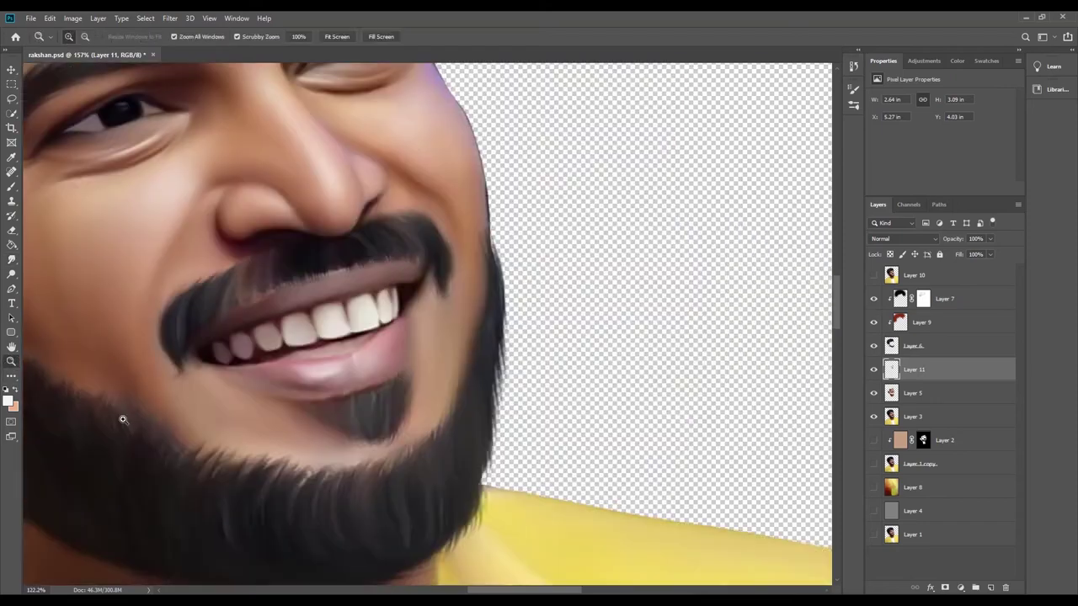
{"action": "scroll", "coordinate": [121, 421], "scroll_direction": "down", "scroll_amount": 10}
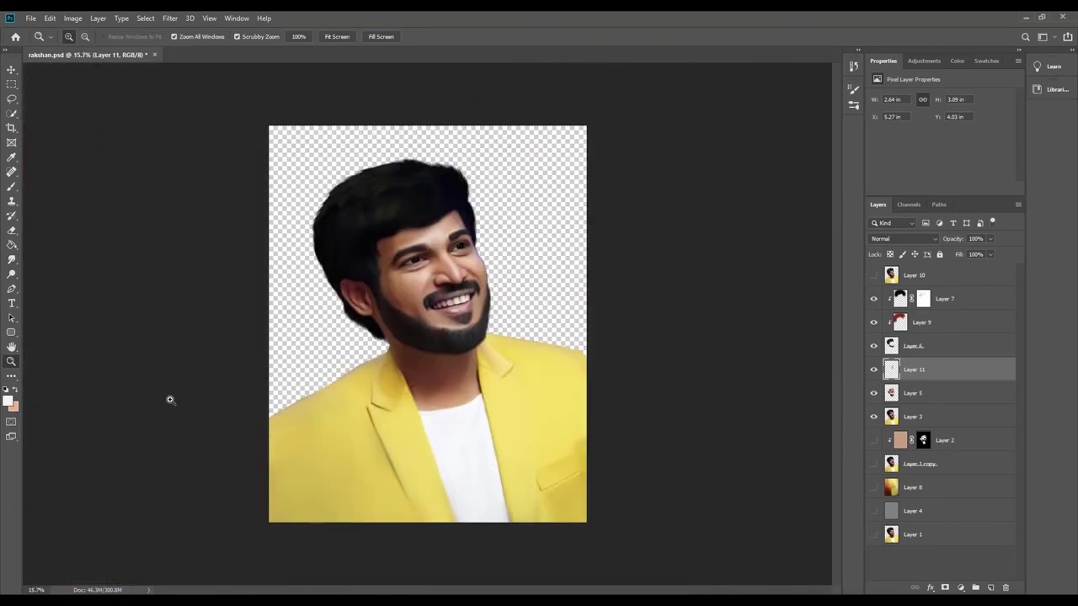
{"action": "scroll", "coordinate": [422, 282], "scroll_direction": "up", "scroll_amount": 5}
{"action": "scroll", "coordinate": [422, 282], "scroll_direction": "down", "scroll_amount": 3}
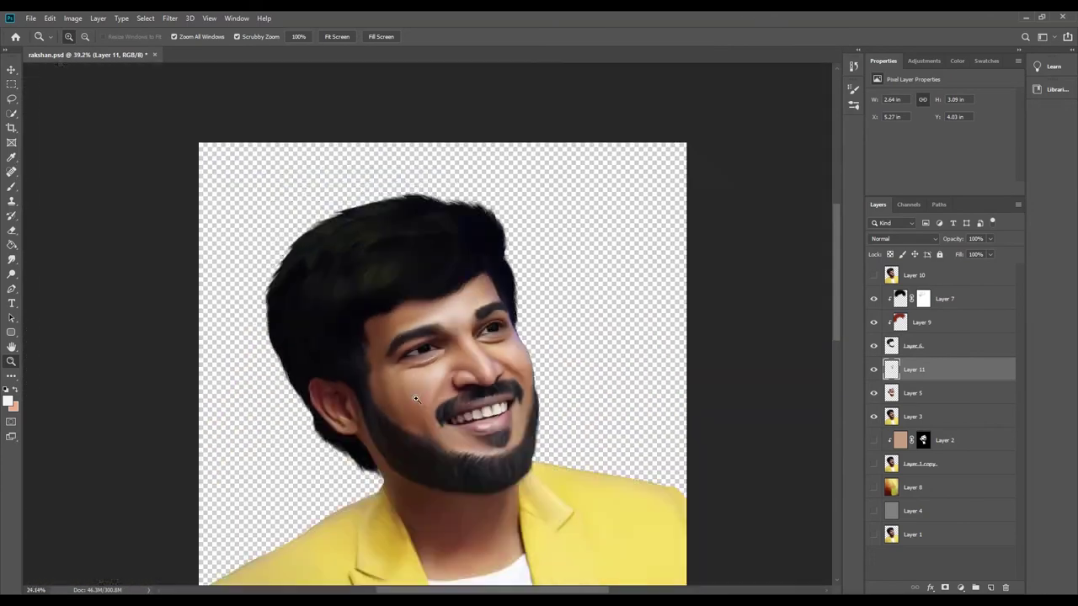
{"action": "scroll", "coordinate": [422, 282], "scroll_direction": "up", "scroll_amount": 3}
{"action": "left_click", "coordinate": [985, 324]}
{"action": "key", "text": "b"}
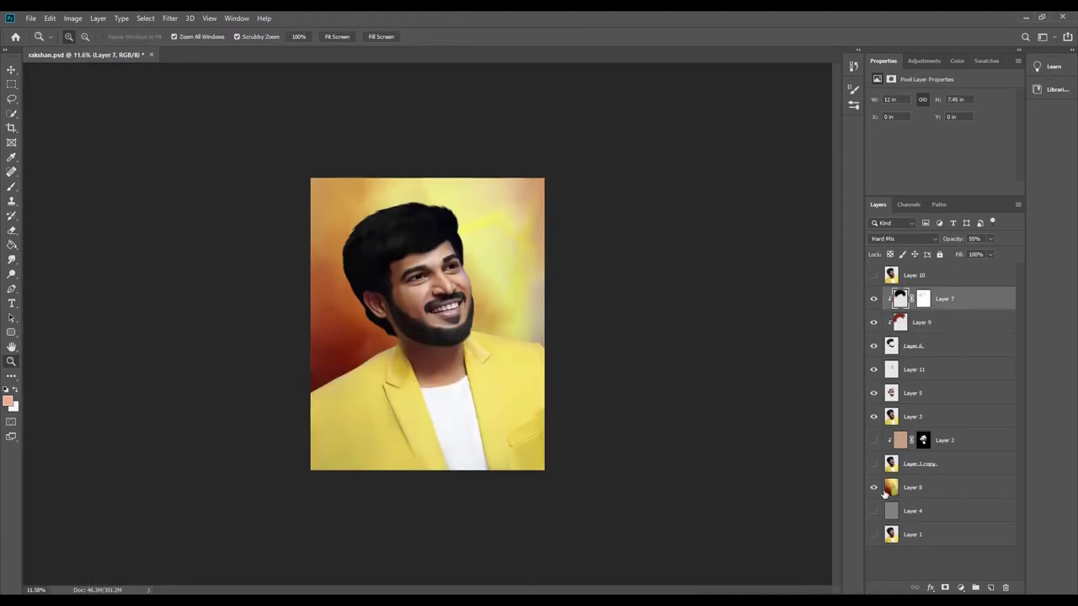
{"action": "left_click", "coordinate": [873, 487]}
{"action": "left_click_drag", "start_coordinate": [443, 301], "coordinate": [983, 278]}
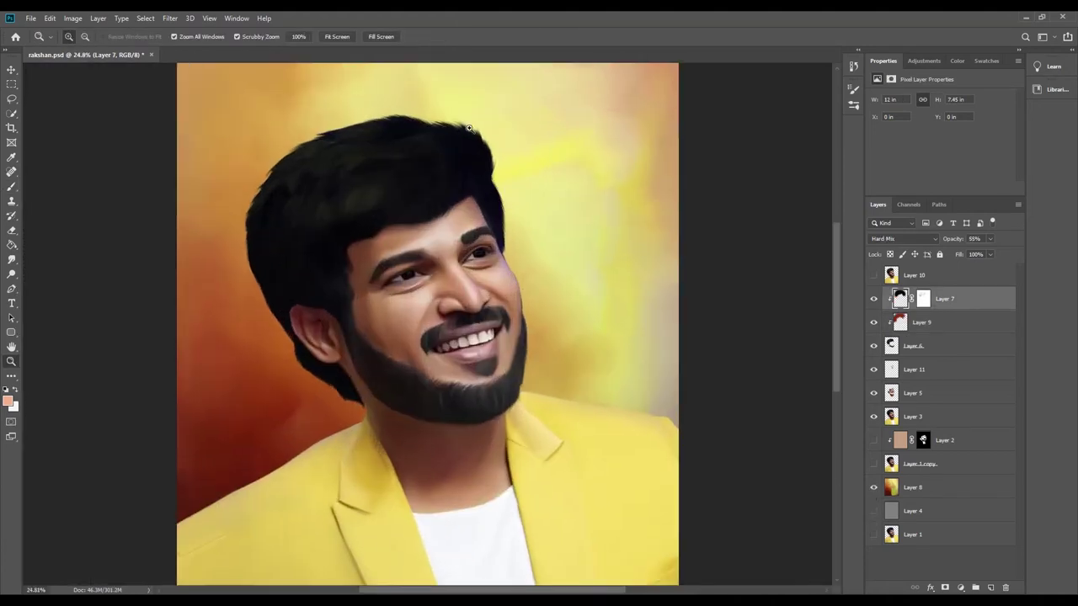
{"action": "left_click", "coordinate": [984, 279]}
Stamp all visible layers into new Layer 12, then show the orange-yellow Layer 8 again.
{"action": "key", "text": "ctrl+shift+alt+e"}
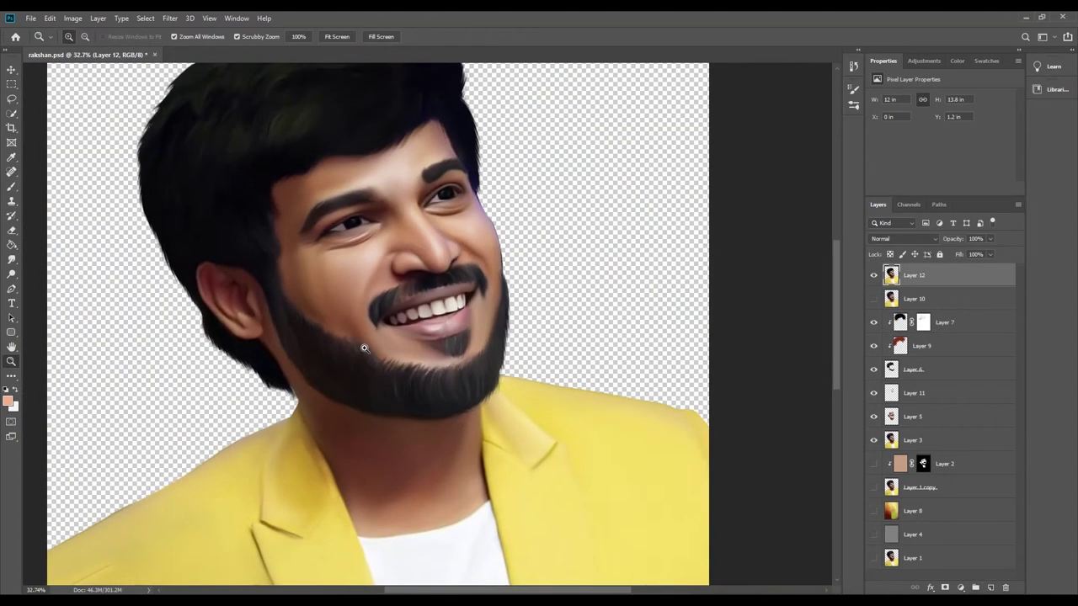
{"action": "left_click_drag", "start_coordinate": [873, 322], "coordinate": [876, 418]}
{"action": "mouse_move", "coordinate": [295, 67]}
{"action": "left_mouse_down"}
{"action": "mouse_move", "coordinate": [368, 65]}
{"action": "mouse_move", "coordinate": [303, 67]}
{"action": "left_mouse_up"}
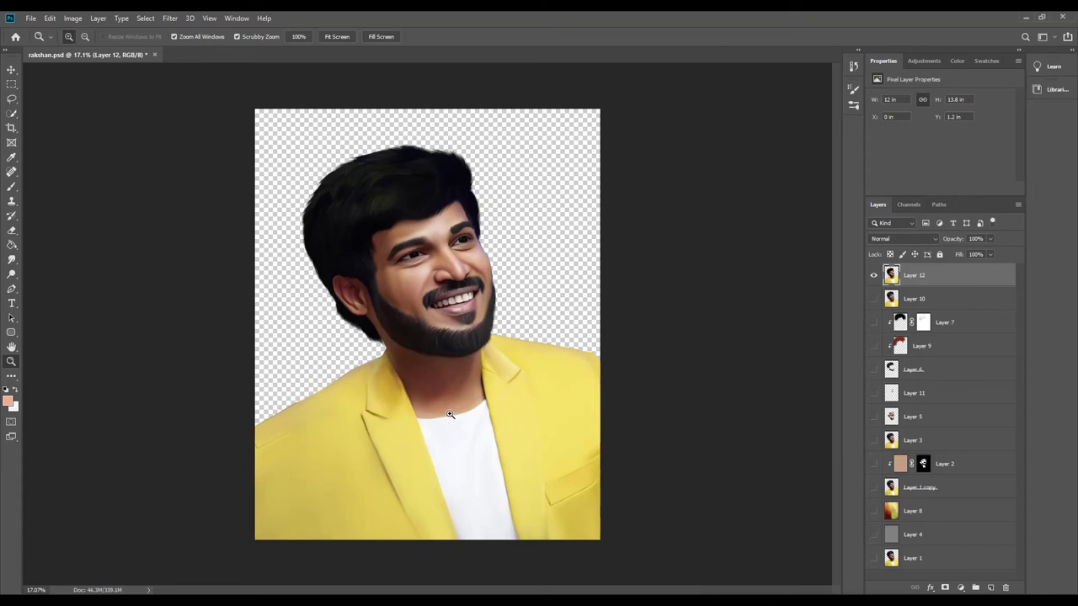
{"action": "left_click", "coordinate": [873, 510]}
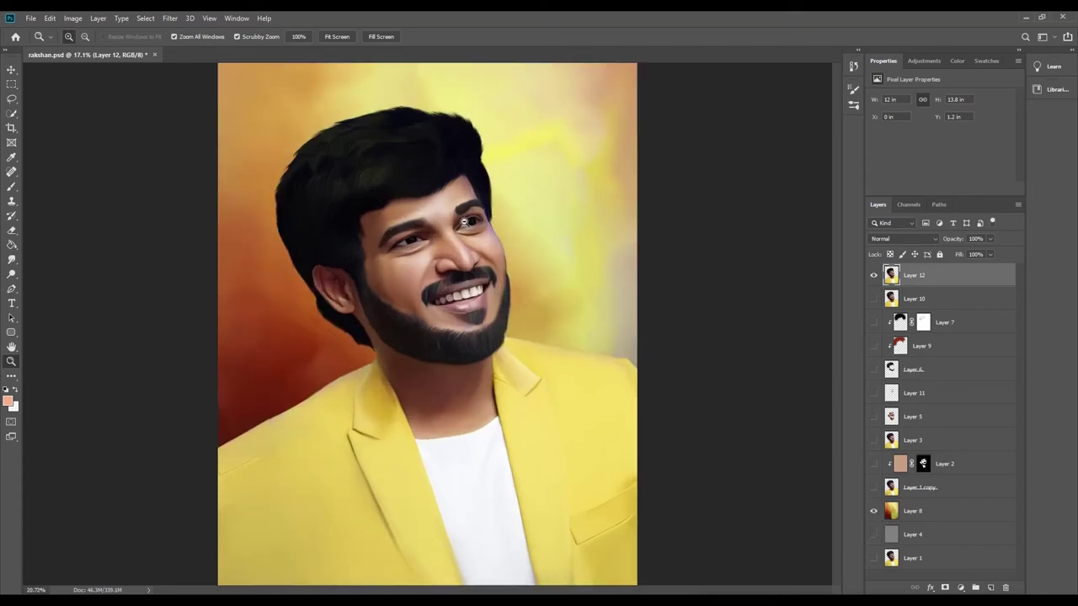
{"action": "scroll", "coordinate": [404, 277], "scroll_direction": "up", "scroll_amount": 6}
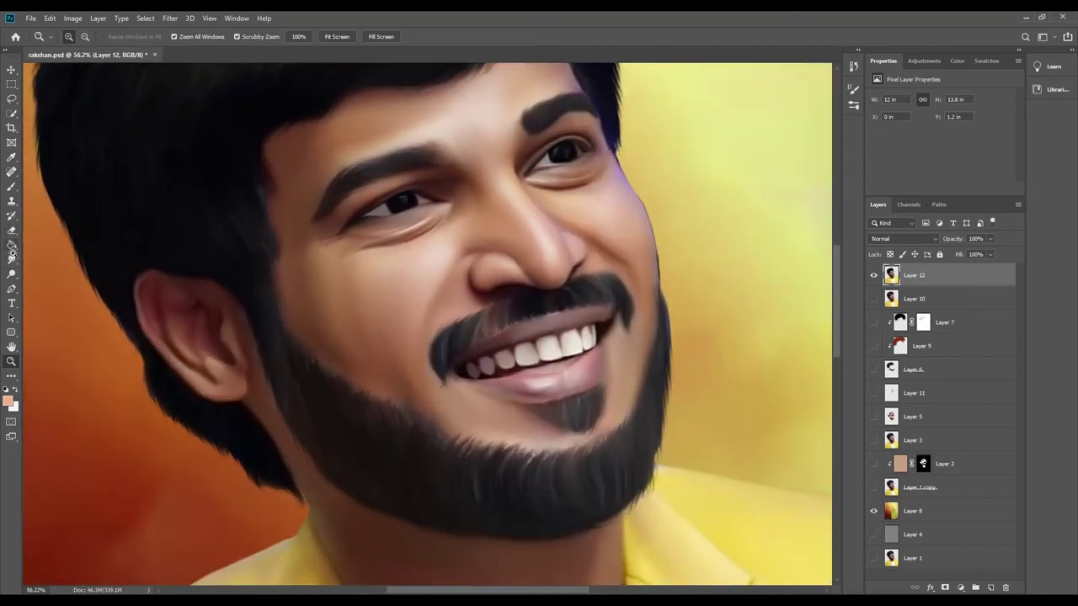
{"action": "left_click", "coordinate": [11, 274]}
{"action": "key", "text": "bracketleft"}
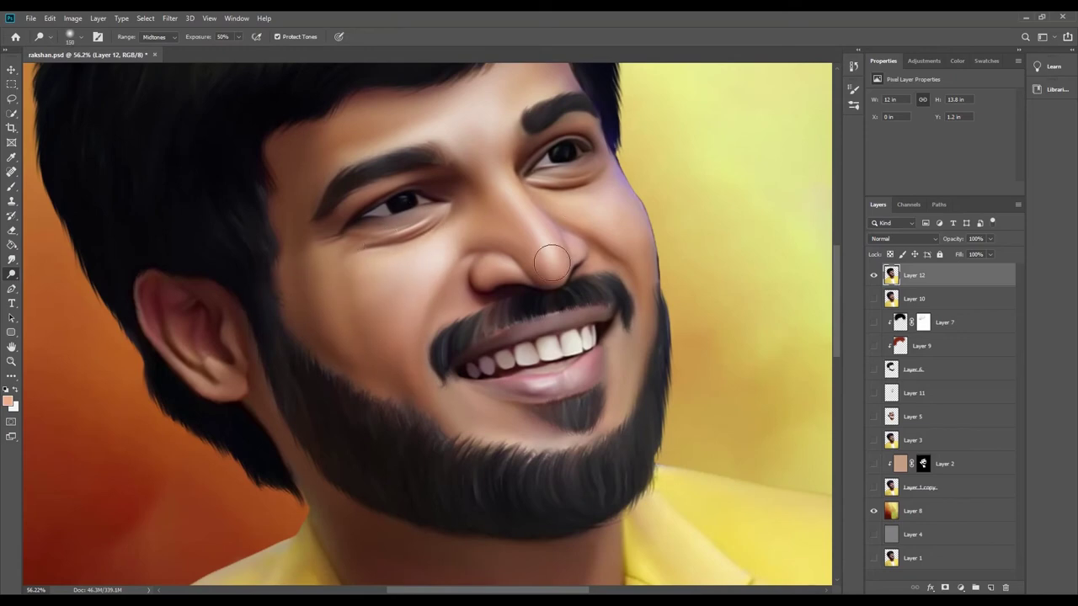
{"action": "key", "text": "bracketright"}
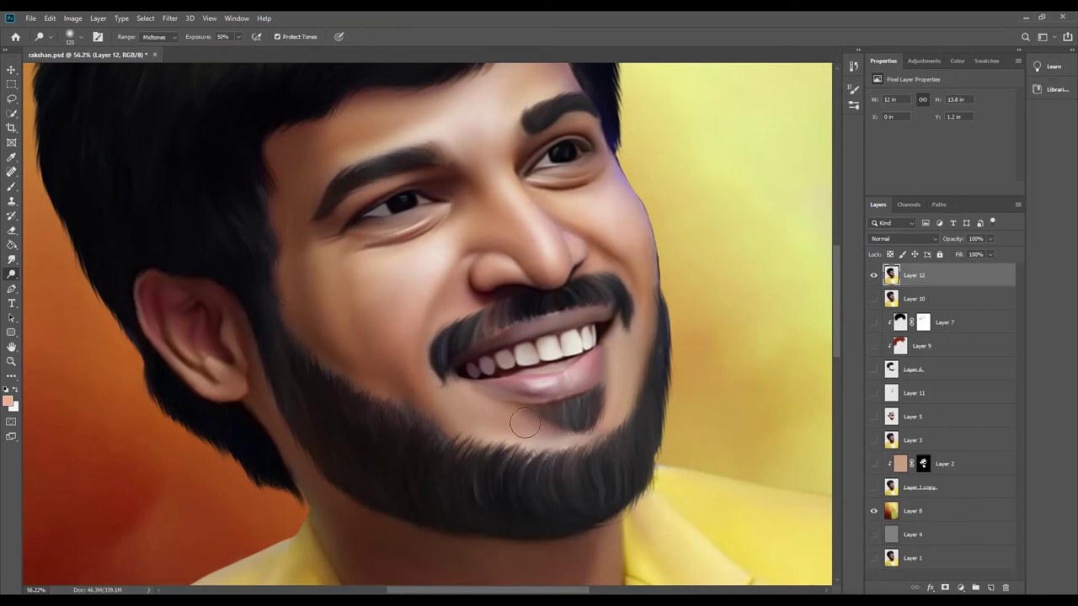
{"action": "scroll", "coordinate": [524, 423], "scroll_direction": "up", "scroll_amount": 2}
{"action": "scroll", "coordinate": [524, 423], "scroll_direction": "up", "scroll_amount": 1}
{"action": "key", "text": "bracketright"}
{"action": "key", "text": "bracketright"}
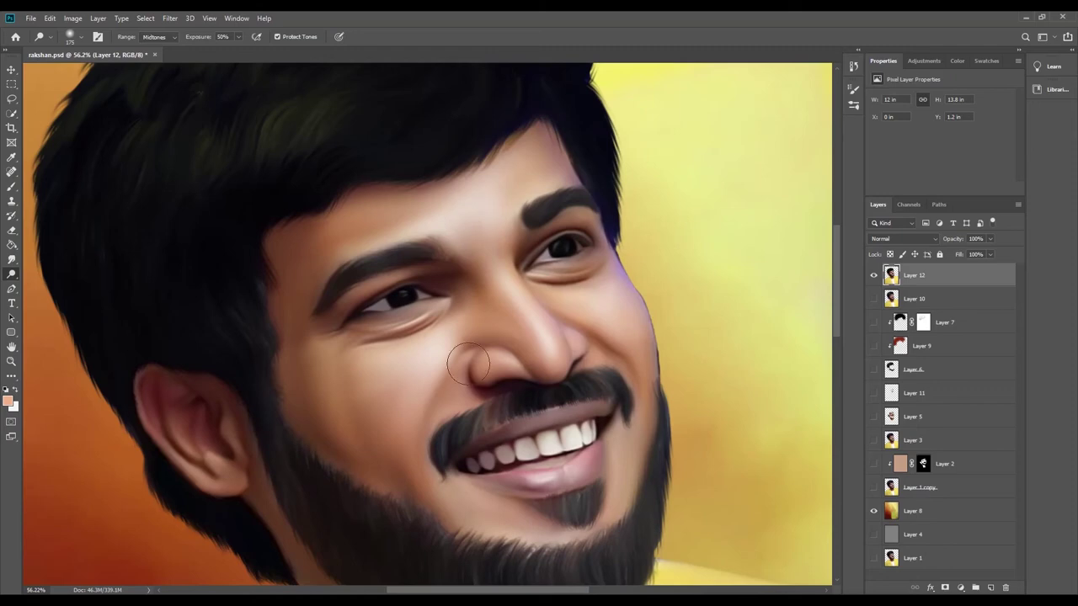
{"action": "key", "text": "z"}
{"action": "scroll", "coordinate": [439, 216], "scroll_direction": "down", "scroll_amount": 3}
{"action": "scroll", "coordinate": [438, 216], "scroll_direction": "up", "scroll_amount": 3}
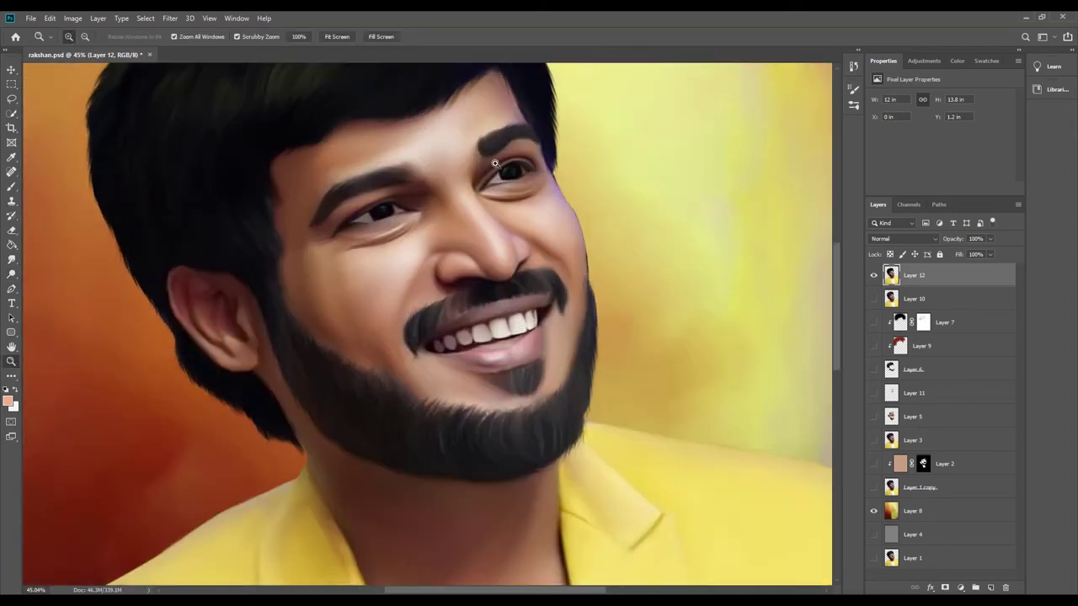
{"action": "scroll", "coordinate": [454, 216], "scroll_direction": "down", "scroll_amount": 4}
{"action": "scroll", "coordinate": [480, 216], "scroll_direction": "up", "scroll_amount": 3}
{"action": "scroll", "coordinate": [502, 216], "scroll_direction": "up", "scroll_amount": 1}
{"action": "scroll", "coordinate": [441, 211], "scroll_direction": "up", "scroll_amount": 2}
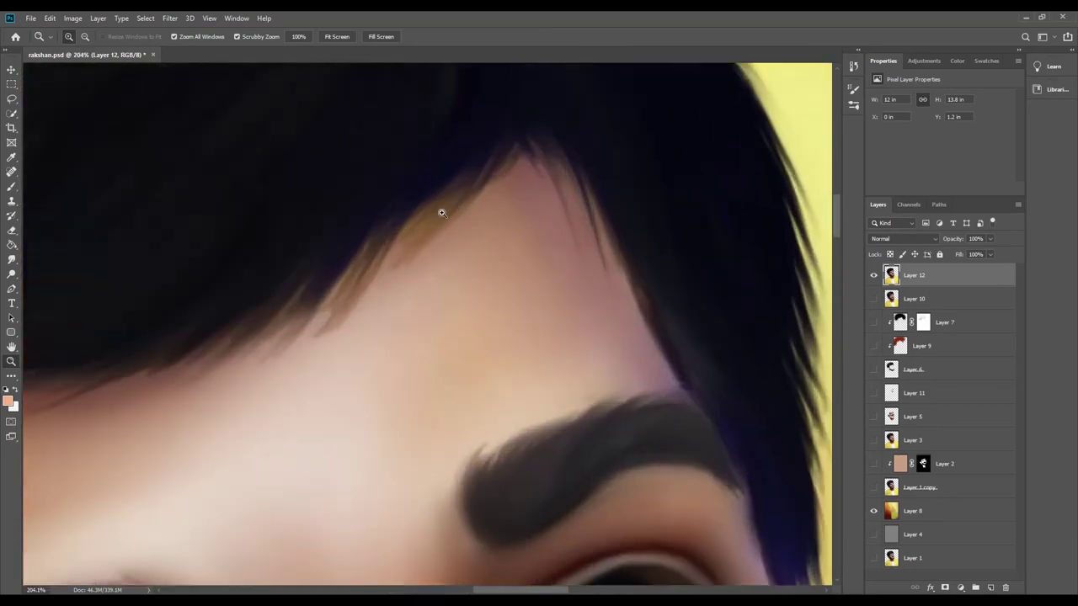
{"action": "scroll", "coordinate": [423, 279], "scroll_direction": "down", "scroll_amount": 3}
{"action": "scroll", "coordinate": [453, 269], "scroll_direction": "down", "scroll_amount": 3}
{"action": "scroll", "coordinate": [452, 269], "scroll_direction": "up", "scroll_amount": 4}
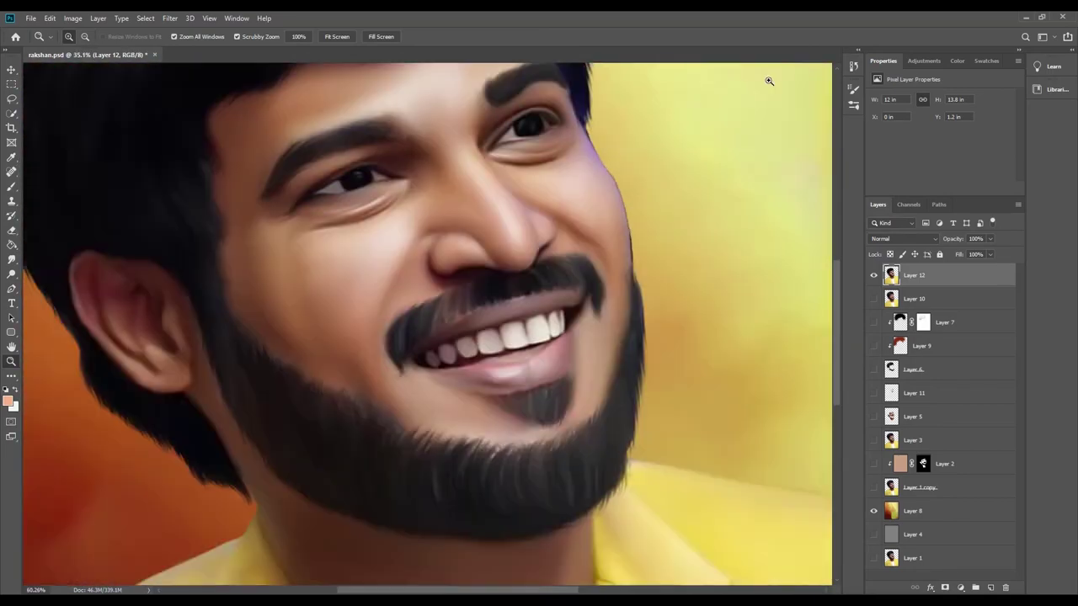
{"action": "scroll", "coordinate": [768, 80], "scroll_direction": "up", "scroll_amount": 2}
Smudge the cheek and lower face outline, hairline edge, under-eye shading and nostril crease.
{"action": "left_click", "coordinate": [12, 260]}
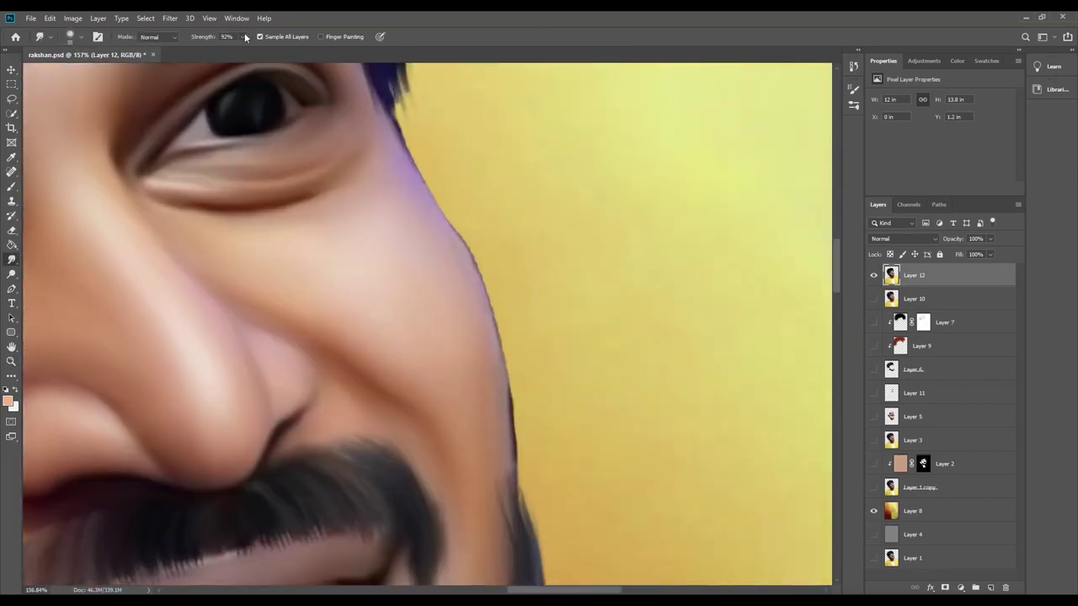
{"action": "key", "text": "bracketright"}
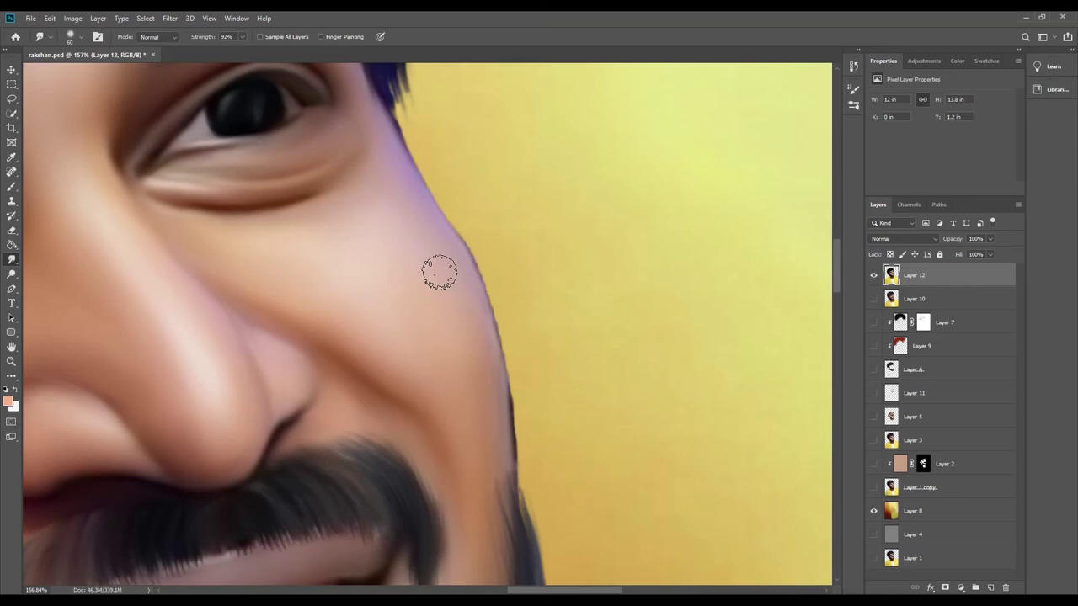
{"action": "key", "text": "bracketleft"}
{"action": "left_click_drag", "start_coordinate": [483, 221], "coordinate": [498, 286]}
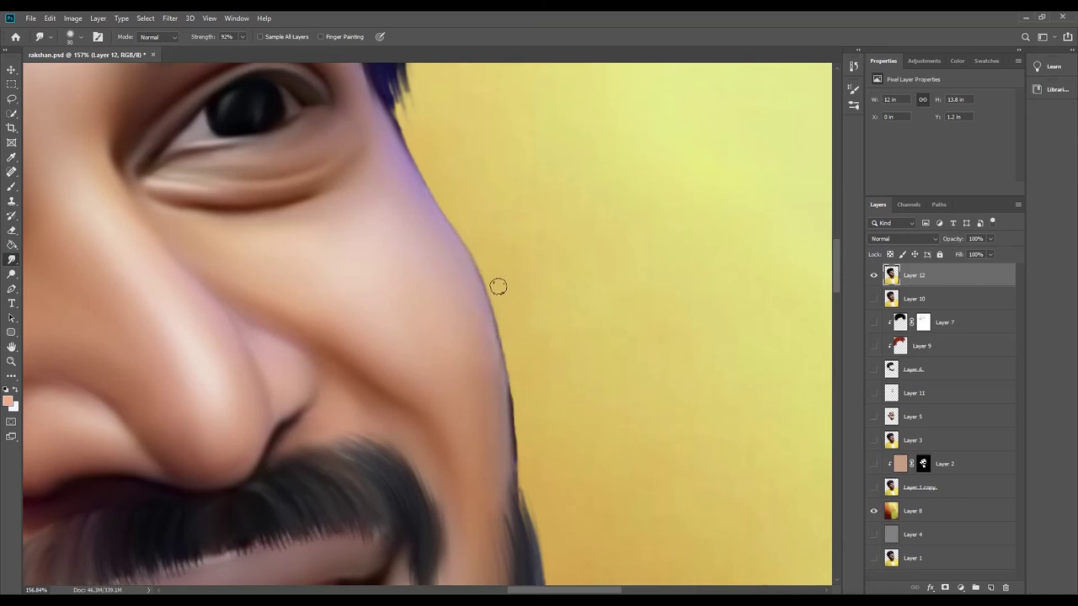
{"action": "left_click_drag", "start_coordinate": [514, 362], "coordinate": [522, 459]}
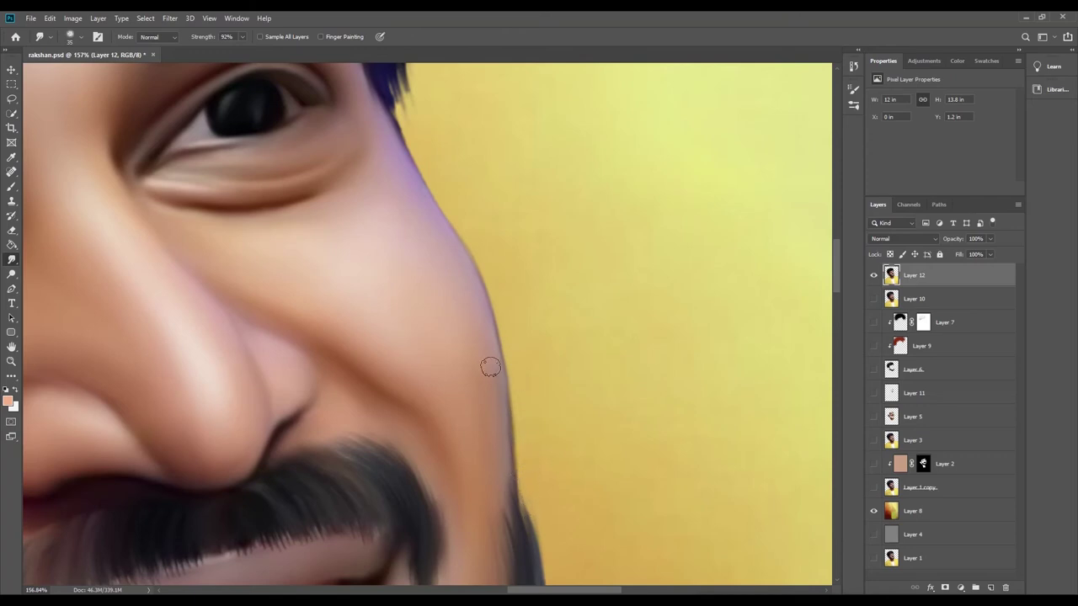
{"action": "left_click_drag", "start_coordinate": [414, 121], "coordinate": [418, 146]}
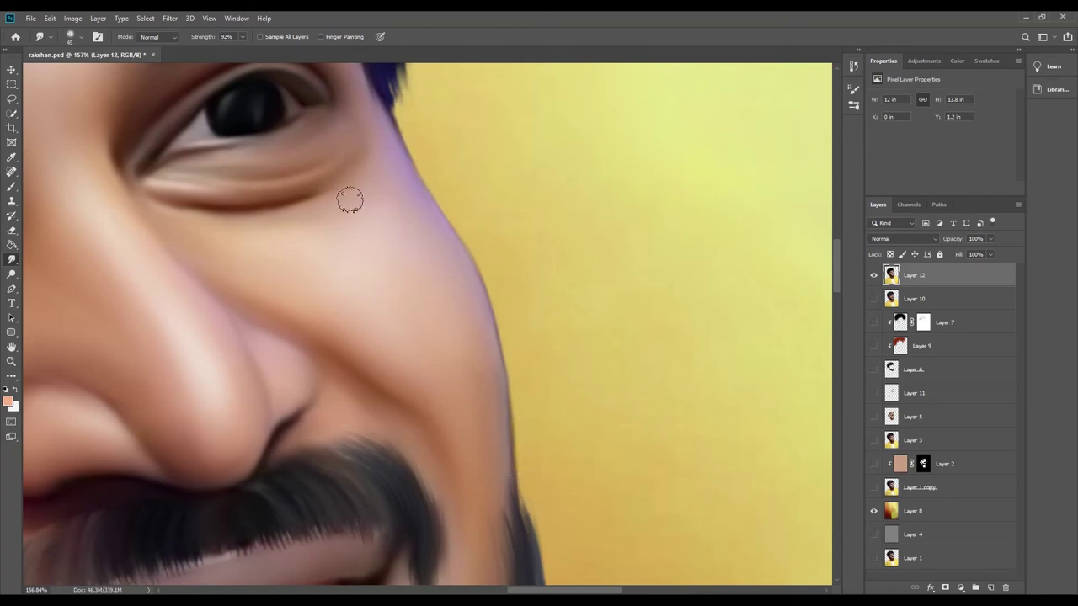
{"action": "left_click_drag", "start_coordinate": [349, 199], "coordinate": [193, 180]}
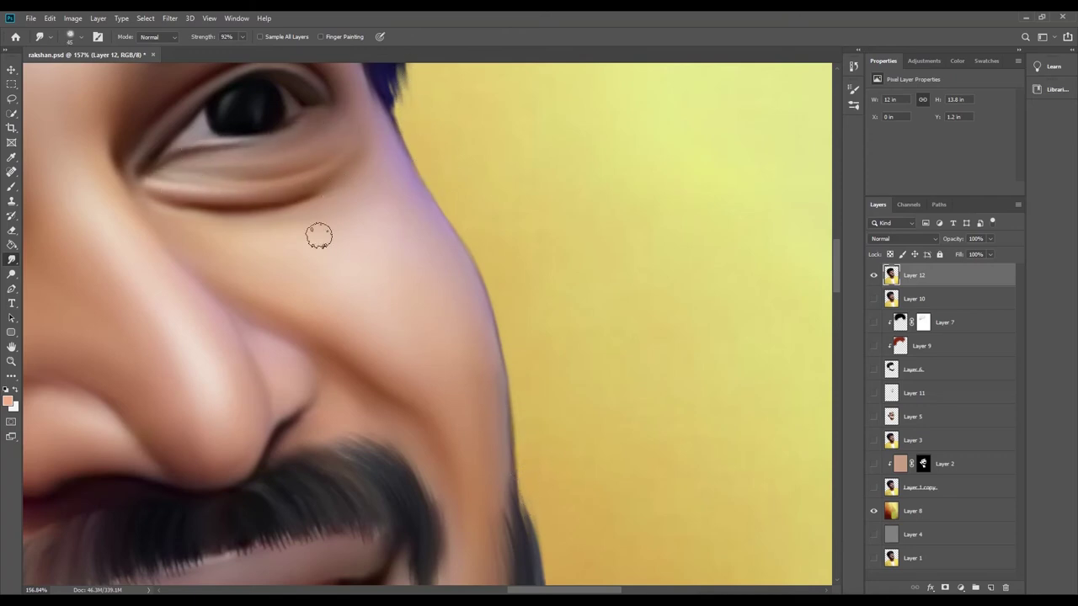
{"action": "left_click_drag", "start_coordinate": [319, 236], "coordinate": [128, 199]}
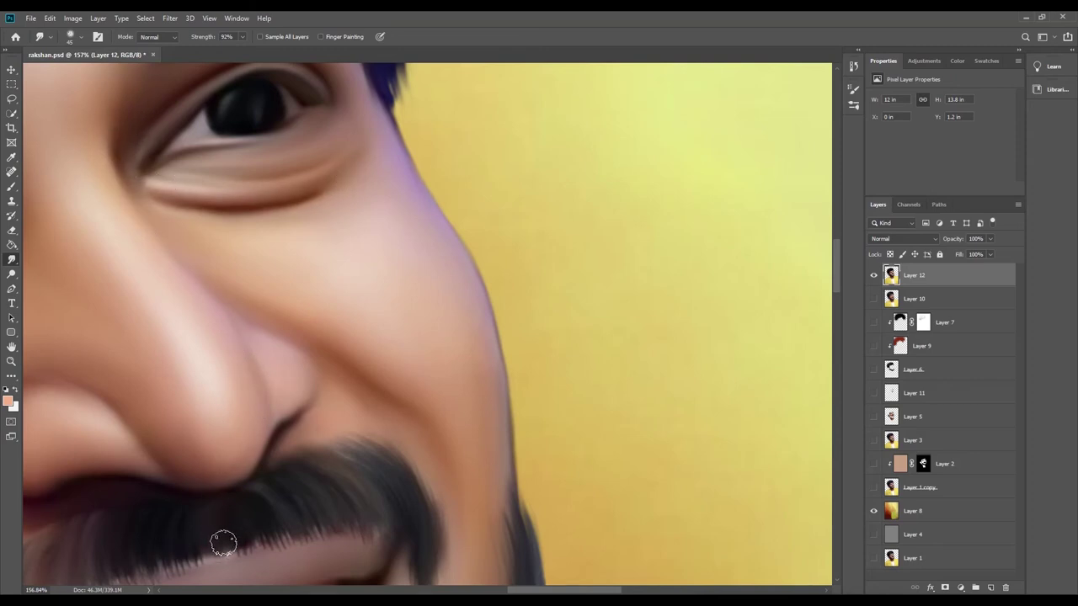
{"action": "left_click_drag", "start_coordinate": [289, 408], "coordinate": [283, 397]}
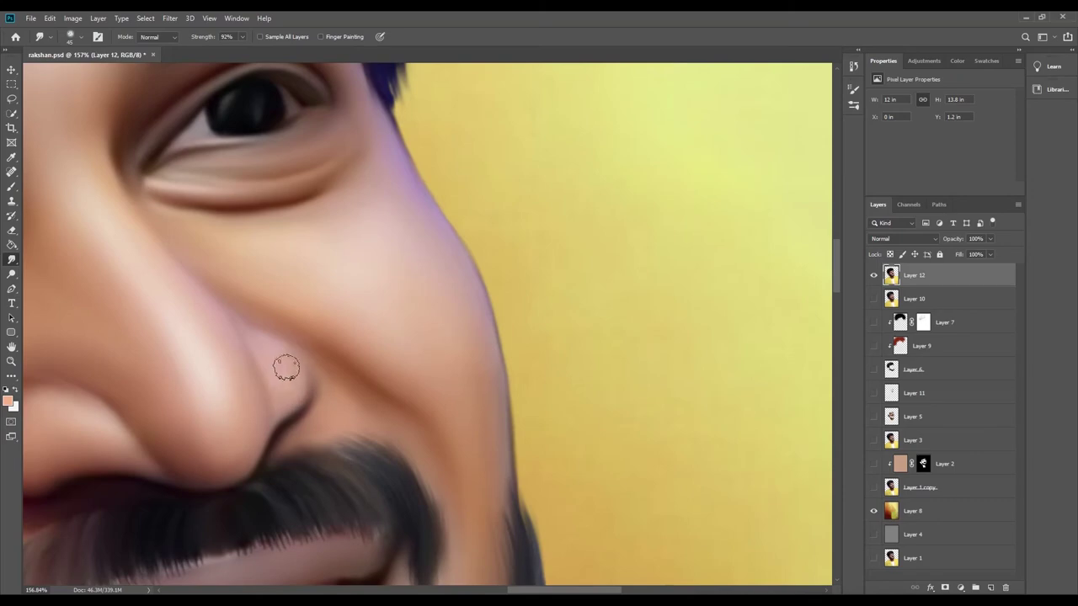
Apply Filter > Other > High Pass with a 4.0-pixel radius to Layer 13.
{"action": "left_click", "coordinate": [11, 361]}
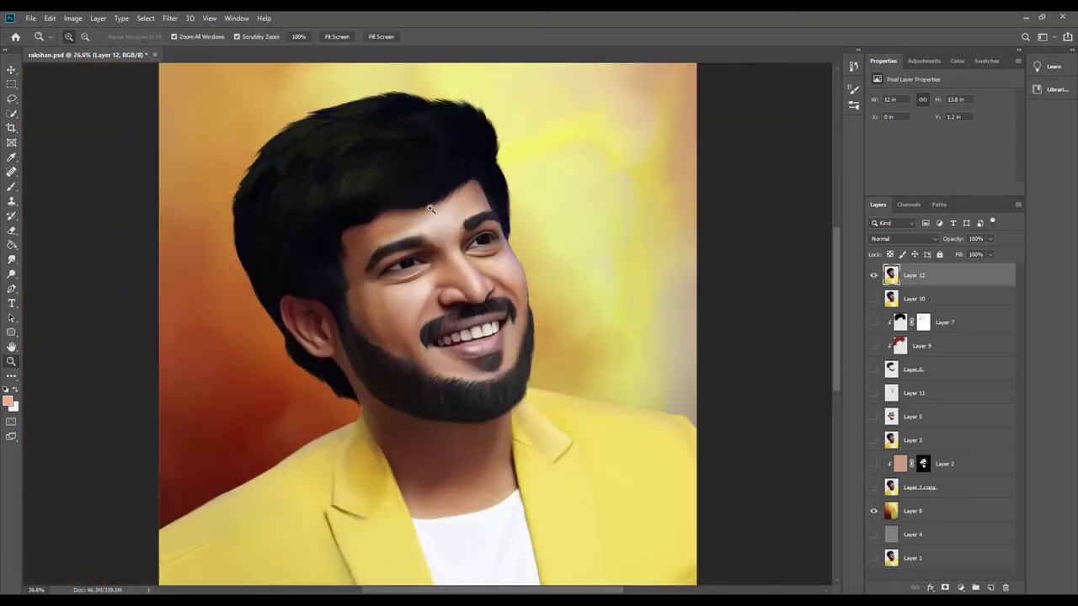
{"action": "mouse_move", "coordinate": [185, 416]}
{"action": "left_mouse_down"}
{"action": "mouse_move", "coordinate": [272, 325]}
{"action": "mouse_move", "coordinate": [296, 321]}
{"action": "left_mouse_up"}
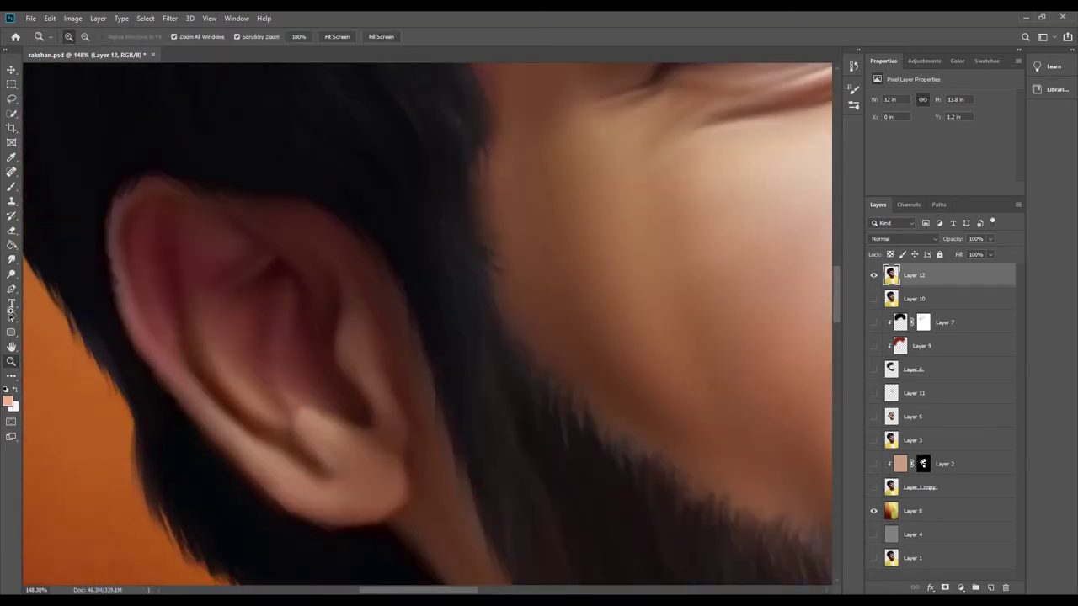
{"action": "left_click", "coordinate": [11, 259]}
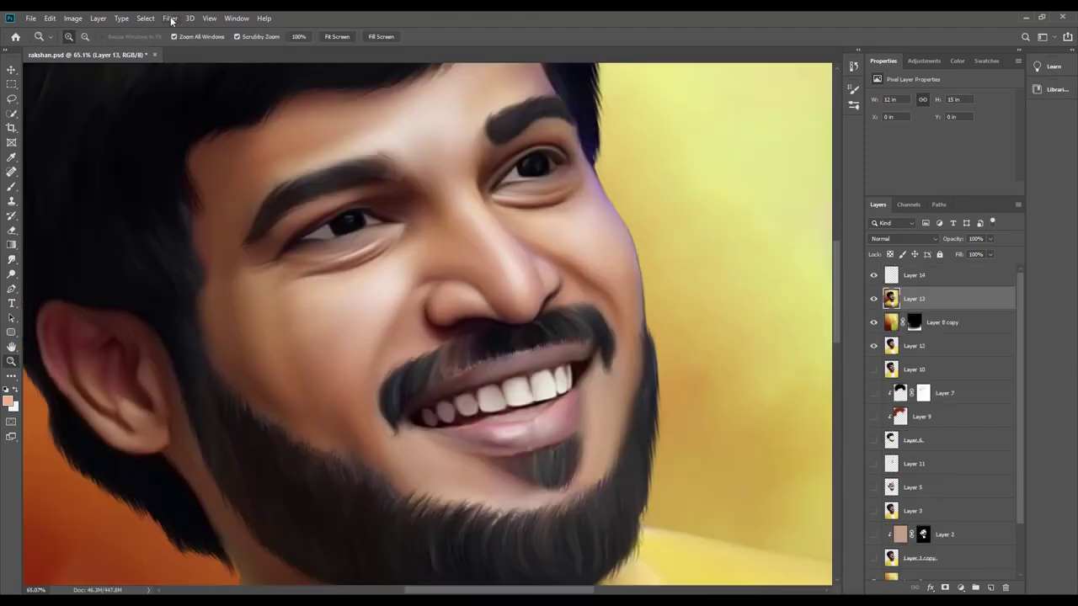
{"action": "left_click", "coordinate": [170, 17]}
{"action": "left_click", "coordinate": [330, 252]}
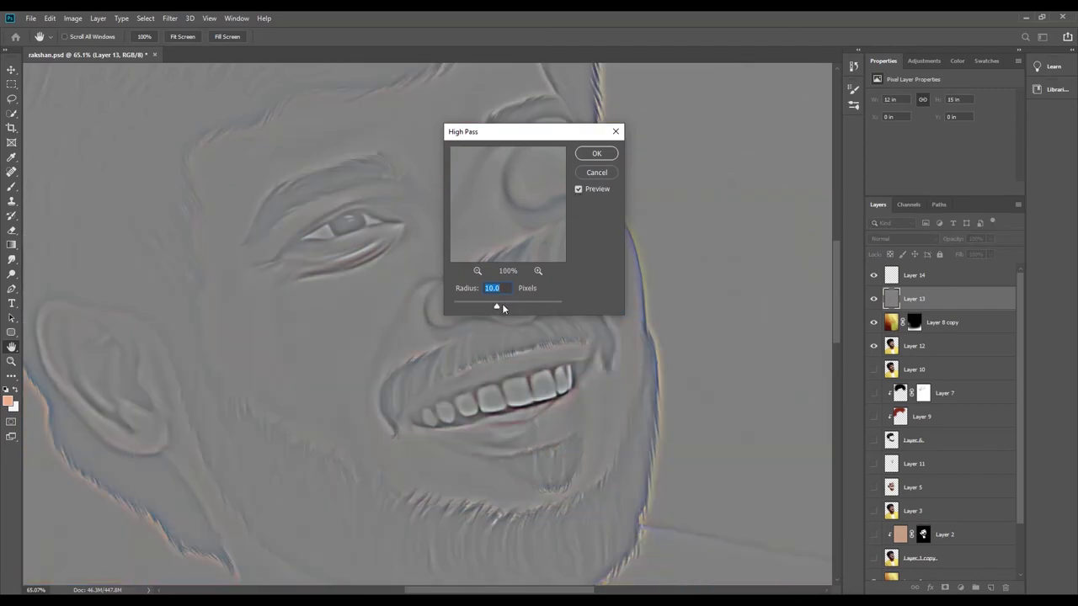
{"action": "left_click_drag", "start_coordinate": [502, 308], "coordinate": [545, 307]}
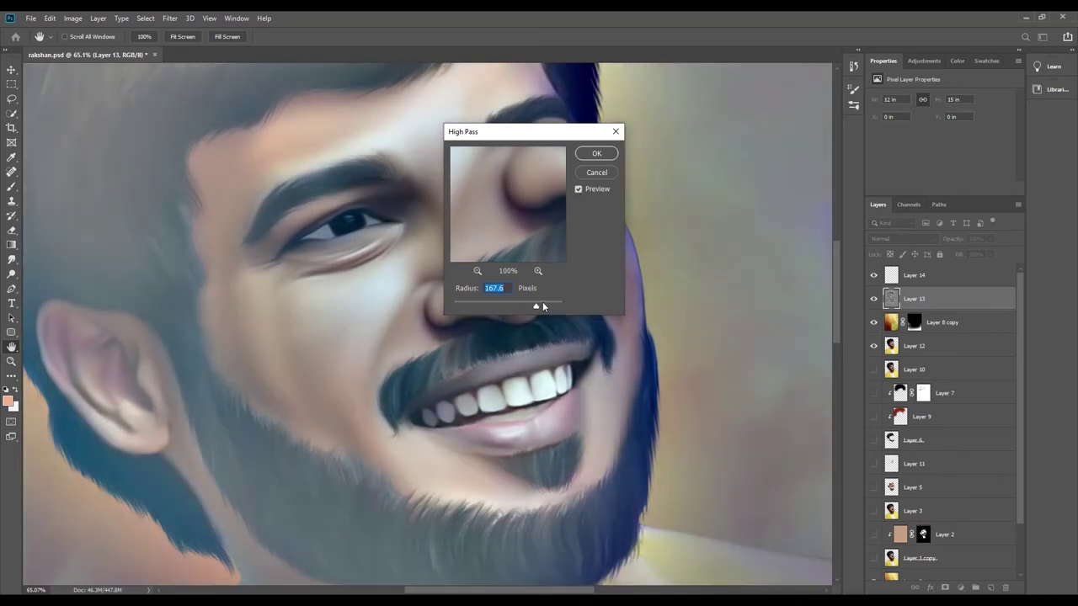
{"action": "left_click", "coordinate": [475, 304]}
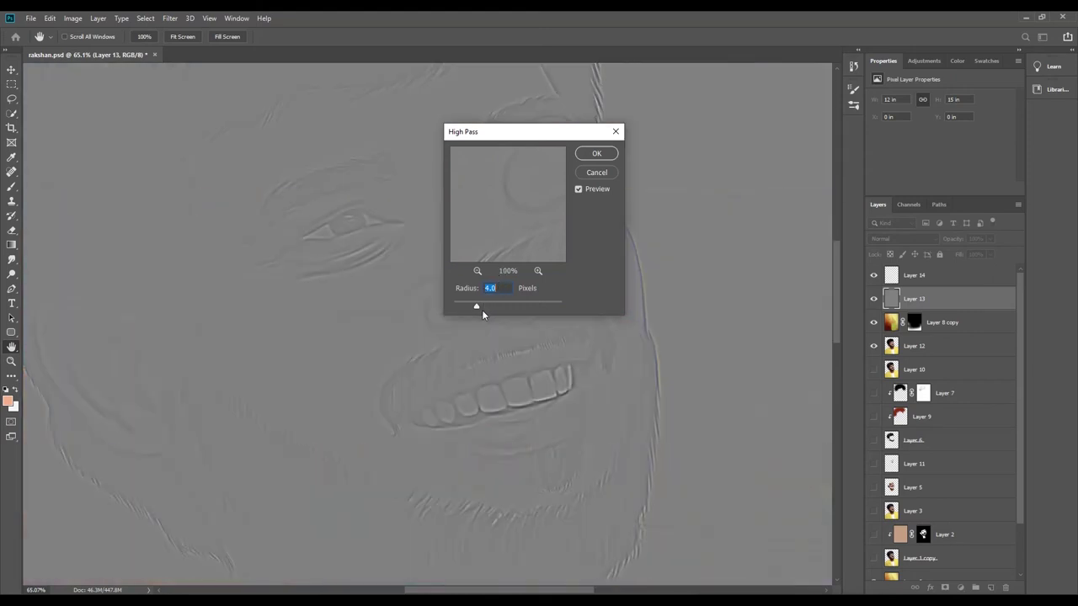
{"action": "left_click", "coordinate": [596, 154]}
{"action": "key", "text": "z"}
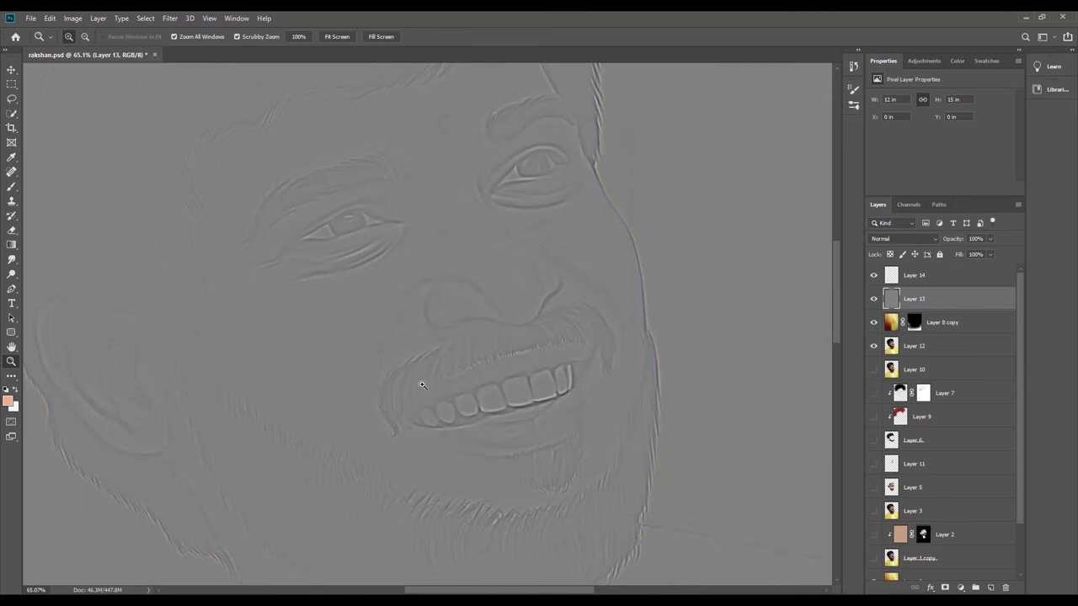
Add a new empty layer and pick the Soft Round Pressure Size brush.
{"action": "left_click_drag", "start_coordinate": [422, 385], "coordinate": [425, 427]}
{"action": "mouse_move", "coordinate": [448, 303]}
{"action": "left_mouse_down"}
{"action": "mouse_move", "coordinate": [477, 248]}
{"action": "mouse_move", "coordinate": [486, 294]}
{"action": "mouse_move", "coordinate": [388, 300]}
{"action": "mouse_move", "coordinate": [563, 314]}
{"action": "left_mouse_up"}
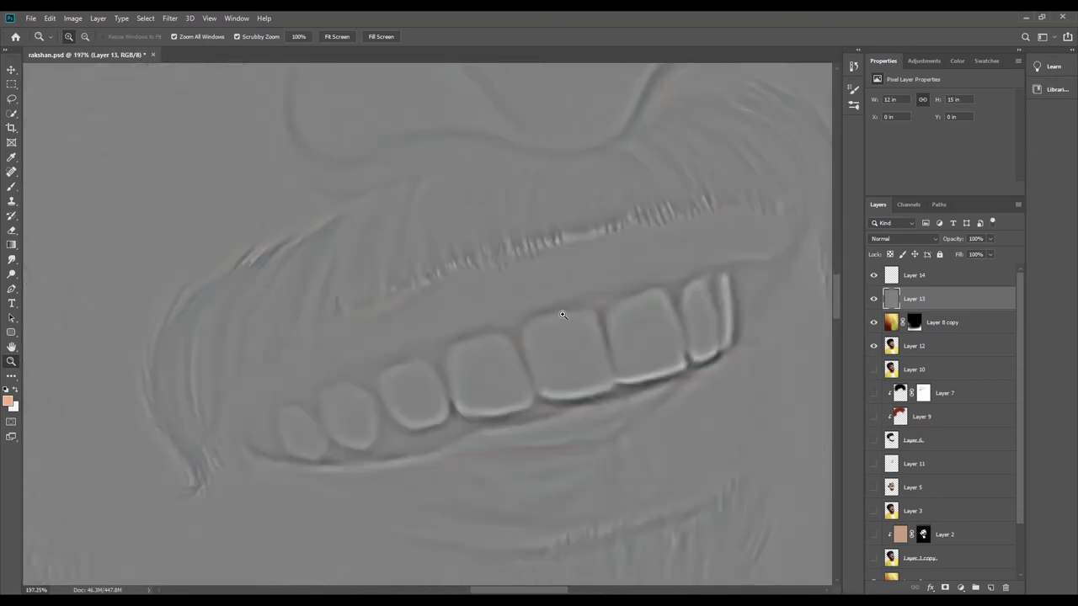
{"action": "left_click", "coordinate": [991, 587]}
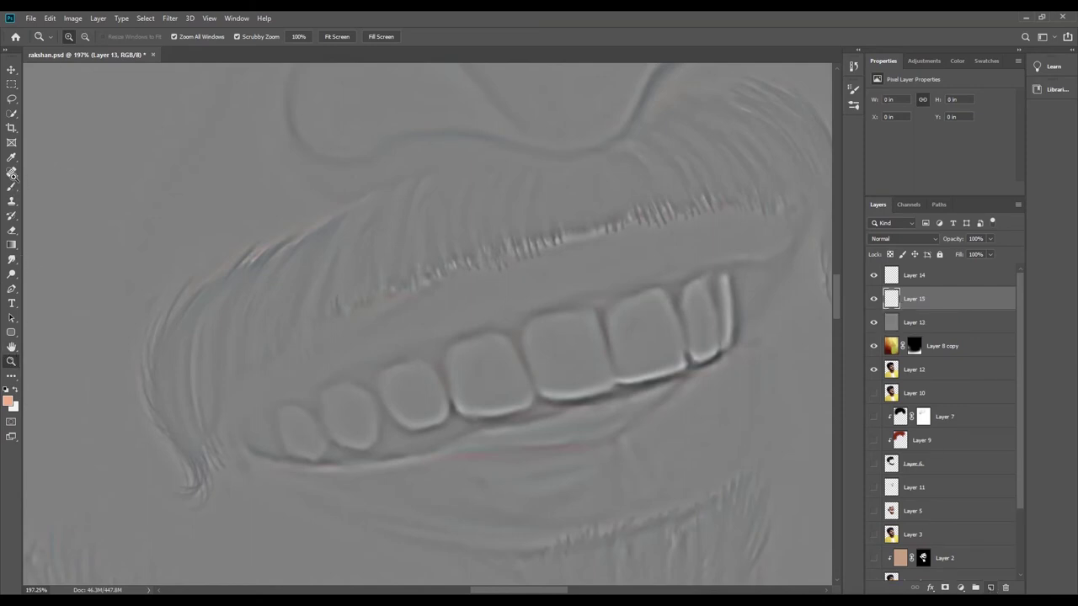
{"action": "key", "text": "b"}
{"action": "left_click", "coordinate": [79, 36]}
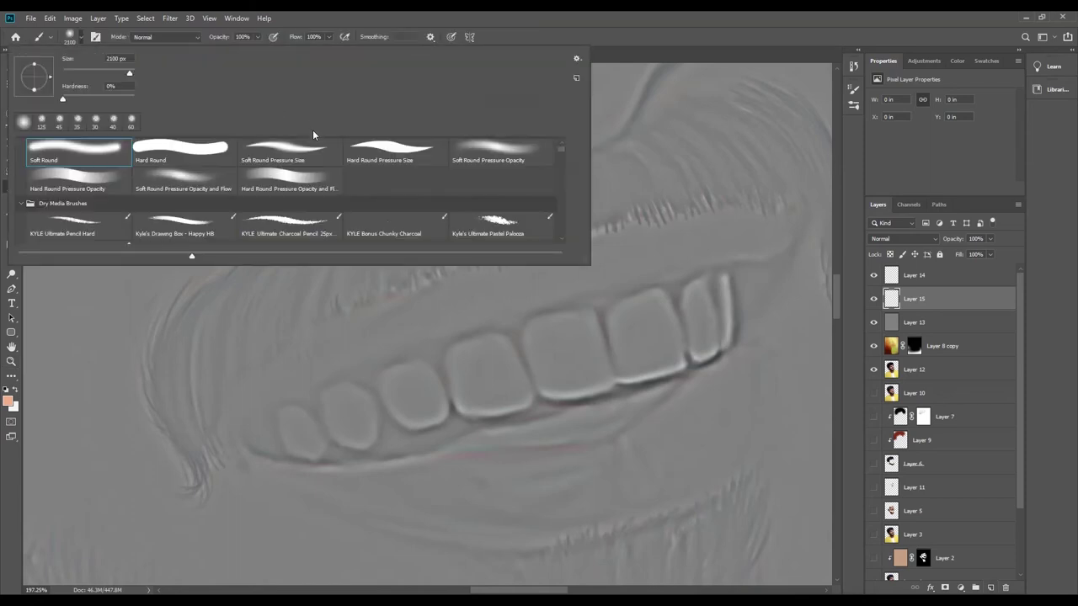
{"action": "left_click", "coordinate": [294, 154]}
{"action": "left_click", "coordinate": [511, 32]}
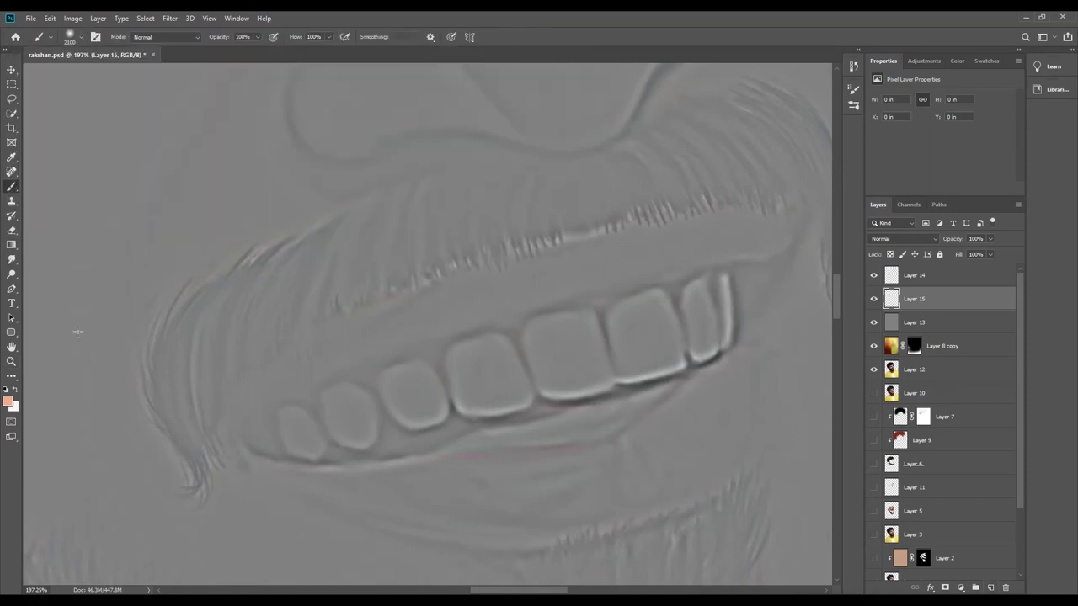
Shrink the brush to a fine size and set the foreground colour to black 000000.
{"action": "left_click", "coordinate": [16, 390]}
{"action": "key", "text": "bracketleft"}
{"action": "key", "text": "bracketleft"}
{"action": "key", "text": "bracketleft"}
{"action": "left_click", "coordinate": [8, 400]}
{"action": "type", "text": "000000"}
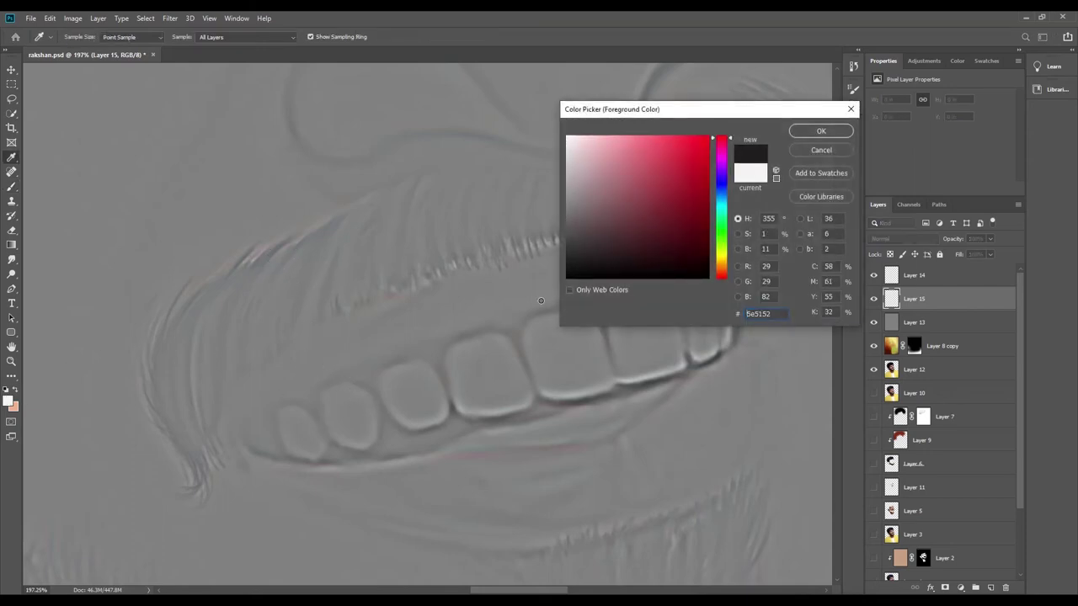
{"action": "left_click", "coordinate": [818, 131]}
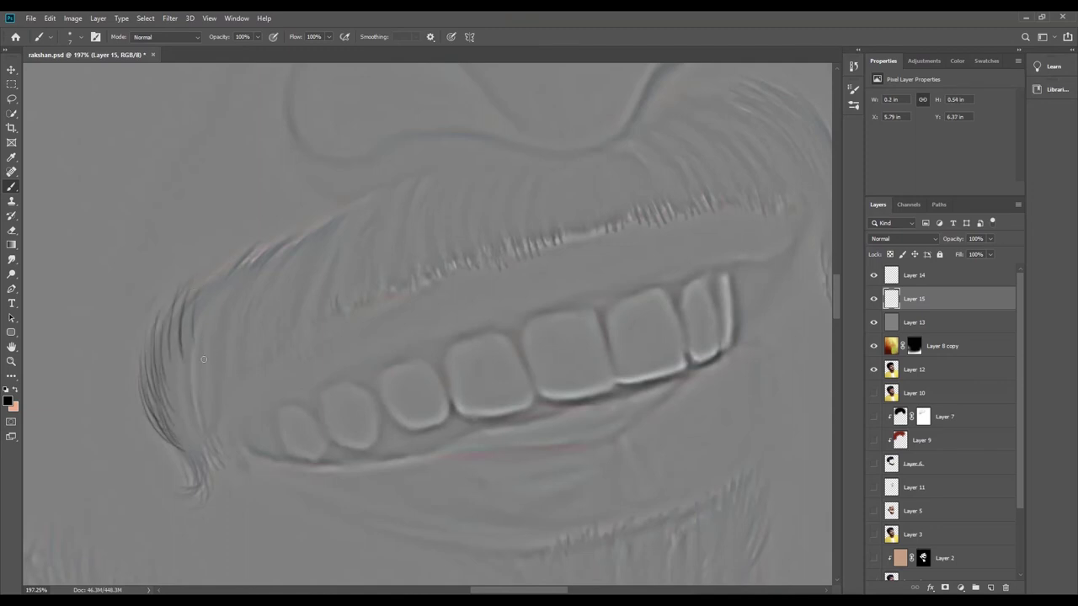
Paint fine dark strands along the moustache's left edge, upper left and lower left tip.
{"action": "left_click_drag", "start_coordinate": [177, 387], "coordinate": [188, 318]}
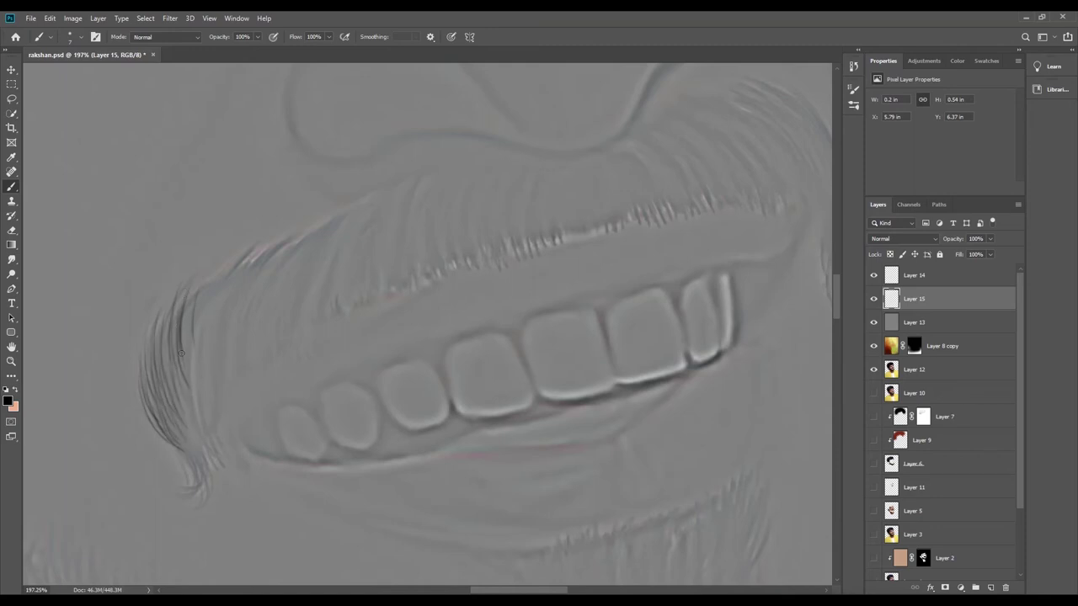
{"action": "left_click_drag", "start_coordinate": [181, 436], "coordinate": [196, 362]}
{"action": "left_click_drag", "start_coordinate": [209, 446], "coordinate": [197, 340]}
{"action": "left_click_drag", "start_coordinate": [207, 398], "coordinate": [193, 320]}
{"action": "mouse_move", "coordinate": [201, 367]}
{"action": "left_mouse_down"}
{"action": "mouse_move", "coordinate": [186, 277]}
{"action": "mouse_move", "coordinate": [245, 257]}
{"action": "left_mouse_up"}
{"action": "left_click_drag", "start_coordinate": [218, 346], "coordinate": [239, 262]}
{"action": "mouse_move", "coordinate": [241, 328]}
{"action": "left_mouse_down"}
{"action": "mouse_move", "coordinate": [255, 261]}
{"action": "mouse_move", "coordinate": [286, 244]}
{"action": "left_mouse_up"}
{"action": "left_click_drag", "start_coordinate": [286, 310], "coordinate": [317, 220]}
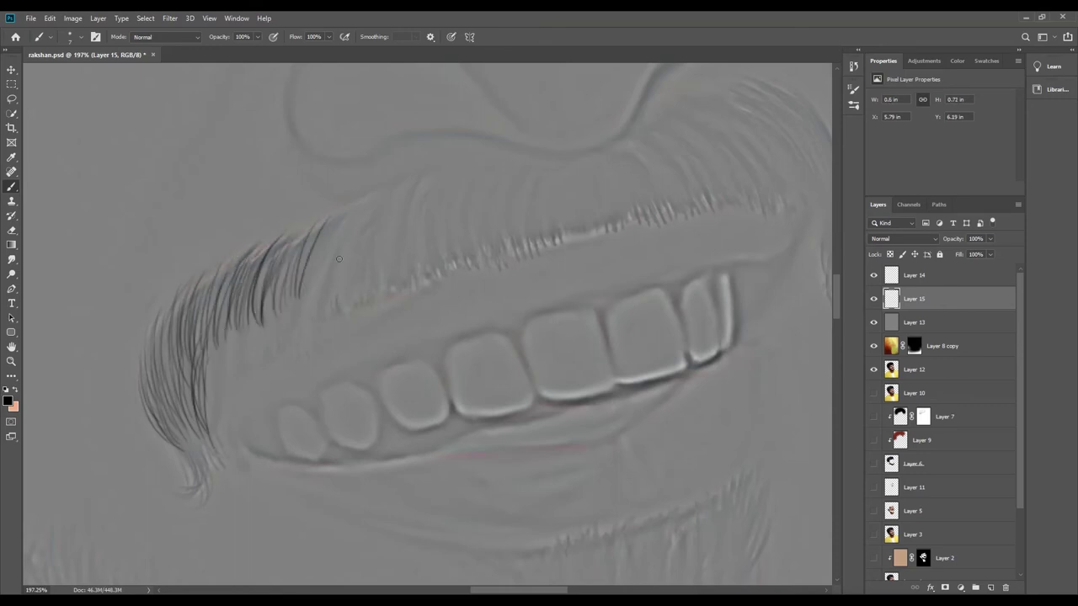
{"action": "mouse_move", "coordinate": [325, 281]}
{"action": "left_mouse_down"}
{"action": "mouse_move", "coordinate": [352, 208]}
{"action": "mouse_move", "coordinate": [387, 187]}
{"action": "left_mouse_up"}
{"action": "mouse_move", "coordinate": [305, 314]}
{"action": "left_mouse_down"}
{"action": "mouse_move", "coordinate": [362, 197]}
{"action": "mouse_move", "coordinate": [320, 224]}
{"action": "left_mouse_up"}
{"action": "mouse_move", "coordinate": [269, 332]}
{"action": "left_mouse_down"}
{"action": "mouse_move", "coordinate": [296, 241]}
{"action": "mouse_move", "coordinate": [288, 246]}
{"action": "left_mouse_up"}
{"action": "mouse_move", "coordinate": [238, 341]}
{"action": "left_mouse_down"}
{"action": "mouse_move", "coordinate": [254, 261]}
{"action": "mouse_move", "coordinate": [241, 258]}
{"action": "left_mouse_up"}
{"action": "left_click_drag", "start_coordinate": [206, 369], "coordinate": [221, 284]}
{"action": "mouse_move", "coordinate": [177, 404]}
{"action": "left_mouse_down"}
{"action": "mouse_move", "coordinate": [185, 314]}
{"action": "mouse_move", "coordinate": [166, 332]}
{"action": "mouse_move", "coordinate": [180, 340]}
{"action": "left_mouse_up"}
{"action": "left_click_drag", "start_coordinate": [159, 425], "coordinate": [159, 353]}
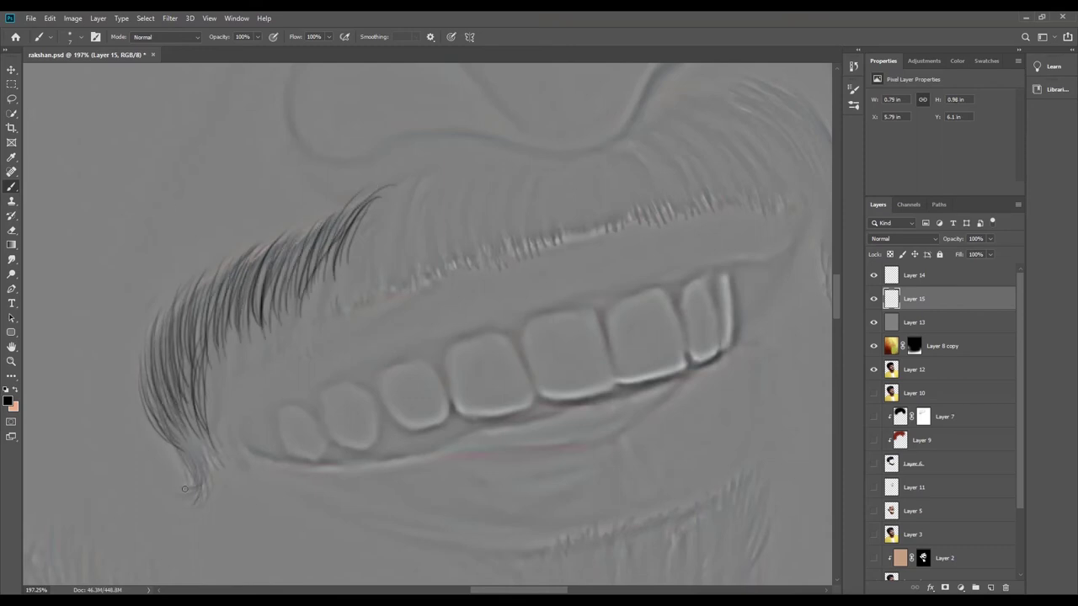
{"action": "mouse_move", "coordinate": [191, 425]}
{"action": "left_mouse_down"}
{"action": "mouse_move", "coordinate": [195, 502]}
{"action": "mouse_move", "coordinate": [217, 477]}
{"action": "left_mouse_up"}
{"action": "mouse_move", "coordinate": [195, 381]}
{"action": "left_mouse_down"}
{"action": "mouse_move", "coordinate": [221, 472]}
{"action": "mouse_move", "coordinate": [198, 497]}
{"action": "left_mouse_up"}
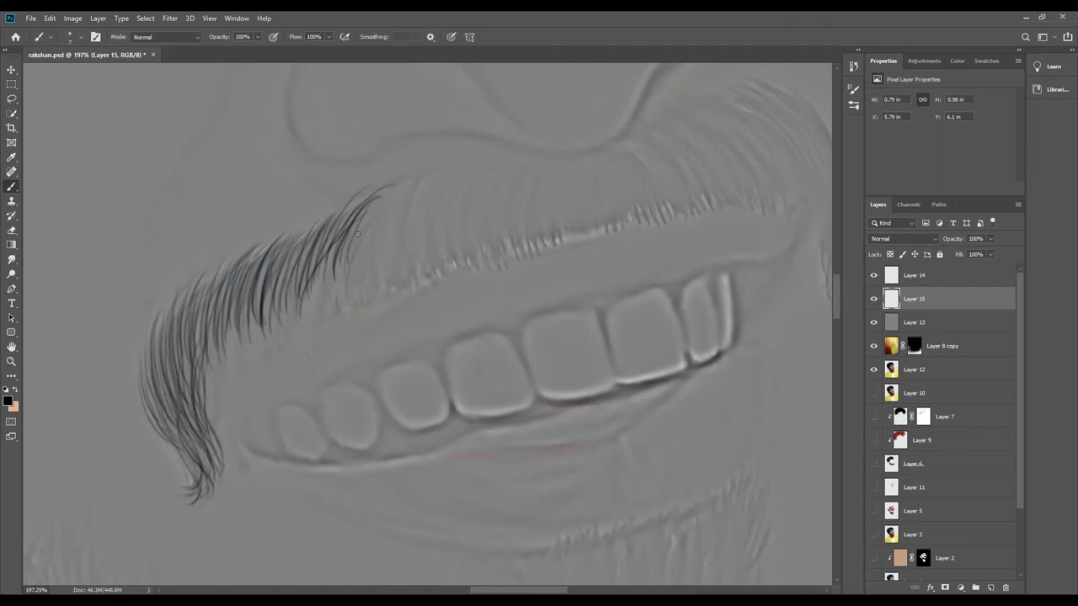
Paint dense strands along the moustache's lower edge, middle and upper right.
{"action": "mouse_move", "coordinate": [318, 325]}
{"action": "left_mouse_down"}
{"action": "mouse_move", "coordinate": [335, 251]}
{"action": "mouse_move", "coordinate": [318, 268]}
{"action": "left_mouse_up"}
{"action": "left_click_drag", "start_coordinate": [286, 357], "coordinate": [300, 278]}
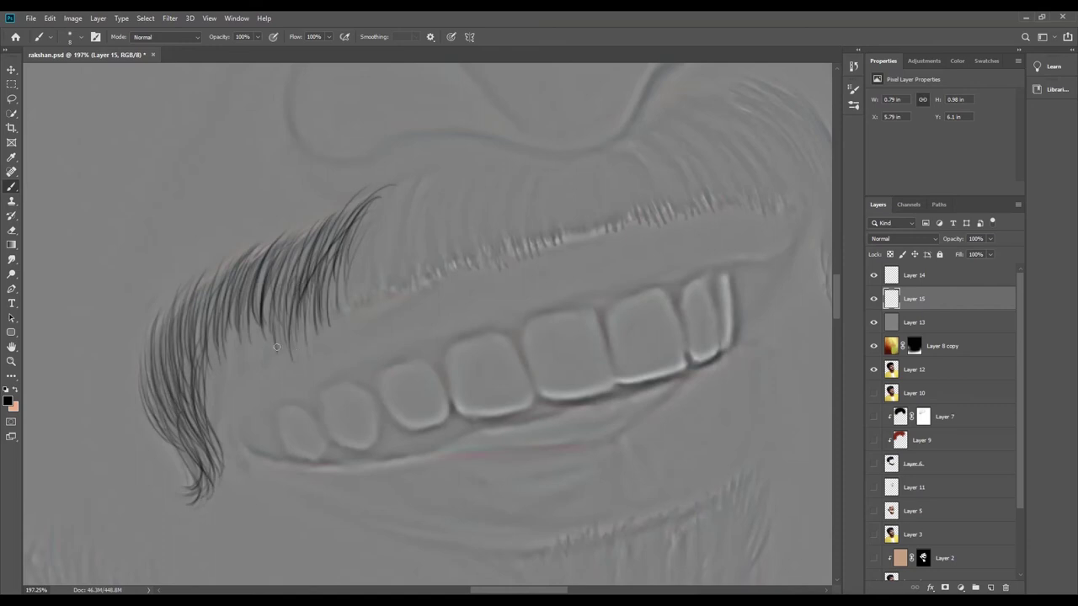
{"action": "mouse_move", "coordinate": [244, 370]}
{"action": "left_mouse_down"}
{"action": "mouse_move", "coordinate": [277, 298]}
{"action": "mouse_move", "coordinate": [244, 305]}
{"action": "left_mouse_up"}
{"action": "left_click_drag", "start_coordinate": [209, 411], "coordinate": [222, 315]}
{"action": "left_click_drag", "start_coordinate": [229, 369], "coordinate": [252, 289]}
{"action": "mouse_move", "coordinate": [259, 345]}
{"action": "left_mouse_down"}
{"action": "mouse_move", "coordinate": [284, 273]}
{"action": "mouse_move", "coordinate": [347, 217]}
{"action": "left_mouse_up"}
{"action": "left_click_drag", "start_coordinate": [362, 293], "coordinate": [389, 204]}
{"action": "mouse_move", "coordinate": [527, 234]}
{"action": "left_mouse_down"}
{"action": "mouse_move", "coordinate": [543, 165]}
{"action": "mouse_move", "coordinate": [525, 173]}
{"action": "left_mouse_up"}
{"action": "left_click_drag", "start_coordinate": [479, 244], "coordinate": [502, 175]}
{"action": "mouse_move", "coordinate": [447, 259]}
{"action": "left_mouse_down"}
{"action": "mouse_move", "coordinate": [472, 175]}
{"action": "mouse_move", "coordinate": [438, 180]}
{"action": "left_mouse_up"}
{"action": "mouse_move", "coordinate": [404, 269]}
{"action": "left_mouse_down"}
{"action": "mouse_move", "coordinate": [420, 185]}
{"action": "mouse_move", "coordinate": [397, 202]}
{"action": "left_mouse_up"}
{"action": "left_click_drag", "start_coordinate": [347, 295], "coordinate": [366, 212]}
{"action": "left_click_drag", "start_coordinate": [392, 266], "coordinate": [407, 187]}
{"action": "left_click_drag", "start_coordinate": [426, 256], "coordinate": [449, 183]}
{"action": "mouse_move", "coordinate": [393, 273]}
{"action": "left_mouse_down"}
{"action": "mouse_move", "coordinate": [416, 190]}
{"action": "mouse_move", "coordinate": [377, 207]}
{"action": "left_mouse_up"}
{"action": "left_click_drag", "start_coordinate": [367, 287], "coordinate": [376, 244]}
{"action": "left_click_drag", "start_coordinate": [434, 266], "coordinate": [443, 202]}
{"action": "left_click_drag", "start_coordinate": [447, 248], "coordinate": [463, 189]}
{"action": "left_click_drag", "start_coordinate": [466, 234], "coordinate": [479, 185]}
Preview with Layer 13 hidden, then fill the moustache's right end and gaps with strands.
{"action": "left_click", "coordinate": [874, 322]}
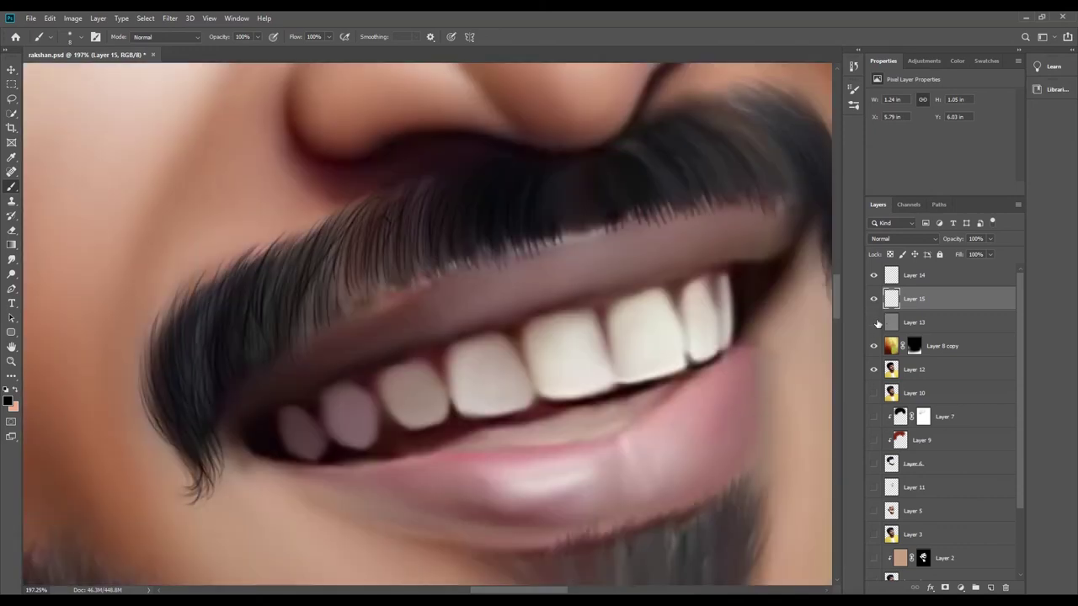
{"action": "left_click", "coordinate": [874, 323]}
{"action": "mouse_move", "coordinate": [557, 224]}
{"action": "left_mouse_down"}
{"action": "mouse_move", "coordinate": [569, 175]}
{"action": "mouse_move", "coordinate": [553, 172]}
{"action": "left_mouse_up"}
{"action": "left_click_drag", "start_coordinate": [520, 232], "coordinate": [532, 177]}
{"action": "left_click_drag", "start_coordinate": [496, 246], "coordinate": [503, 192]}
{"action": "left_click_drag", "start_coordinate": [464, 247], "coordinate": [468, 211]}
{"action": "left_click_drag", "start_coordinate": [457, 253], "coordinate": [468, 204]}
{"action": "mouse_move", "coordinate": [446, 257]}
{"action": "left_mouse_down"}
{"action": "mouse_move", "coordinate": [449, 231]}
{"action": "mouse_move", "coordinate": [404, 224]}
{"action": "left_mouse_up"}
{"action": "left_click_drag", "start_coordinate": [398, 271], "coordinate": [391, 227]}
{"action": "left_click_drag", "start_coordinate": [384, 280], "coordinate": [376, 236]}
{"action": "left_click_drag", "start_coordinate": [340, 303], "coordinate": [352, 254]}
{"action": "left_click_drag", "start_coordinate": [330, 320], "coordinate": [337, 246]}
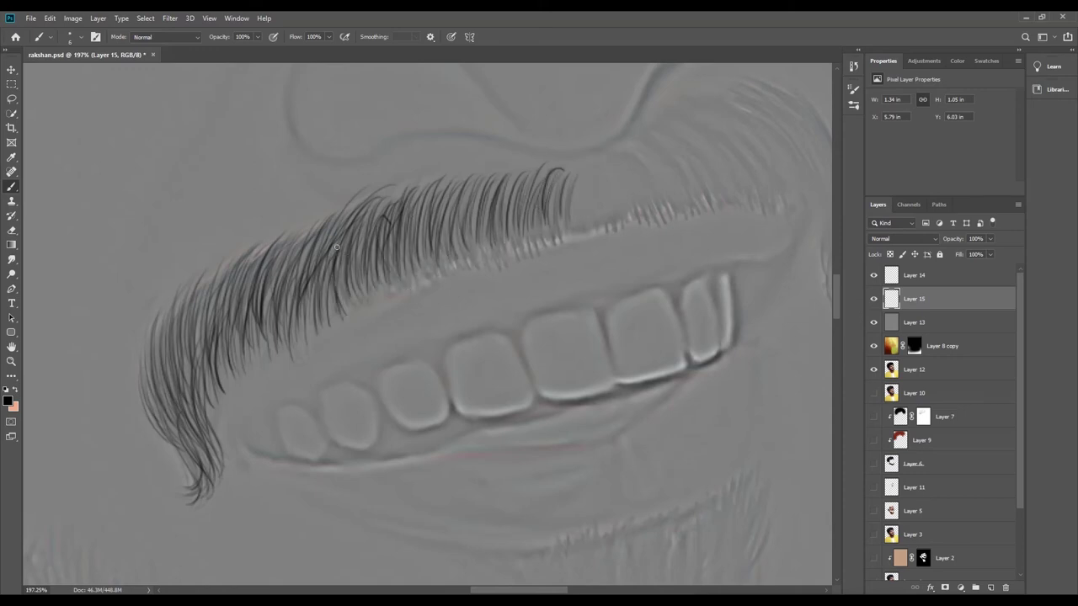
{"action": "left_click_drag", "start_coordinate": [221, 307], "coordinate": [268, 244]}
Paint a few more dark strands into the mustache on Layer 15.
{"action": "left_click_drag", "start_coordinate": [242, 364], "coordinate": [261, 330]}
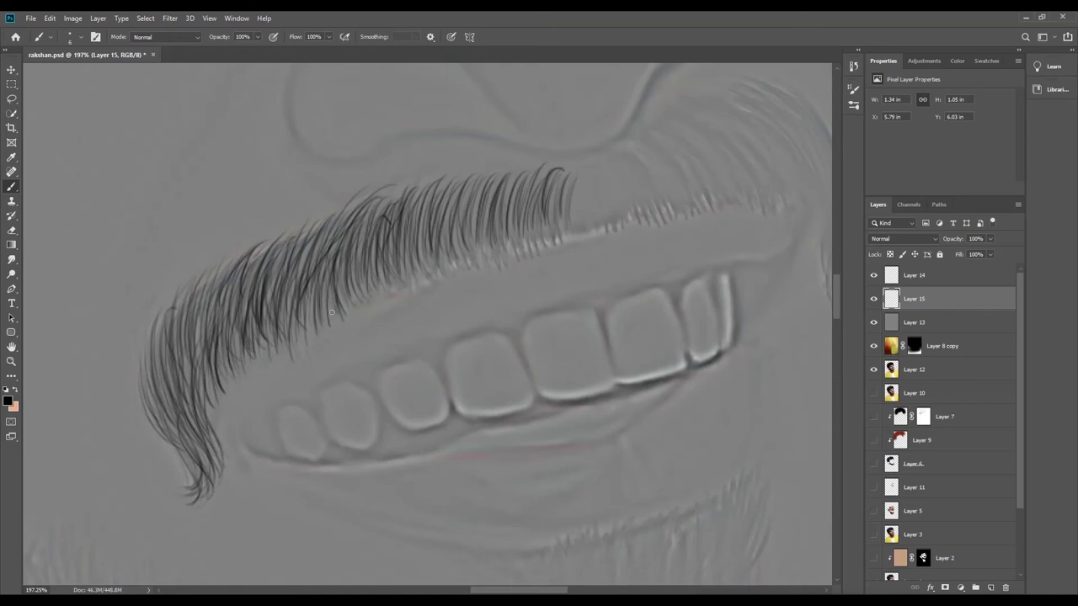
{"action": "scroll", "coordinate": [844, 287], "scroll_direction": "right", "scroll_amount": 5}
{"action": "scroll", "coordinate": [844, 287], "scroll_direction": "up", "scroll_amount": 1}
{"action": "scroll", "coordinate": [844, 287], "scroll_direction": "up", "scroll_amount": 2}
{"action": "left_click_drag", "start_coordinate": [303, 369], "coordinate": [308, 325]}
{"action": "left_click_drag", "start_coordinate": [296, 364], "coordinate": [303, 323]}
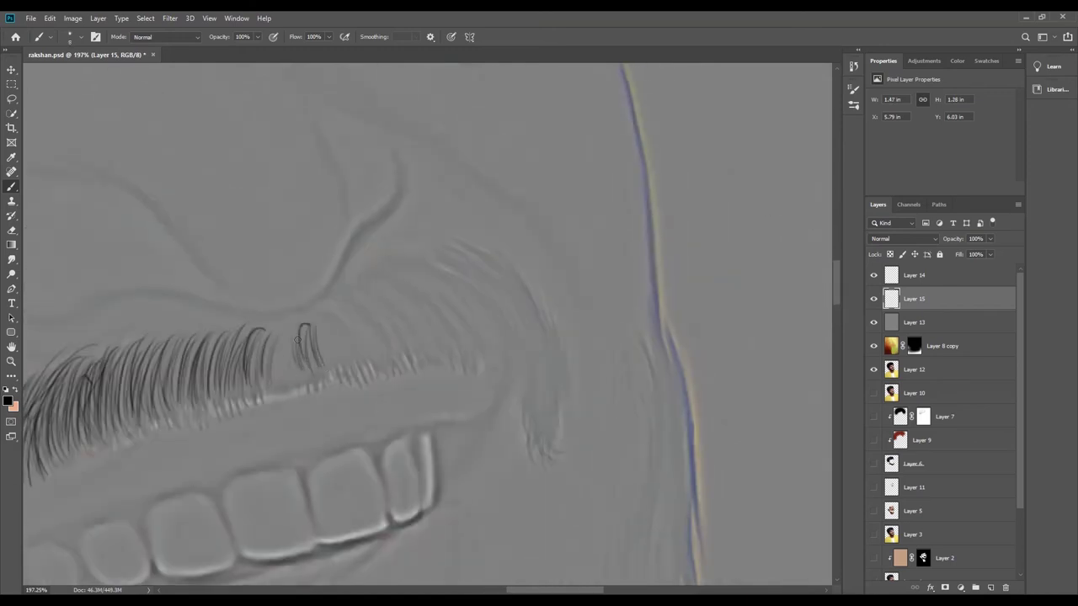
Paint strands toward the mustache's right end, extending them further right.
{"action": "left_click_drag", "start_coordinate": [274, 381], "coordinate": [282, 343]}
{"action": "mouse_move", "coordinate": [294, 370]}
{"action": "left_mouse_down"}
{"action": "mouse_move", "coordinate": [299, 341]}
{"action": "mouse_move", "coordinate": [317, 327]}
{"action": "left_mouse_up"}
{"action": "mouse_move", "coordinate": [268, 380]}
{"action": "left_mouse_down"}
{"action": "mouse_move", "coordinate": [278, 327]}
{"action": "mouse_move", "coordinate": [299, 334]}
{"action": "left_mouse_up"}
{"action": "mouse_move", "coordinate": [265, 384]}
{"action": "left_mouse_down"}
{"action": "mouse_move", "coordinate": [269, 342]}
{"action": "mouse_move", "coordinate": [256, 344]}
{"action": "left_mouse_up"}
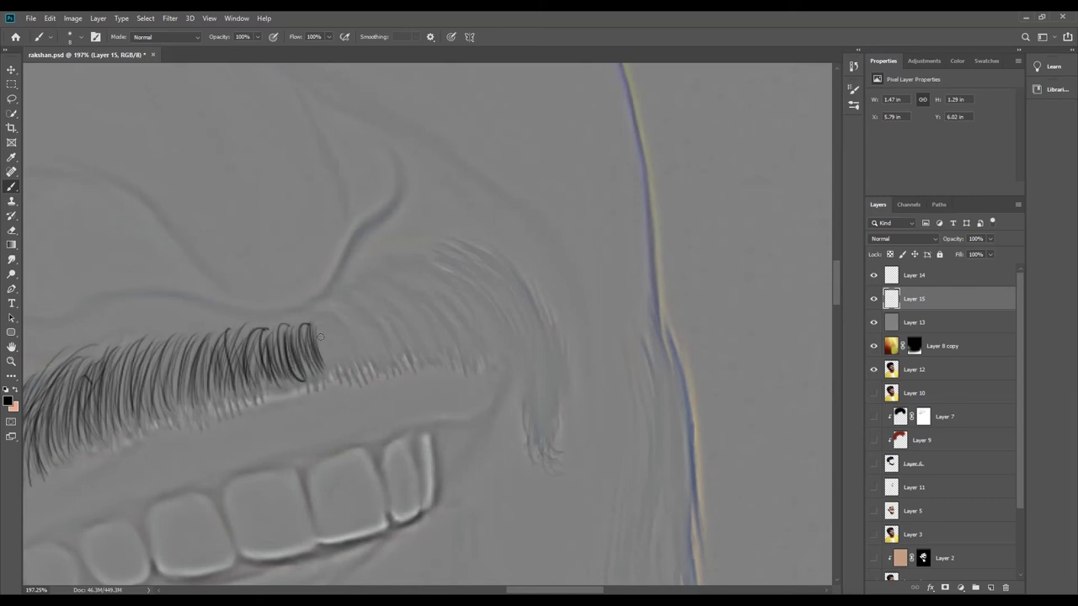
{"action": "mouse_move", "coordinate": [311, 371]}
{"action": "left_mouse_down"}
{"action": "mouse_move", "coordinate": [332, 325]}
{"action": "mouse_move", "coordinate": [353, 320]}
{"action": "left_mouse_up"}
{"action": "mouse_move", "coordinate": [340, 360]}
{"action": "left_mouse_down"}
{"action": "mouse_move", "coordinate": [377, 315]}
{"action": "mouse_move", "coordinate": [404, 412]}
{"action": "left_mouse_up"}
Rotate the view to match the stroke direction and paint curved strands at the mustache's end.
{"action": "key", "text": "r"}
{"action": "left_click_drag", "start_coordinate": [347, 320], "coordinate": [394, 239]}
{"action": "mouse_move", "coordinate": [354, 313]}
{"action": "left_mouse_down"}
{"action": "mouse_move", "coordinate": [413, 236]}
{"action": "mouse_move", "coordinate": [428, 243]}
{"action": "left_mouse_up"}
{"action": "left_click_drag", "start_coordinate": [371, 313], "coordinate": [438, 249]}
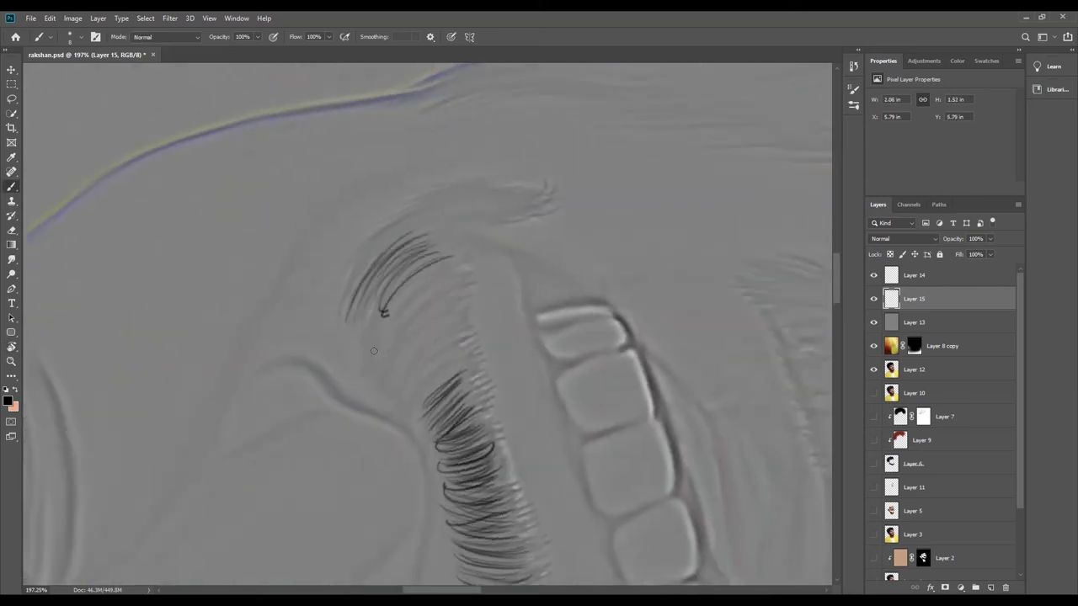
{"action": "left_click_drag", "start_coordinate": [385, 348], "coordinate": [472, 258]}
{"action": "left_click_drag", "start_coordinate": [384, 307], "coordinate": [471, 226]}
Paint curved strands along the mustache's top edge, lengthening its tip.
{"action": "mouse_move", "coordinate": [406, 246]}
{"action": "left_mouse_down"}
{"action": "mouse_move", "coordinate": [547, 190]}
{"action": "mouse_move", "coordinate": [539, 202]}
{"action": "left_mouse_up"}
{"action": "mouse_move", "coordinate": [347, 291]}
{"action": "left_mouse_down"}
{"action": "mouse_move", "coordinate": [473, 208]}
{"action": "mouse_move", "coordinate": [445, 201]}
{"action": "left_mouse_up"}
{"action": "left_click_drag", "start_coordinate": [370, 233], "coordinate": [539, 188]}
{"action": "left_click_drag", "start_coordinate": [428, 210], "coordinate": [537, 197]}
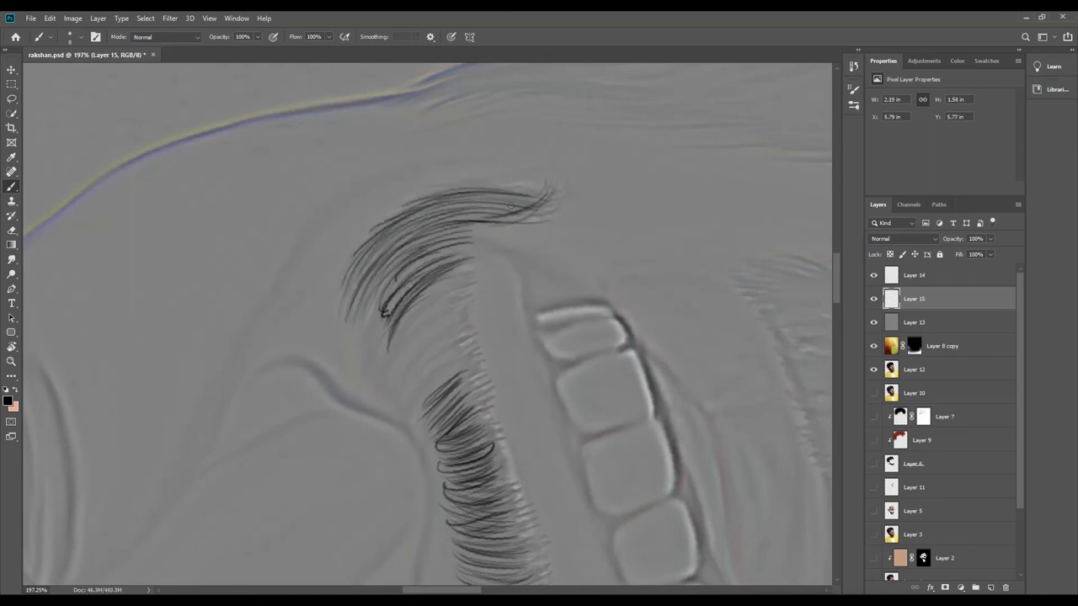
{"action": "left_click_drag", "start_coordinate": [462, 217], "coordinate": [568, 179]}
{"action": "left_click_drag", "start_coordinate": [424, 244], "coordinate": [539, 208]}
{"action": "left_click_drag", "start_coordinate": [428, 210], "coordinate": [542, 192]}
Fill and thicken the lower part of the mustache curve with strands.
{"action": "left_click_drag", "start_coordinate": [357, 304], "coordinate": [422, 209]}
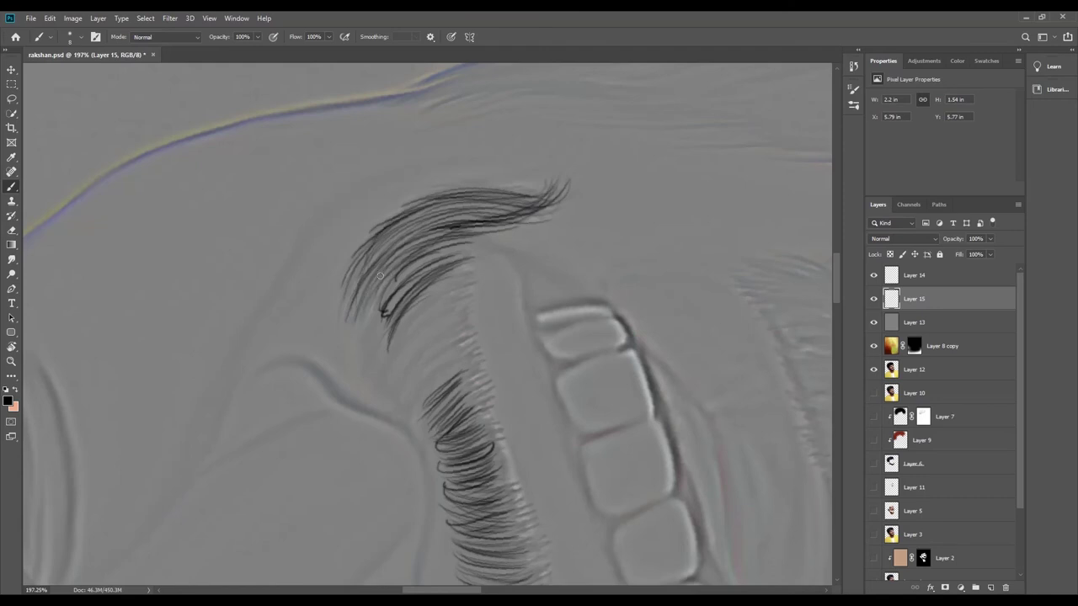
{"action": "left_click_drag", "start_coordinate": [367, 345], "coordinate": [389, 285]}
{"action": "left_click_drag", "start_coordinate": [385, 370], "coordinate": [468, 285]}
{"action": "left_click_drag", "start_coordinate": [397, 328], "coordinate": [485, 274]}
{"action": "left_click_drag", "start_coordinate": [376, 308], "coordinate": [476, 242]}
{"action": "left_click_drag", "start_coordinate": [396, 359], "coordinate": [477, 295]}
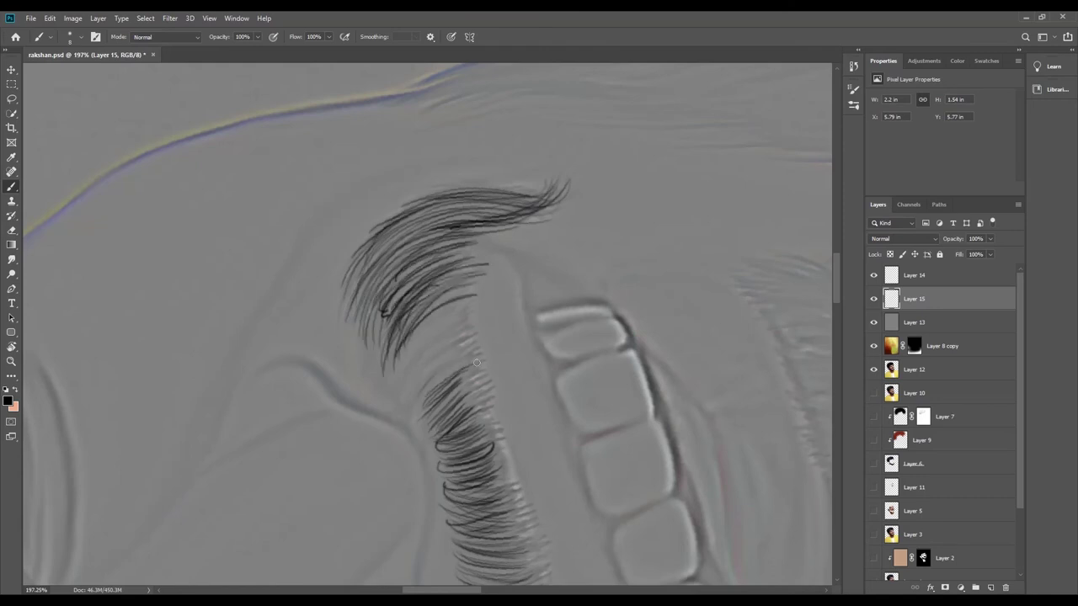
{"action": "mouse_move", "coordinate": [409, 393]}
{"action": "left_mouse_down"}
{"action": "mouse_move", "coordinate": [480, 348]}
{"action": "mouse_move", "coordinate": [468, 332]}
{"action": "left_mouse_up"}
{"action": "left_click_drag", "start_coordinate": [394, 361], "coordinate": [472, 306]}
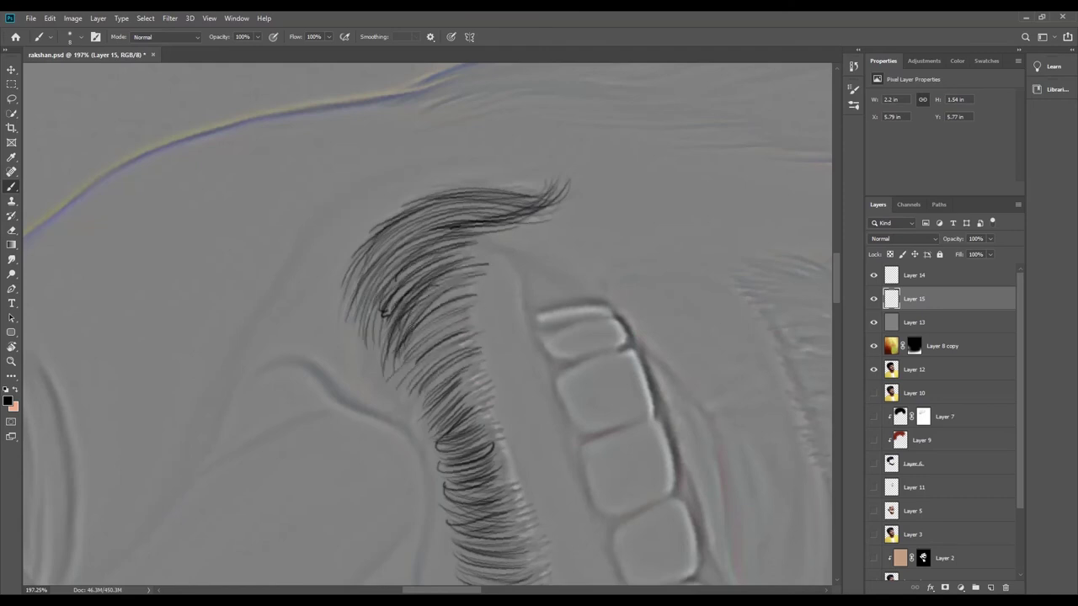
Add strands to the middle-lower curve, hide Layer 13 and zoom out to view the face.
{"action": "mouse_move", "coordinate": [401, 362]}
{"action": "left_mouse_down"}
{"action": "mouse_move", "coordinate": [470, 300]}
{"action": "mouse_move", "coordinate": [478, 332]}
{"action": "left_mouse_up"}
{"action": "left_click_drag", "start_coordinate": [406, 388], "coordinate": [482, 341]}
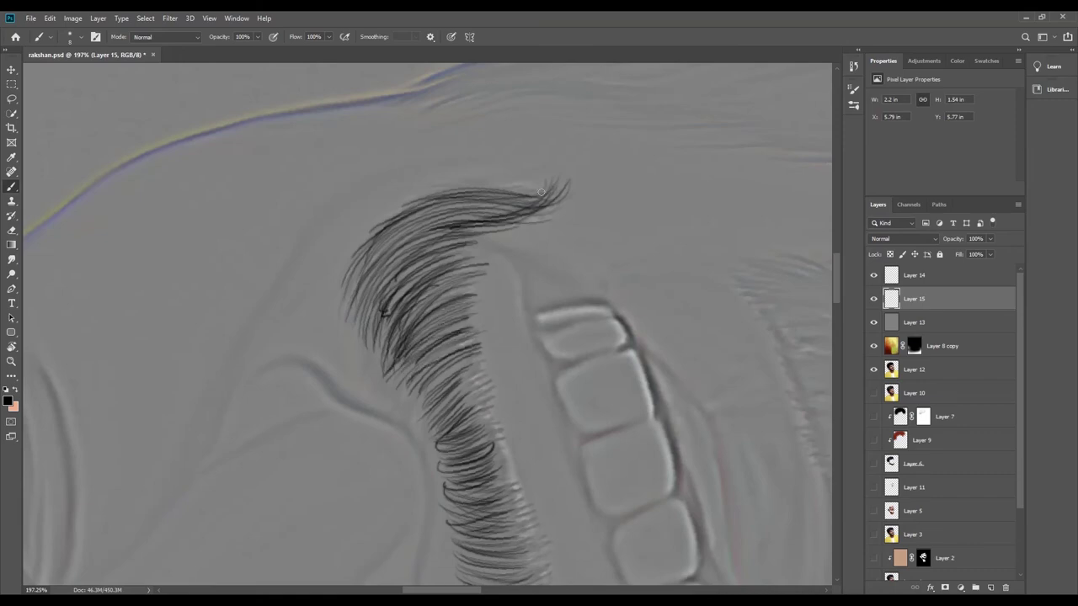
{"action": "left_click", "coordinate": [873, 323]}
{"action": "key", "text": "z"}
{"action": "mouse_move", "coordinate": [438, 493]}
{"action": "left_mouse_down"}
{"action": "mouse_move", "coordinate": [377, 493]}
{"action": "mouse_move", "coordinate": [353, 312]}
{"action": "mouse_move", "coordinate": [471, 474]}
{"action": "mouse_move", "coordinate": [147, 427]}
{"action": "left_mouse_up"}
Return to the brush, paint short dark strokes, turn the canvas and start new hair strands.
{"action": "left_click", "coordinate": [11, 190]}
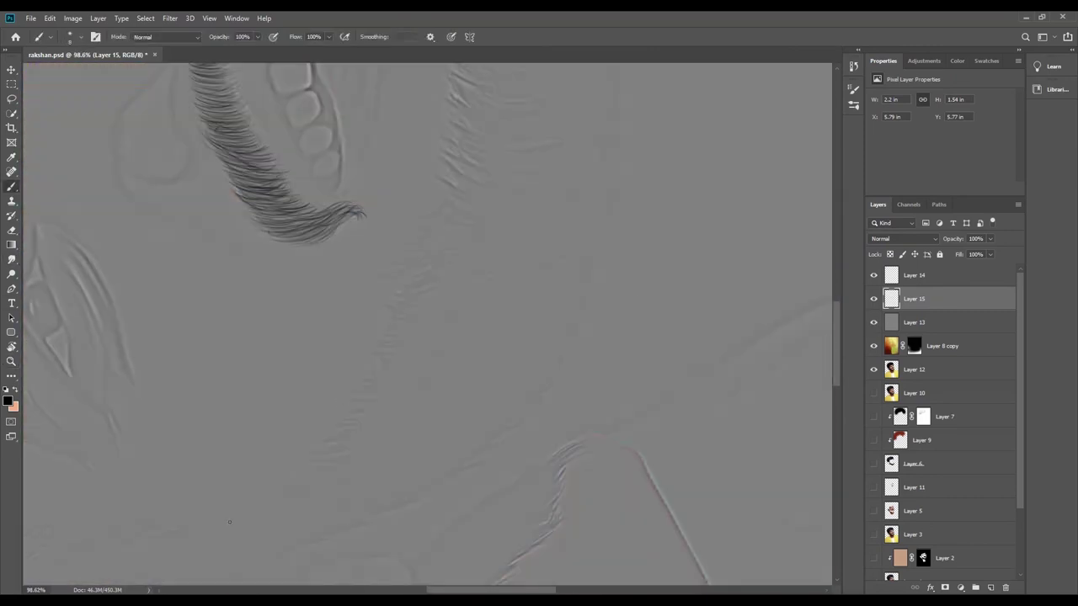
{"action": "left_click_drag", "start_coordinate": [291, 501], "coordinate": [351, 494]}
{"action": "mouse_move", "coordinate": [303, 496]}
{"action": "left_mouse_down"}
{"action": "mouse_move", "coordinate": [403, 474]}
{"action": "mouse_move", "coordinate": [404, 447]}
{"action": "left_mouse_up"}
{"action": "left_click_drag", "start_coordinate": [288, 473], "coordinate": [481, 301]}
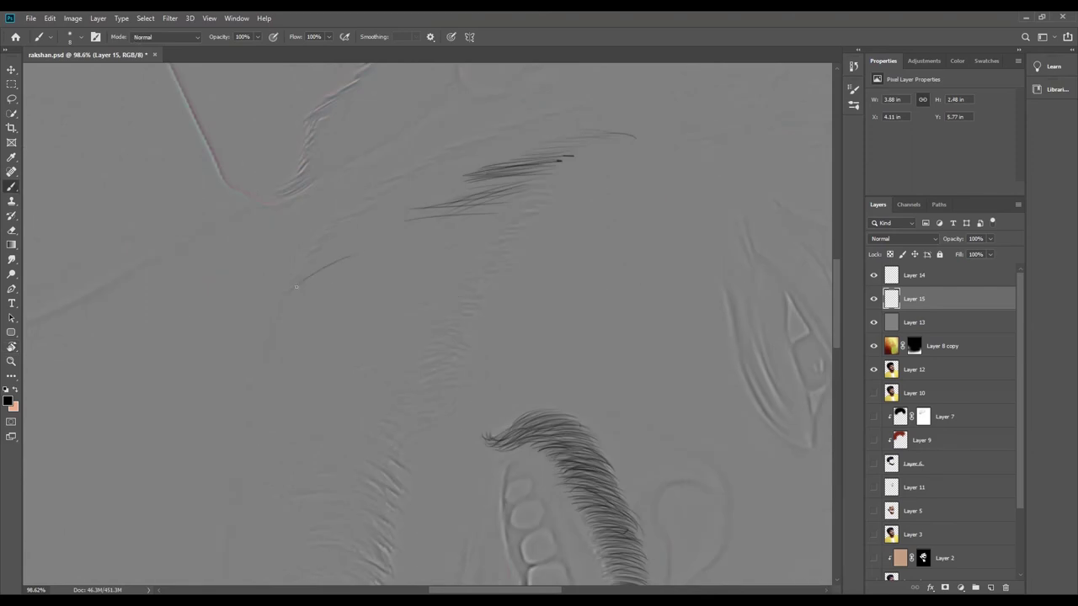
{"action": "left_click_drag", "start_coordinate": [305, 278], "coordinate": [397, 234]}
{"action": "mouse_move", "coordinate": [351, 249]}
{"action": "left_mouse_down"}
{"action": "mouse_move", "coordinate": [452, 222]}
{"action": "mouse_move", "coordinate": [443, 206]}
{"action": "left_mouse_up"}
Paint long hair strands sweeping up-right, plus a lower set of long strands.
{"action": "left_click_drag", "start_coordinate": [362, 217], "coordinate": [456, 192]}
{"action": "left_click_drag", "start_coordinate": [377, 200], "coordinate": [585, 123]}
{"action": "left_click_drag", "start_coordinate": [412, 180], "coordinate": [512, 170]}
{"action": "mouse_move", "coordinate": [278, 362]}
{"action": "left_mouse_down"}
{"action": "mouse_move", "coordinate": [383, 308]}
{"action": "mouse_move", "coordinate": [377, 298]}
{"action": "left_mouse_up"}
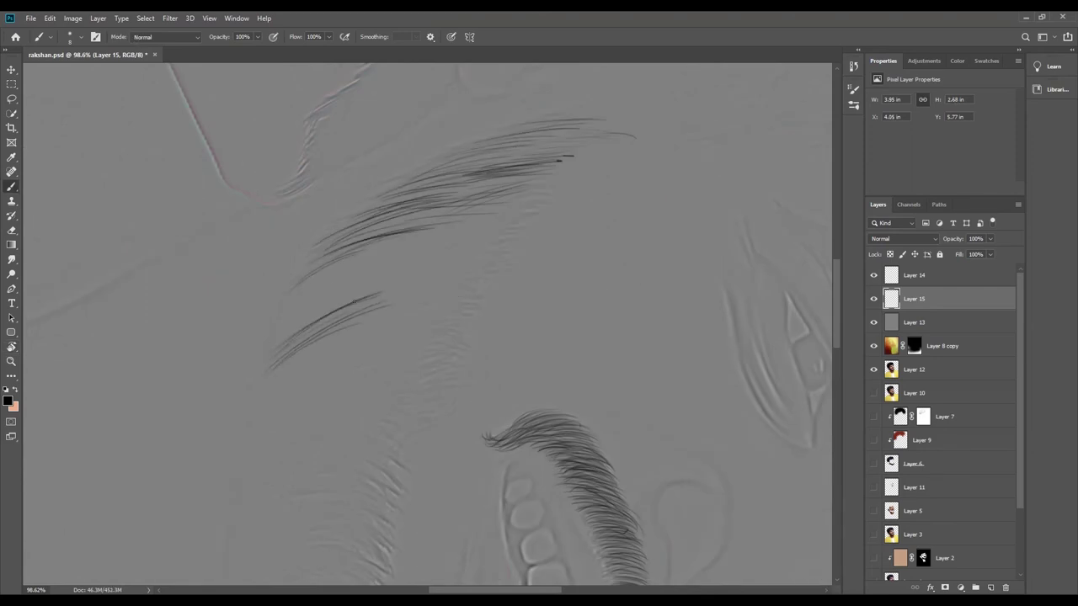
{"action": "left_click_drag", "start_coordinate": [288, 330], "coordinate": [431, 268]}
{"action": "mouse_move", "coordinate": [301, 304]}
{"action": "left_mouse_down"}
{"action": "mouse_move", "coordinate": [445, 244]}
{"action": "mouse_move", "coordinate": [418, 236]}
{"action": "left_mouse_up"}
{"action": "left_click_drag", "start_coordinate": [397, 238], "coordinate": [485, 202]}
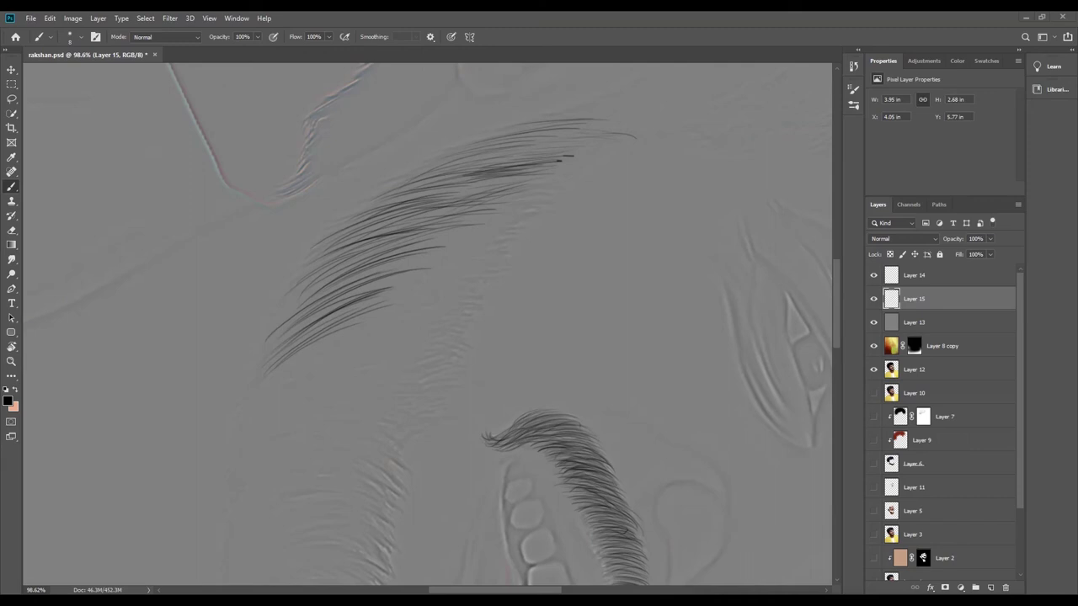
Add strands across the upper hair clump and extend its upper edge.
{"action": "left_click_drag", "start_coordinate": [401, 315], "coordinate": [490, 288]}
{"action": "left_click_drag", "start_coordinate": [379, 298], "coordinate": [509, 271]}
{"action": "mouse_move", "coordinate": [362, 278]}
{"action": "left_mouse_down"}
{"action": "mouse_move", "coordinate": [509, 253]}
{"action": "mouse_move", "coordinate": [520, 232]}
{"action": "left_mouse_up"}
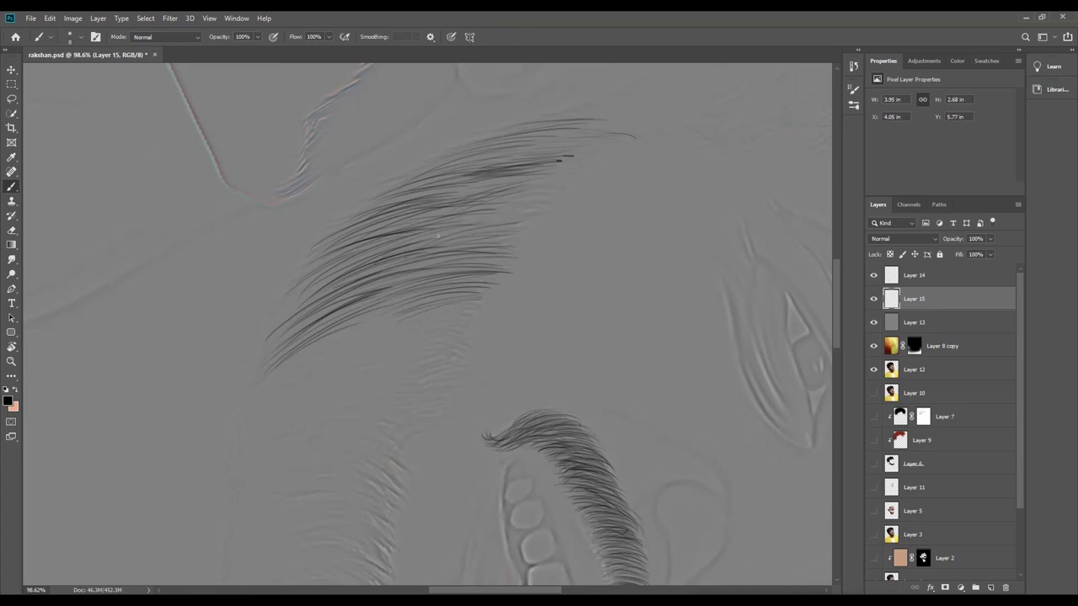
{"action": "left_click_drag", "start_coordinate": [437, 236], "coordinate": [529, 211]}
{"action": "mouse_move", "coordinate": [471, 190]}
{"action": "left_mouse_down"}
{"action": "mouse_move", "coordinate": [559, 173]}
{"action": "mouse_move", "coordinate": [653, 127]}
{"action": "left_mouse_up"}
{"action": "left_click_drag", "start_coordinate": [562, 145], "coordinate": [642, 116]}
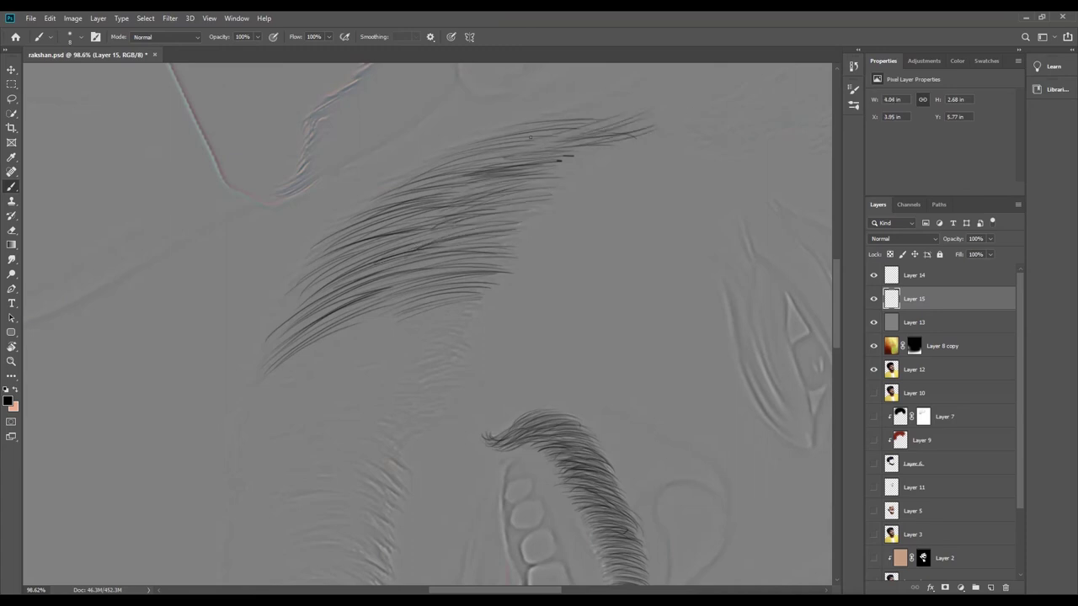
Extend the upper hair edge further with thin strands.
{"action": "left_click_drag", "start_coordinate": [530, 136], "coordinate": [663, 89]}
{"action": "left_click_drag", "start_coordinate": [503, 148], "coordinate": [424, 177]}
{"action": "left_click_drag", "start_coordinate": [617, 132], "coordinate": [710, 102]}
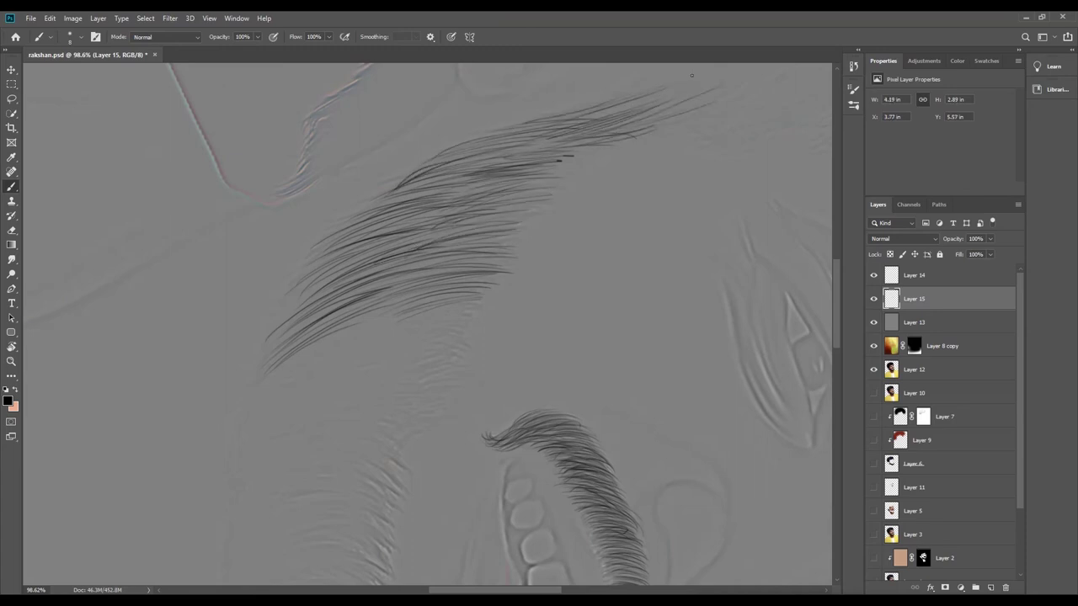
{"action": "left_click_drag", "start_coordinate": [573, 126], "coordinate": [674, 85]}
{"action": "left_click_drag", "start_coordinate": [836, 288], "coordinate": [836, 305]}
Paint thin dark strands just below the upper hair clump.
{"action": "left_click_drag", "start_coordinate": [296, 267], "coordinate": [237, 308]}
{"action": "left_click_drag", "start_coordinate": [467, 218], "coordinate": [334, 259]}
{"action": "left_click_drag", "start_coordinate": [371, 235], "coordinate": [290, 280]}
{"action": "left_click_drag", "start_coordinate": [431, 210], "coordinate": [286, 279]}
{"action": "left_click_drag", "start_coordinate": [438, 207], "coordinate": [298, 256]}
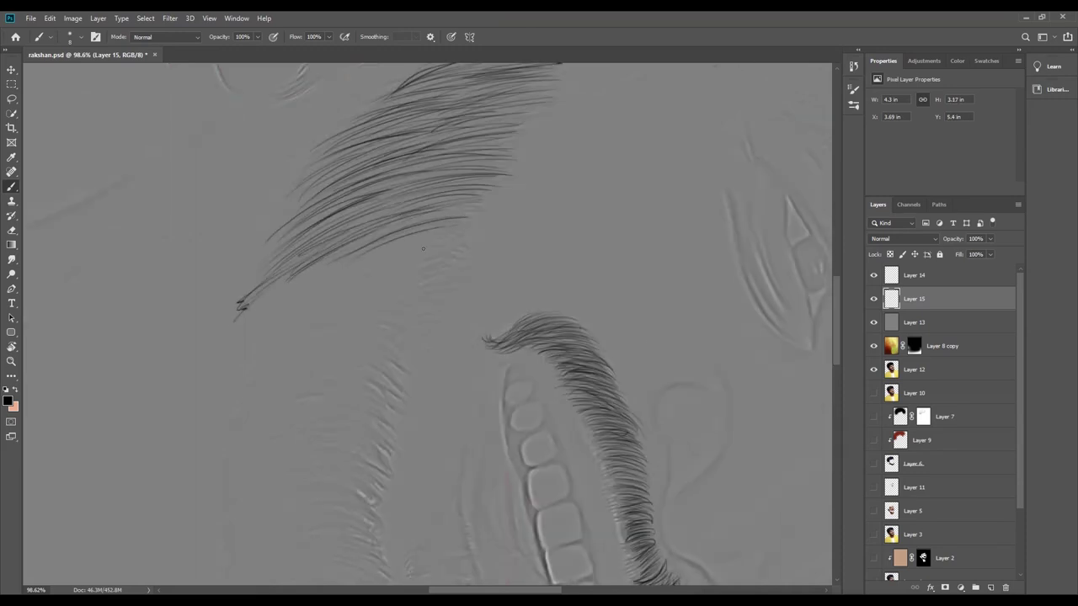
{"action": "left_click_drag", "start_coordinate": [428, 265], "coordinate": [368, 300]}
{"action": "left_click_drag", "start_coordinate": [450, 258], "coordinate": [376, 285]}
Start a new hair clump at lower left and fill the gap between the two clumps.
{"action": "left_click_drag", "start_coordinate": [455, 241], "coordinate": [345, 285]}
{"action": "left_click_drag", "start_coordinate": [342, 380], "coordinate": [242, 409]}
{"action": "left_click_drag", "start_coordinate": [337, 354], "coordinate": [244, 392]}
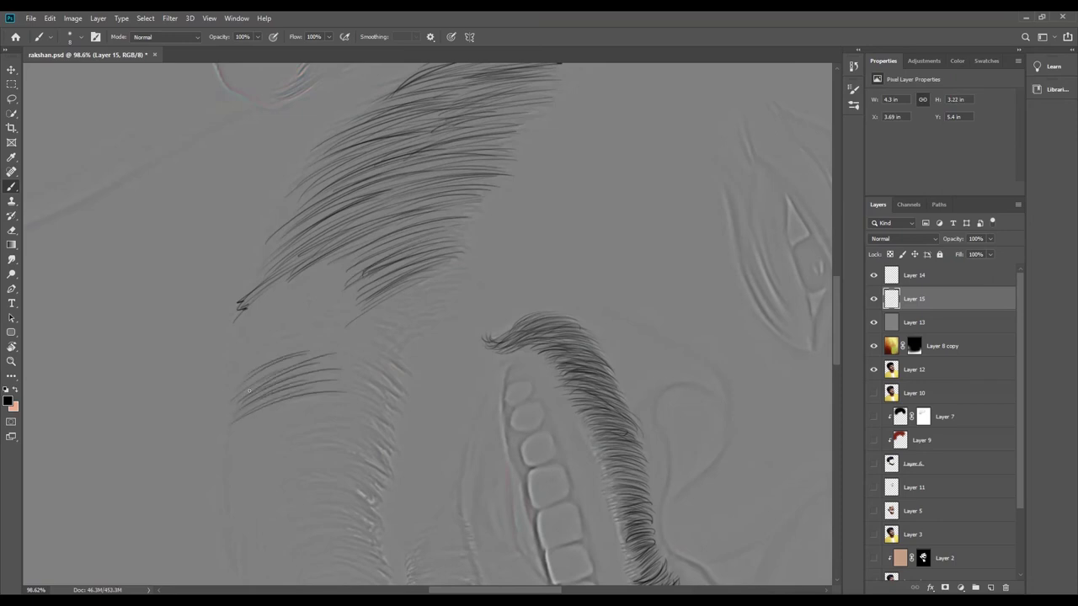
{"action": "left_click_drag", "start_coordinate": [330, 334], "coordinate": [240, 379]}
{"action": "left_click_drag", "start_coordinate": [364, 317], "coordinate": [241, 358]}
{"action": "left_click_drag", "start_coordinate": [362, 271], "coordinate": [253, 318]}
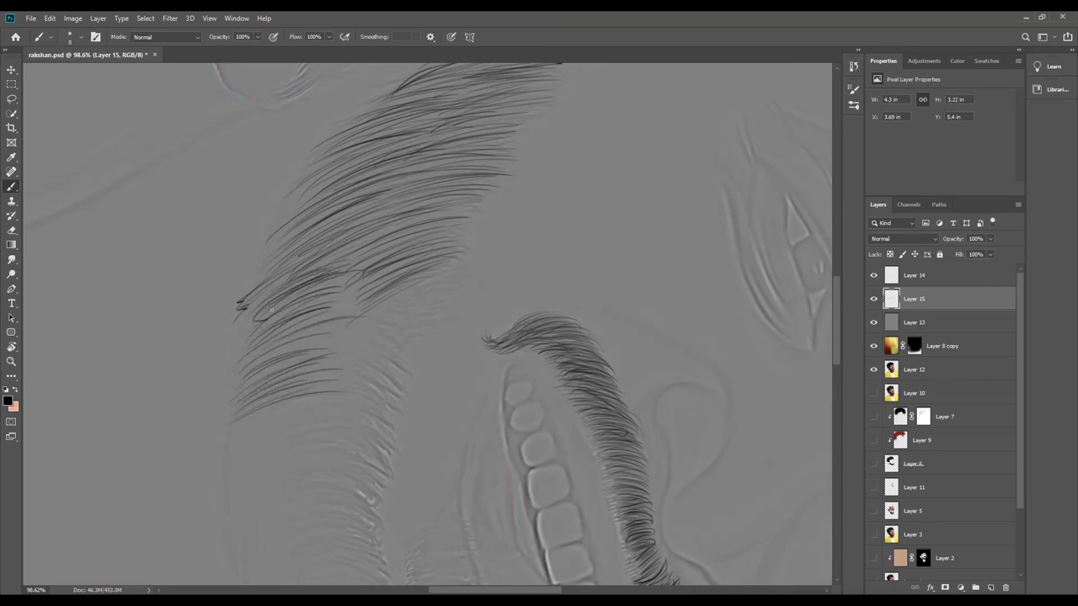
Add strands across the middle hair area and more thin strands in the upper clump.
{"action": "left_click_drag", "start_coordinate": [404, 271], "coordinate": [288, 301]}
{"action": "left_click_drag", "start_coordinate": [394, 318], "coordinate": [263, 371]}
{"action": "mouse_move", "coordinate": [420, 245]}
{"action": "left_mouse_down"}
{"action": "mouse_move", "coordinate": [291, 310]}
{"action": "mouse_move", "coordinate": [298, 283]}
{"action": "left_mouse_up"}
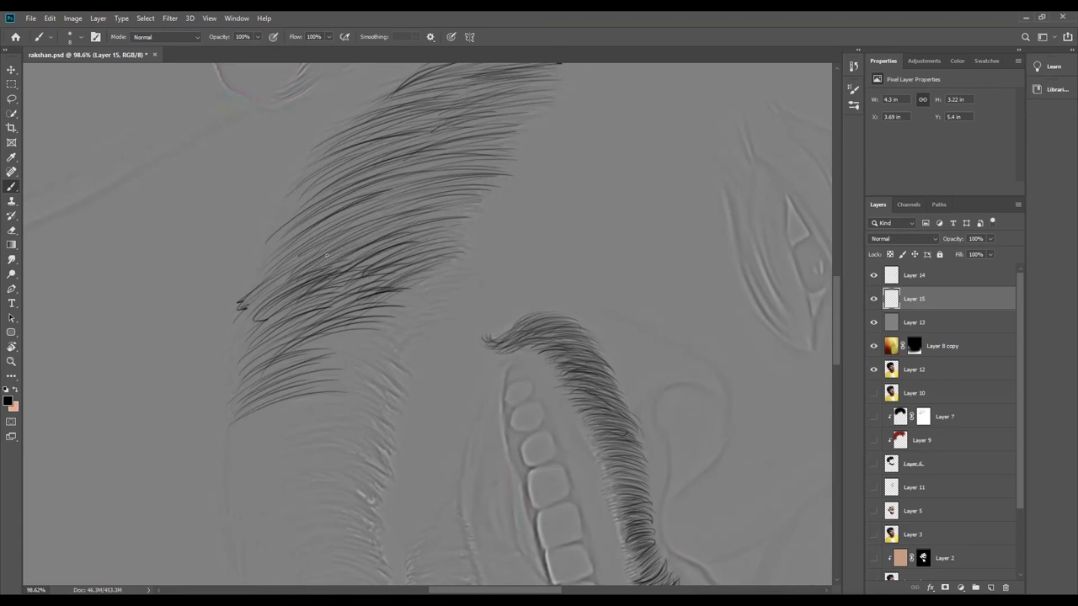
{"action": "left_click_drag", "start_coordinate": [436, 218], "coordinate": [269, 273]}
{"action": "left_click_drag", "start_coordinate": [426, 191], "coordinate": [379, 200]}
{"action": "left_click_drag", "start_coordinate": [441, 171], "coordinate": [371, 186]}
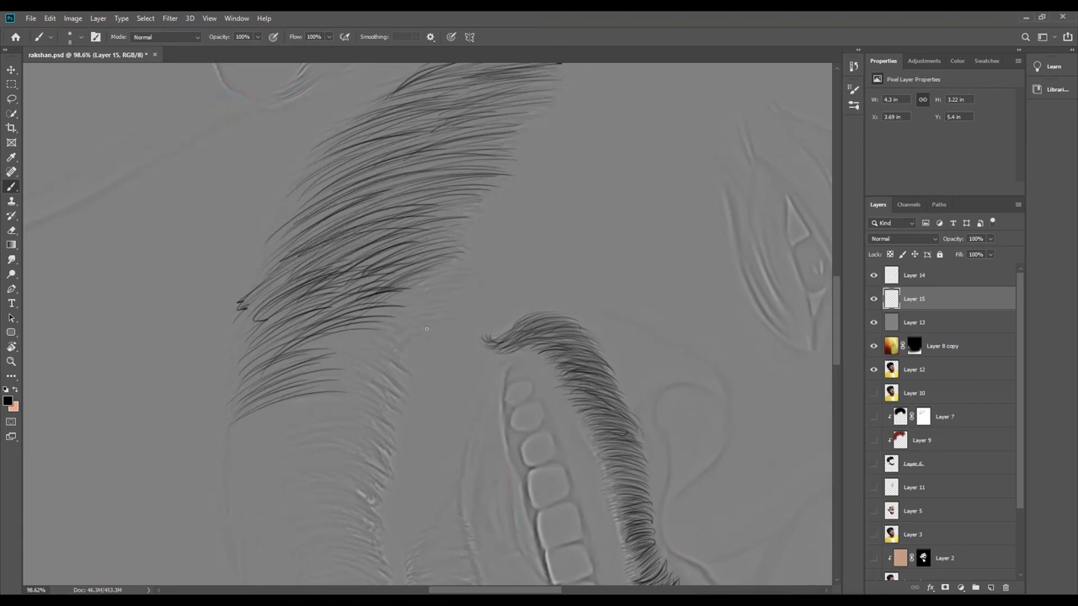
{"action": "left_click_drag", "start_coordinate": [419, 138], "coordinate": [366, 165]}
{"action": "left_click_drag", "start_coordinate": [427, 318], "coordinate": [341, 368]}
Rotate the canvas, zoom out and paint strands on the left side of the hair.
{"action": "key", "text": "r"}
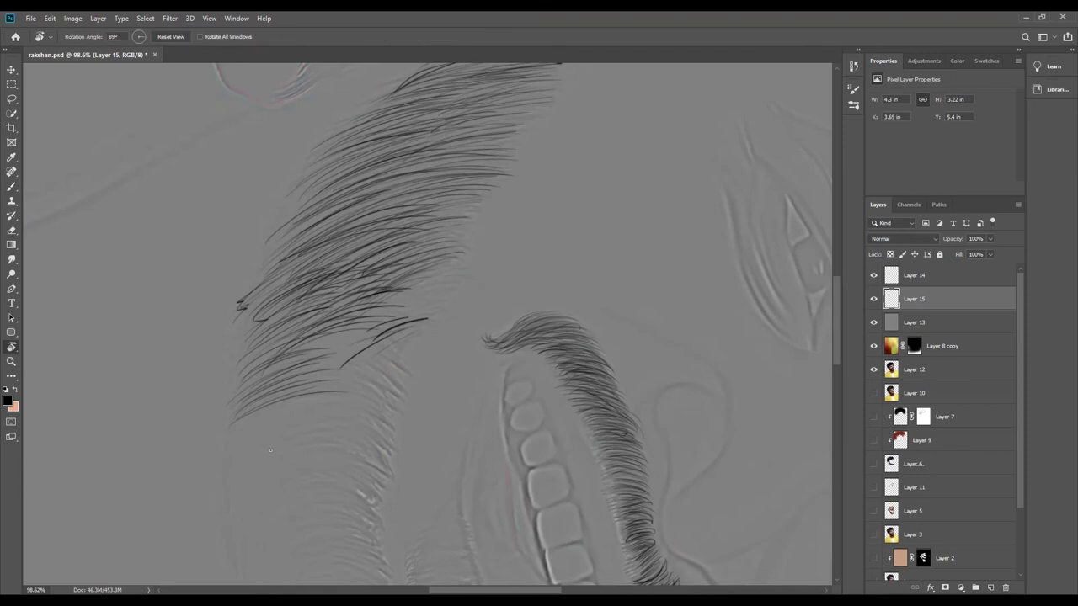
{"action": "key", "text": "b"}
{"action": "scroll", "coordinate": [337, 295], "scroll_direction": "down", "scroll_amount": 5}
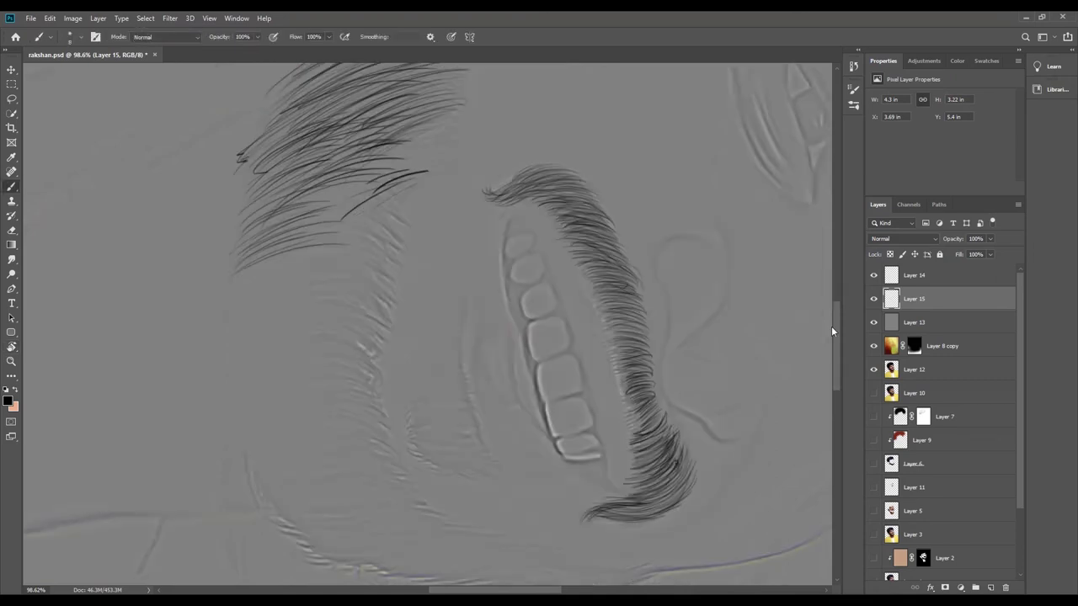
{"action": "scroll", "coordinate": [253, 303], "scroll_direction": "down", "scroll_amount": 1}
{"action": "left_click_drag", "start_coordinate": [262, 271], "coordinate": [228, 300]}
{"action": "left_click_drag", "start_coordinate": [269, 247], "coordinate": [229, 280]}
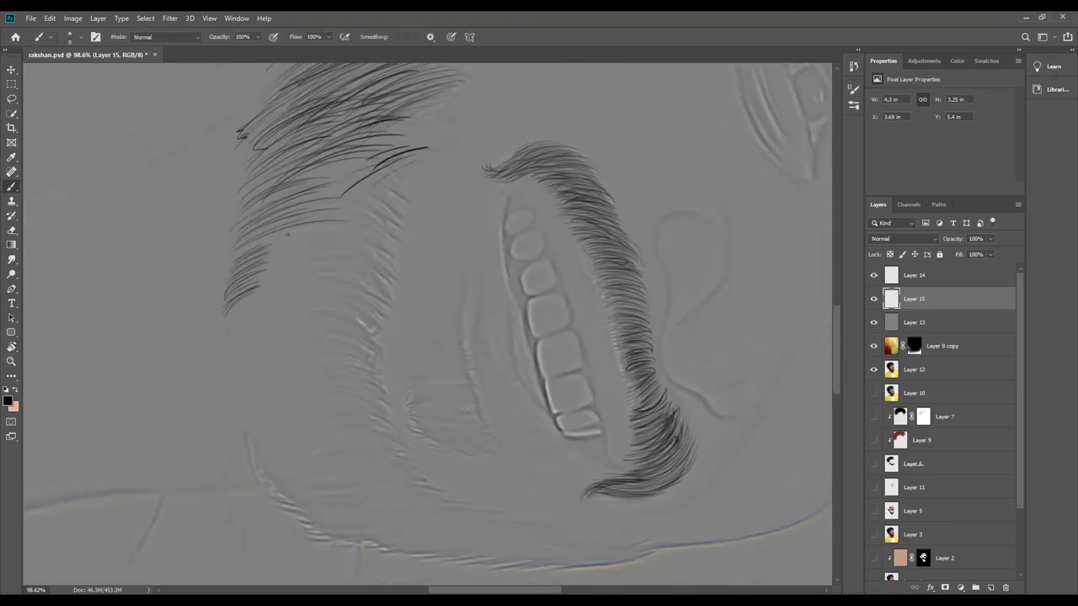
{"action": "left_click_drag", "start_coordinate": [312, 226], "coordinate": [236, 254]}
{"action": "mouse_move", "coordinate": [315, 198]}
{"action": "left_mouse_down"}
{"action": "mouse_move", "coordinate": [245, 241]}
{"action": "mouse_move", "coordinate": [246, 215]}
{"action": "left_mouse_up"}
Add dark strands across the upper-left and top of the hair.
{"action": "left_click_drag", "start_coordinate": [318, 175], "coordinate": [251, 202]}
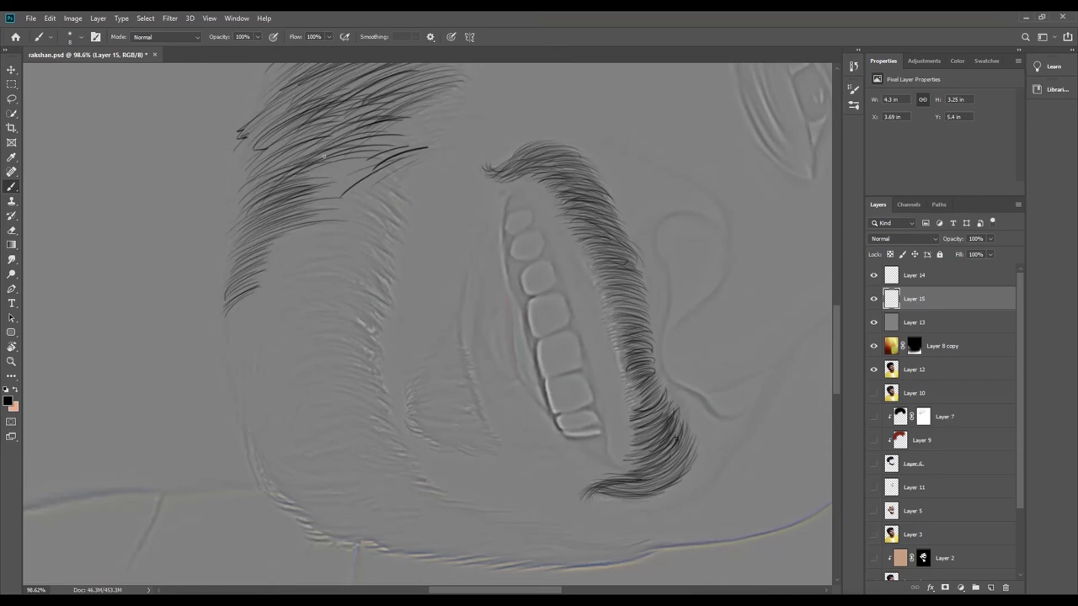
{"action": "left_click_drag", "start_coordinate": [333, 143], "coordinate": [253, 173]}
{"action": "left_click_drag", "start_coordinate": [331, 121], "coordinate": [256, 155]}
{"action": "left_click_drag", "start_coordinate": [404, 101], "coordinate": [316, 124]}
{"action": "left_click_drag", "start_coordinate": [387, 123], "coordinate": [323, 135]}
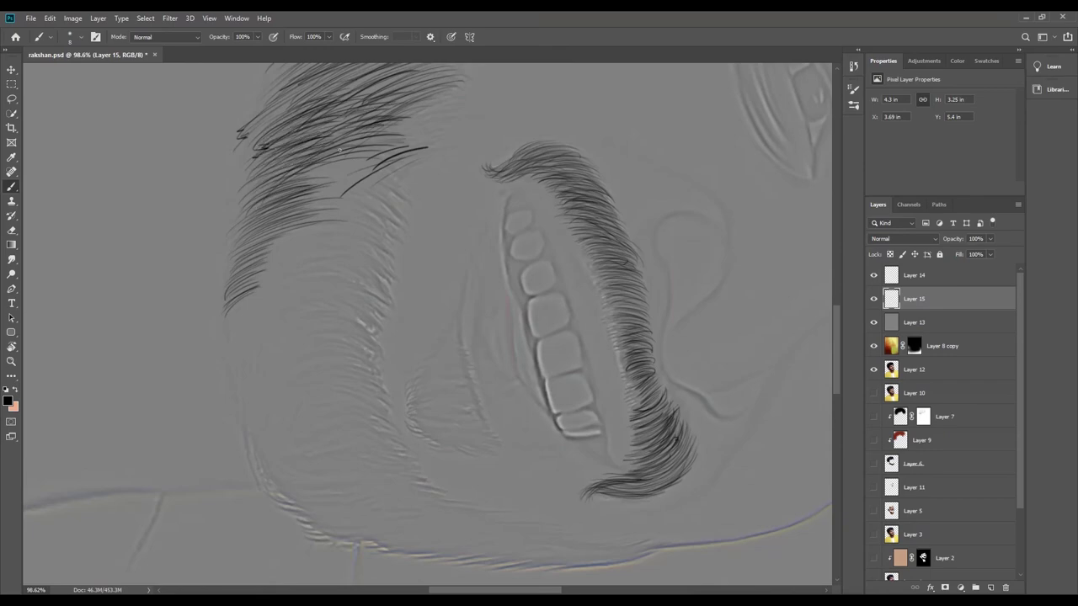
{"action": "mouse_move", "coordinate": [419, 138]}
{"action": "left_mouse_down"}
{"action": "mouse_move", "coordinate": [323, 153]}
{"action": "mouse_move", "coordinate": [367, 139]}
{"action": "left_mouse_up"}
{"action": "left_click_drag", "start_coordinate": [455, 103], "coordinate": [392, 116]}
{"action": "left_click_drag", "start_coordinate": [419, 83], "coordinate": [347, 110]}
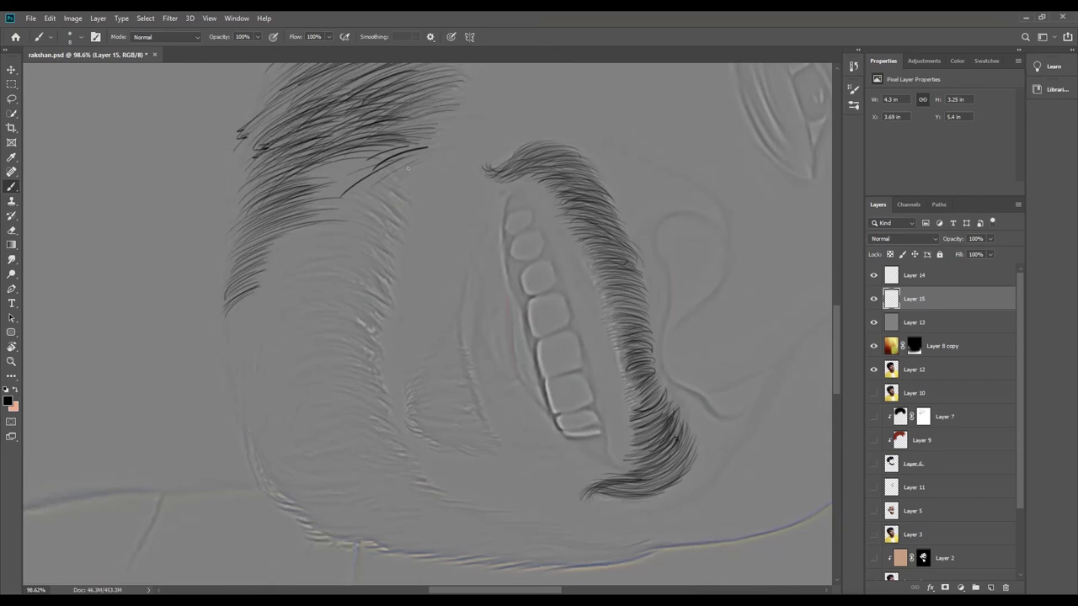
{"action": "left_click_drag", "start_coordinate": [455, 252], "coordinate": [343, 463]}
Paint downward hair strands on the chin beard, extending them leftward.
{"action": "mouse_move", "coordinate": [360, 375]}
{"action": "left_mouse_down"}
{"action": "mouse_move", "coordinate": [335, 466]}
{"action": "mouse_move", "coordinate": [323, 443]}
{"action": "left_mouse_up"}
{"action": "left_click_drag", "start_coordinate": [340, 360], "coordinate": [317, 465]}
{"action": "left_click_drag", "start_coordinate": [347, 419], "coordinate": [333, 484]}
{"action": "mouse_move", "coordinate": [379, 386]}
{"action": "left_mouse_down"}
{"action": "mouse_move", "coordinate": [352, 491]}
{"action": "mouse_move", "coordinate": [374, 504]}
{"action": "left_mouse_up"}
{"action": "mouse_move", "coordinate": [394, 378]}
{"action": "left_mouse_down"}
{"action": "mouse_move", "coordinate": [353, 453]}
{"action": "mouse_move", "coordinate": [347, 445]}
{"action": "left_mouse_up"}
{"action": "mouse_move", "coordinate": [338, 357]}
{"action": "left_mouse_down"}
{"action": "mouse_move", "coordinate": [313, 427]}
{"action": "mouse_move", "coordinate": [286, 431]}
{"action": "left_mouse_up"}
Add thin dark strands along the left part of the beard, then press R and T.
{"action": "left_click_drag", "start_coordinate": [295, 342], "coordinate": [275, 420]}
{"action": "left_click_drag", "start_coordinate": [286, 347], "coordinate": [256, 423]}
{"action": "left_click_drag", "start_coordinate": [259, 337], "coordinate": [249, 412]}
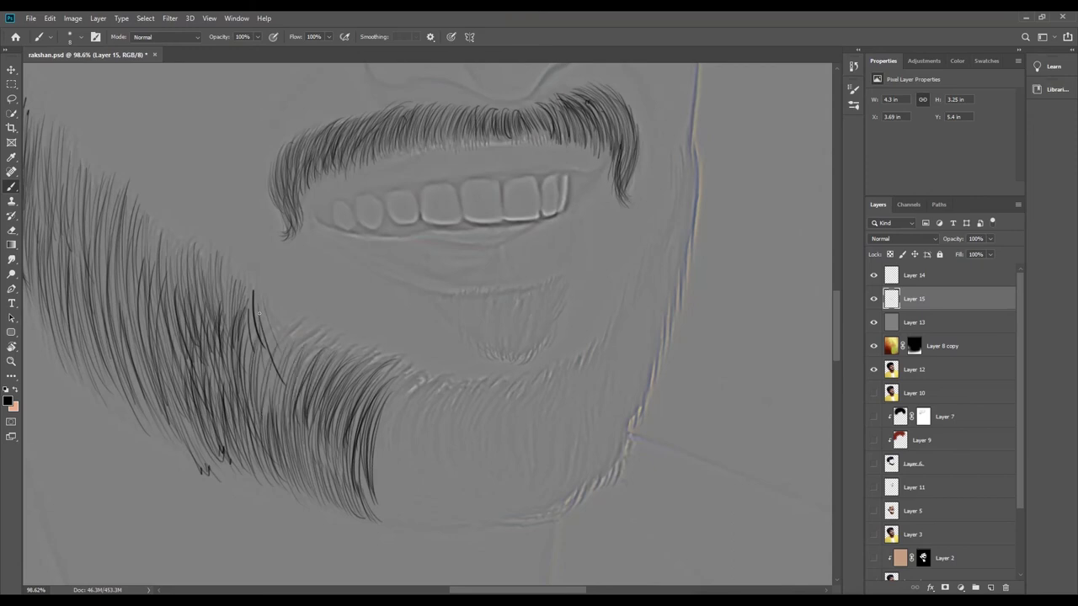
{"action": "left_click_drag", "start_coordinate": [254, 316], "coordinate": [242, 401]}
{"action": "left_click_drag", "start_coordinate": [273, 345], "coordinate": [256, 418]}
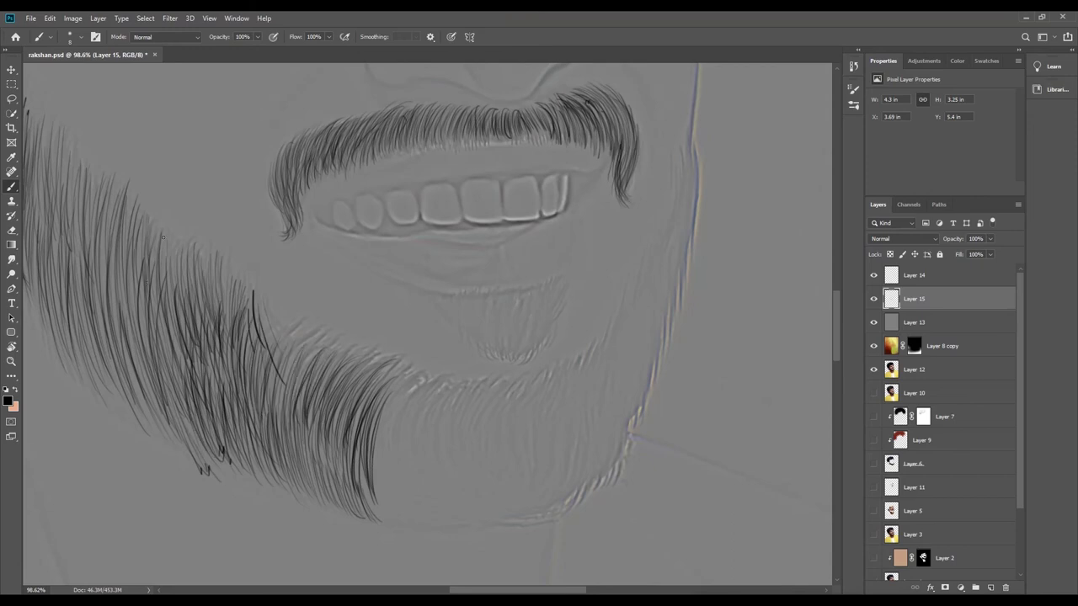
{"action": "left_click_drag", "start_coordinate": [186, 244], "coordinate": [177, 298]}
{"action": "left_click_drag", "start_coordinate": [170, 245], "coordinate": [161, 294]}
{"action": "left_click_drag", "start_coordinate": [195, 262], "coordinate": [190, 290]}
{"action": "key", "text": "r"}
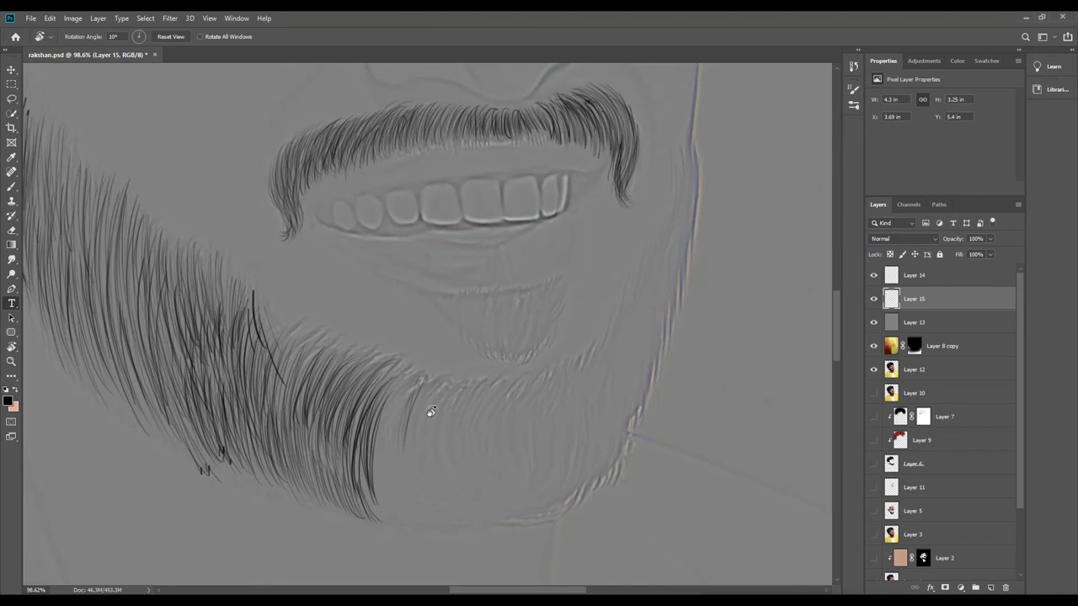
{"action": "key", "text": "t"}
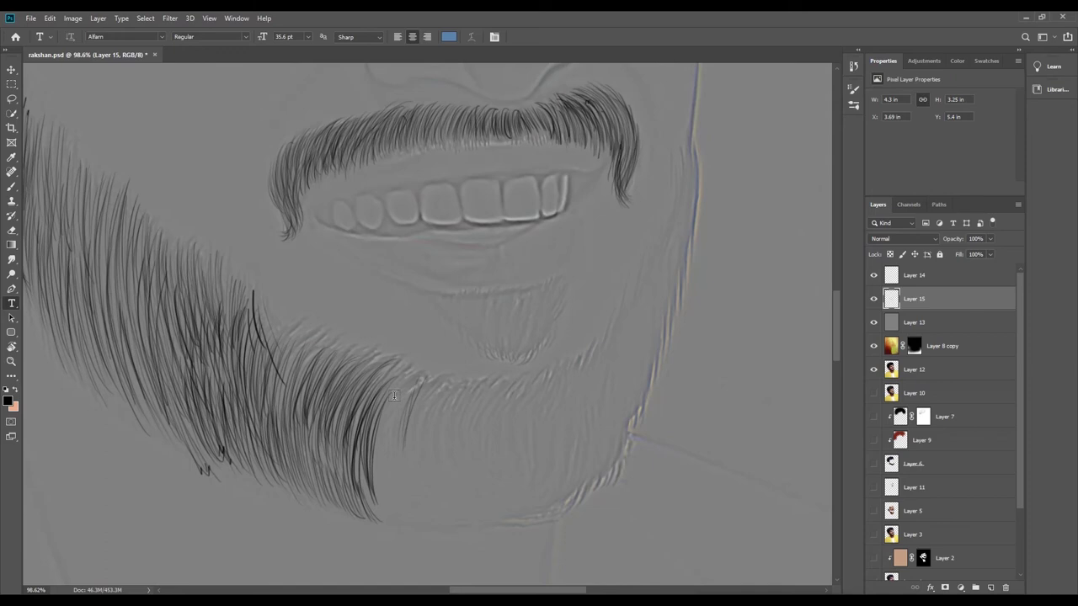
Paint thin dark hair strands across the chin, extending them left and right.
{"action": "key", "text": "b"}
{"action": "left_click_drag", "start_coordinate": [468, 386], "coordinate": [476, 485]}
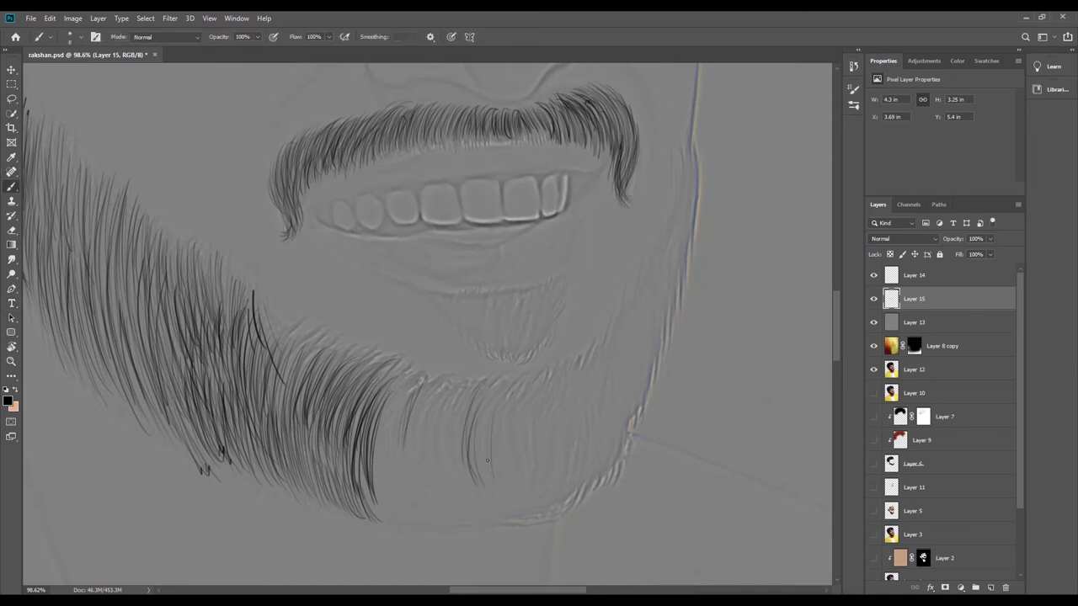
{"action": "left_click_drag", "start_coordinate": [480, 421], "coordinate": [482, 497]}
{"action": "left_click_drag", "start_coordinate": [454, 424], "coordinate": [461, 494]}
{"action": "mouse_move", "coordinate": [439, 397]}
{"action": "left_mouse_down"}
{"action": "mouse_move", "coordinate": [446, 494]}
{"action": "mouse_move", "coordinate": [441, 485]}
{"action": "left_mouse_up"}
{"action": "left_click_drag", "start_coordinate": [428, 414], "coordinate": [419, 488]}
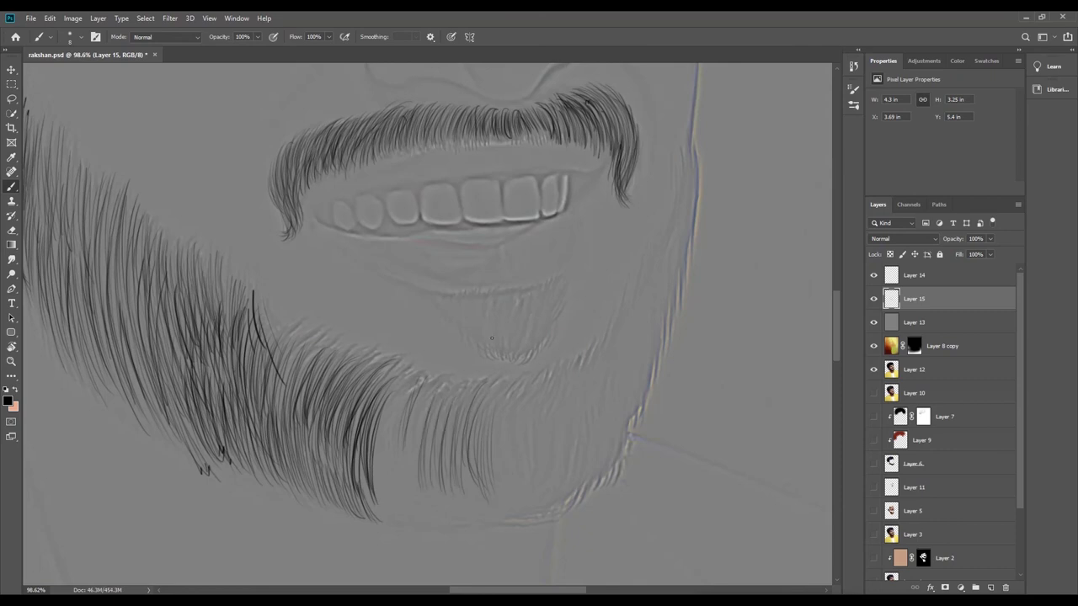
{"action": "mouse_move", "coordinate": [438, 377]}
{"action": "left_mouse_down"}
{"action": "mouse_move", "coordinate": [431, 444]}
{"action": "mouse_move", "coordinate": [406, 449]}
{"action": "left_mouse_up"}
{"action": "left_click_drag", "start_coordinate": [396, 370], "coordinate": [384, 497]}
{"action": "left_click_drag", "start_coordinate": [384, 437], "coordinate": [370, 508]}
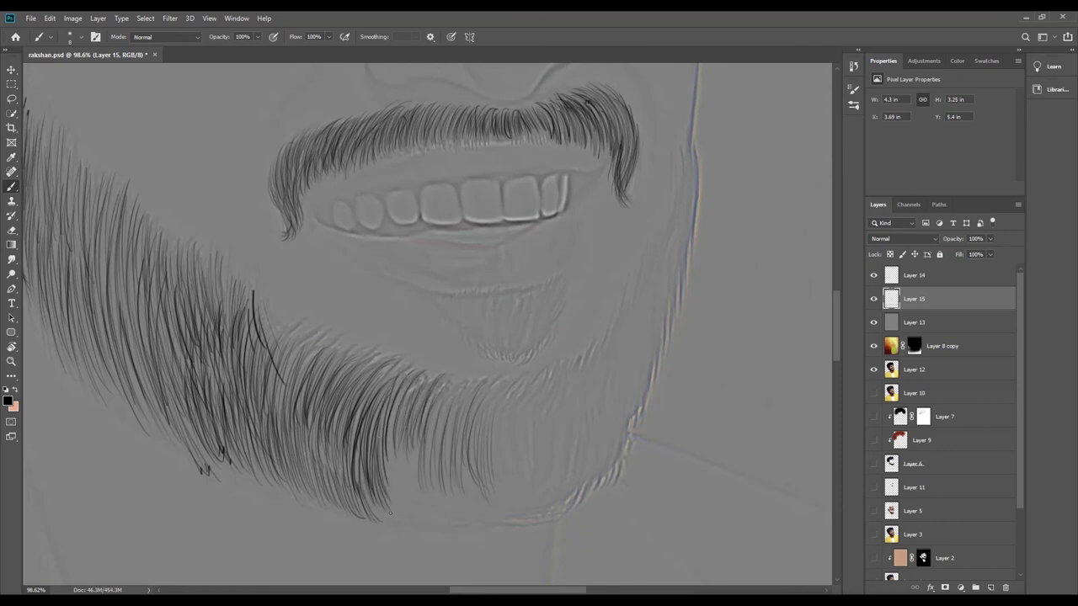
{"action": "mouse_move", "coordinate": [418, 423]}
{"action": "left_mouse_down"}
{"action": "mouse_move", "coordinate": [400, 516]}
{"action": "mouse_move", "coordinate": [389, 507]}
{"action": "mouse_move", "coordinate": [431, 512]}
{"action": "left_mouse_up"}
{"action": "left_click_drag", "start_coordinate": [458, 409], "coordinate": [447, 517]}
{"action": "left_click_drag", "start_coordinate": [495, 397], "coordinate": [480, 498]}
{"action": "mouse_move", "coordinate": [507, 431]}
{"action": "left_mouse_down"}
{"action": "mouse_move", "coordinate": [500, 493]}
{"action": "mouse_move", "coordinate": [497, 480]}
{"action": "left_mouse_up"}
{"action": "left_click_drag", "start_coordinate": [468, 400], "coordinate": [455, 468]}
{"action": "left_click_drag", "start_coordinate": [442, 389], "coordinate": [431, 476]}
{"action": "left_click_drag", "start_coordinate": [453, 406], "coordinate": [437, 507]}
{"action": "left_click_drag", "start_coordinate": [430, 453], "coordinate": [421, 508]}
{"action": "left_click_drag", "start_coordinate": [421, 453], "coordinate": [407, 513]}
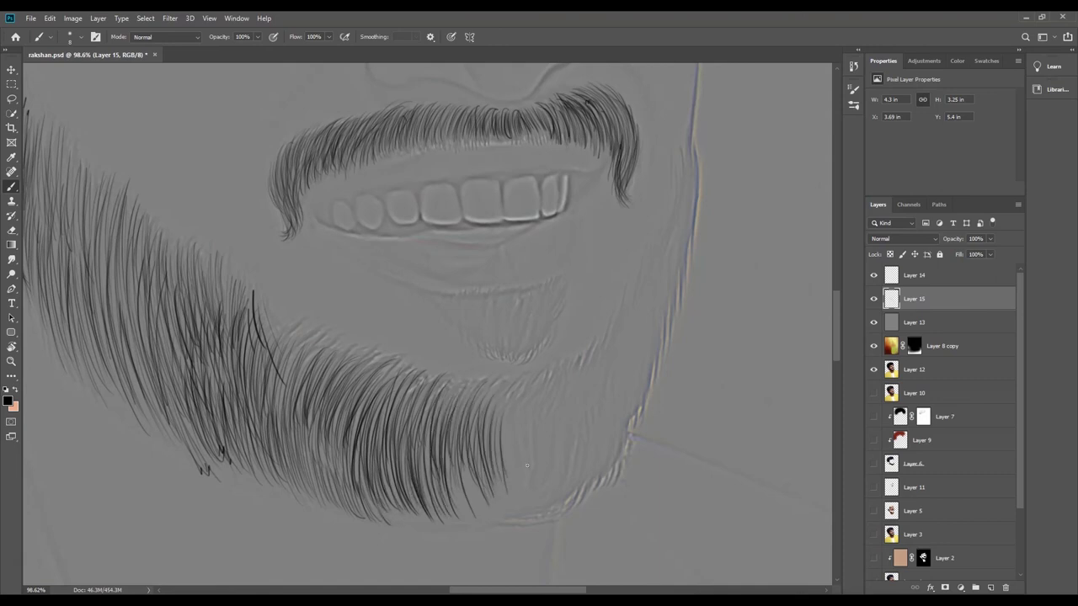
Build up strands on the lower-right chin beard, its right edge and middle.
{"action": "left_click_drag", "start_coordinate": [476, 451], "coordinate": [461, 519]}
{"action": "left_click_drag", "start_coordinate": [505, 426], "coordinate": [488, 504]}
{"action": "left_click_drag", "start_coordinate": [459, 426], "coordinate": [450, 509]}
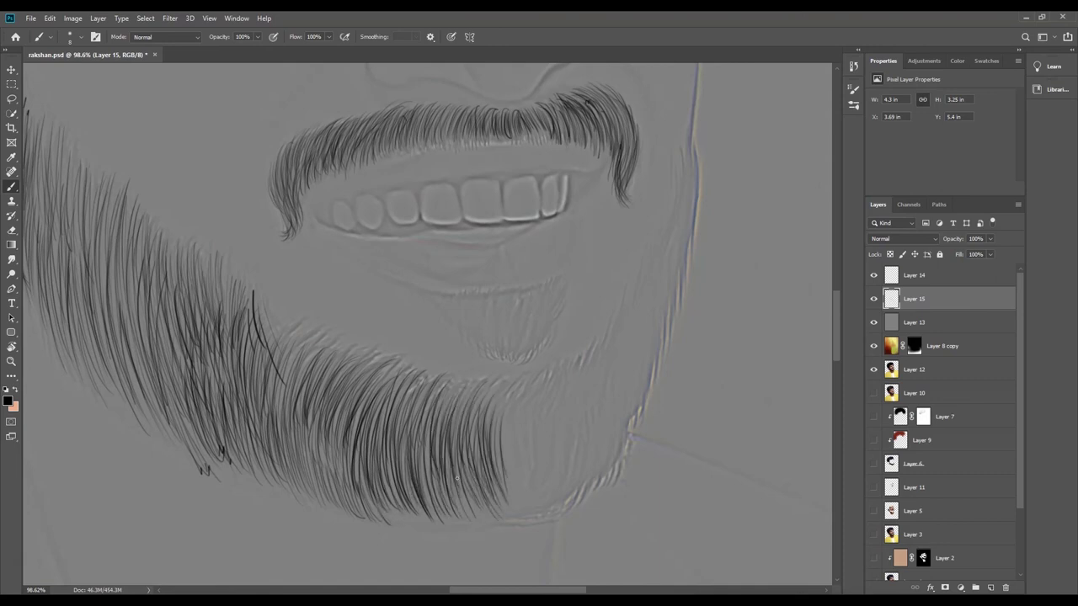
{"action": "left_click_drag", "start_coordinate": [476, 472], "coordinate": [460, 526]}
{"action": "left_click_drag", "start_coordinate": [506, 436], "coordinate": [495, 508]}
{"action": "left_click_drag", "start_coordinate": [520, 401], "coordinate": [502, 499]}
{"action": "mouse_move", "coordinate": [539, 409]}
{"action": "left_mouse_down"}
{"action": "mouse_move", "coordinate": [527, 501]}
{"action": "mouse_move", "coordinate": [549, 483]}
{"action": "mouse_move", "coordinate": [557, 500]}
{"action": "mouse_move", "coordinate": [573, 499]}
{"action": "left_mouse_up"}
{"action": "left_click_drag", "start_coordinate": [569, 390], "coordinate": [584, 490]}
{"action": "left_click_drag", "start_coordinate": [511, 405], "coordinate": [520, 499]}
{"action": "mouse_move", "coordinate": [523, 415]}
{"action": "left_mouse_down"}
{"action": "mouse_move", "coordinate": [533, 486]}
{"action": "mouse_move", "coordinate": [520, 509]}
{"action": "left_mouse_up"}
{"action": "mouse_move", "coordinate": [522, 486]}
{"action": "left_mouse_down"}
{"action": "mouse_move", "coordinate": [503, 519]}
{"action": "mouse_move", "coordinate": [524, 512]}
{"action": "left_mouse_up"}
{"action": "left_click_drag", "start_coordinate": [558, 460], "coordinate": [539, 515]}
{"action": "left_click_drag", "start_coordinate": [600, 392], "coordinate": [590, 492]}
{"action": "left_click_drag", "start_coordinate": [621, 372], "coordinate": [609, 469]}
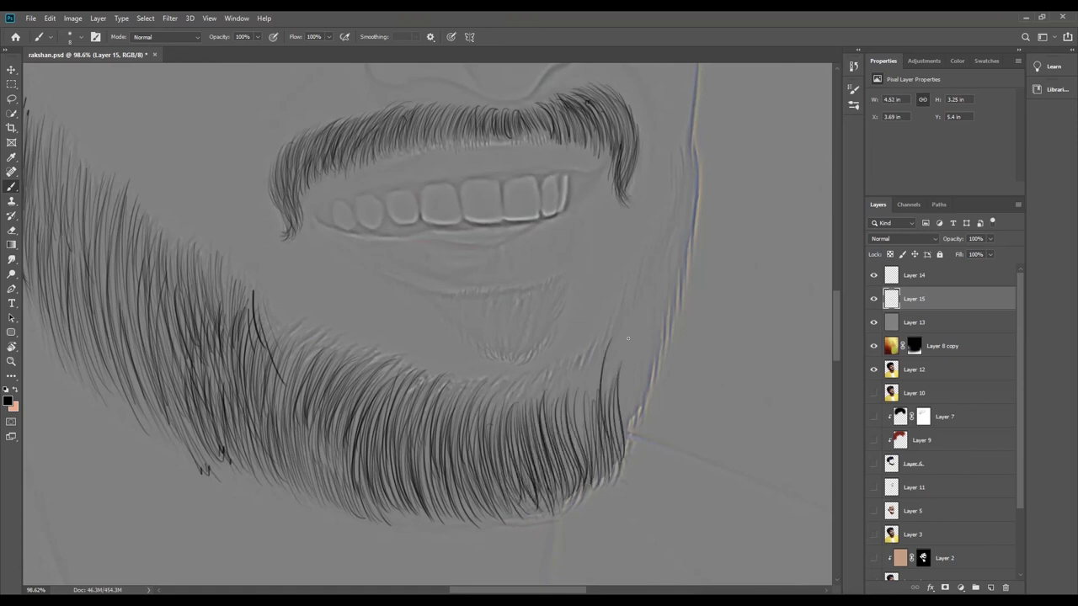
{"action": "left_click_drag", "start_coordinate": [631, 319], "coordinate": [618, 421]}
{"action": "left_click_drag", "start_coordinate": [627, 316], "coordinate": [600, 431]}
{"action": "left_click_drag", "start_coordinate": [578, 363], "coordinate": [563, 442]}
{"action": "mouse_move", "coordinate": [534, 379]}
{"action": "left_mouse_down"}
{"action": "mouse_move", "coordinate": [524, 432]}
{"action": "mouse_move", "coordinate": [489, 448]}
{"action": "left_mouse_up"}
{"action": "left_click_drag", "start_coordinate": [463, 398], "coordinate": [431, 446]}
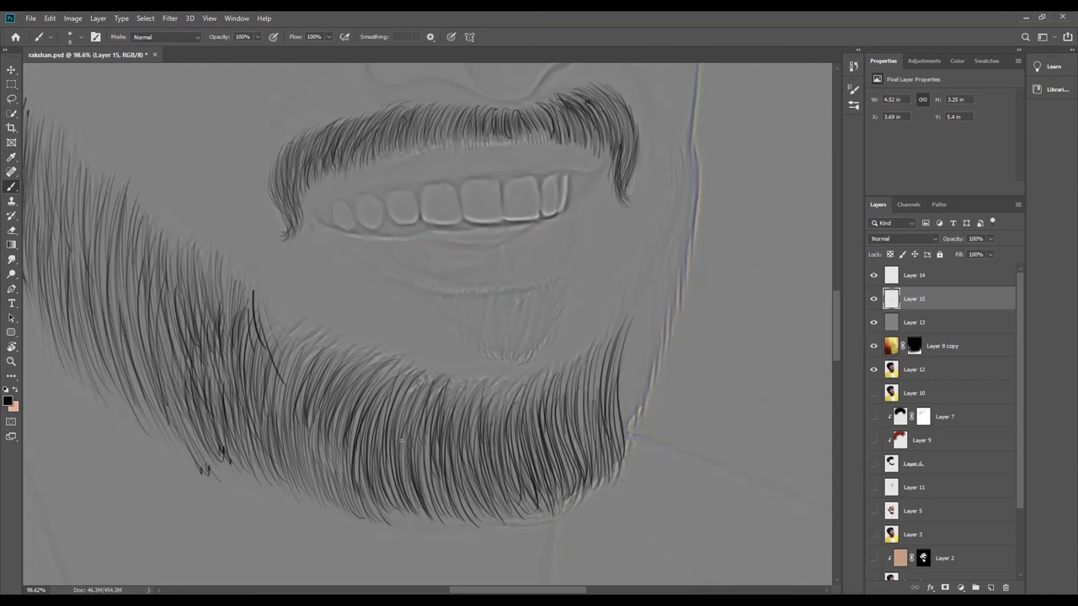
{"action": "left_click_drag", "start_coordinate": [421, 373], "coordinate": [413, 443]}
{"action": "mouse_move", "coordinate": [395, 359]}
{"action": "left_mouse_down"}
{"action": "mouse_move", "coordinate": [367, 419]}
{"action": "mouse_move", "coordinate": [337, 411]}
{"action": "left_mouse_up"}
{"action": "mouse_move", "coordinate": [303, 345]}
{"action": "left_mouse_down"}
{"action": "mouse_move", "coordinate": [286, 409]}
{"action": "mouse_move", "coordinate": [274, 413]}
{"action": "left_mouse_up"}
Paint and thicken beard hair strands along the right jawline.
{"action": "left_click_drag", "start_coordinate": [317, 379], "coordinate": [295, 480]}
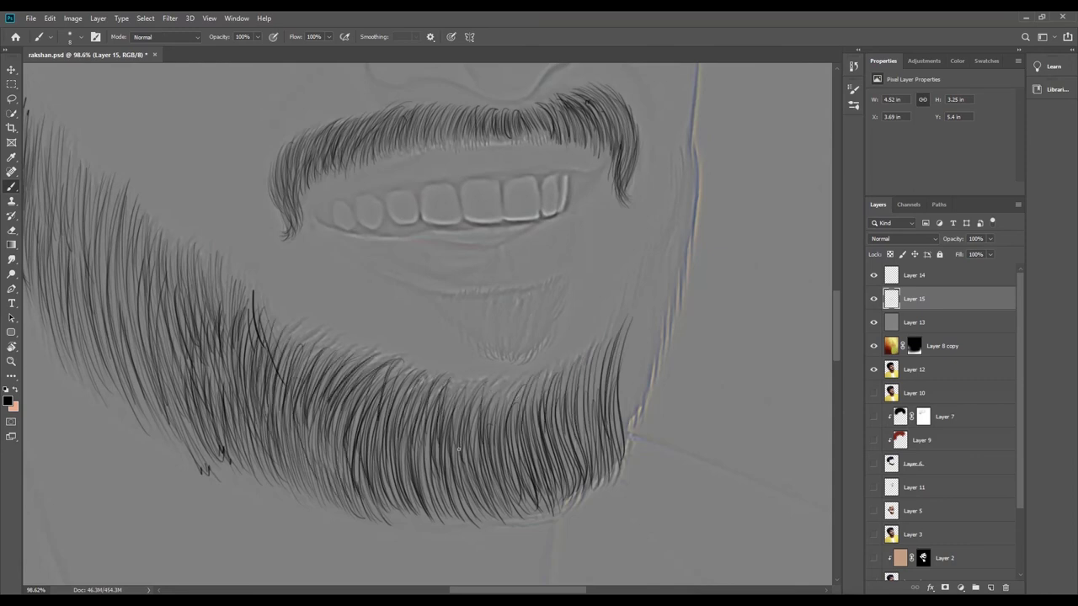
{"action": "left_click_drag", "start_coordinate": [696, 157], "coordinate": [687, 242]}
{"action": "left_click_drag", "start_coordinate": [685, 141], "coordinate": [675, 257]}
{"action": "left_click_drag", "start_coordinate": [685, 167], "coordinate": [675, 271]}
{"action": "left_click_drag", "start_coordinate": [687, 187], "coordinate": [674, 295]}
{"action": "mouse_move", "coordinate": [678, 224]}
{"action": "left_mouse_down"}
{"action": "mouse_move", "coordinate": [666, 327]}
{"action": "mouse_move", "coordinate": [645, 374]}
{"action": "left_mouse_up"}
{"action": "mouse_move", "coordinate": [657, 268]}
{"action": "left_mouse_down"}
{"action": "mouse_move", "coordinate": [643, 392]}
{"action": "mouse_move", "coordinate": [623, 431]}
{"action": "left_mouse_up"}
{"action": "left_click_drag", "start_coordinate": [648, 298], "coordinate": [623, 417]}
{"action": "mouse_move", "coordinate": [596, 346]}
{"action": "left_mouse_down"}
{"action": "mouse_move", "coordinate": [576, 443]}
{"action": "mouse_move", "coordinate": [605, 414]}
{"action": "left_mouse_up"}
{"action": "mouse_move", "coordinate": [525, 380]}
{"action": "left_mouse_down"}
{"action": "mouse_move", "coordinate": [510, 451]}
{"action": "mouse_move", "coordinate": [490, 445]}
{"action": "left_mouse_up"}
{"action": "mouse_move", "coordinate": [693, 151]}
{"action": "left_mouse_down"}
{"action": "mouse_move", "coordinate": [700, 215]}
{"action": "mouse_move", "coordinate": [689, 256]}
{"action": "left_mouse_up"}
{"action": "left_click_drag", "start_coordinate": [692, 196], "coordinate": [683, 297]}
{"action": "left_click_drag", "start_coordinate": [680, 259], "coordinate": [669, 327]}
{"action": "left_click_drag", "start_coordinate": [668, 275], "coordinate": [653, 359]}
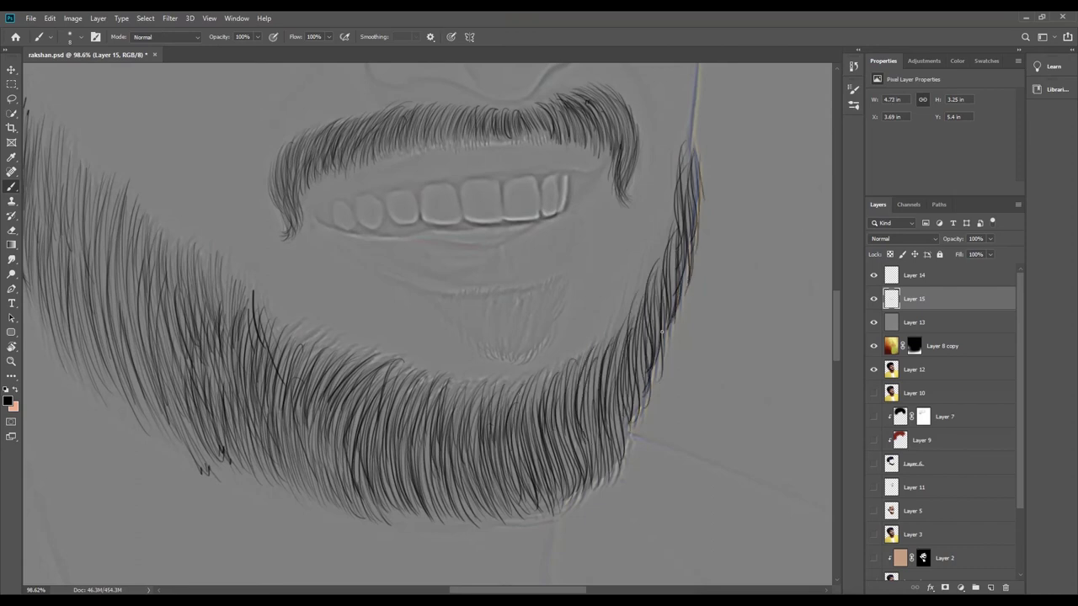
{"action": "left_click_drag", "start_coordinate": [675, 235], "coordinate": [671, 307]}
{"action": "left_click_drag", "start_coordinate": [678, 197], "coordinate": [666, 293]}
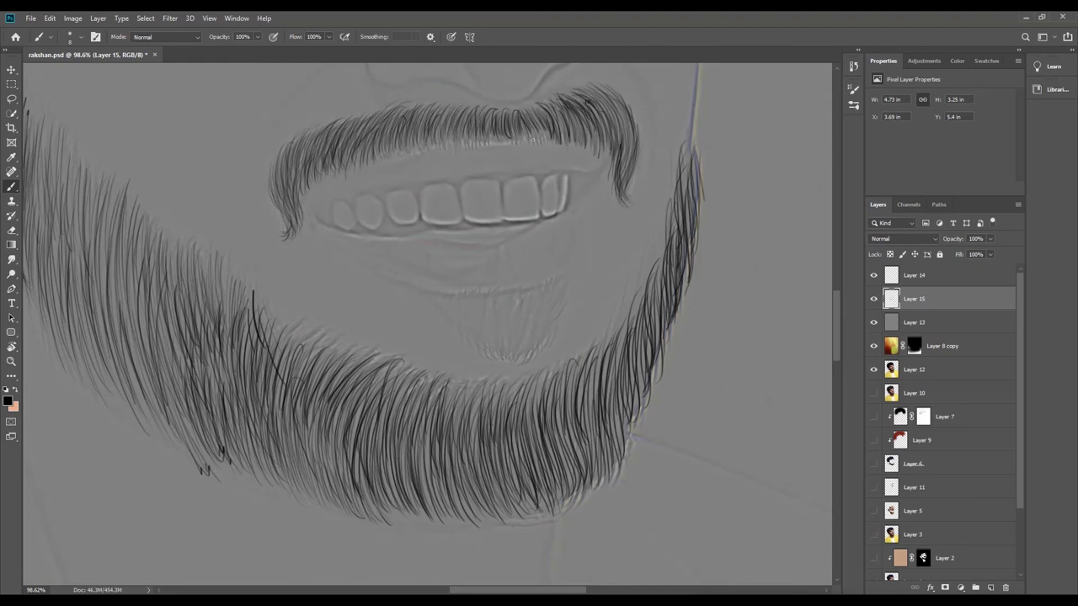
Extend the mustache with strands on its right side.
{"action": "left_click_drag", "start_coordinate": [543, 121], "coordinate": [547, 135]}
{"action": "mouse_move", "coordinate": [558, 107]}
{"action": "left_mouse_down"}
{"action": "mouse_move", "coordinate": [572, 140]}
{"action": "mouse_move", "coordinate": [605, 152]}
{"action": "left_mouse_up"}
{"action": "left_click_drag", "start_coordinate": [621, 105], "coordinate": [615, 161]}
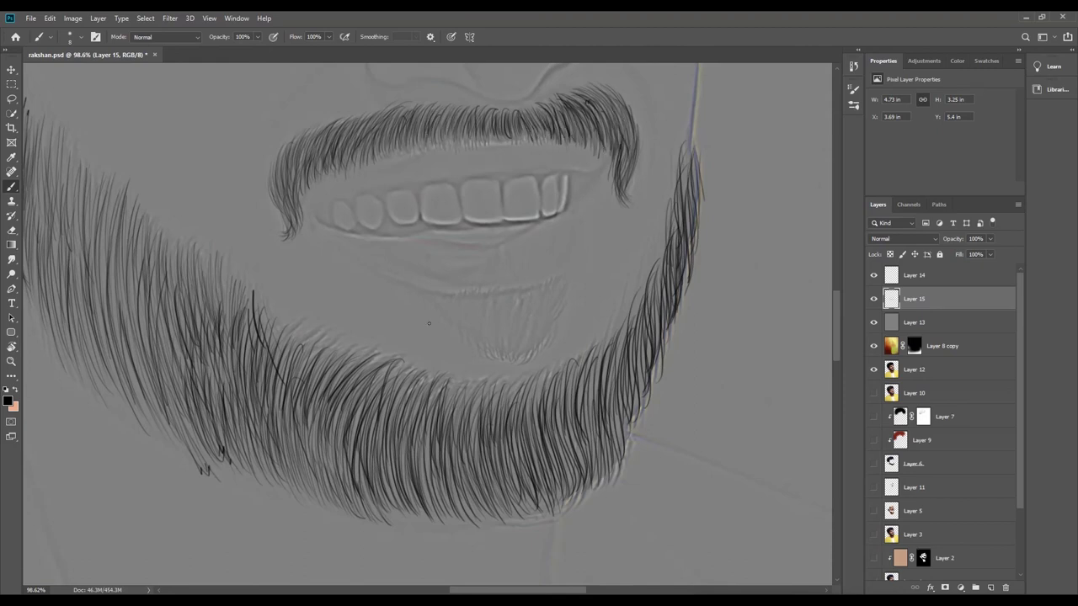
Draw a small dark chin patch of strands below the lower lip.
{"action": "left_click_drag", "start_coordinate": [458, 312], "coordinate": [486, 353]}
{"action": "left_click_drag", "start_coordinate": [496, 312], "coordinate": [492, 357]}
{"action": "left_click_drag", "start_coordinate": [544, 294], "coordinate": [539, 337]}
{"action": "left_click_drag", "start_coordinate": [548, 304], "coordinate": [543, 339]}
{"action": "left_click_drag", "start_coordinate": [476, 302], "coordinate": [495, 342]}
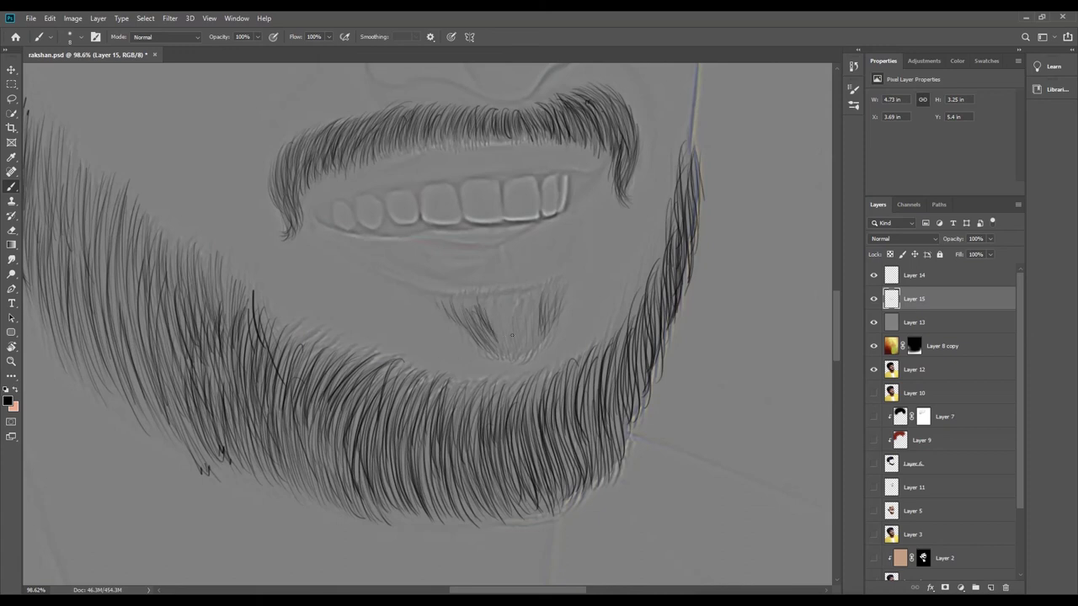
{"action": "left_click_drag", "start_coordinate": [498, 310], "coordinate": [494, 346]}
{"action": "left_click_drag", "start_coordinate": [526, 296], "coordinate": [509, 340]}
{"action": "mouse_move", "coordinate": [576, 269]}
{"action": "left_mouse_down"}
{"action": "mouse_move", "coordinate": [557, 311]}
{"action": "mouse_move", "coordinate": [494, 328]}
{"action": "left_mouse_up"}
{"action": "mouse_move", "coordinate": [494, 305]}
{"action": "left_mouse_down"}
{"action": "mouse_move", "coordinate": [487, 326]}
{"action": "mouse_move", "coordinate": [498, 345]}
{"action": "mouse_move", "coordinate": [509, 338]}
{"action": "left_mouse_up"}
{"action": "mouse_move", "coordinate": [547, 296]}
{"action": "left_mouse_down"}
{"action": "mouse_move", "coordinate": [532, 332]}
{"action": "mouse_move", "coordinate": [546, 322]}
{"action": "left_mouse_up"}
{"action": "mouse_move", "coordinate": [524, 336]}
{"action": "left_mouse_down"}
{"action": "mouse_move", "coordinate": [524, 304]}
{"action": "mouse_move", "coordinate": [527, 338]}
{"action": "left_mouse_up"}
{"action": "mouse_move", "coordinate": [522, 303]}
{"action": "left_mouse_down"}
{"action": "mouse_move", "coordinate": [515, 345]}
{"action": "mouse_move", "coordinate": [495, 362]}
{"action": "mouse_move", "coordinate": [515, 335]}
{"action": "mouse_move", "coordinate": [421, 336]}
{"action": "left_mouse_up"}
Hide Layer 13 and zoom in on the mouth and beard.
{"action": "key", "text": "z"}
{"action": "left_click", "coordinate": [873, 323]}
{"action": "mouse_move", "coordinate": [505, 368]}
{"action": "left_mouse_down"}
{"action": "mouse_move", "coordinate": [693, 368]}
{"action": "mouse_move", "coordinate": [534, 313]}
{"action": "left_mouse_up"}
{"action": "left_click_drag", "start_coordinate": [472, 368], "coordinate": [512, 379]}
Set the Eraser to 29% opacity and size 100, then zoom out to the face.
{"action": "type", "text": "e"}
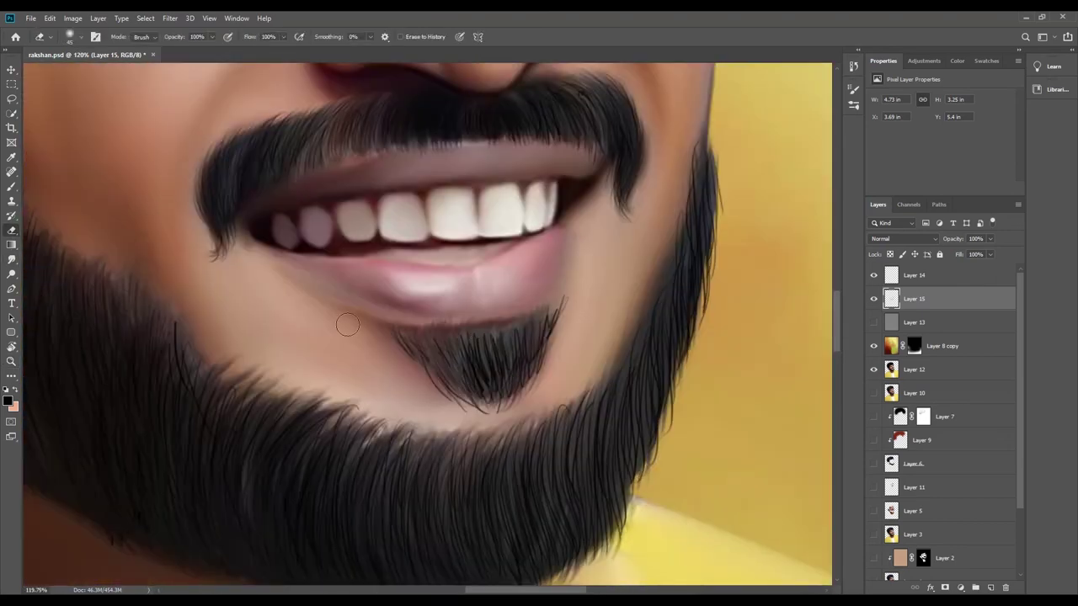
{"action": "type", "text": "29"}
{"action": "key", "text": "Return"}
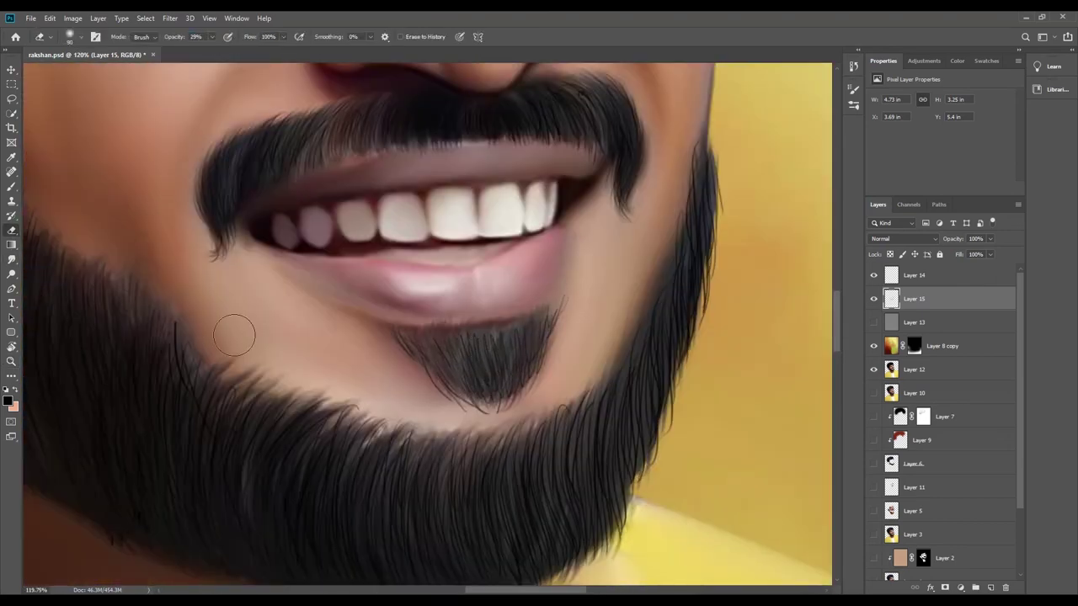
{"action": "key", "text": "bracketright"}
{"action": "key", "text": "bracketright"}
{"action": "key", "text": "bracketright"}
{"action": "scroll", "coordinate": [673, 396], "scroll_direction": "left", "scroll_amount": 5}
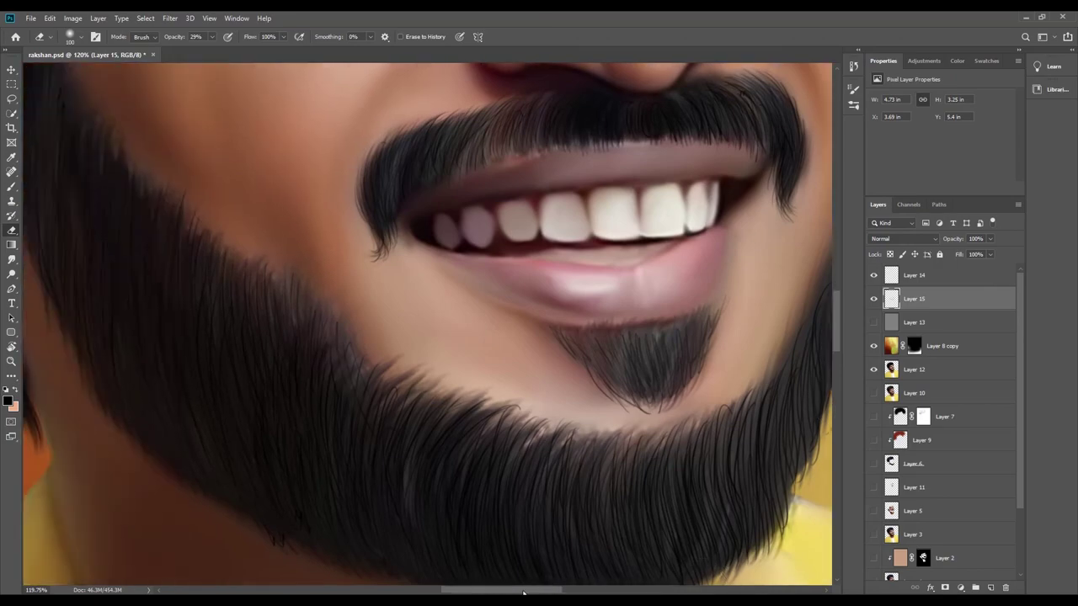
{"action": "key", "text": "z"}
{"action": "mouse_move", "coordinate": [438, 241]}
{"action": "left_mouse_down"}
{"action": "mouse_move", "coordinate": [498, 217]}
{"action": "mouse_move", "coordinate": [499, 299]}
{"action": "left_mouse_up"}
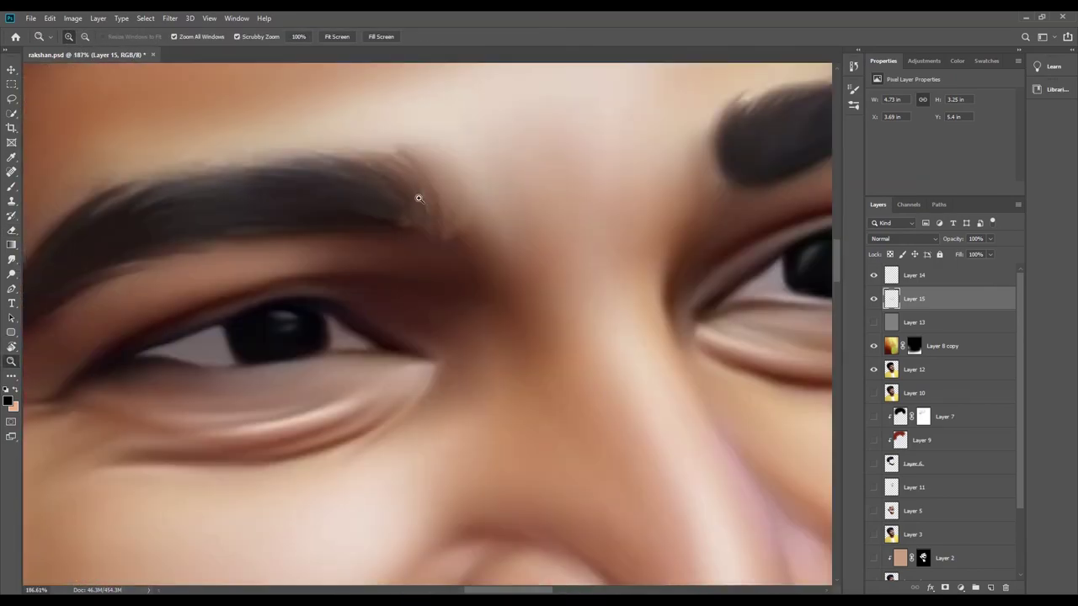
Paint fine dark hair strokes along both eyebrows, then switch to the Eraser.
{"action": "key", "text": "b"}
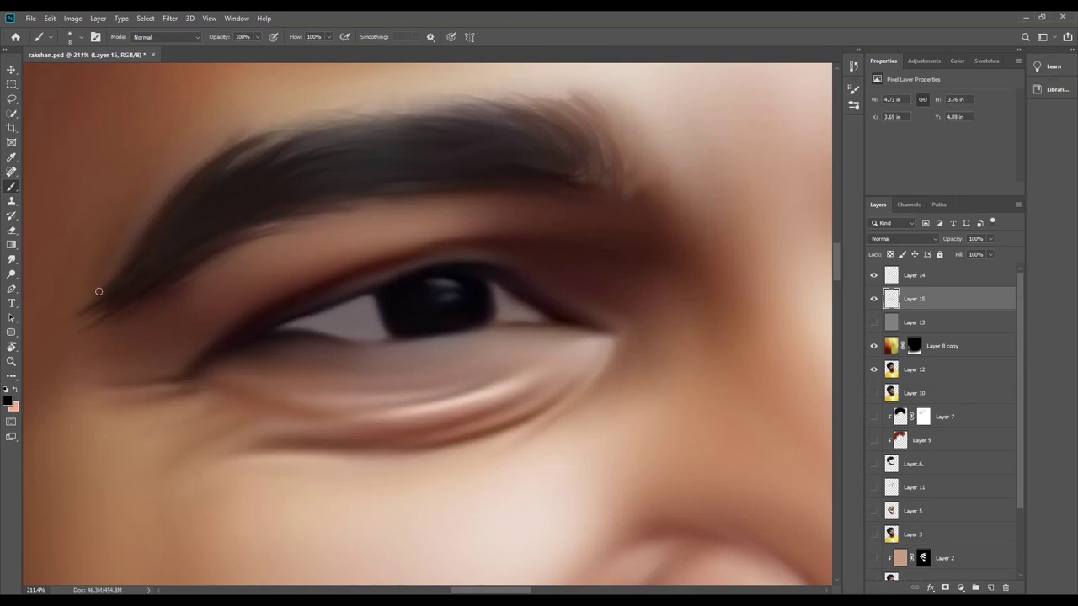
{"action": "left_click_drag", "start_coordinate": [250, 151], "coordinate": [422, 113]}
{"action": "left_click_drag", "start_coordinate": [315, 148], "coordinate": [404, 133]}
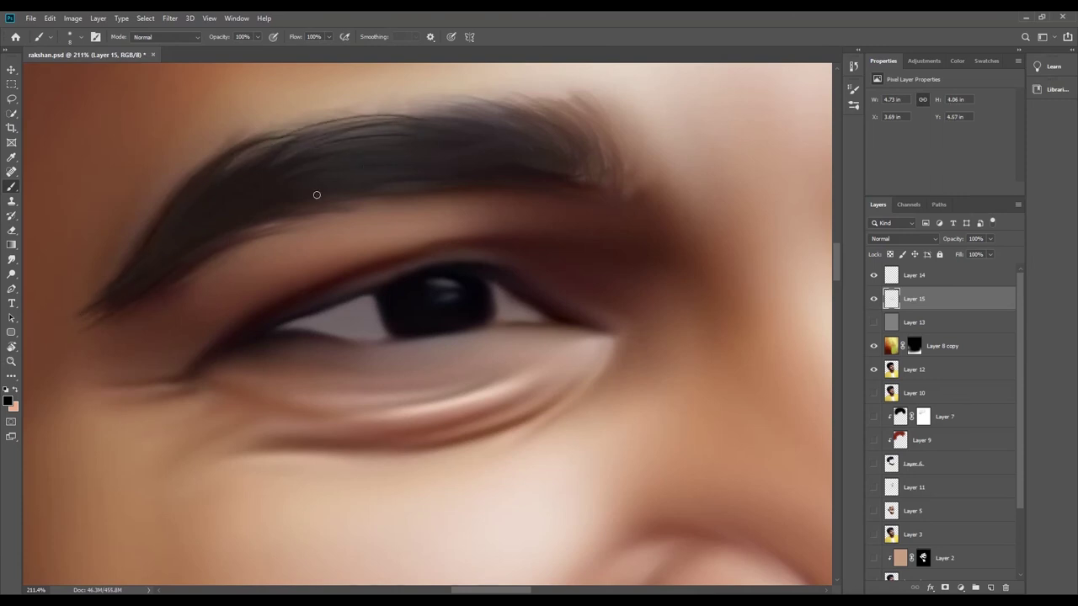
{"action": "left_click_drag", "start_coordinate": [354, 186], "coordinate": [539, 180]}
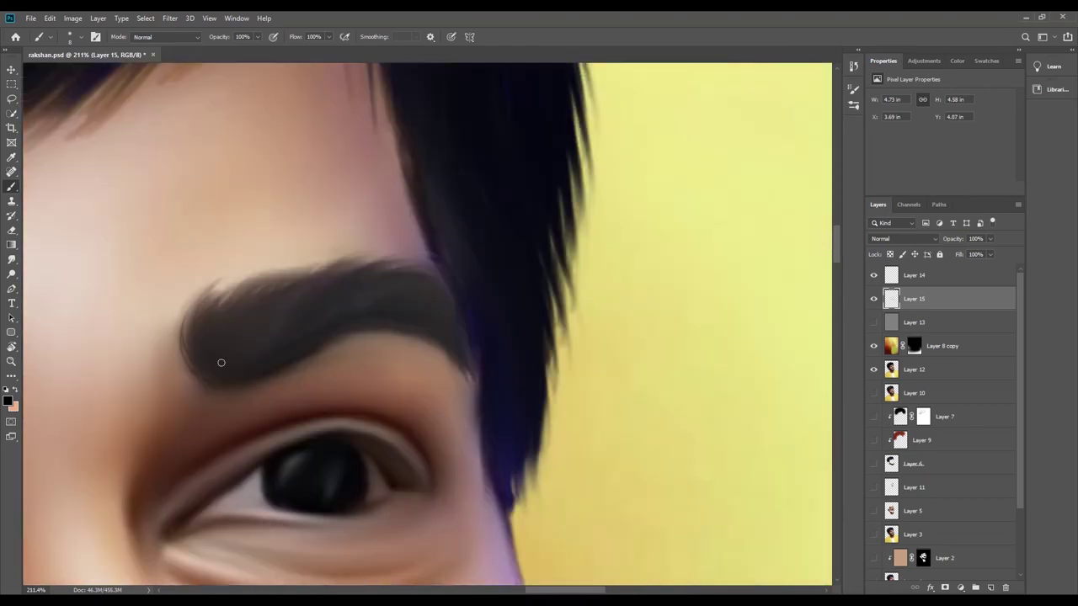
{"action": "left_click_drag", "start_coordinate": [222, 360], "coordinate": [379, 301]}
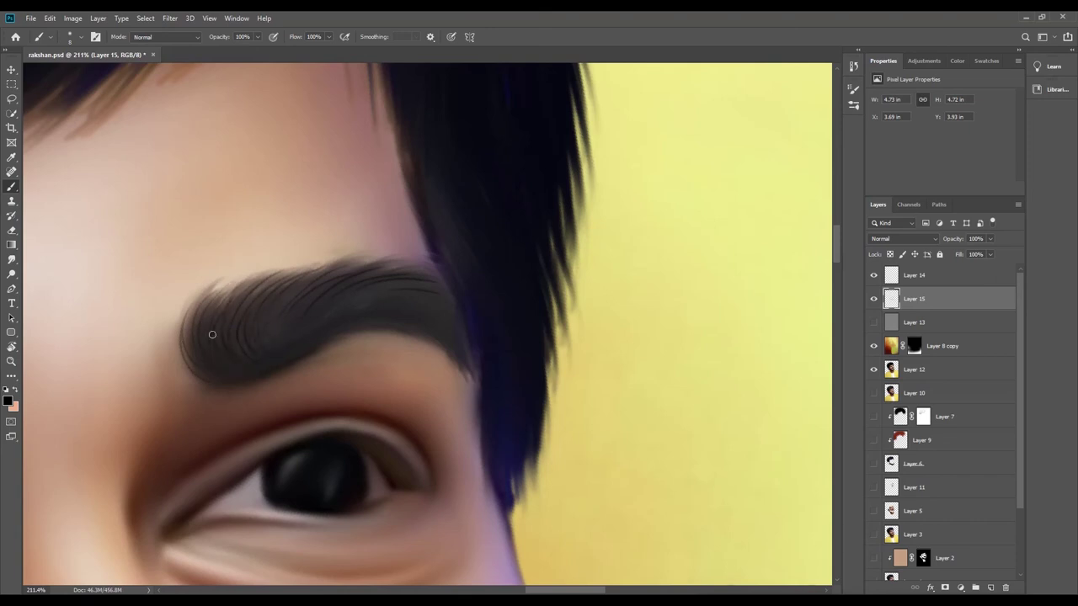
{"action": "mouse_move", "coordinate": [212, 334]}
{"action": "left_mouse_down"}
{"action": "mouse_move", "coordinate": [312, 320]}
{"action": "mouse_move", "coordinate": [474, 346]}
{"action": "mouse_move", "coordinate": [451, 312]}
{"action": "mouse_move", "coordinate": [373, 294]}
{"action": "left_mouse_up"}
{"action": "key", "text": "e"}
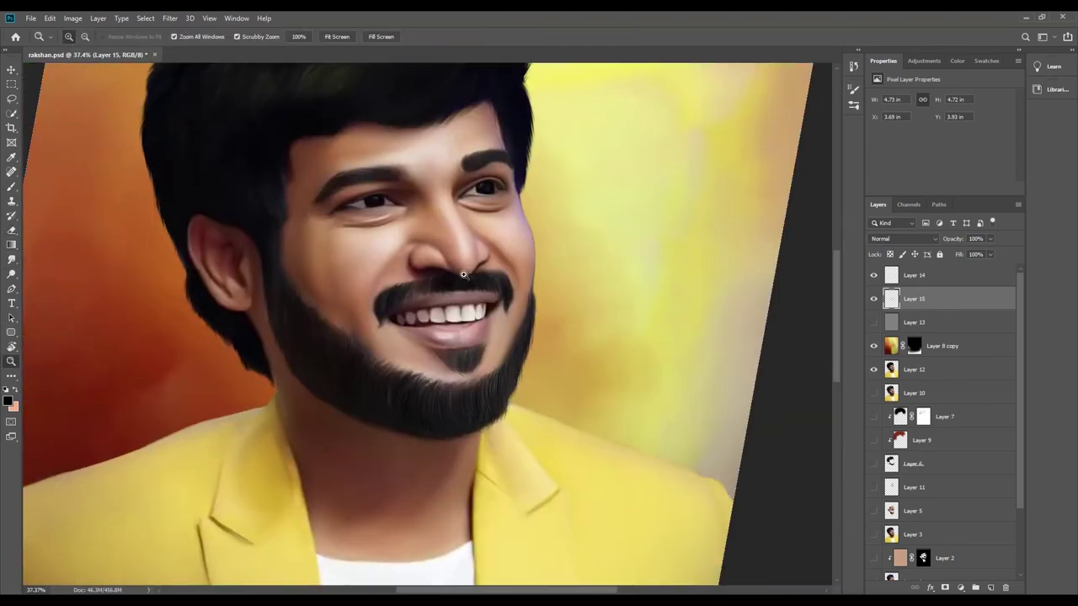
{"action": "left_click_drag", "start_coordinate": [463, 274], "coordinate": [505, 274]}
Stamp a merged portrait copy and burn the shadow under the right eye.
{"action": "key", "text": "ctrl+alt+shift+e"}
{"action": "right_click", "coordinate": [10, 274]}
{"action": "left_click", "coordinate": [59, 282]}
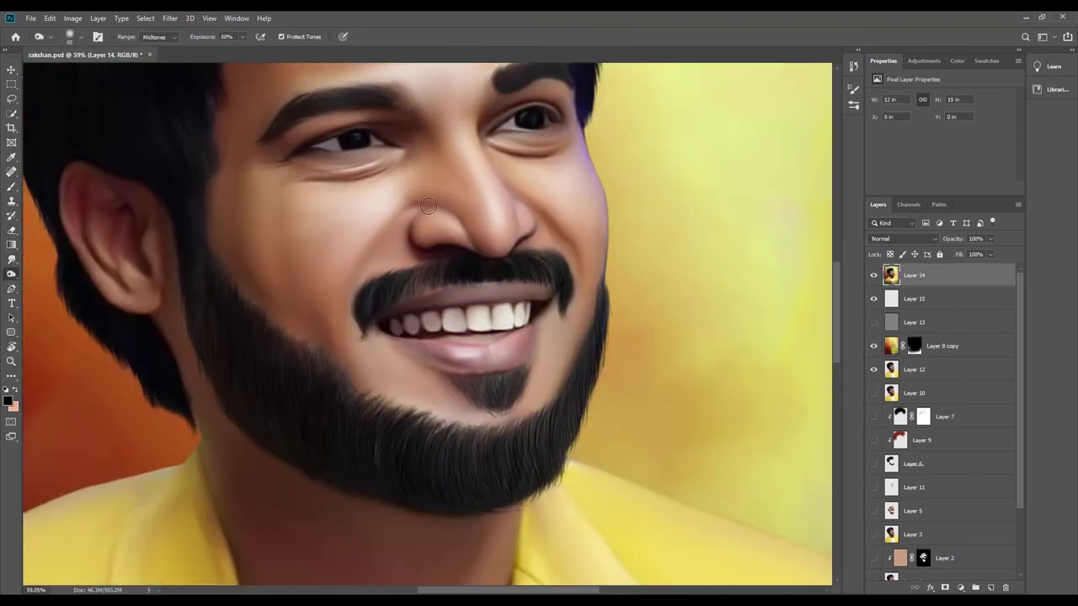
{"action": "left_click_drag", "start_coordinate": [544, 150], "coordinate": [494, 139]}
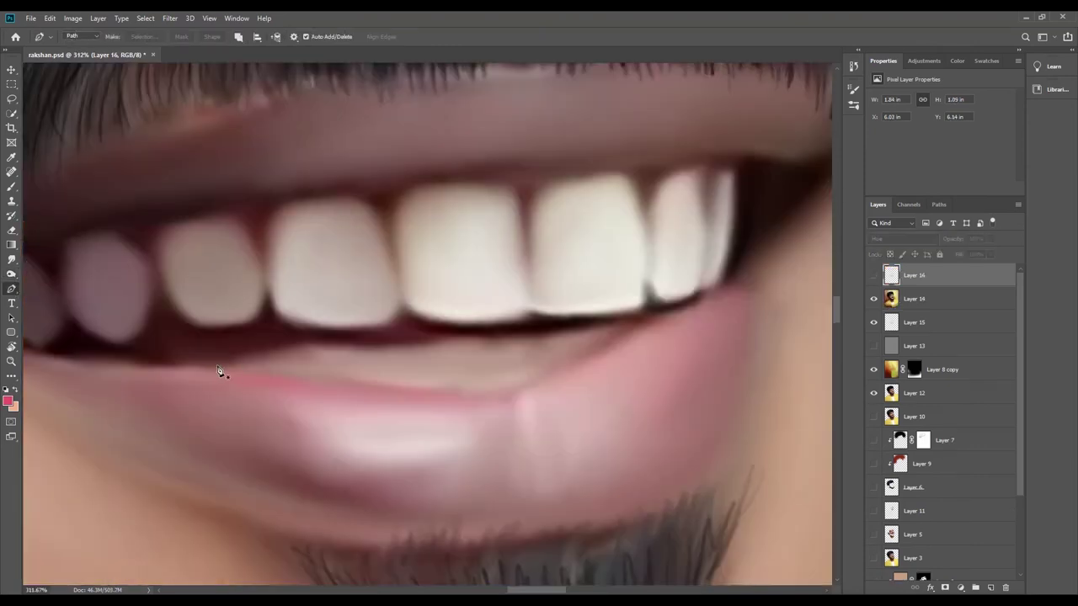
Trace the lower teeth outline with the Pen tool and convert it to a selection.
{"action": "left_click", "coordinate": [316, 343]}
{"action": "left_click_drag", "start_coordinate": [388, 344], "coordinate": [648, 314]}
{"action": "left_click_drag", "start_coordinate": [511, 396], "coordinate": [352, 387]}
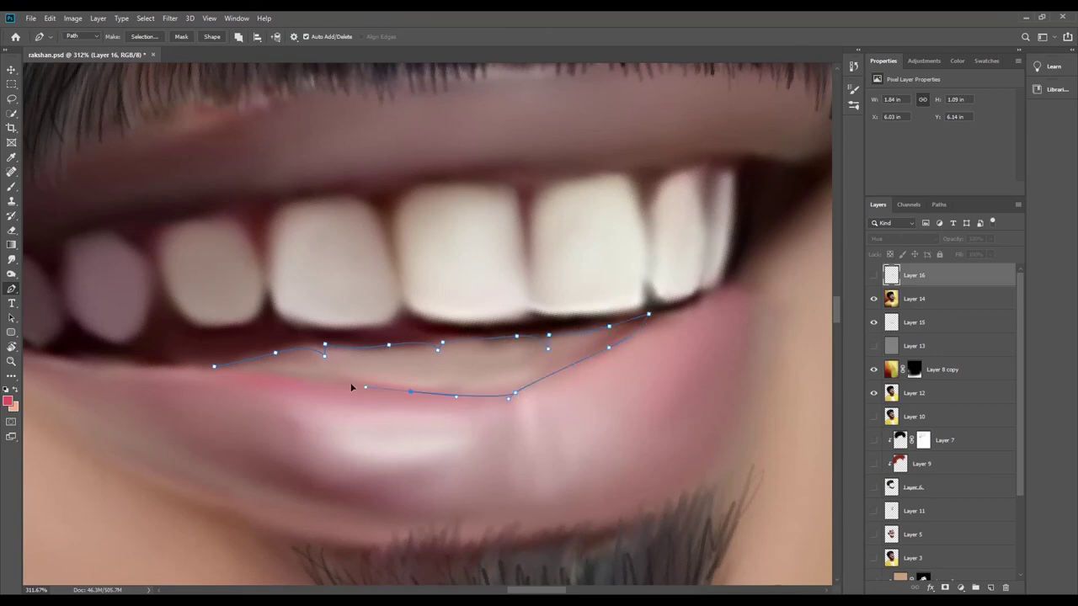
{"action": "left_click_drag", "start_coordinate": [214, 367], "coordinate": [152, 372]}
{"action": "left_click", "coordinate": [144, 37]}
{"action": "left_click", "coordinate": [459, 287]}
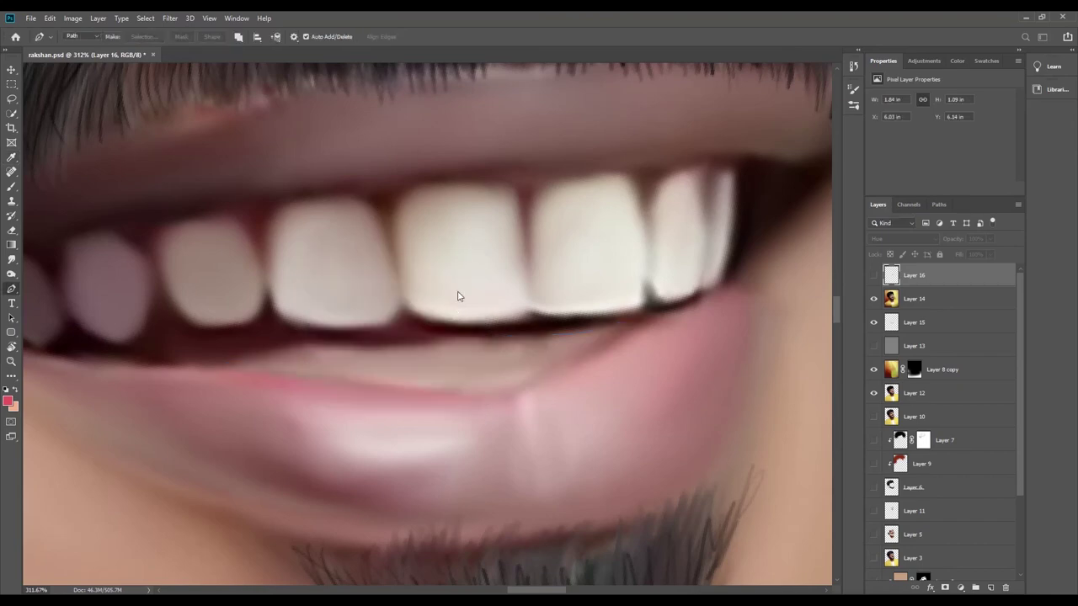
Fill the lower teeth with pale colour on a new layer at 66% opacity.
{"action": "left_click", "coordinate": [13, 186]}
{"action": "key", "text": "x"}
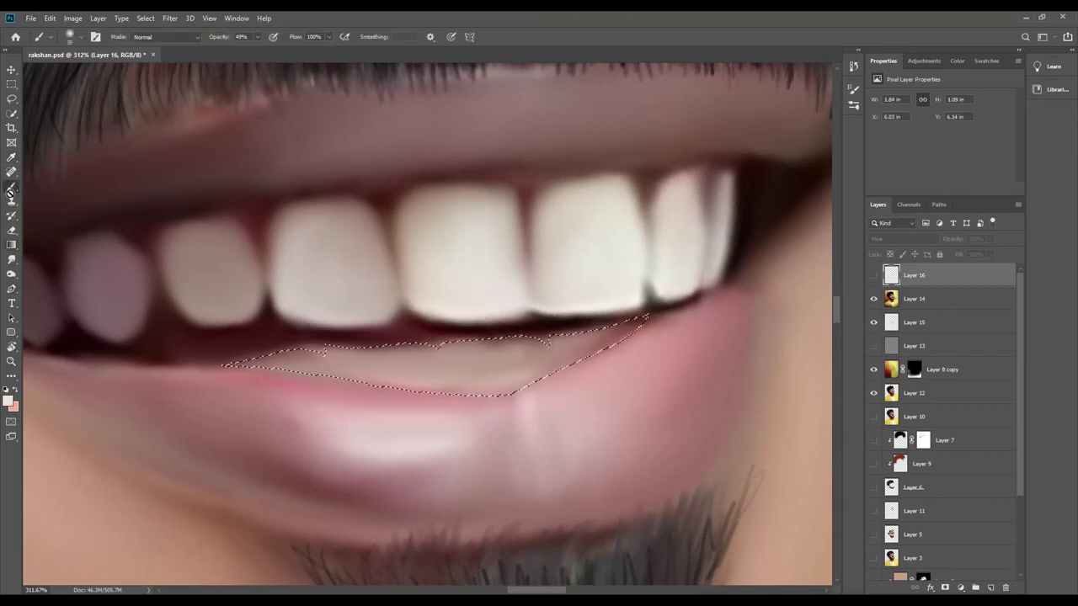
{"action": "key", "text": "ctrl+shift+alt+n"}
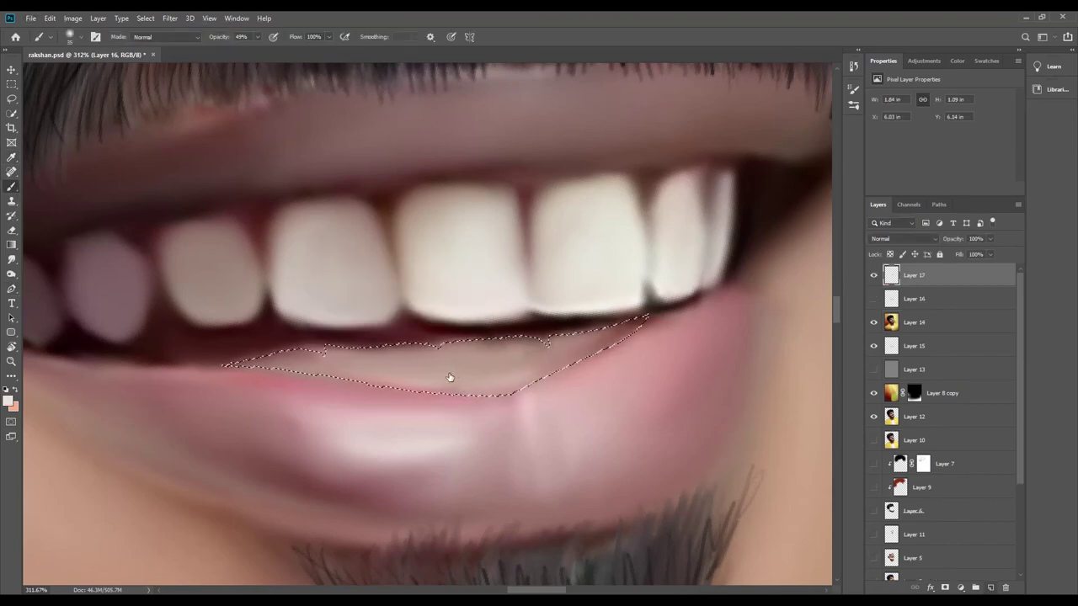
{"action": "mouse_move", "coordinate": [378, 365]}
{"action": "left_mouse_down"}
{"action": "mouse_move", "coordinate": [630, 315]}
{"action": "mouse_move", "coordinate": [219, 379]}
{"action": "mouse_move", "coordinate": [469, 313]}
{"action": "left_mouse_up"}
{"action": "key", "text": "z"}
{"action": "left_click_drag", "start_coordinate": [231, 337], "coordinate": [13, 154]}
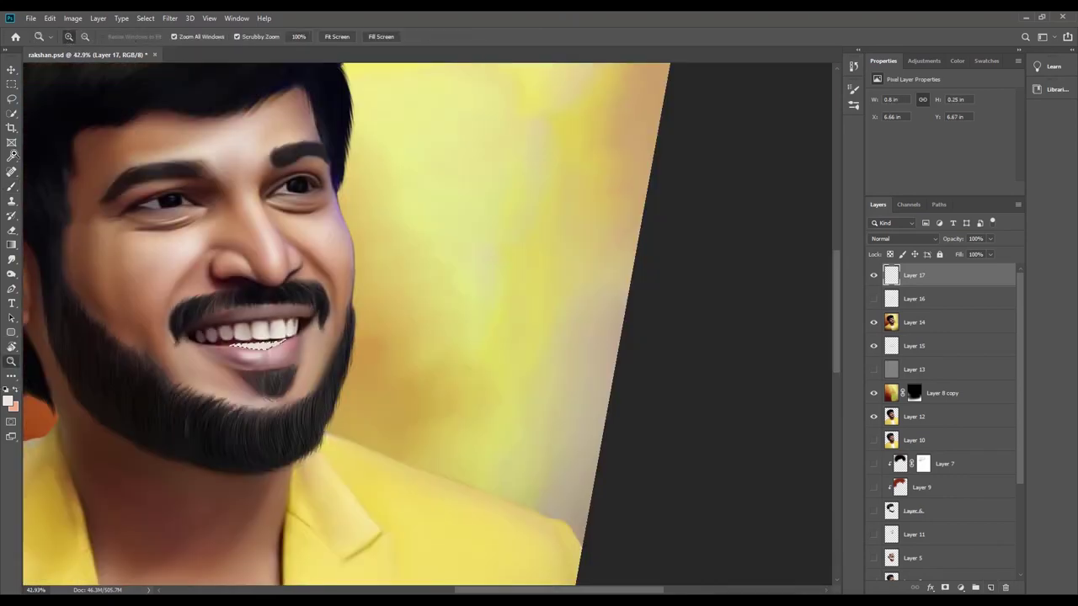
{"action": "left_click_drag", "start_coordinate": [152, 332], "coordinate": [774, 278]}
{"action": "left_click_drag", "start_coordinate": [968, 240], "coordinate": [955, 242]}
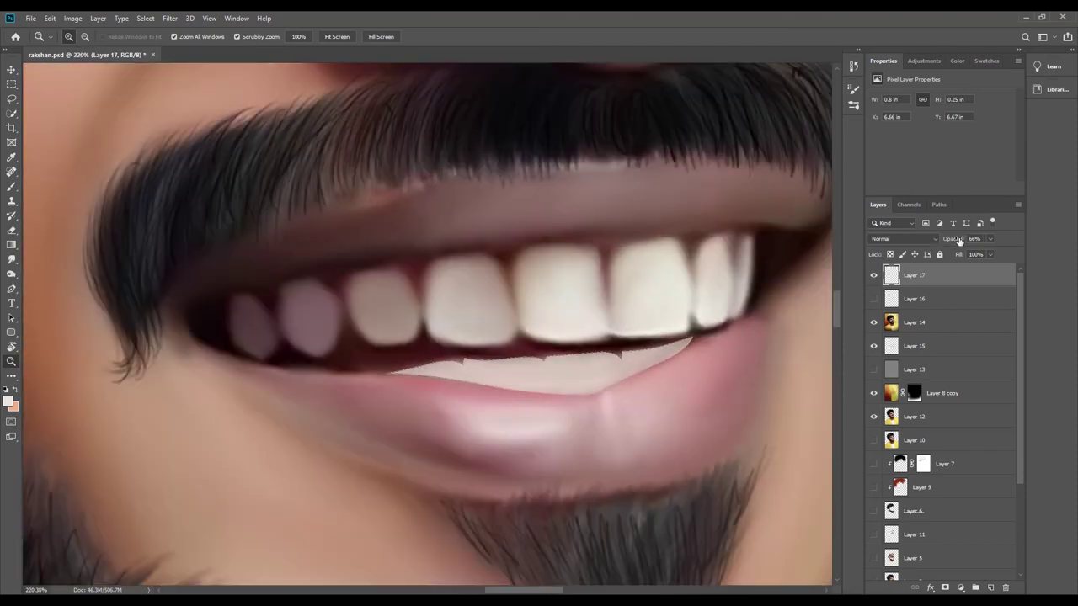
{"action": "left_click", "coordinate": [729, 338]}
{"action": "left_click", "coordinate": [67, 379]}
Smudge along the lower teeth's top edge to blend out its jagged notches.
{"action": "left_click", "coordinate": [11, 186]}
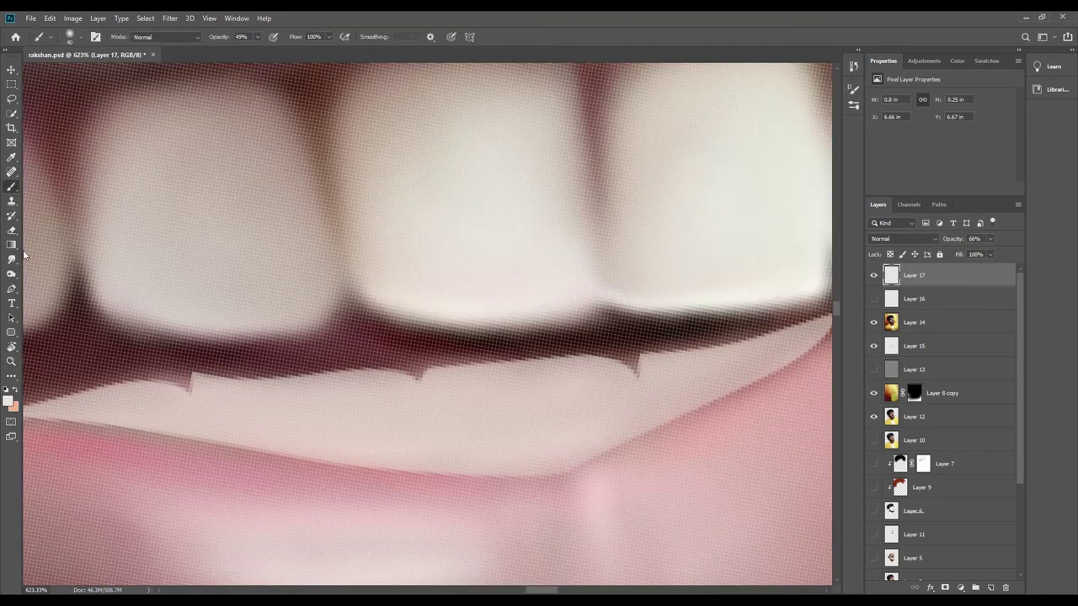
{"action": "left_click", "coordinate": [11, 259]}
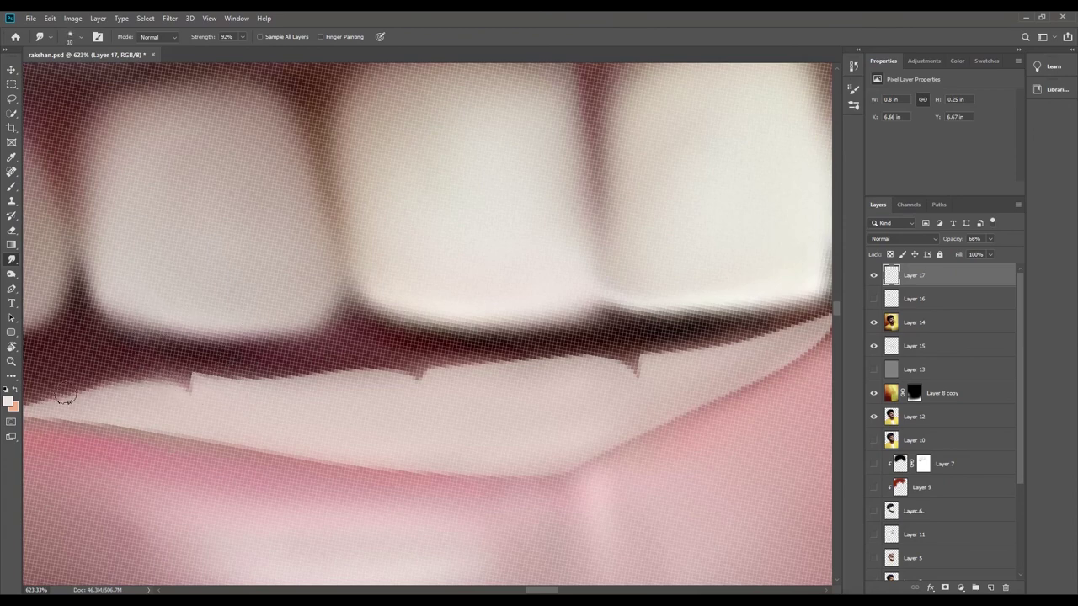
{"action": "key", "text": "bracketright"}
{"action": "key", "text": "bracketright"}
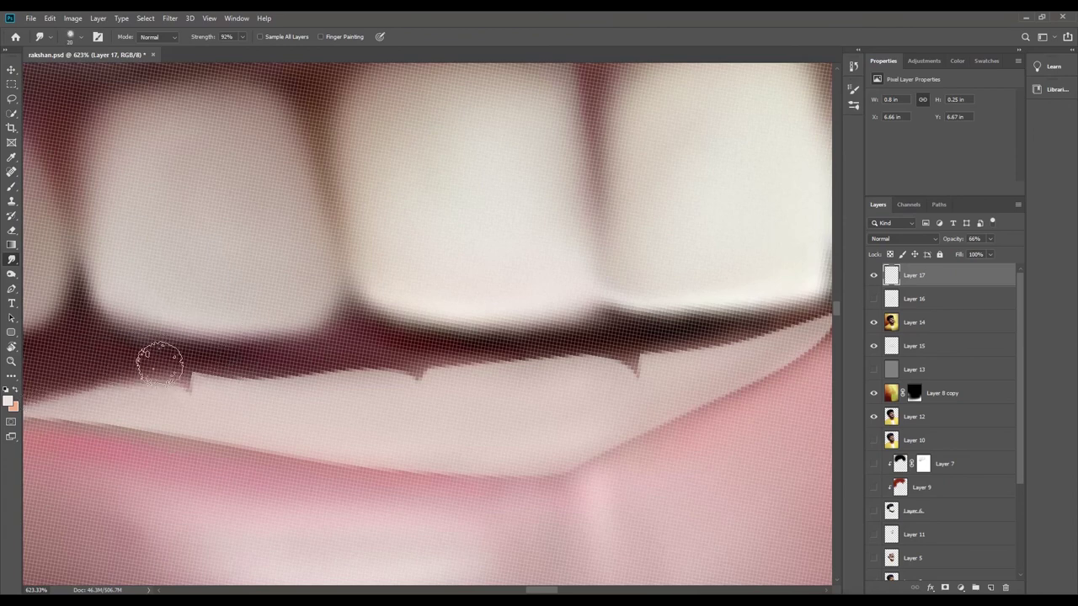
{"action": "key", "text": "bracketleft"}
{"action": "left_click_drag", "start_coordinate": [109, 356], "coordinate": [386, 368]}
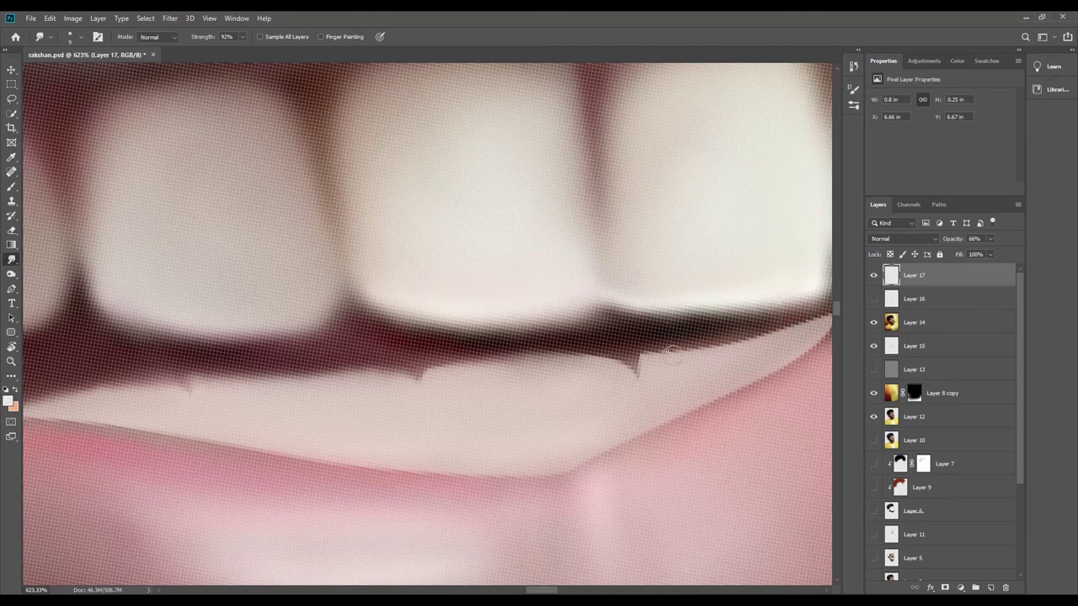
{"action": "left_click_drag", "start_coordinate": [672, 354], "coordinate": [789, 330]}
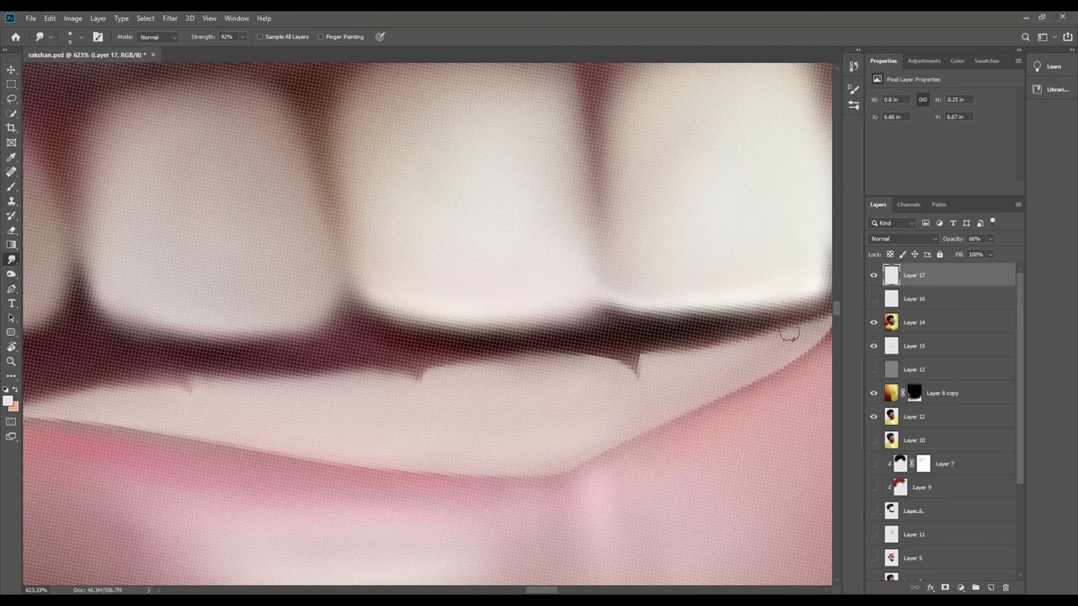
{"action": "left_click", "coordinate": [11, 361]}
{"action": "scroll", "coordinate": [305, 409], "scroll_direction": "down", "scroll_amount": 10}
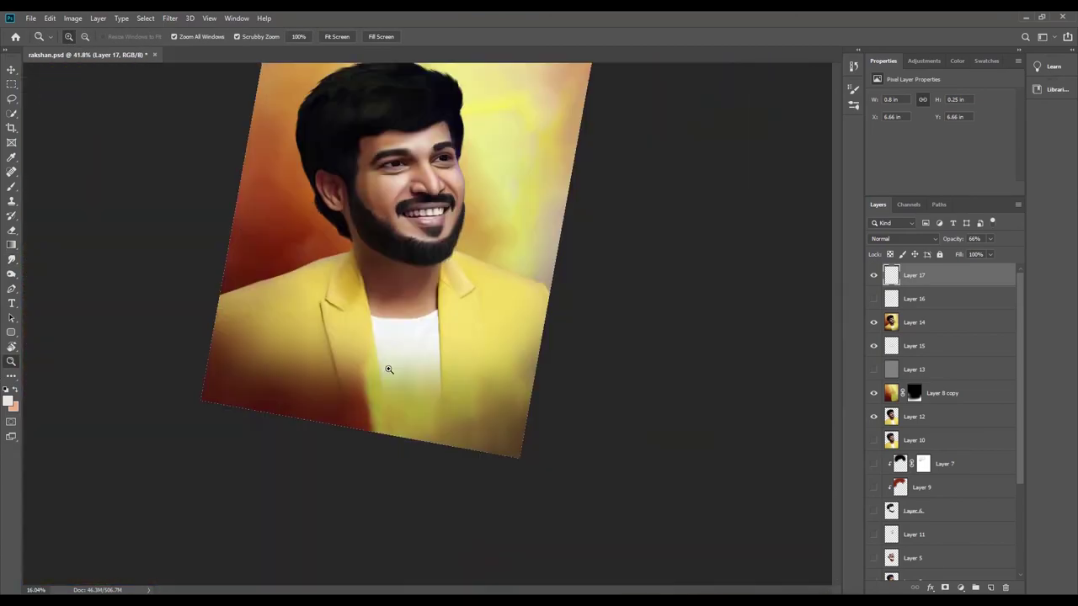
Zoom in on the lips and teeth and create a merged copy of visible layers.
{"action": "scroll", "coordinate": [446, 303], "scroll_direction": "up", "scroll_amount": 3}
{"action": "scroll", "coordinate": [505, 243], "scroll_direction": "up", "scroll_amount": 3}
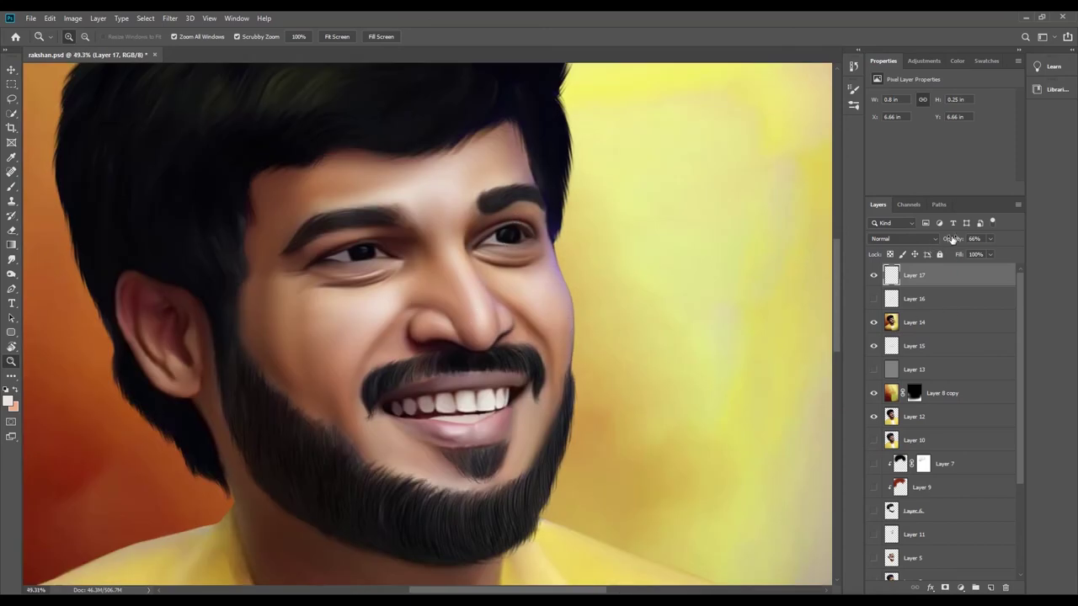
{"action": "left_click_drag", "start_coordinate": [434, 441], "coordinate": [608, 369]}
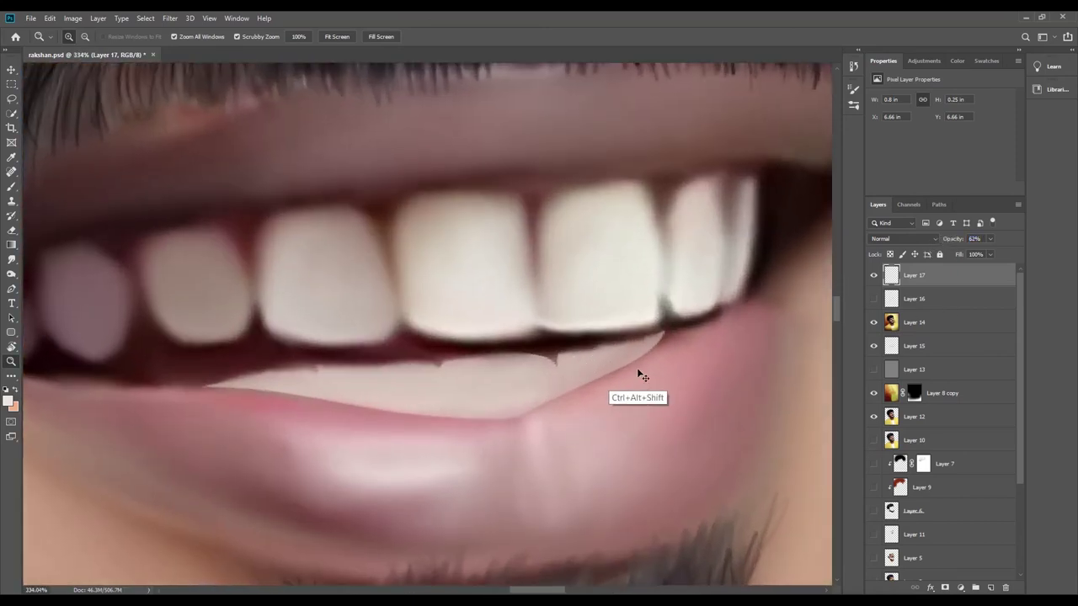
{"action": "key", "text": "ctrl+shift+alt+n"}
With a small Smudge brush, smear the gum line under the front tooth and left side.
{"action": "left_click", "coordinate": [11, 259]}
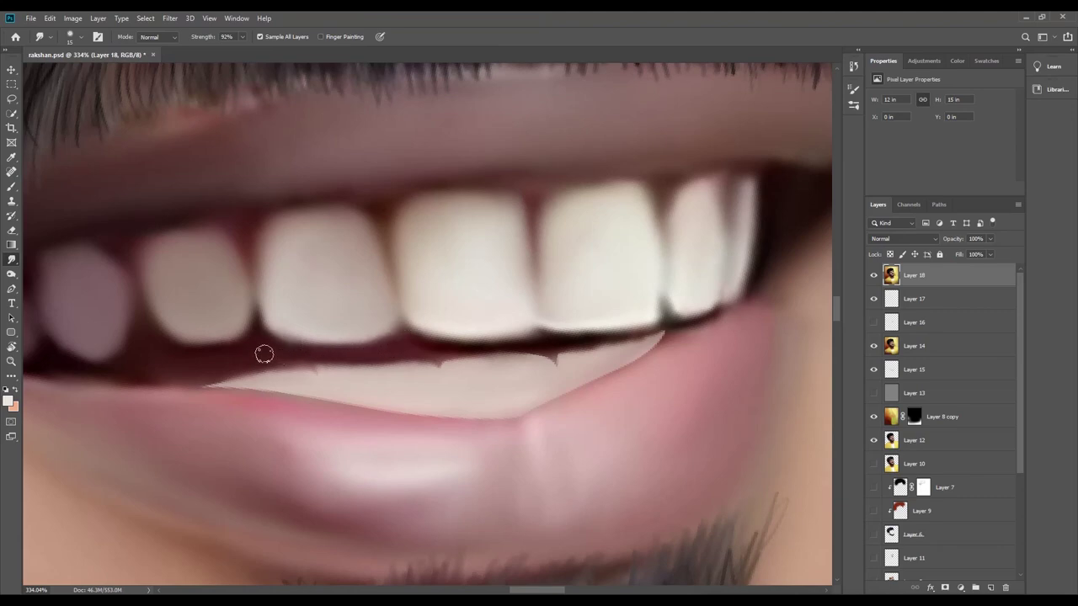
{"action": "key", "text": "bracketright"}
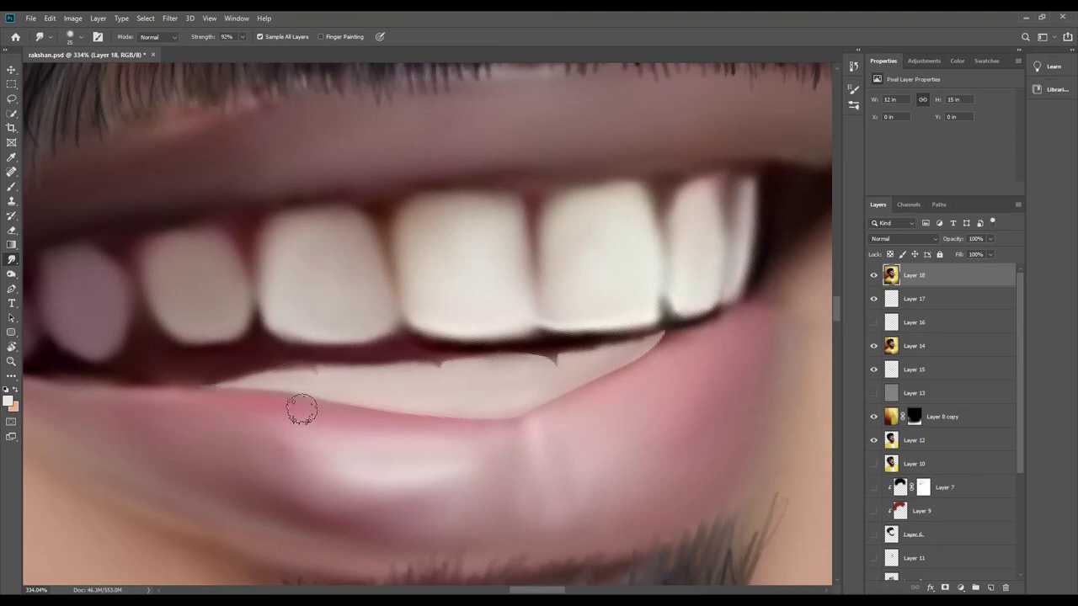
{"action": "key", "text": "bracketleft"}
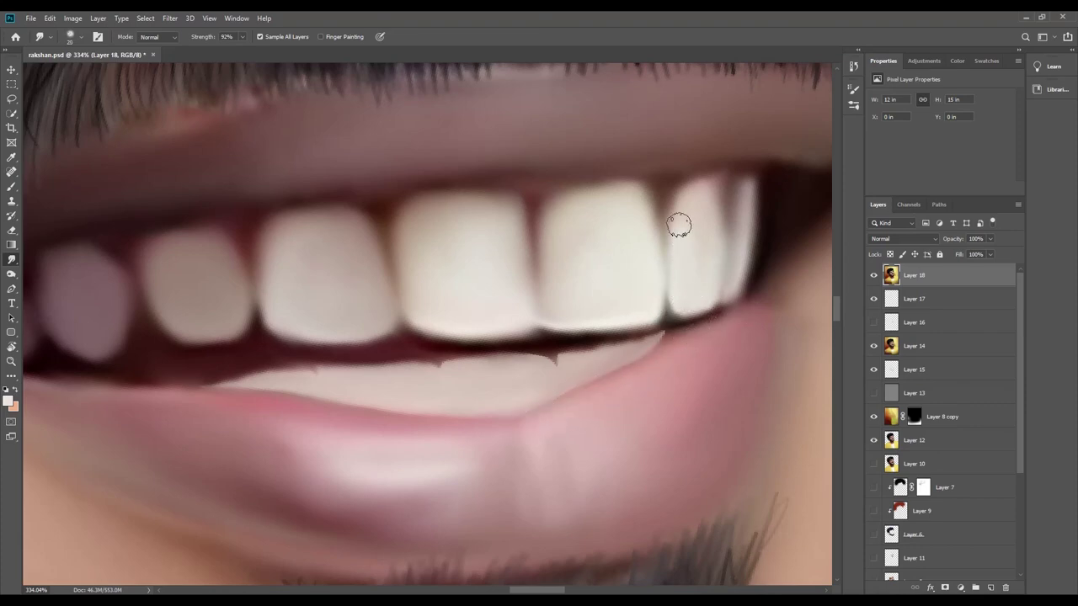
{"action": "key", "text": "bracketleft"}
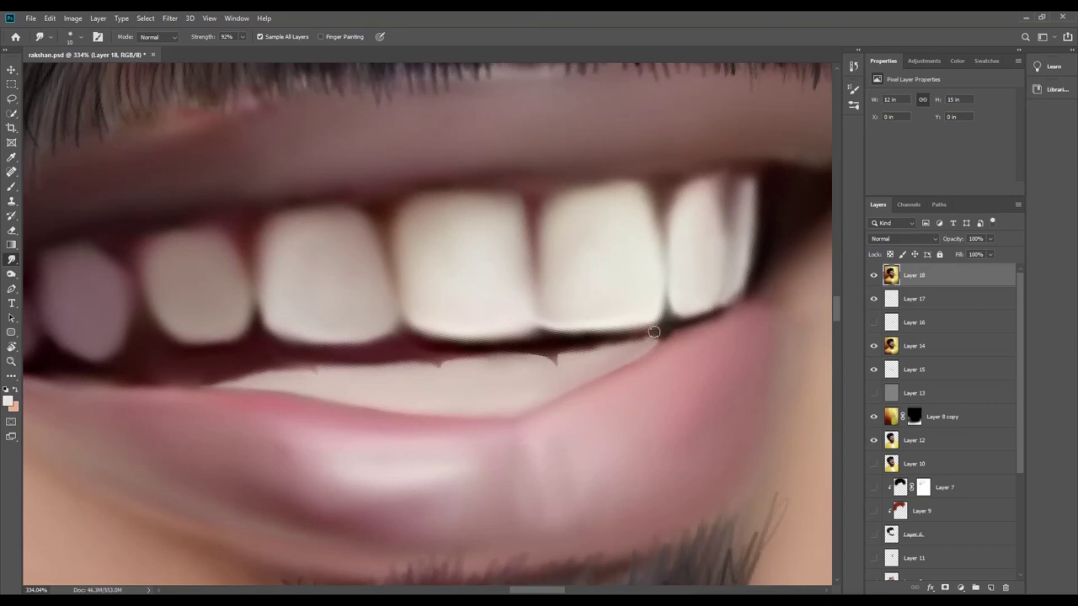
{"action": "key", "text": "bracketright"}
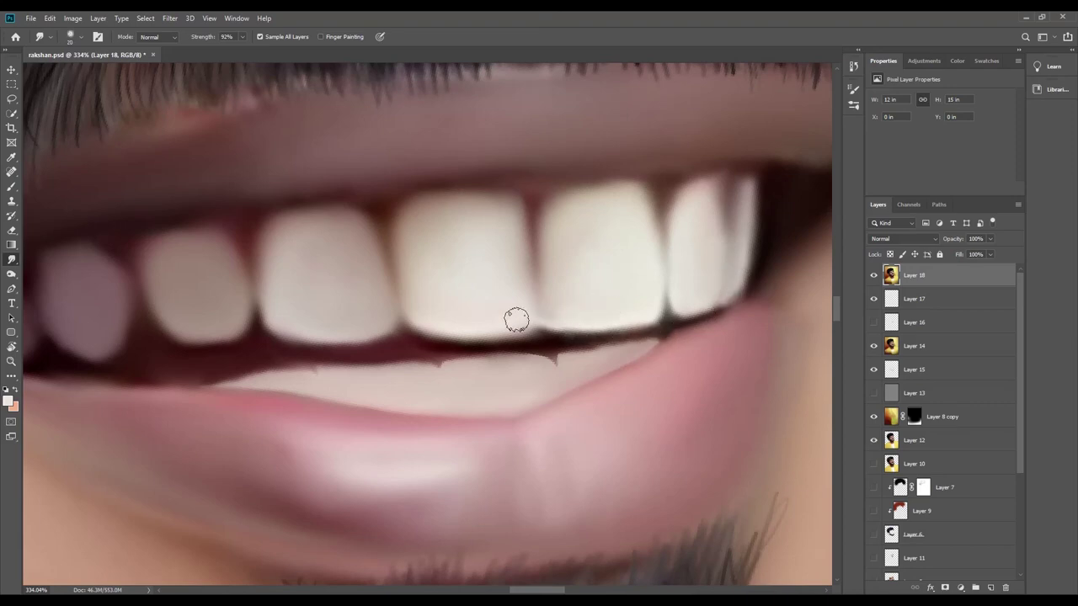
{"action": "key", "text": "bracketleft"}
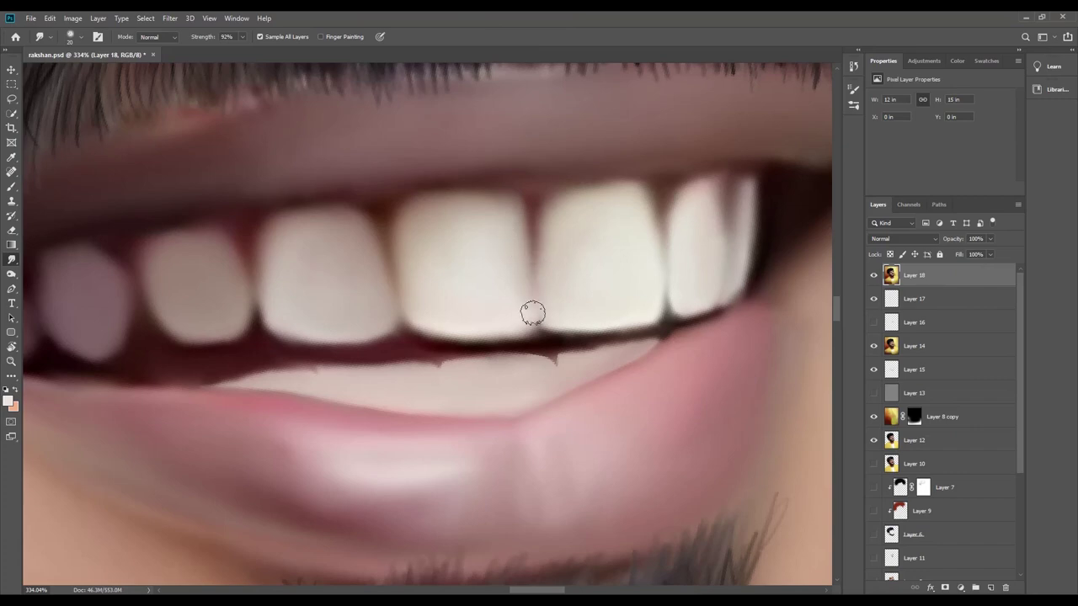
{"action": "mouse_move", "coordinate": [541, 345]}
{"action": "left_mouse_down"}
{"action": "mouse_move", "coordinate": [605, 338]}
{"action": "mouse_move", "coordinate": [555, 368]}
{"action": "left_mouse_up"}
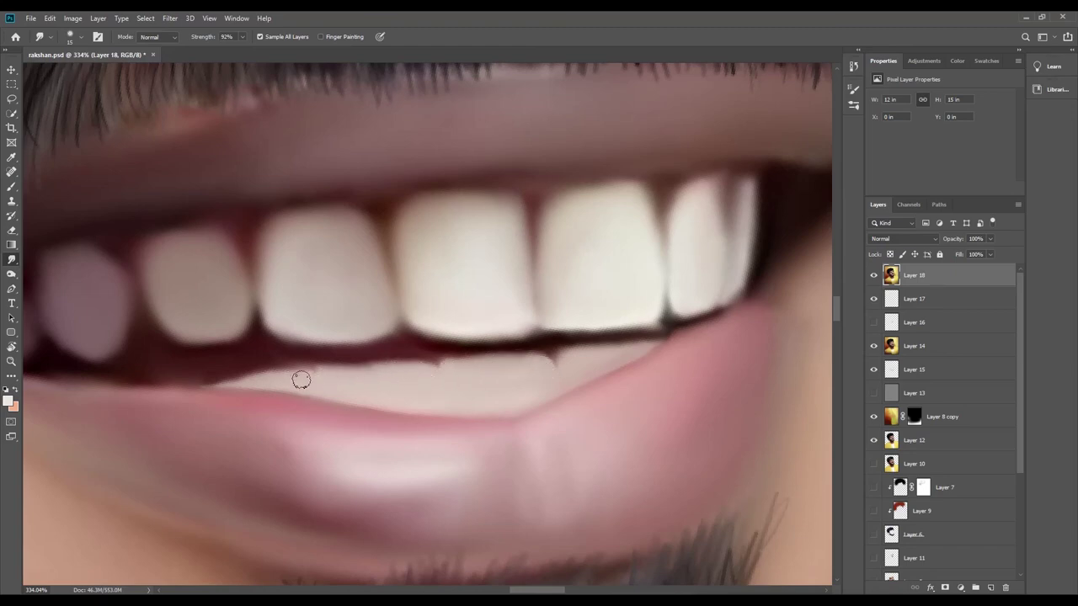
{"action": "left_click_drag", "start_coordinate": [301, 380], "coordinate": [198, 386]}
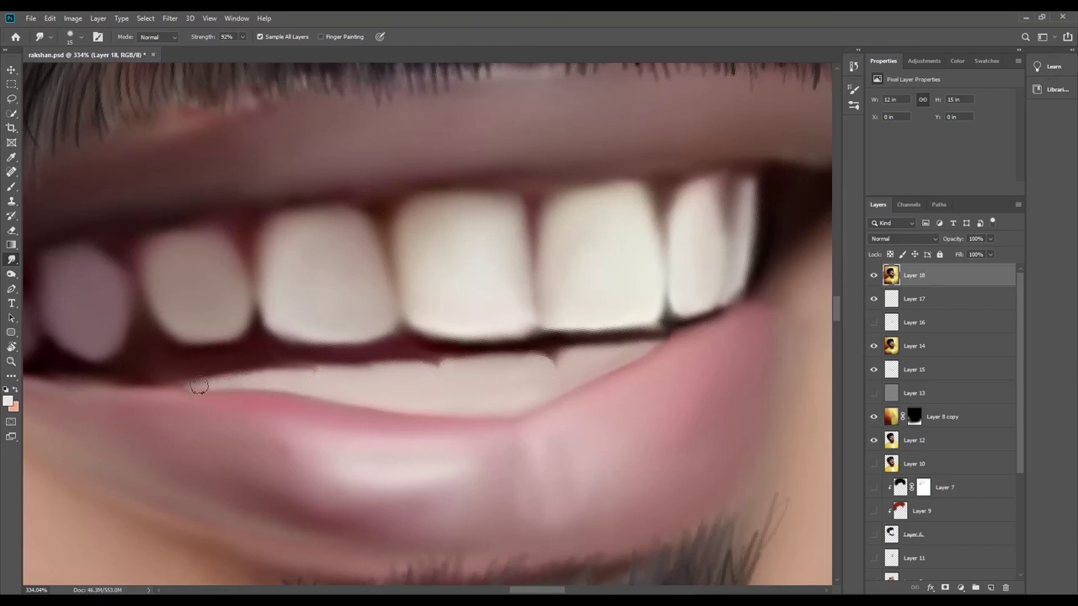
{"action": "left_click_drag", "start_coordinate": [181, 363], "coordinate": [55, 377]}
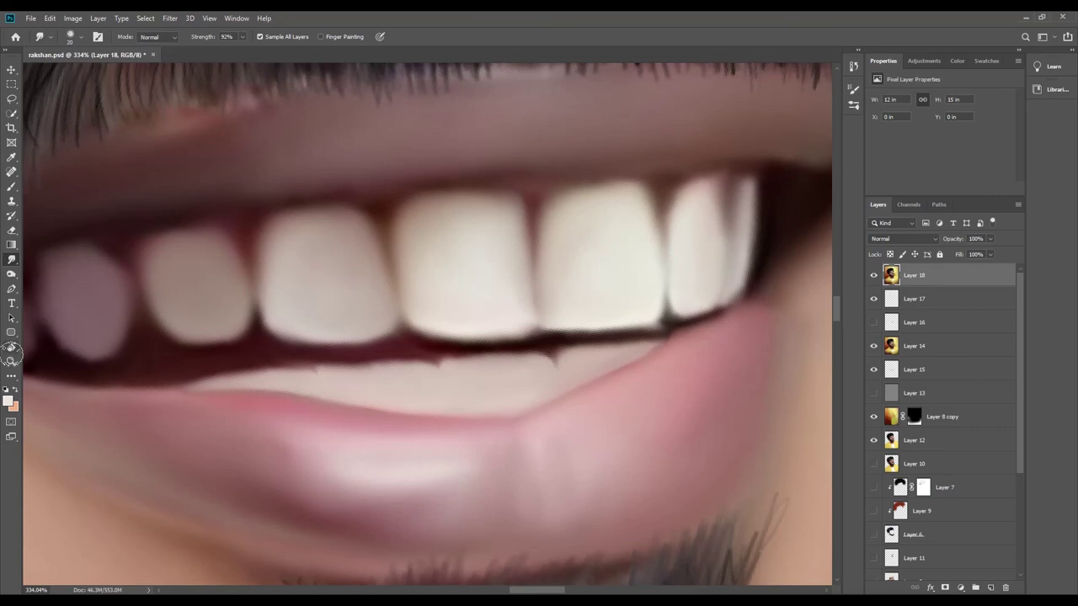
{"action": "key", "text": "z"}
{"action": "key", "text": "ctrl+0"}
{"action": "left_click_drag", "start_coordinate": [420, 247], "coordinate": [721, 240]}
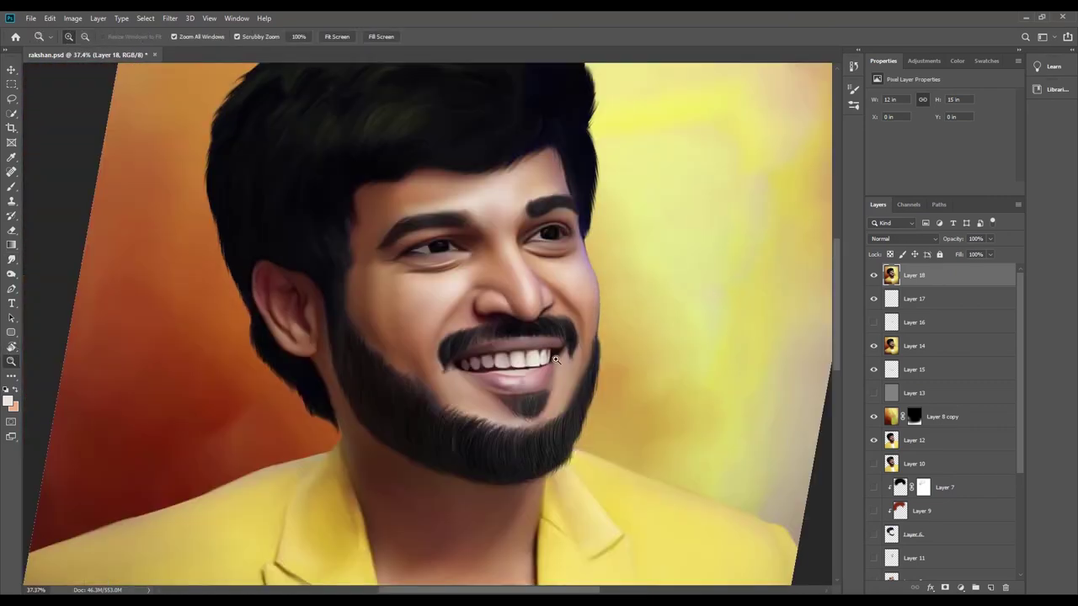
Smudge along the lower lip to blend its shading.
{"action": "key", "text": "ctrl+0"}
{"action": "key", "text": "ctrl+plus"}
{"action": "key", "text": "ctrl+plus"}
{"action": "key", "text": "ctrl+plus"}
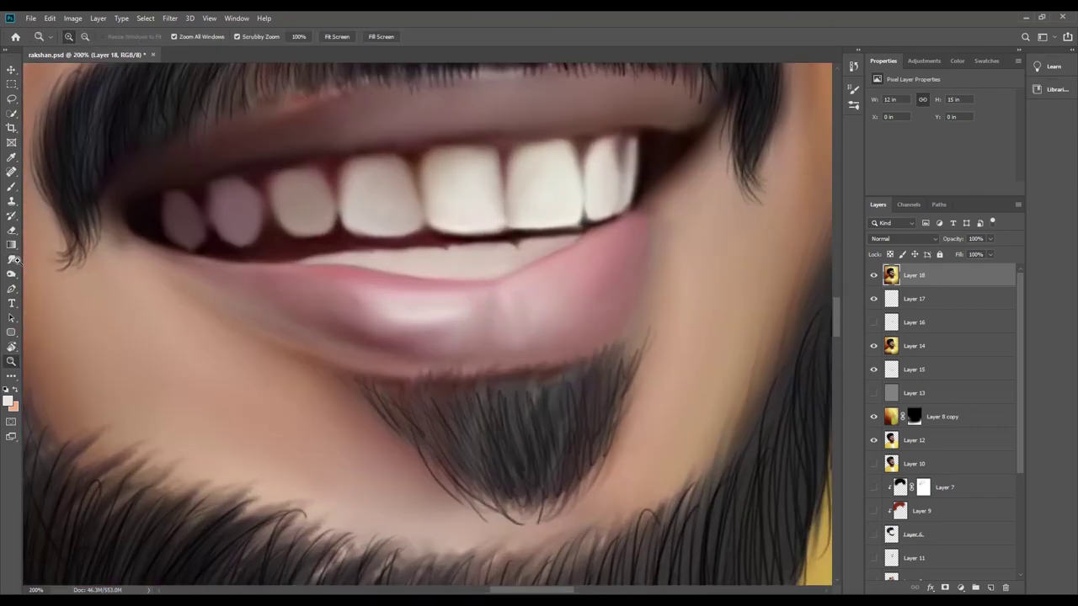
{"action": "left_click", "coordinate": [14, 261]}
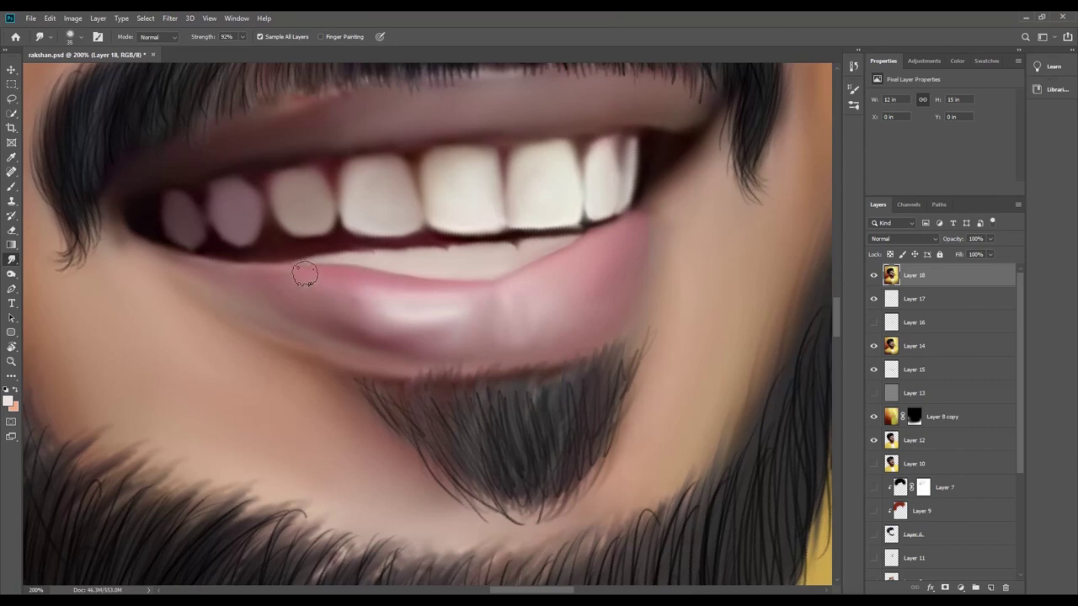
{"action": "mouse_move", "coordinate": [488, 301]}
{"action": "left_mouse_down"}
{"action": "mouse_move", "coordinate": [384, 304]}
{"action": "mouse_move", "coordinate": [348, 289]}
{"action": "mouse_move", "coordinate": [247, 284]}
{"action": "mouse_move", "coordinate": [317, 301]}
{"action": "mouse_move", "coordinate": [302, 288]}
{"action": "mouse_move", "coordinate": [247, 292]}
{"action": "mouse_move", "coordinate": [337, 289]}
{"action": "mouse_move", "coordinate": [325, 296]}
{"action": "mouse_move", "coordinate": [477, 347]}
{"action": "mouse_move", "coordinate": [329, 339]}
{"action": "mouse_move", "coordinate": [623, 266]}
{"action": "mouse_move", "coordinate": [599, 296]}
{"action": "mouse_move", "coordinate": [392, 306]}
{"action": "mouse_move", "coordinate": [444, 342]}
{"action": "mouse_move", "coordinate": [493, 349]}
{"action": "mouse_move", "coordinate": [327, 334]}
{"action": "mouse_move", "coordinate": [344, 318]}
{"action": "mouse_move", "coordinate": [404, 323]}
{"action": "mouse_move", "coordinate": [265, 298]}
{"action": "mouse_move", "coordinate": [211, 274]}
{"action": "left_mouse_up"}
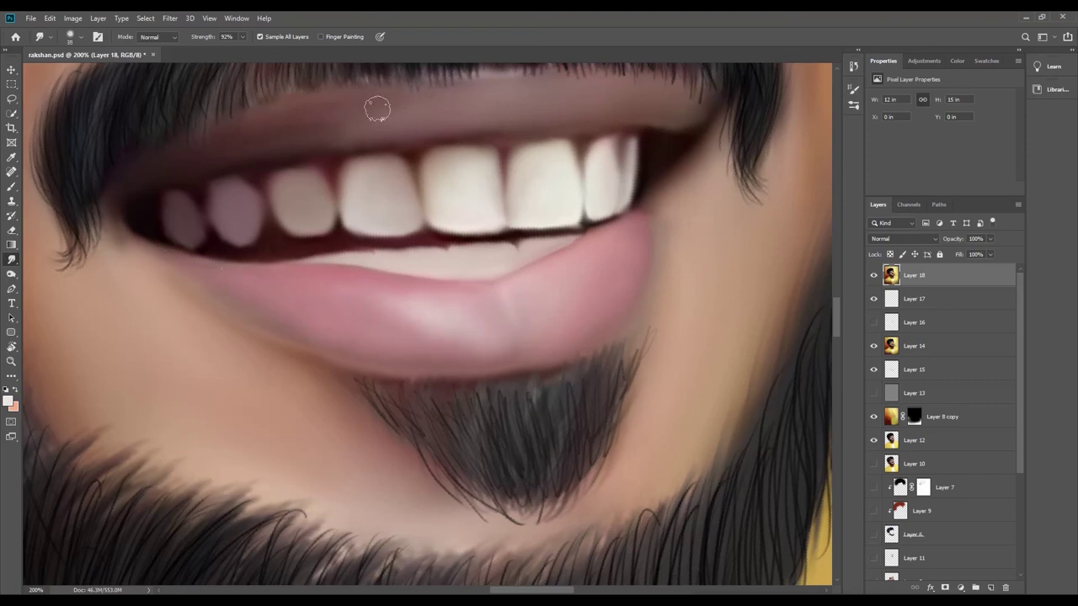
Resize the smudge brush and zoom in on the face and the hair above the ear.
{"action": "key", "text": "bracketright"}
{"action": "key", "text": "bracketright"}
{"action": "key", "text": "bracketright"}
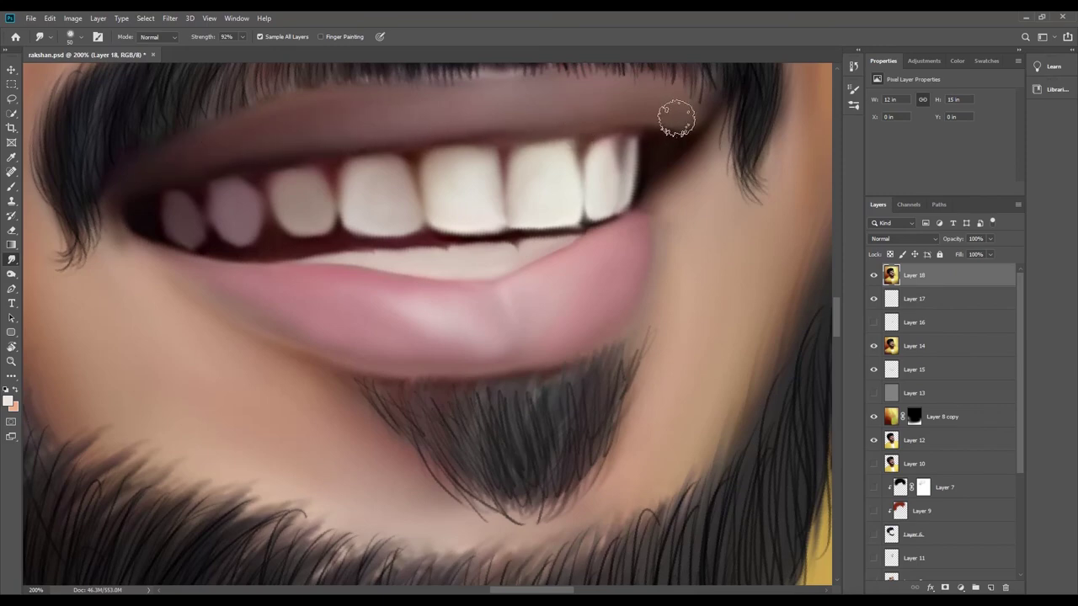
{"action": "key", "text": "z"}
{"action": "key", "text": "ctrl+0"}
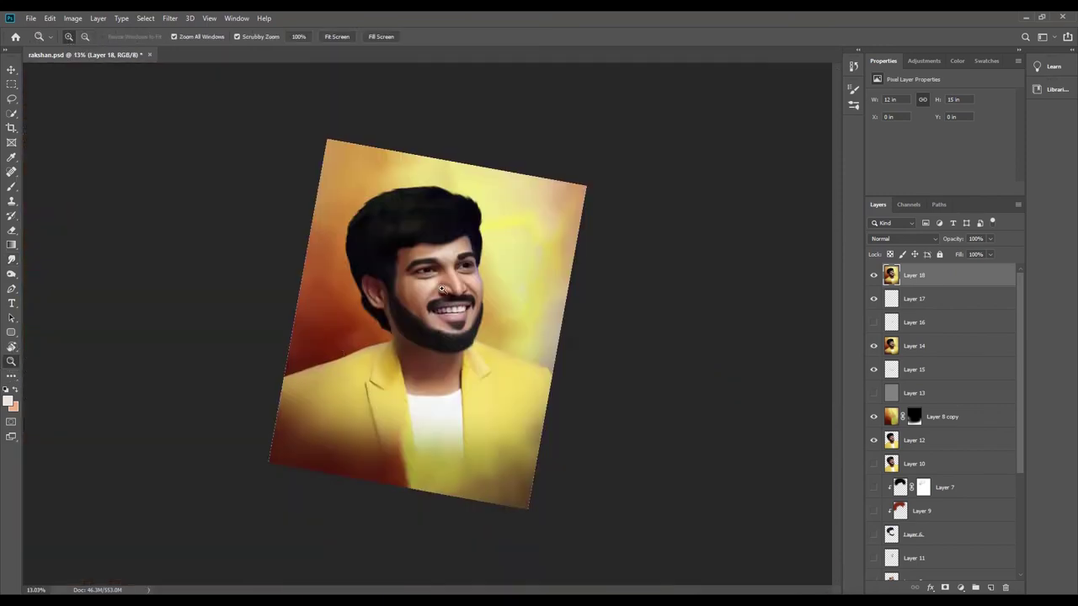
{"action": "left_click_drag", "start_coordinate": [441, 289], "coordinate": [491, 240]}
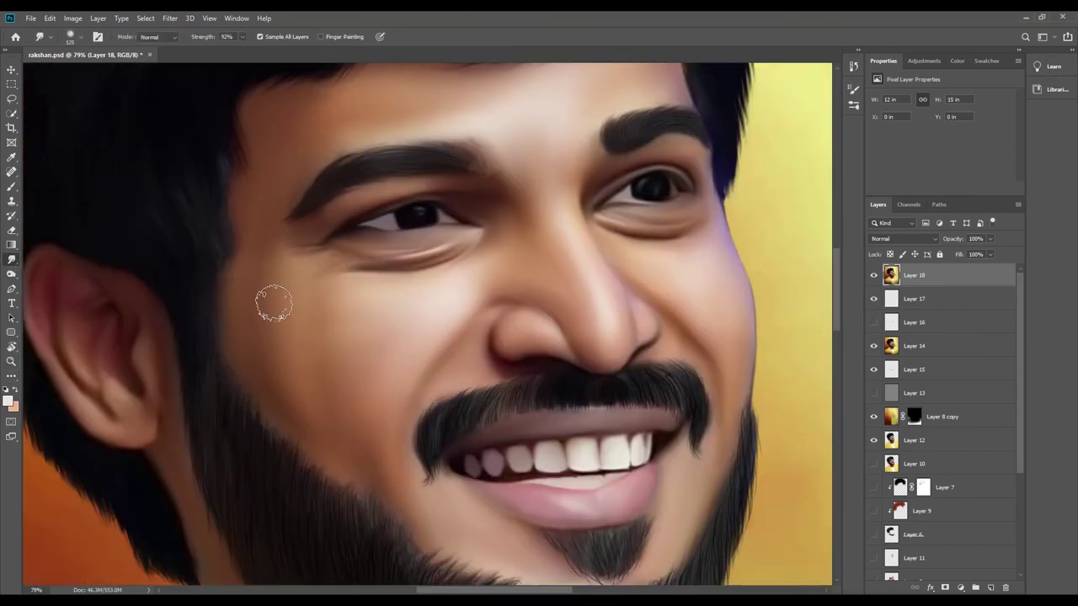
{"action": "key", "text": "bracketright"}
{"action": "key", "text": "bracketright"}
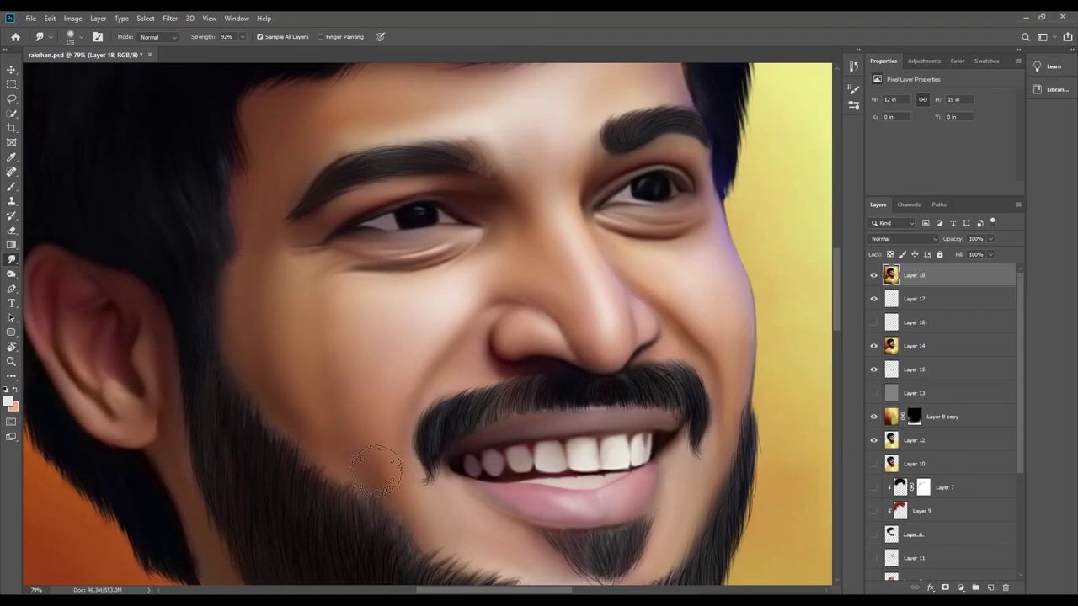
{"action": "key", "text": "bracketleft"}
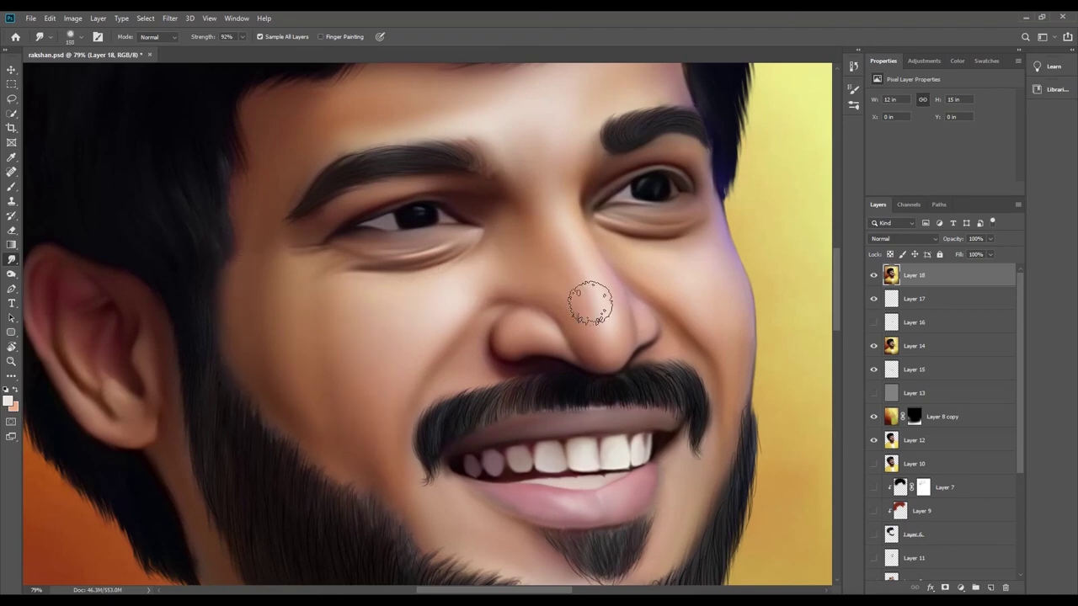
{"action": "key", "text": "bracketleft"}
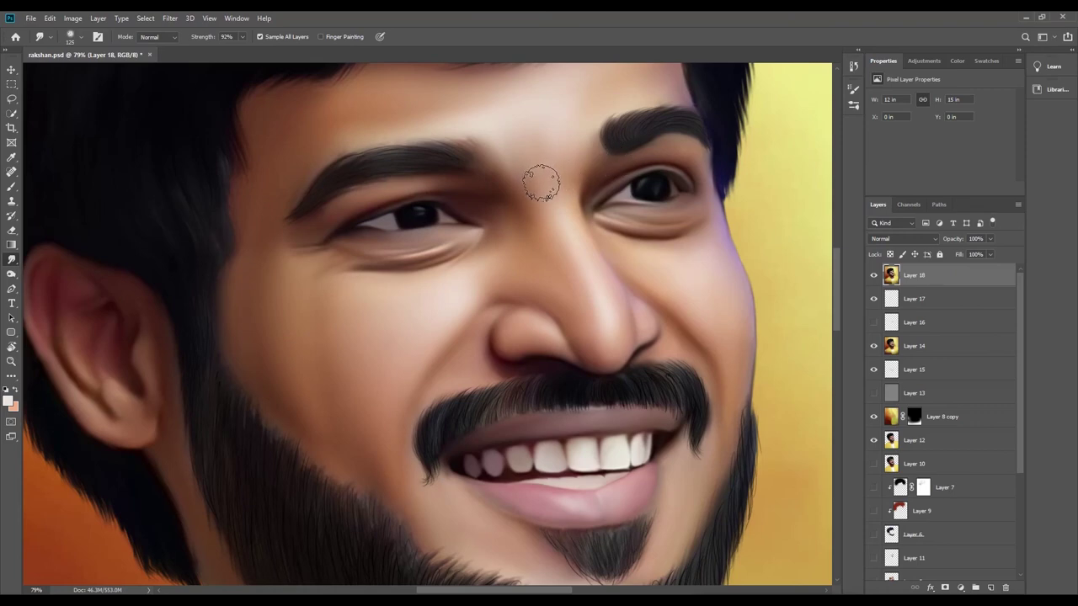
{"action": "key", "text": "z"}
{"action": "mouse_move", "coordinate": [427, 312]}
{"action": "left_mouse_down"}
{"action": "mouse_move", "coordinate": [463, 248]}
{"action": "mouse_move", "coordinate": [505, 245]}
{"action": "left_mouse_up"}
Prepare a new empty layer with a dark foreground colour and the Brush tool.
{"action": "left_click", "coordinate": [990, 587]}
{"action": "key", "text": "i"}
{"action": "left_click", "coordinate": [9, 401]}
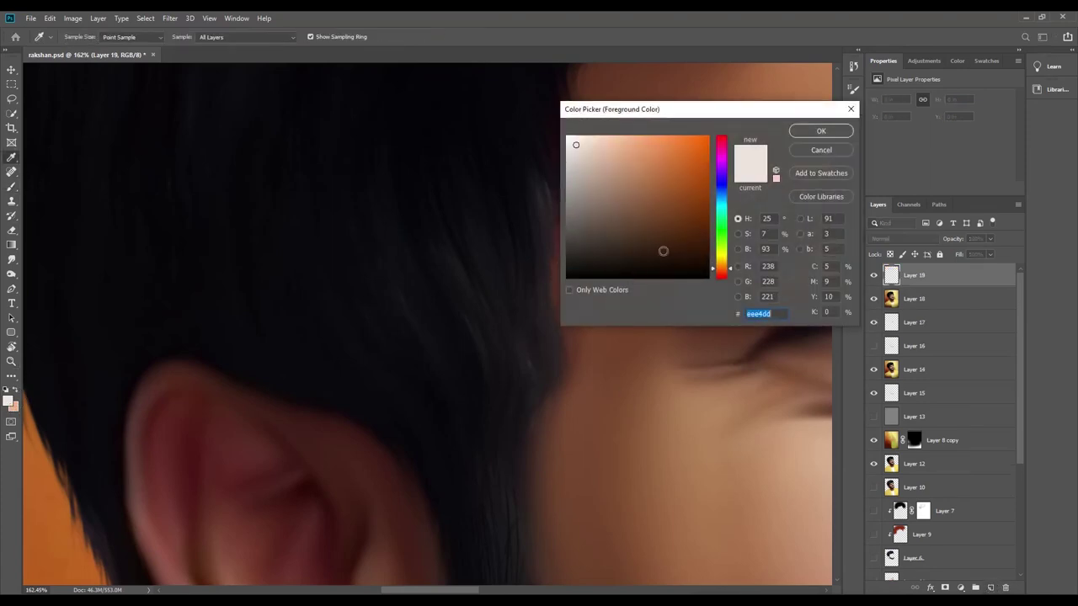
{"action": "left_click", "coordinate": [662, 251]}
{"action": "key", "text": "Return"}
{"action": "key", "text": "b"}
{"action": "right_click", "coordinate": [503, 129]}
{"action": "key", "text": "Escape"}
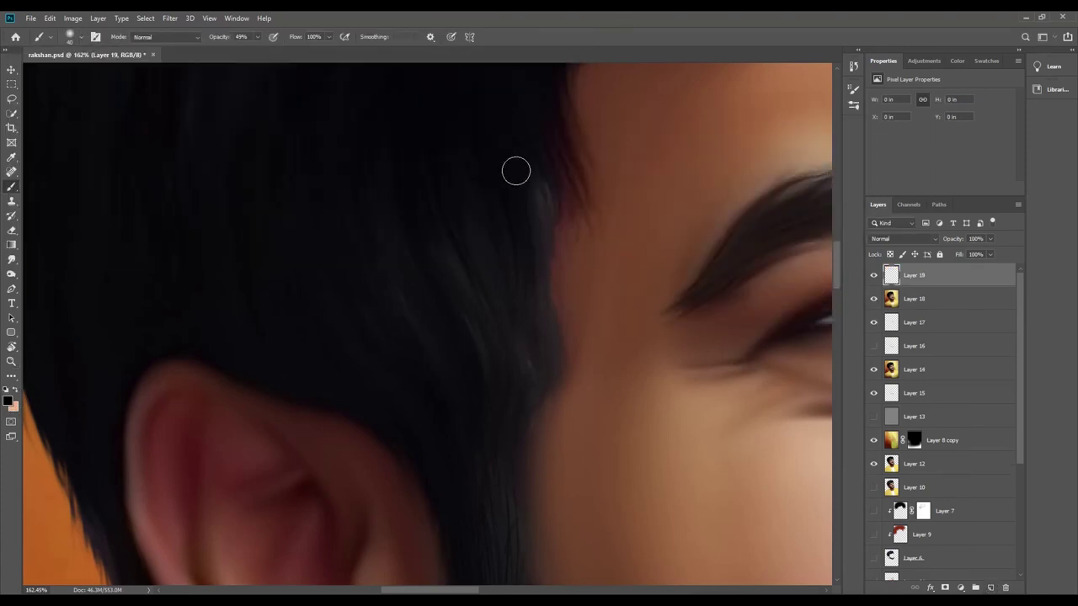
Paint thin dark hair strands along the hairline and the hair's right edge.
{"action": "left_click_drag", "start_coordinate": [549, 222], "coordinate": [558, 328]}
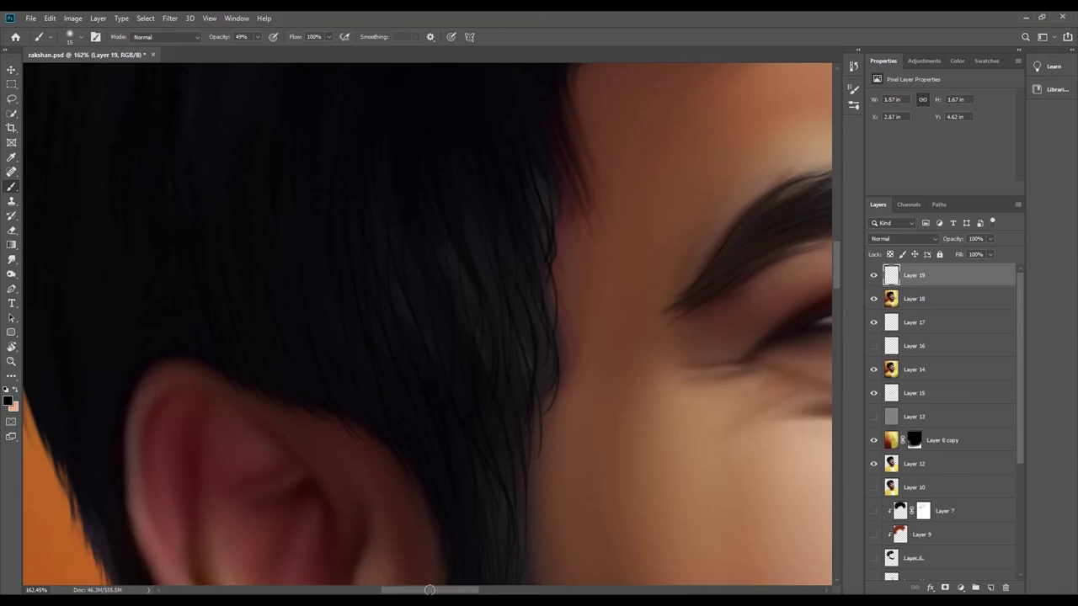
{"action": "scroll", "coordinate": [421, 324], "scroll_direction": "left", "scroll_amount": 5}
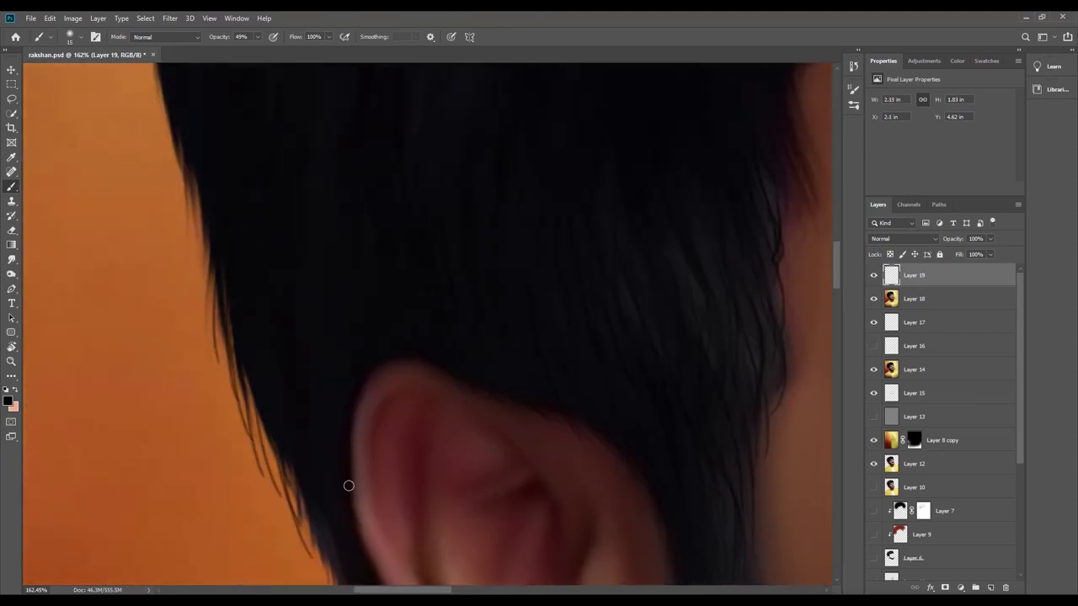
{"action": "left_click_drag", "start_coordinate": [791, 165], "coordinate": [794, 361]}
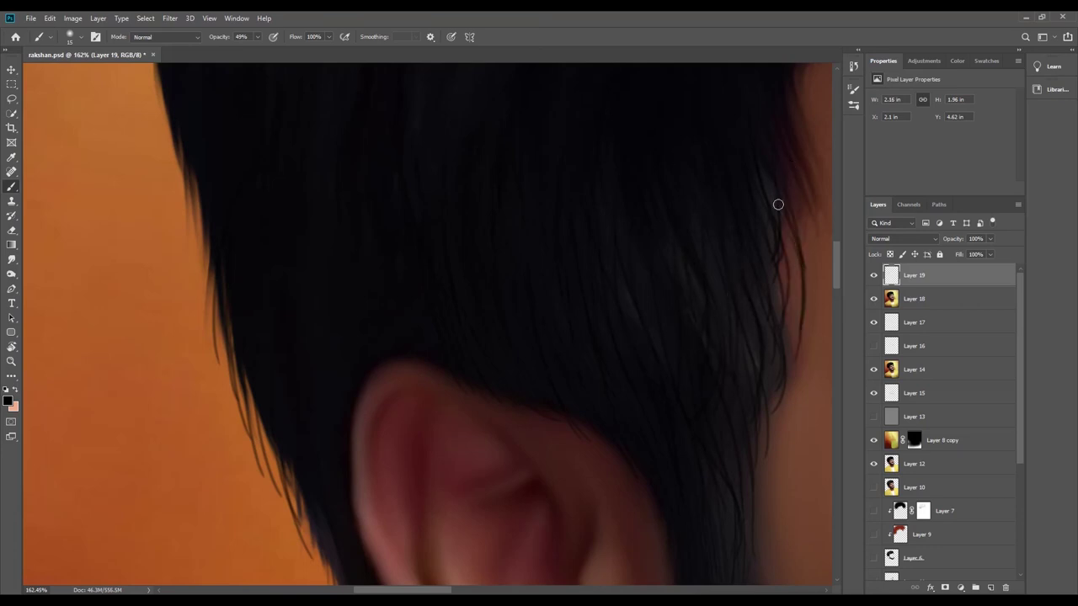
{"action": "left_click_drag", "start_coordinate": [777, 202], "coordinate": [768, 369]}
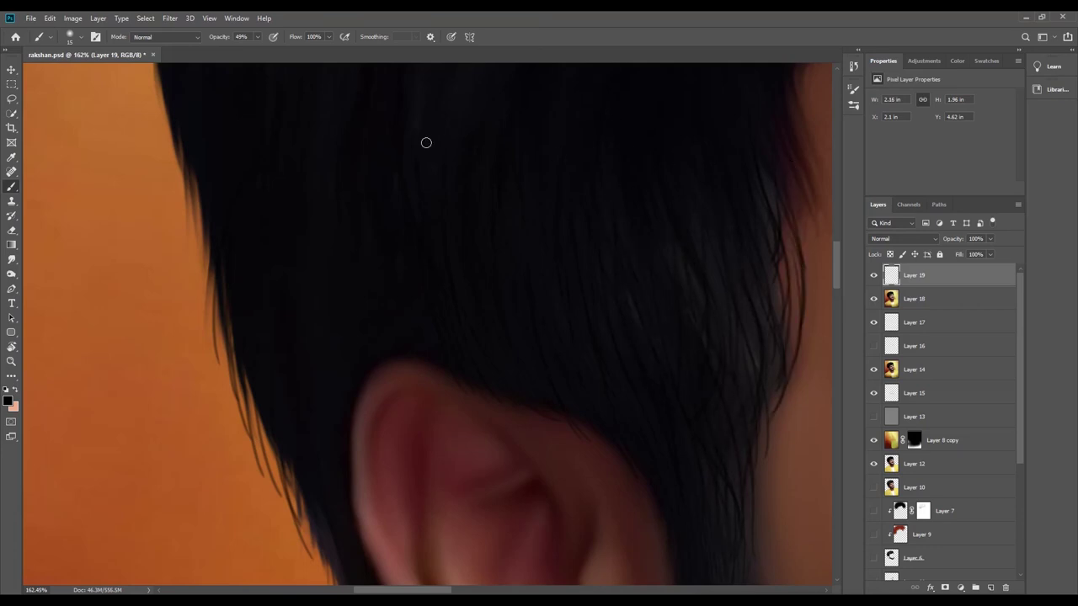
{"action": "key", "text": "z"}
{"action": "mouse_move", "coordinate": [505, 193]}
{"action": "left_mouse_down"}
{"action": "mouse_move", "coordinate": [440, 194]}
{"action": "mouse_move", "coordinate": [506, 195]}
{"action": "left_mouse_up"}
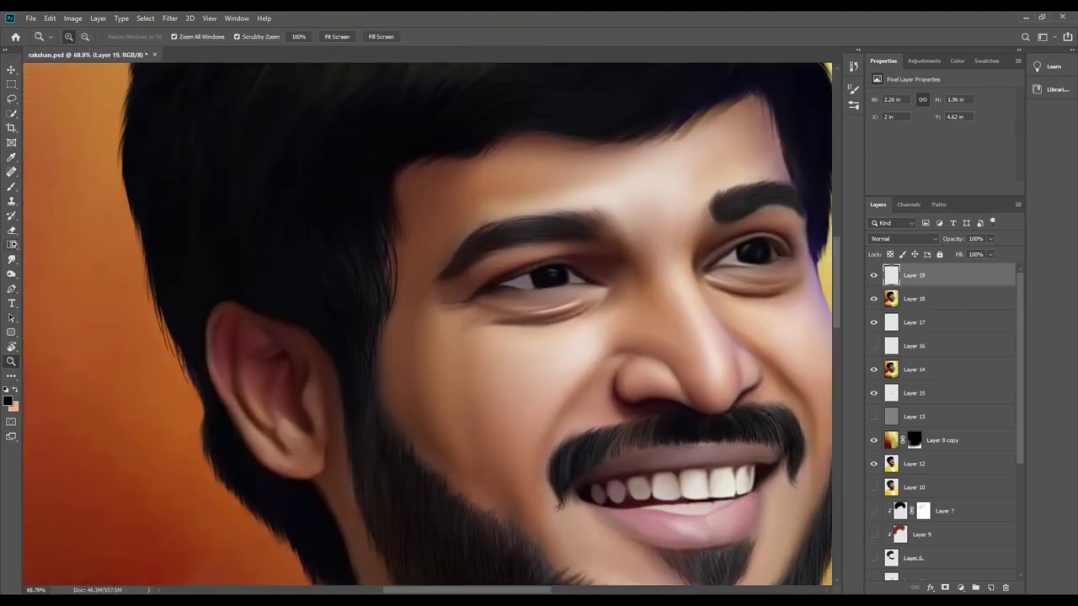
{"action": "key", "text": "e"}
{"action": "key", "text": "b"}
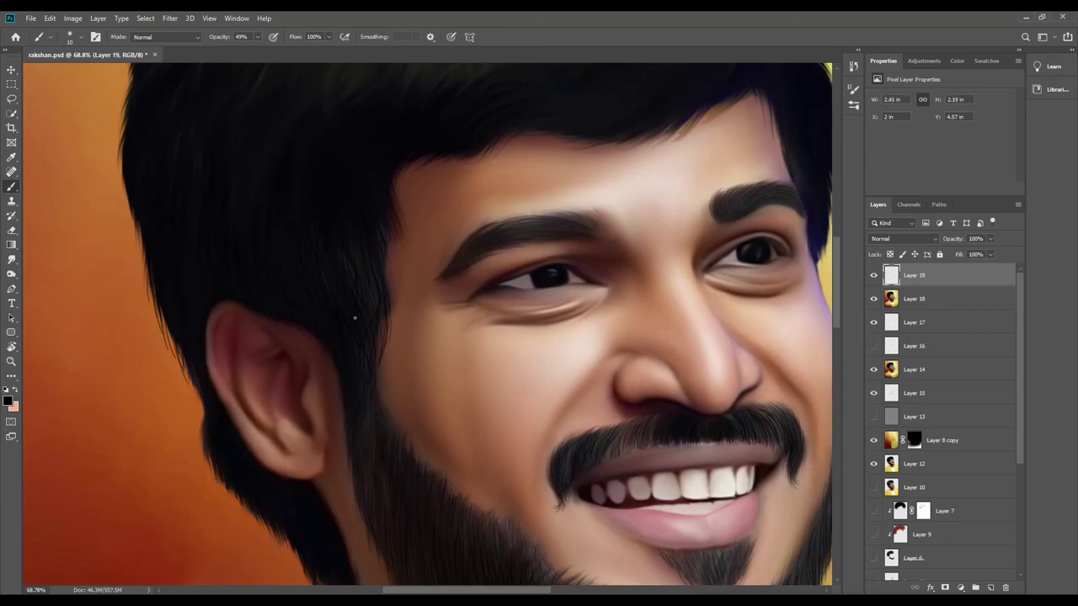
{"action": "key", "text": "e"}
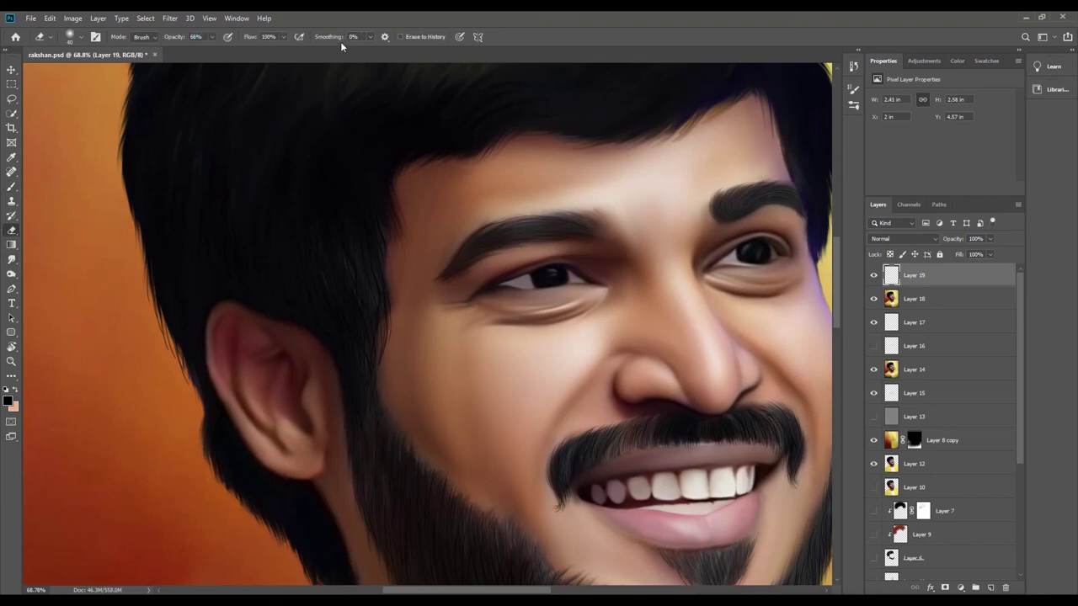
{"action": "key", "text": "z"}
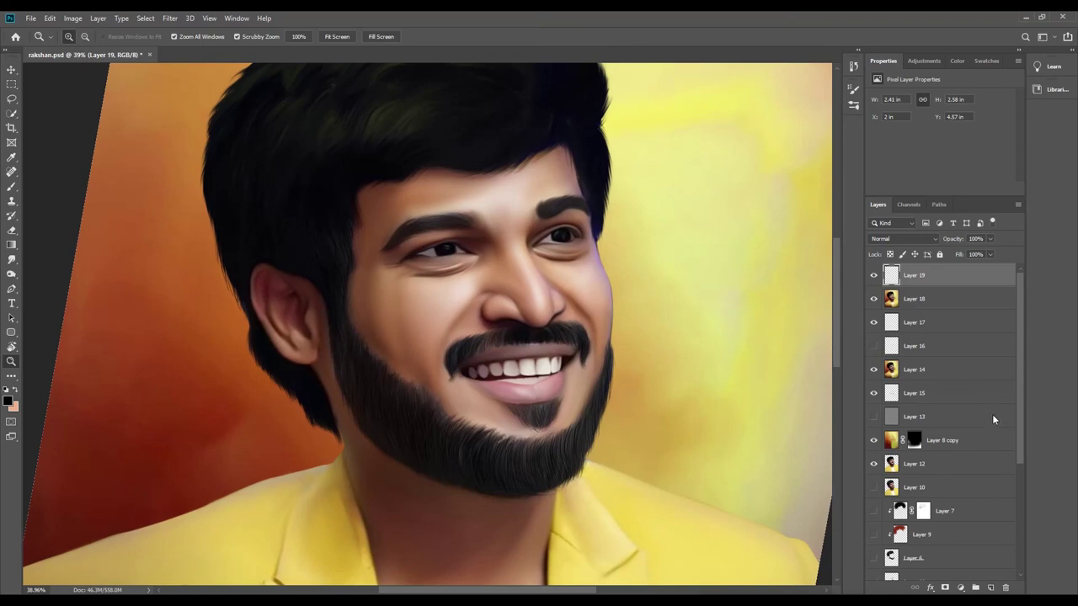
Type the two-line 'ART BY' artist credit beside the face.
{"action": "key", "text": "t"}
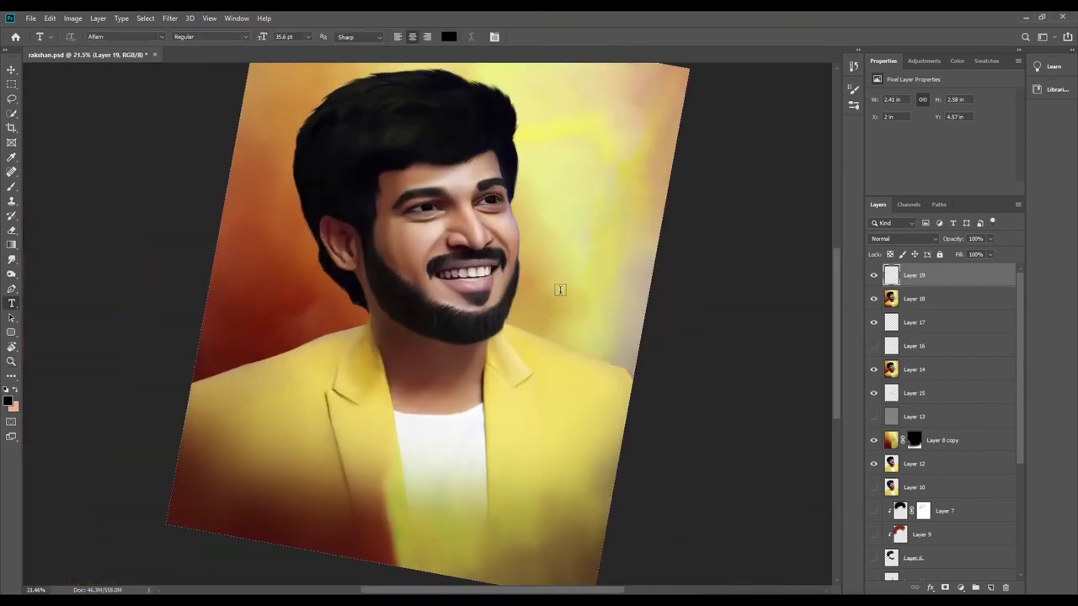
{"action": "left_click", "coordinate": [561, 286]}
{"action": "type", "text": "ART BY"}
{"action": "key", "text": "Return"}
{"action": "type", "text": "N"}
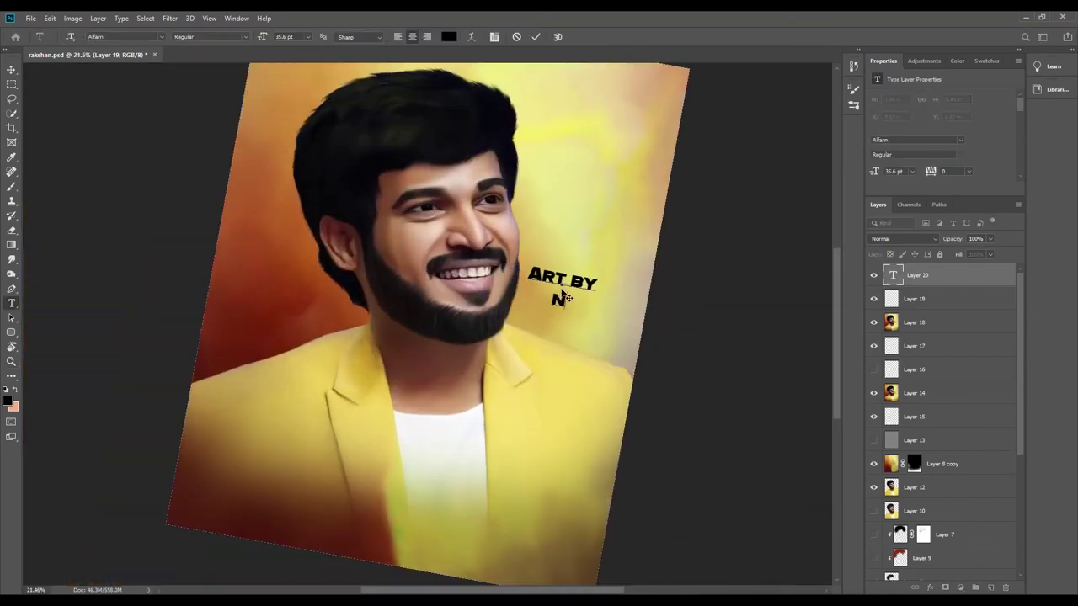
{"action": "type", "text": "IRMAL."}
{"action": "key", "text": "BackSpace"}
{"action": "key", "text": "BackSpace"}
{"action": "key", "text": "BackSpace"}
{"action": "type", "text": "RMAL"}
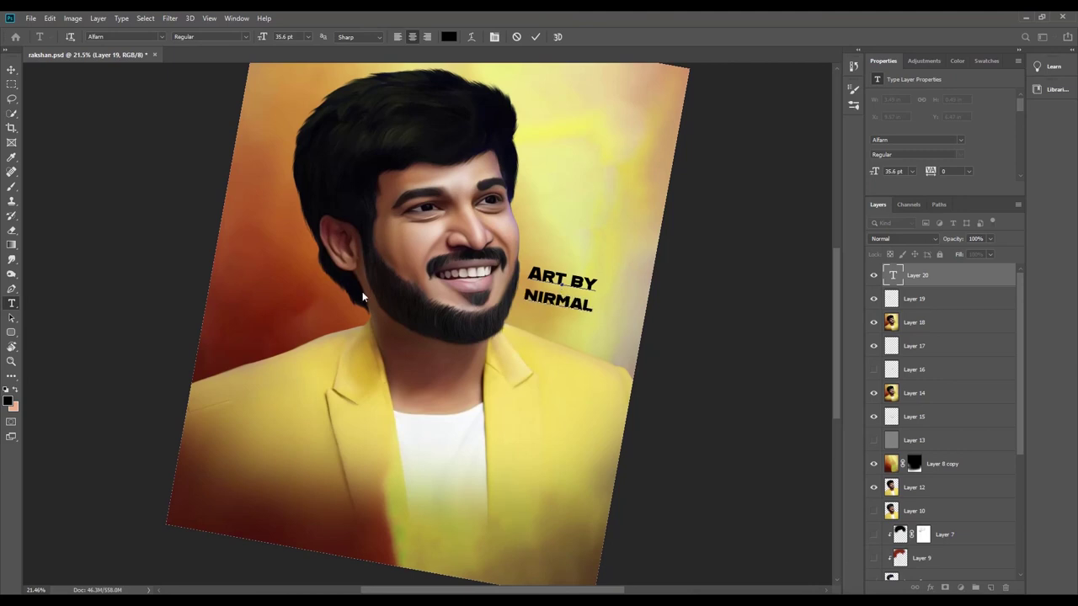
Set the credit text to the Signatrue font at 28.6 pt and commit it.
{"action": "key", "text": "ctrl+a"}
{"action": "left_click", "coordinate": [126, 36]}
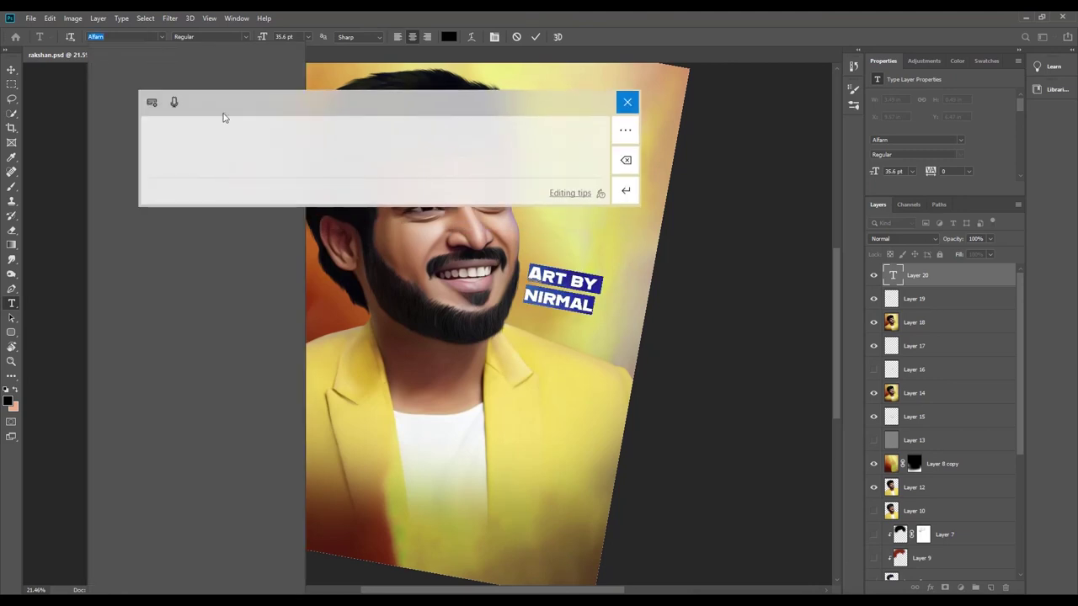
{"action": "type", "text": "sig"}
{"action": "left_click", "coordinate": [179, 81]}
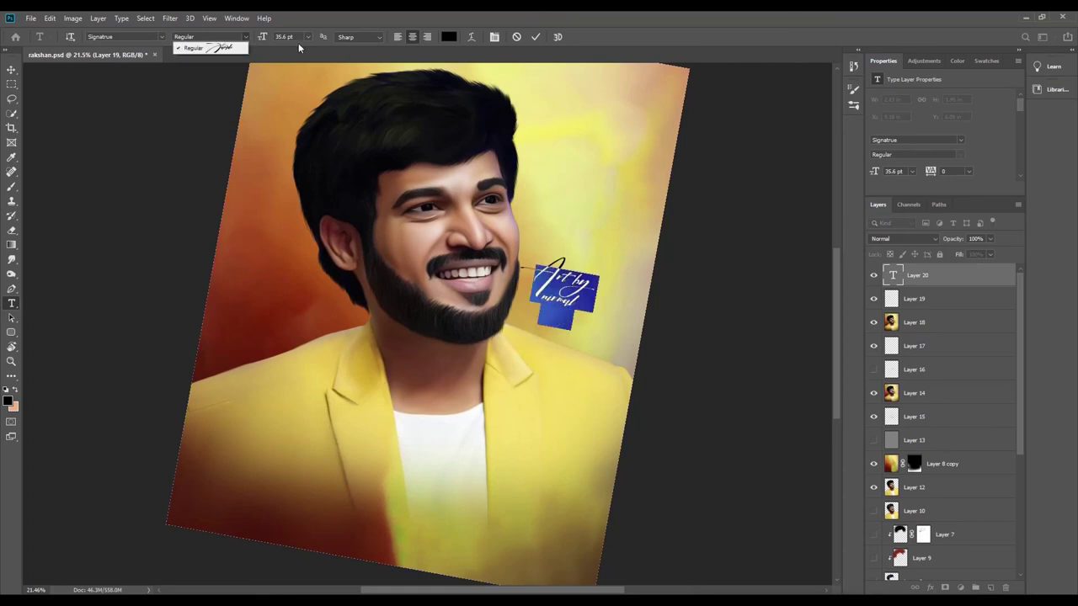
{"action": "left_click_drag", "start_coordinate": [274, 42], "coordinate": [267, 44]}
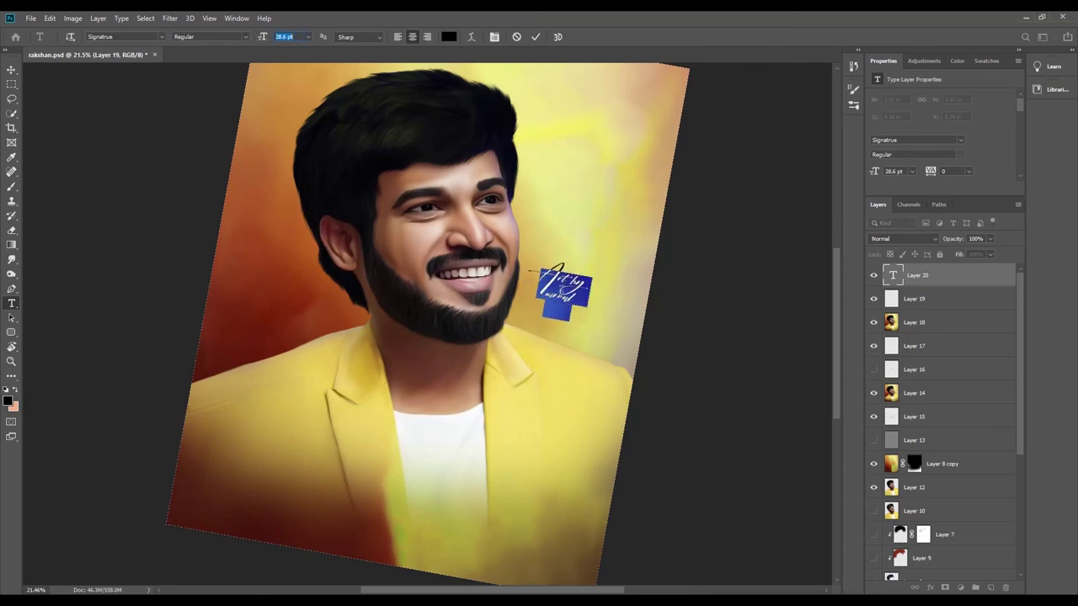
{"action": "left_click", "coordinate": [536, 36]}
{"action": "left_click", "coordinate": [11, 361]}
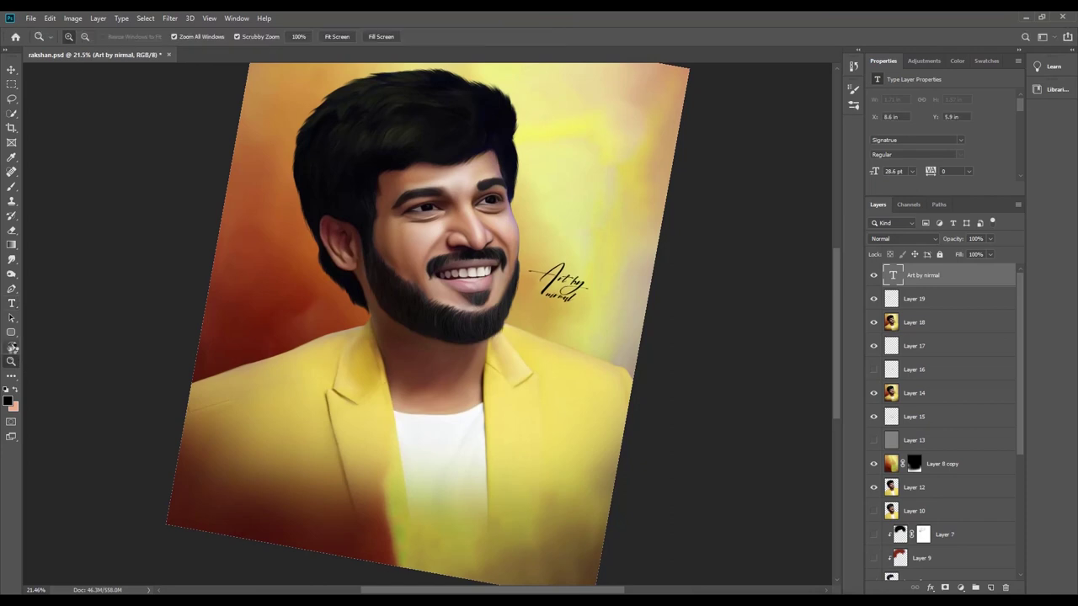